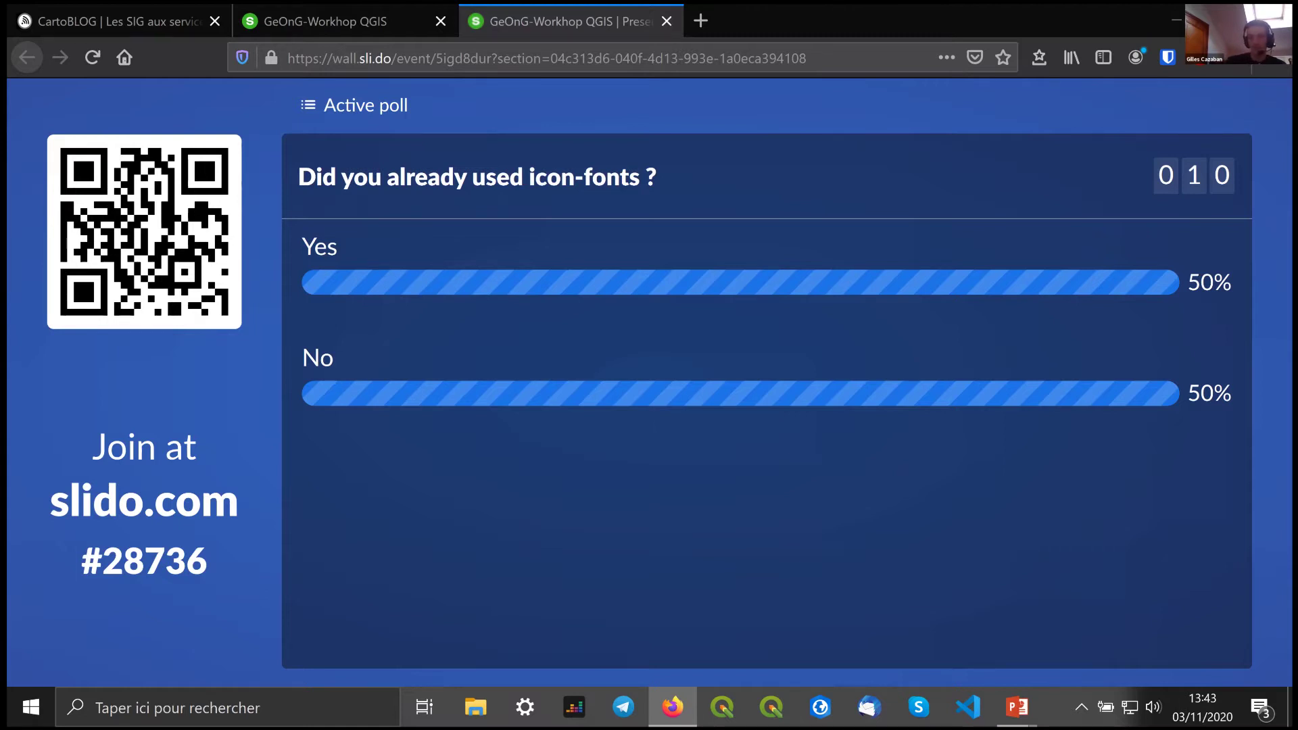
- Advance the Slido presentation to the poll about the use of QGIS expressions
mouse_move(670, 589)
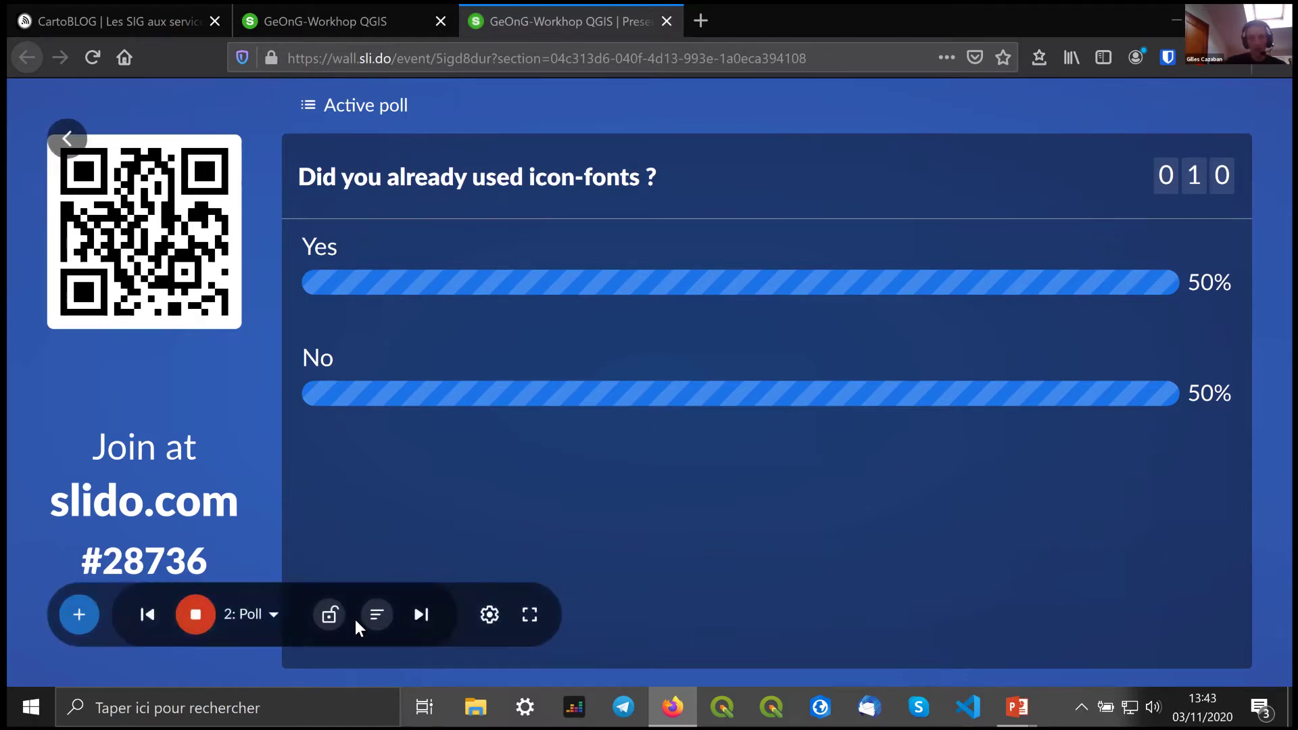
click(420, 615)
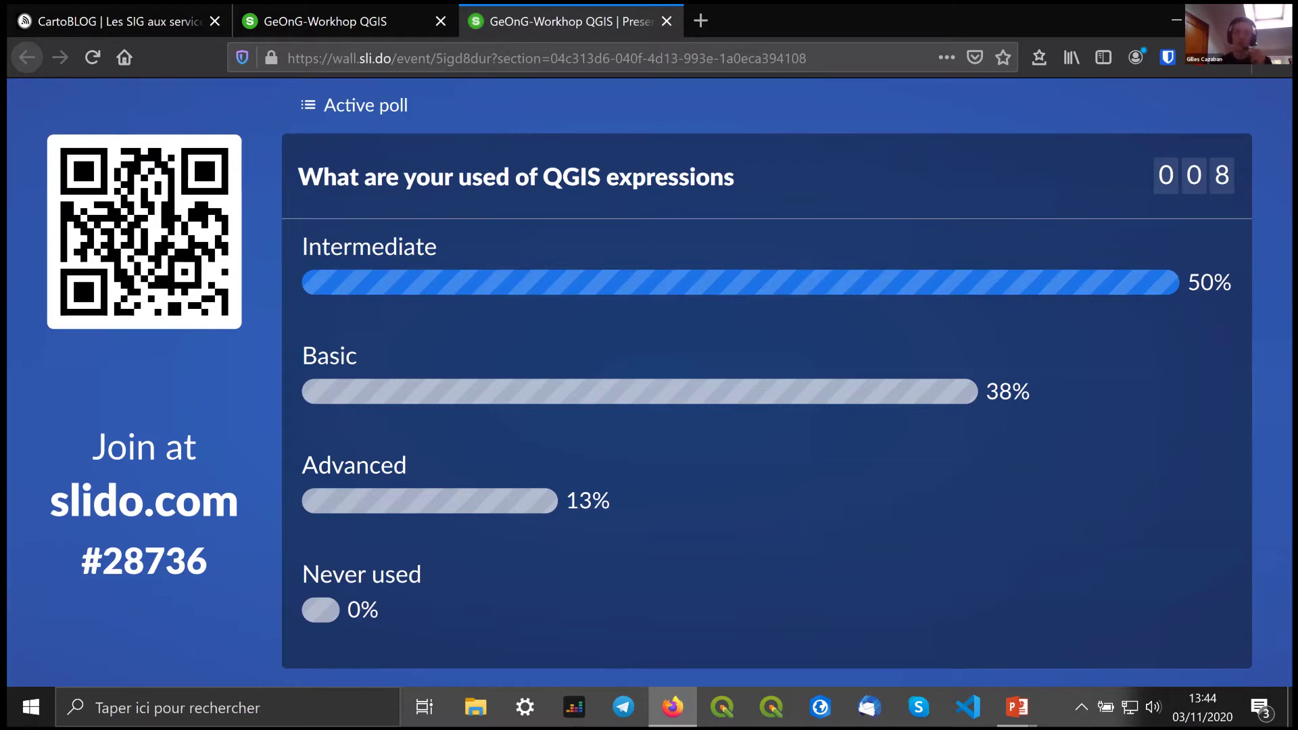
- Switch to the running PowerPoint slide show and page through the 3W / 4W Maps slides to the second Examples slide
mouse_move(331, 478)
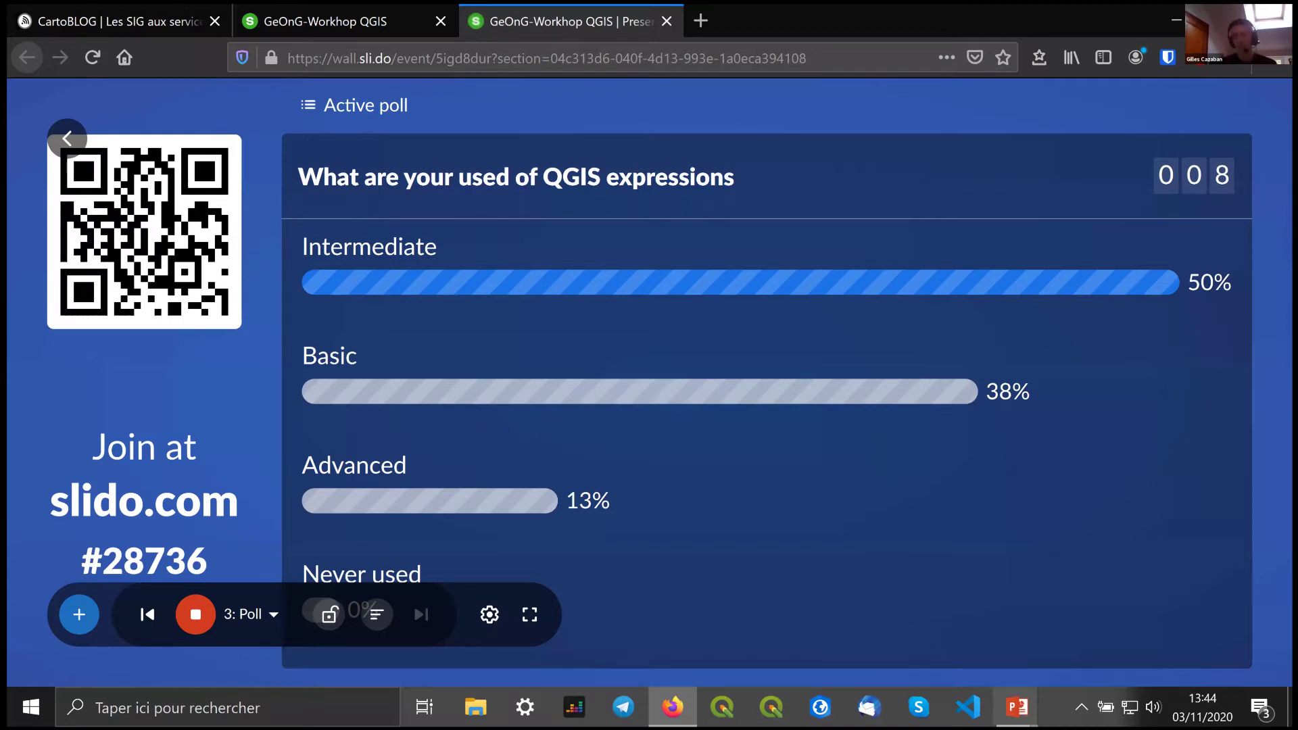
mouse_move(913, 615)
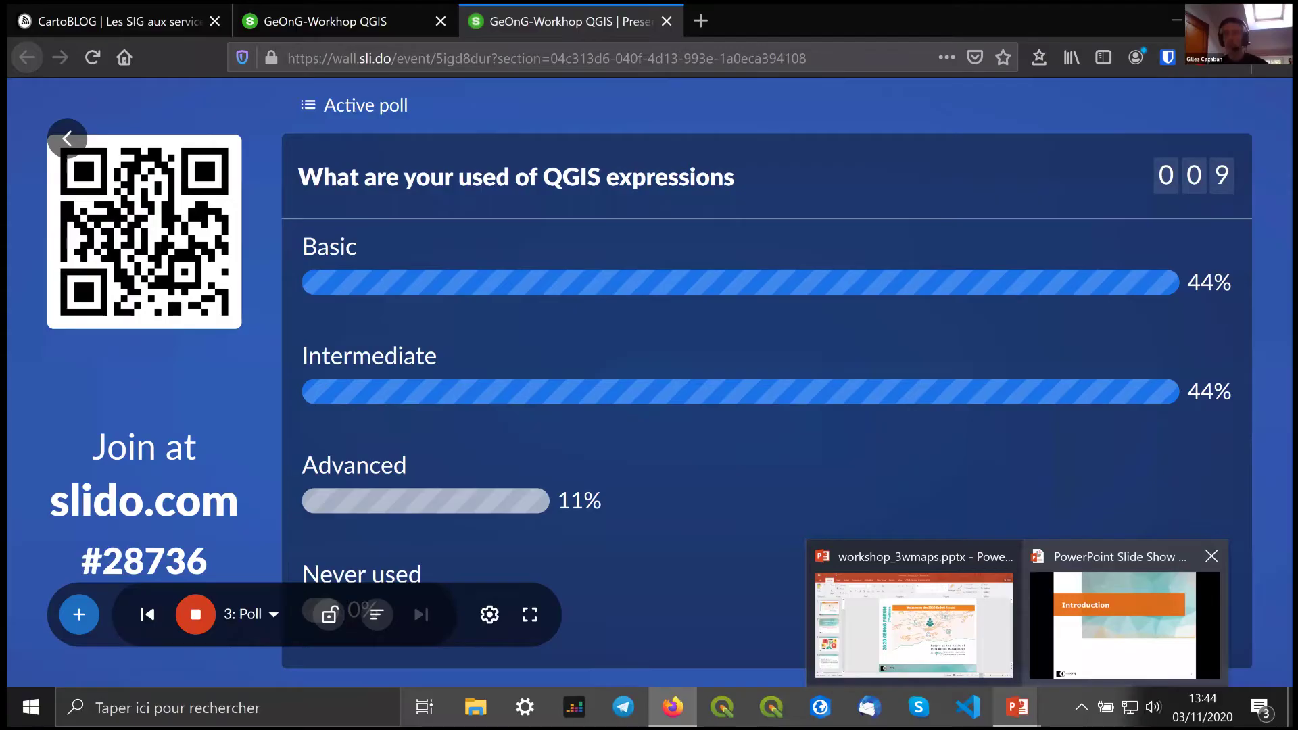
click(1125, 624)
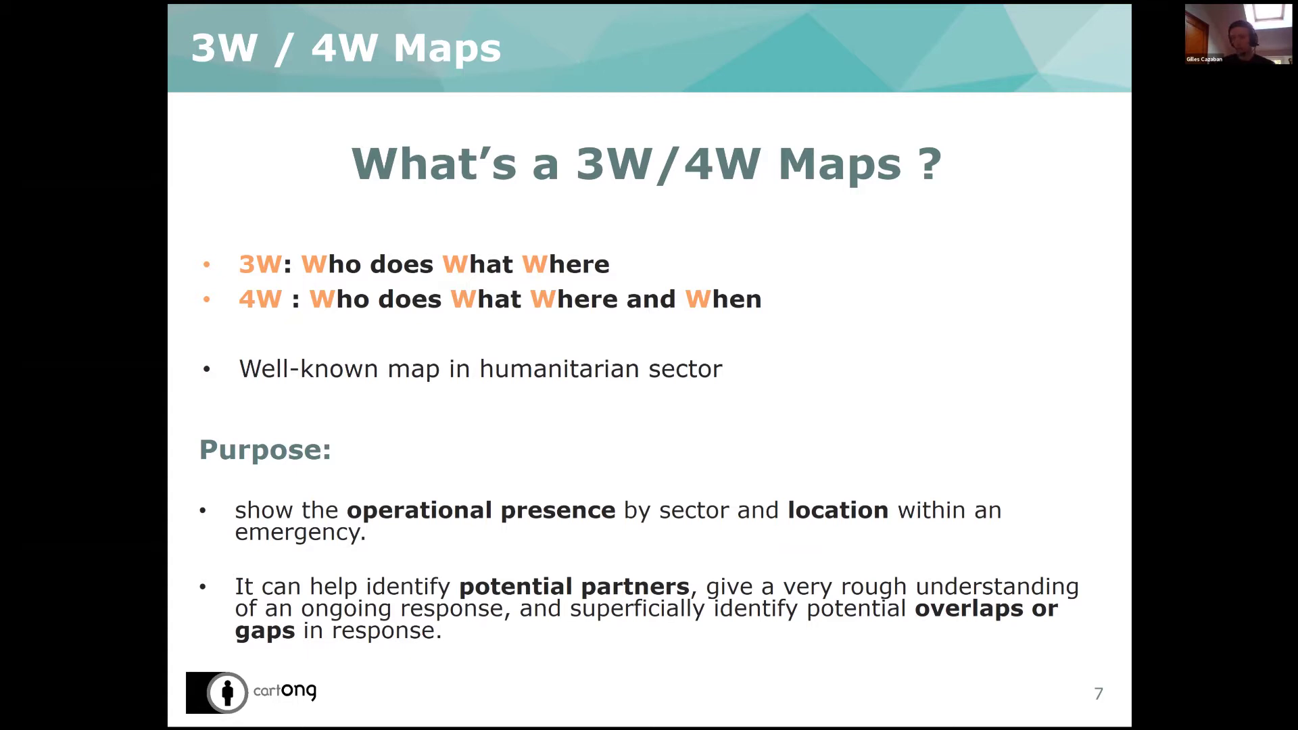
key(Right)
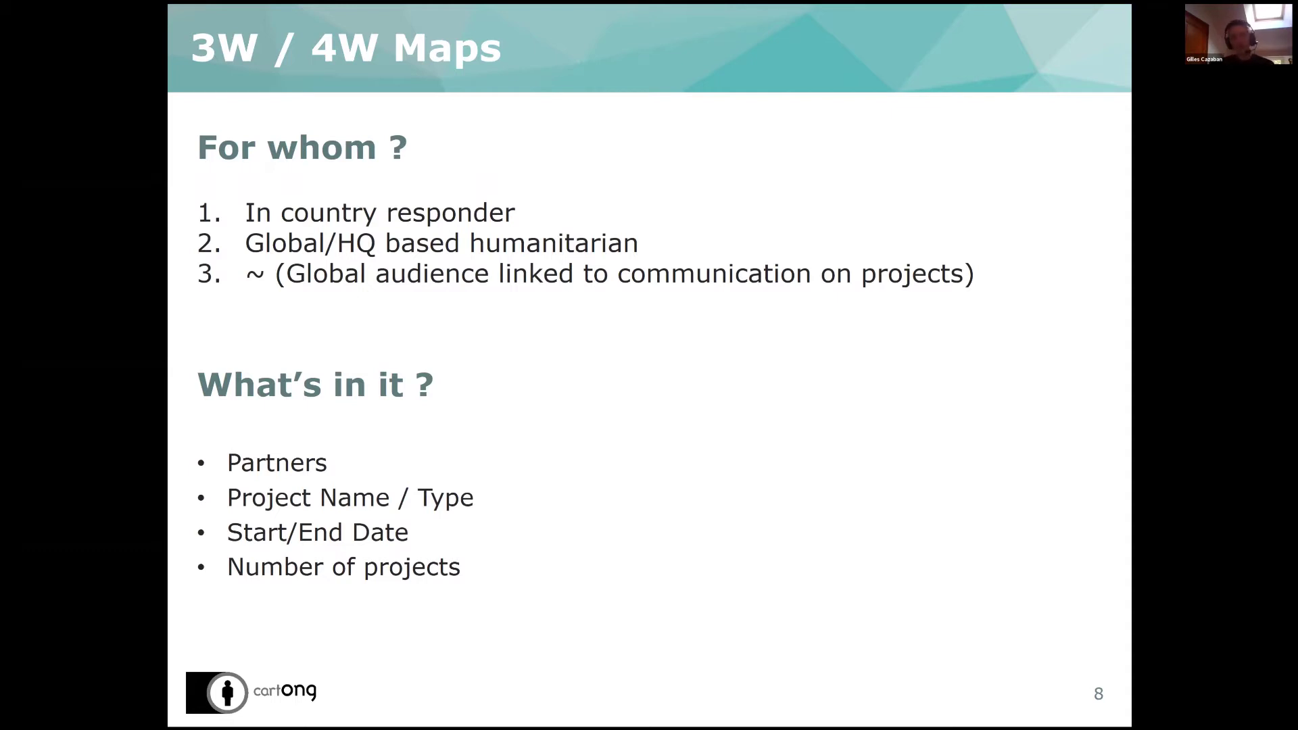
key(Right)
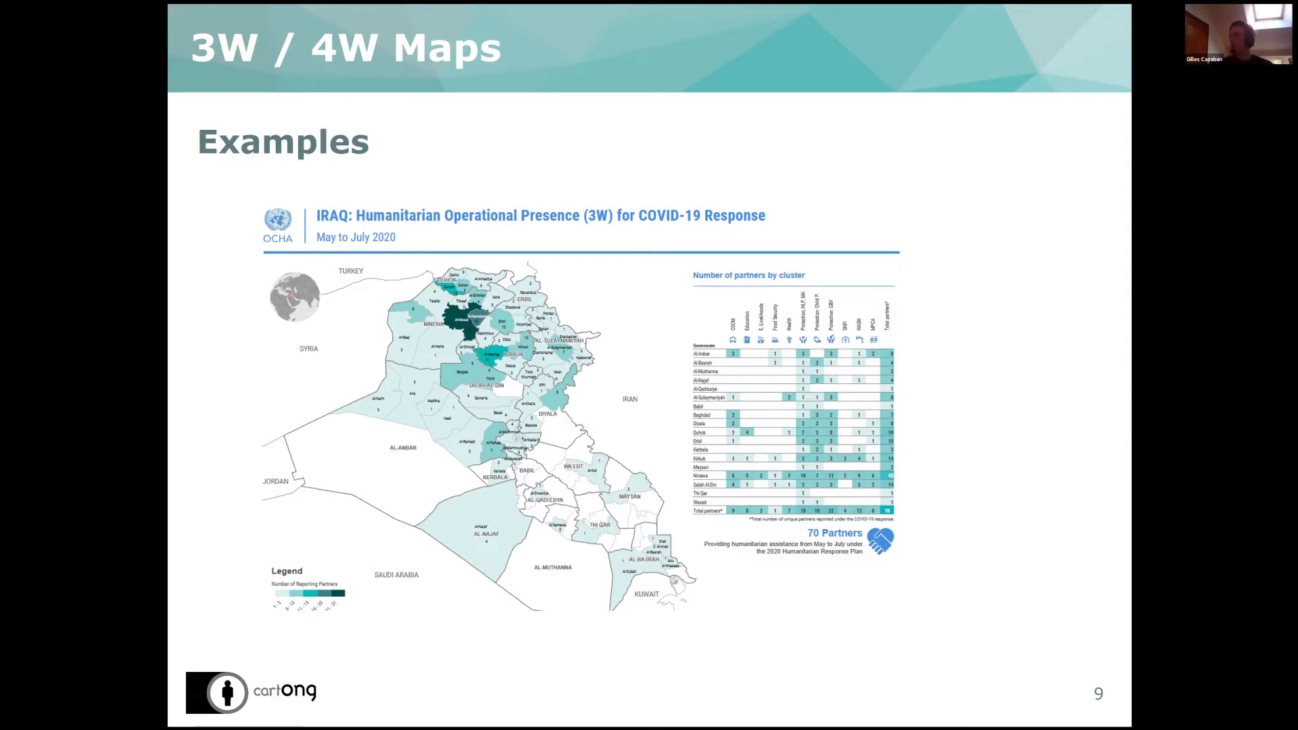
key(Right)
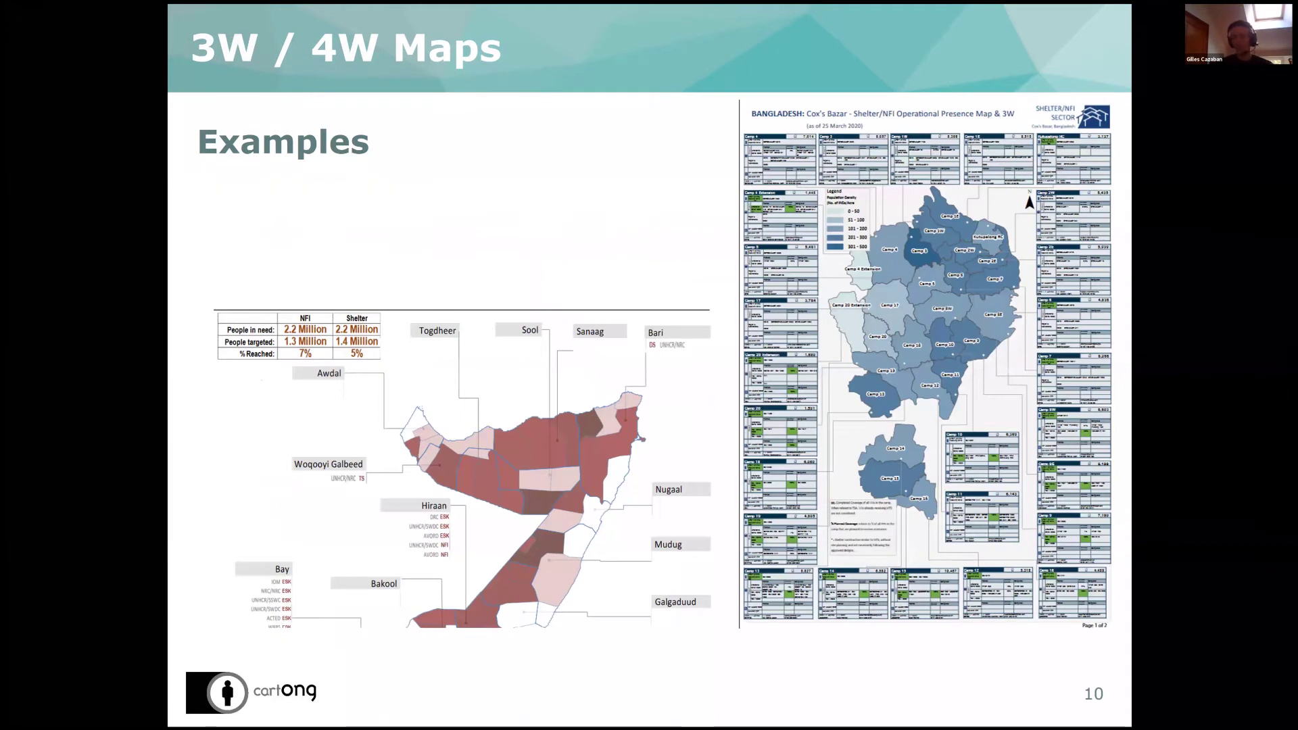
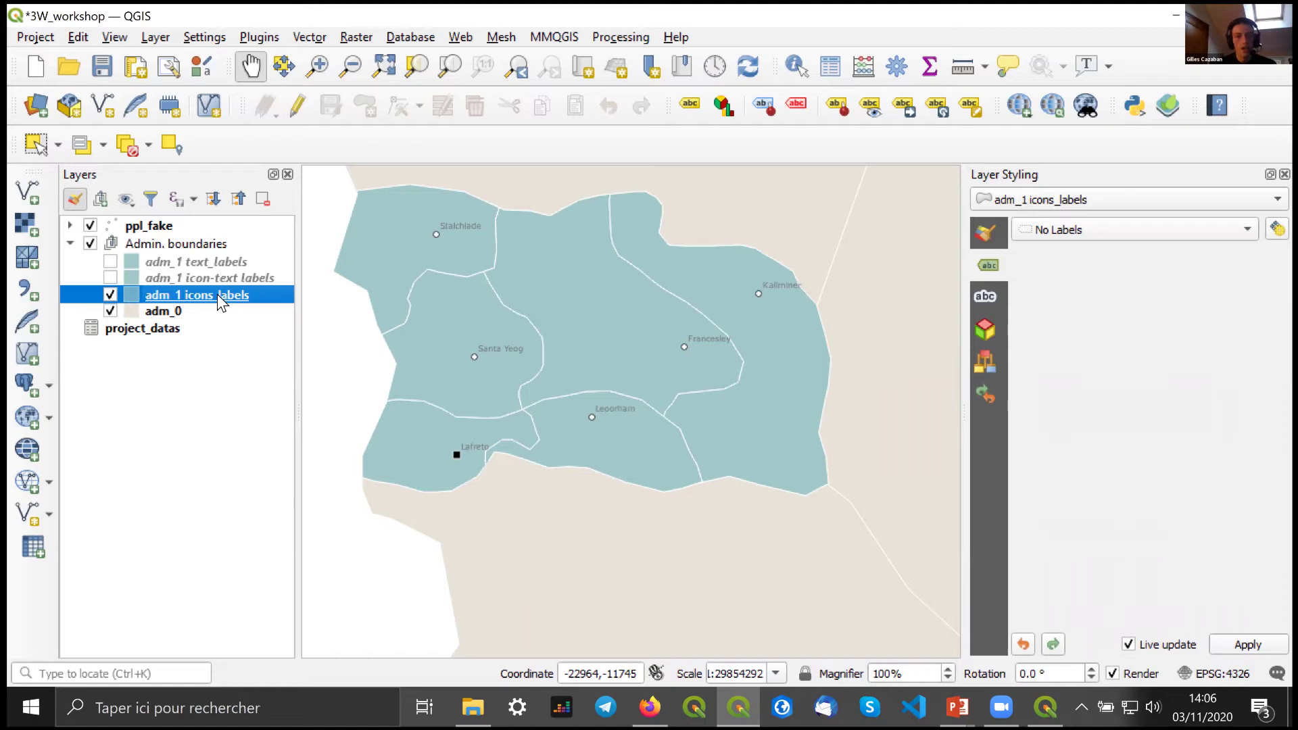
right_click(217, 456)
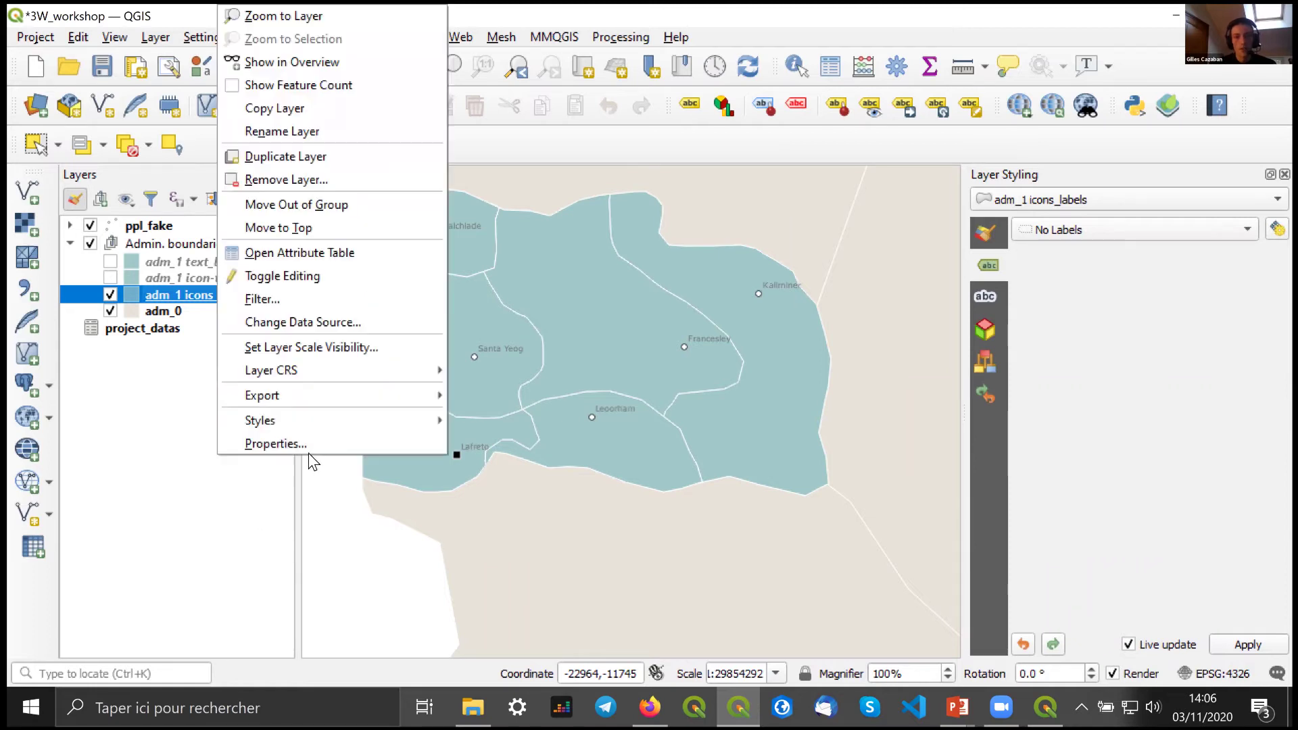
click(443, 444)
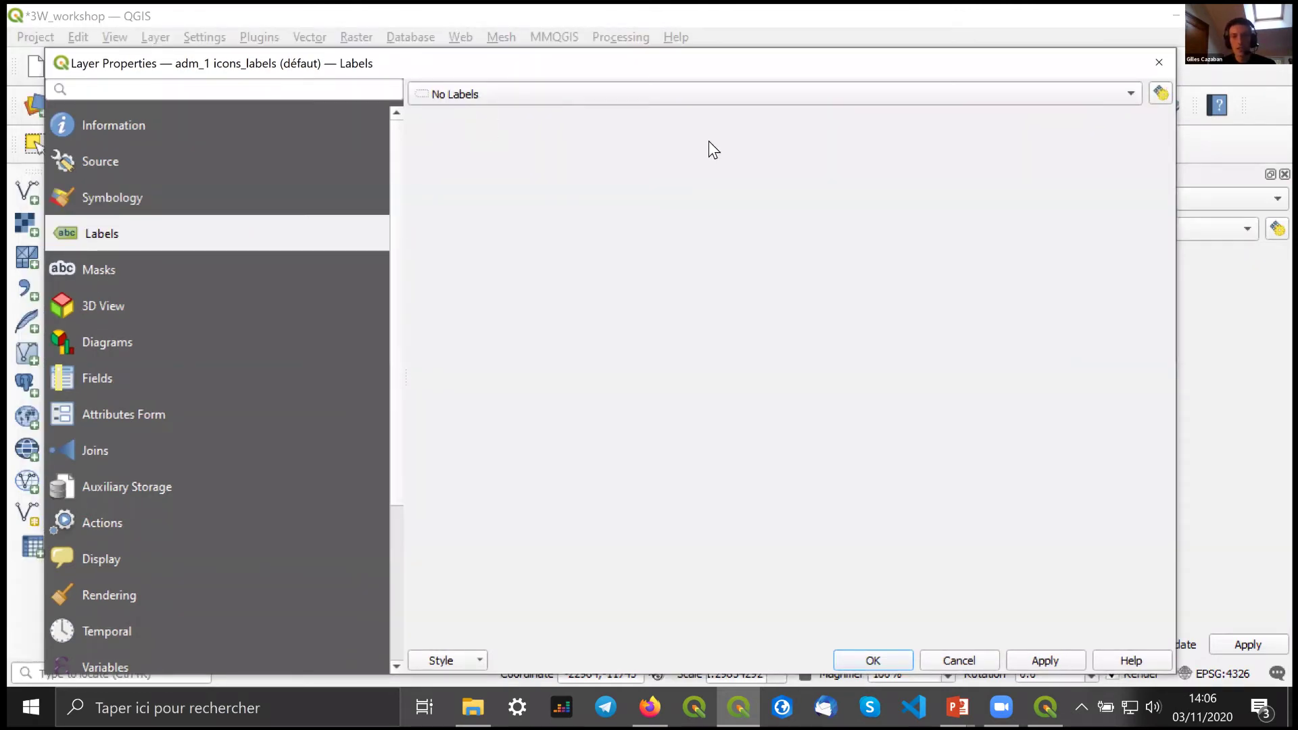
click(1130, 94)
click(1122, 124)
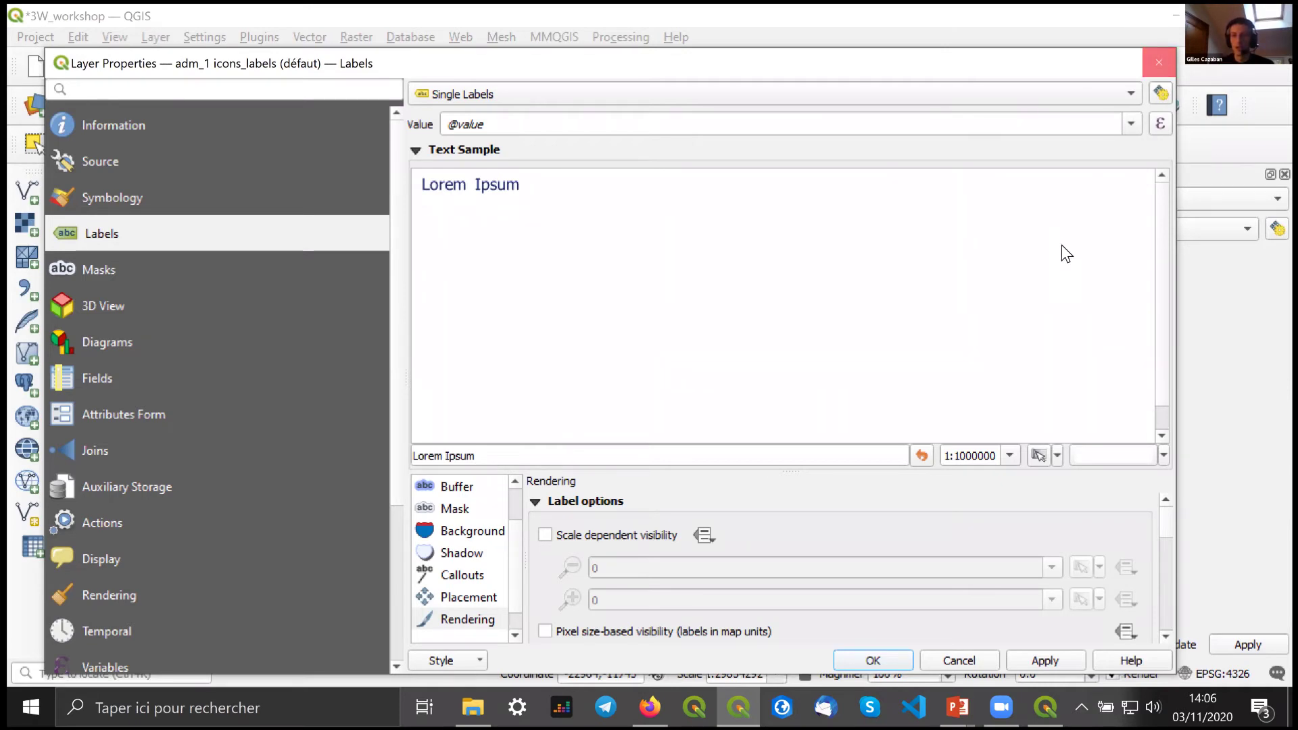
key(Escape)
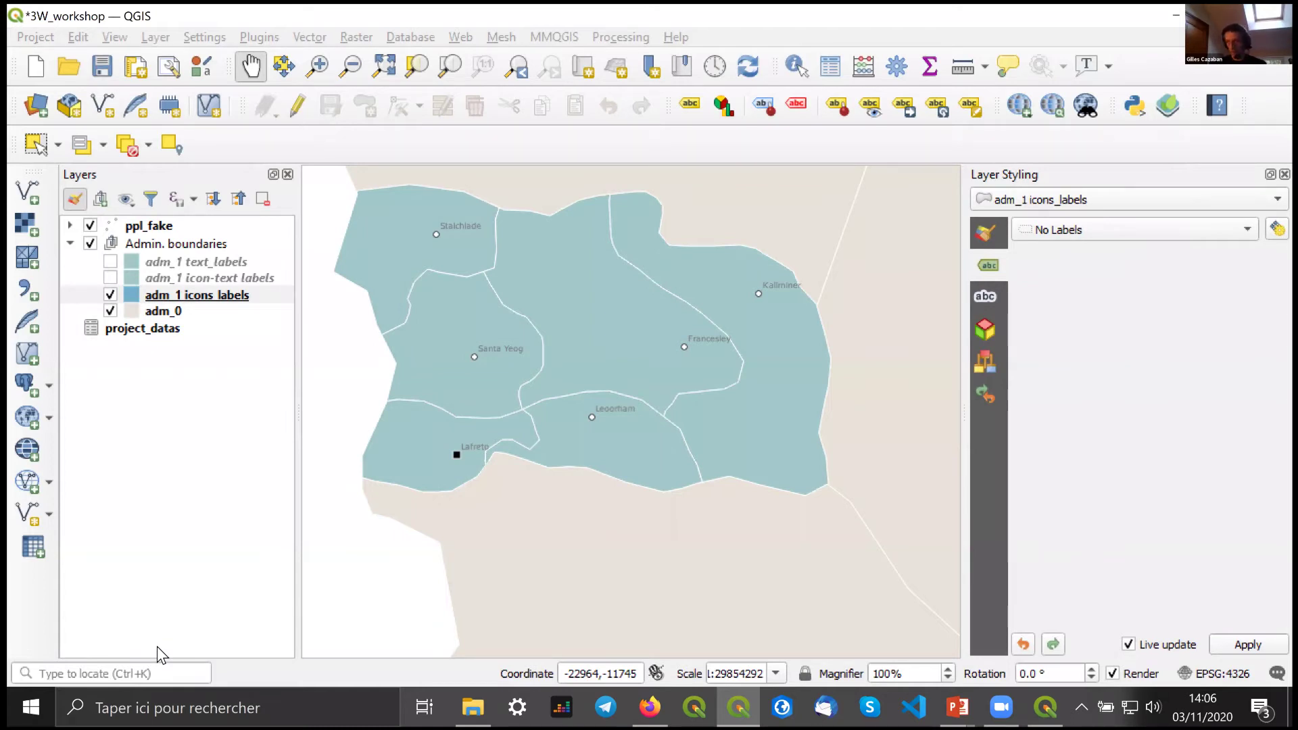
key(Down)
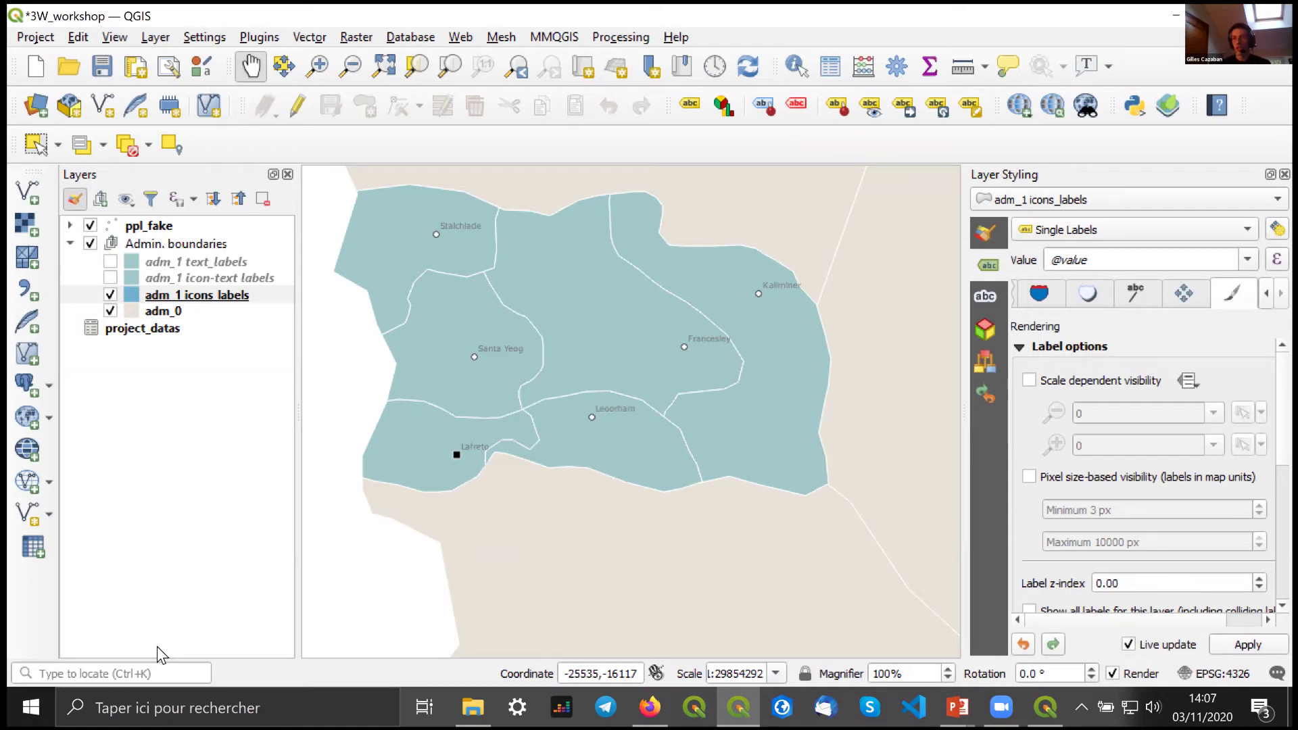
click(1237, 262)
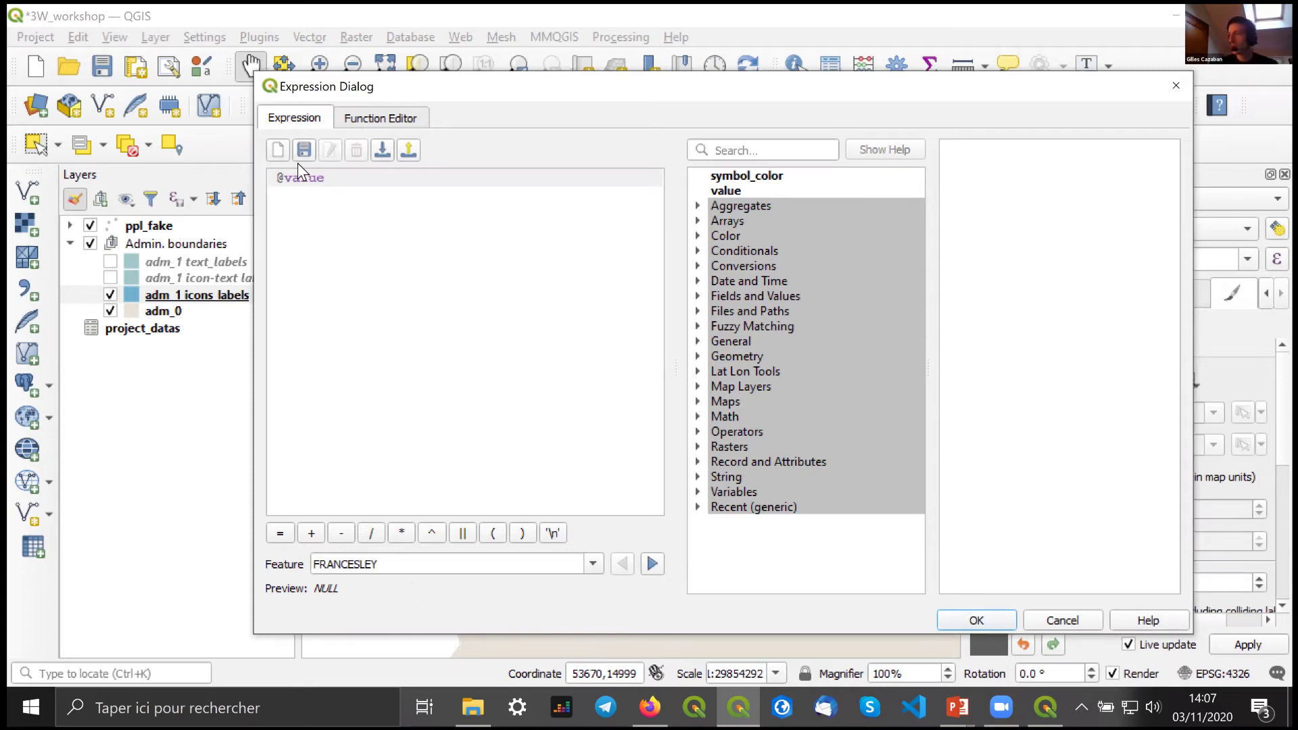
key(BackSpace)
key(BackSpace)
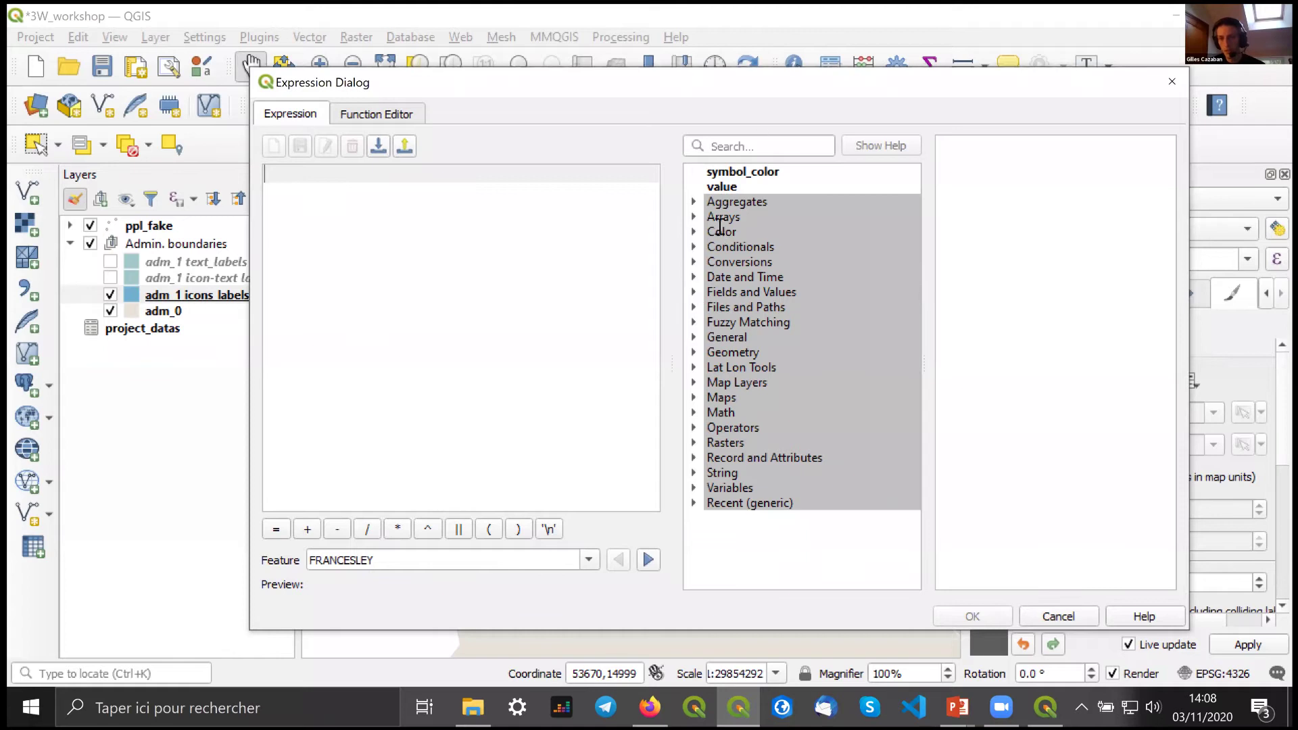
- Examine the help for the Aggregates functions from concatenate to count_missing
click(755, 146)
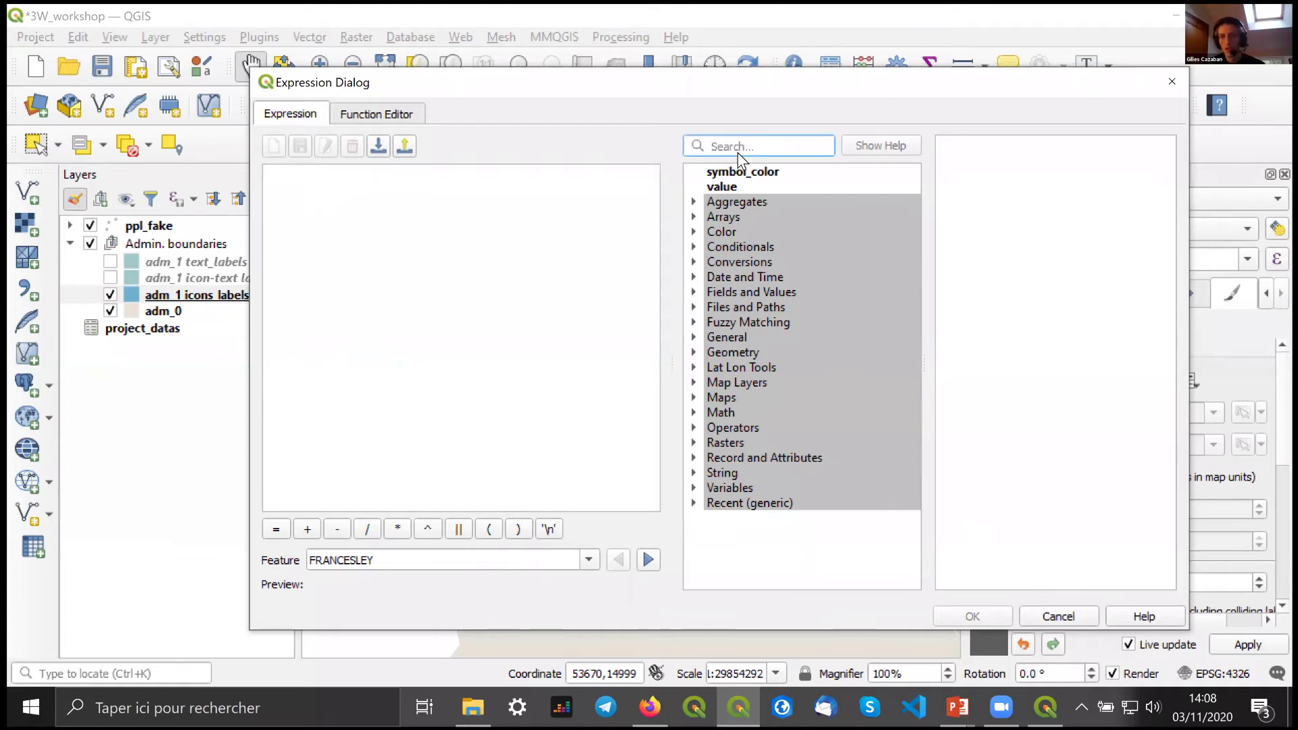
click(702, 201)
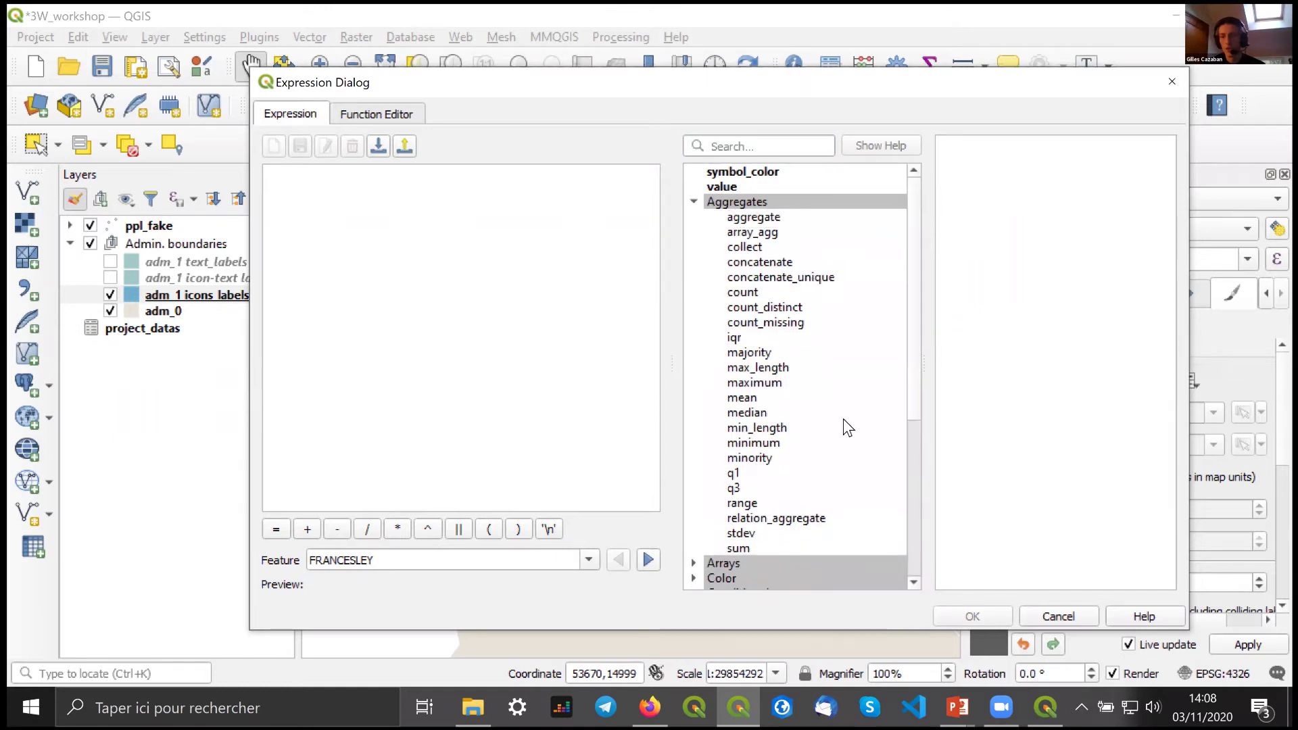
click(760, 262)
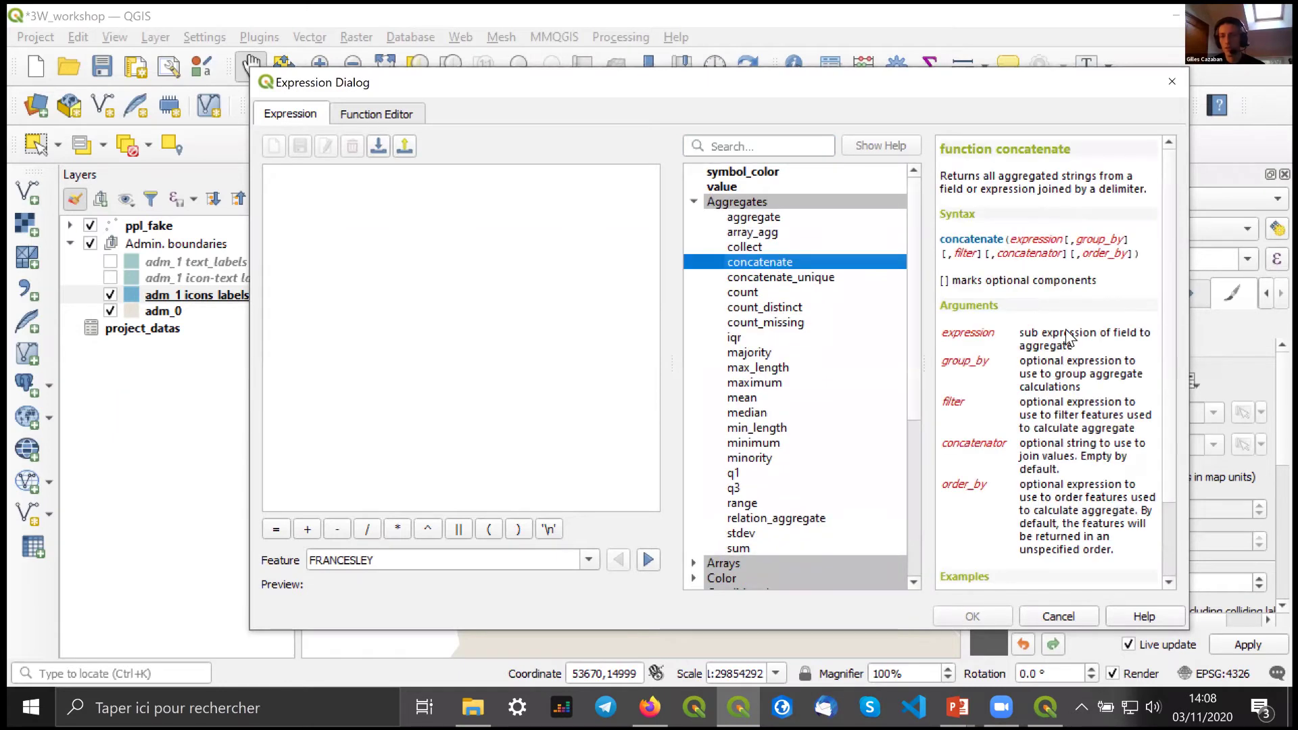
key(Down)
key(Down)
key(Down)
key(Down)
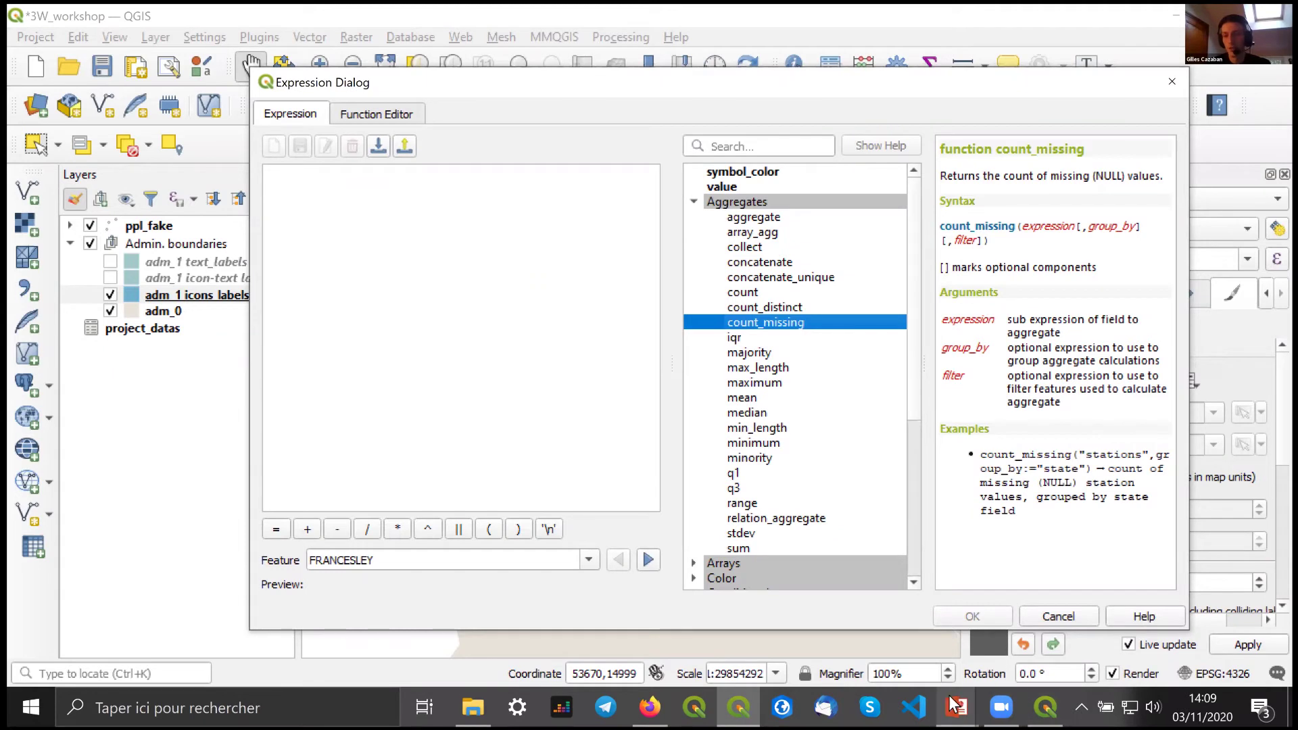
- Switch to the PowerPoint slide show to review the Exercise 2 icon labels data structure, and return to the QGIS expression editor
mouse_move(956, 706)
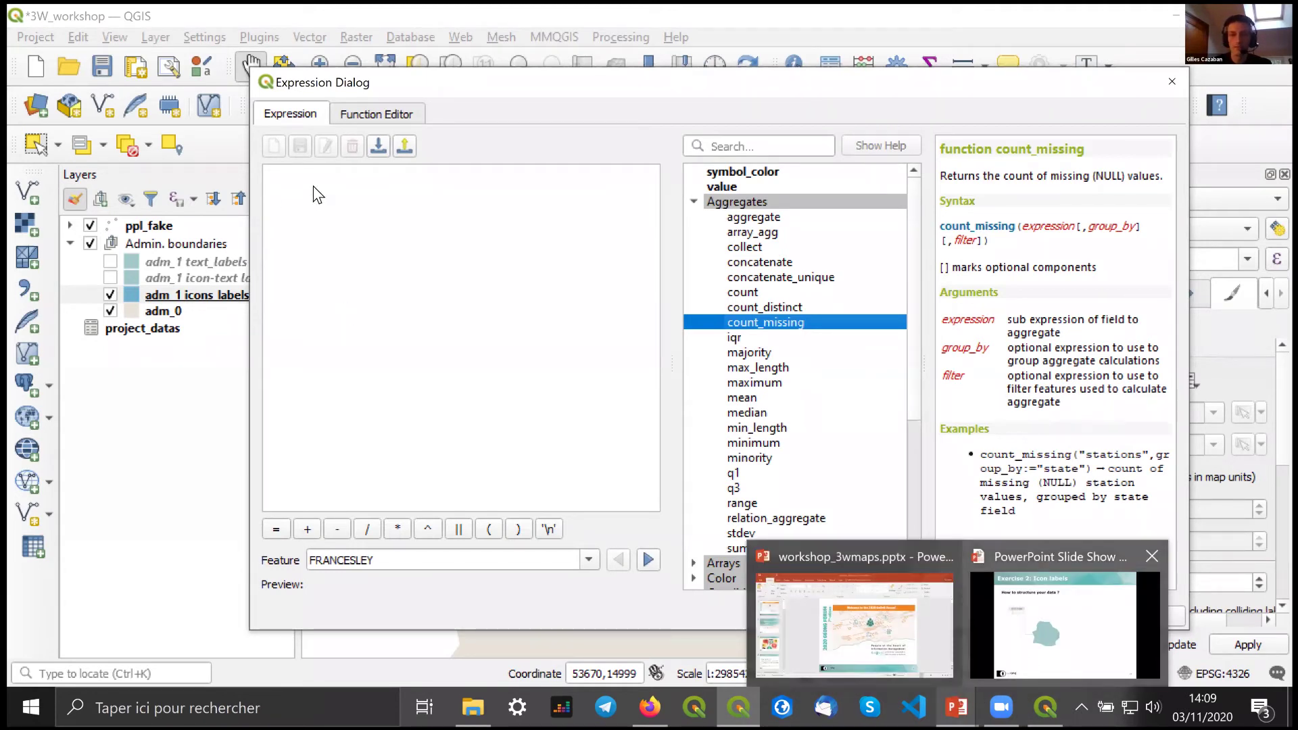
click(1065, 626)
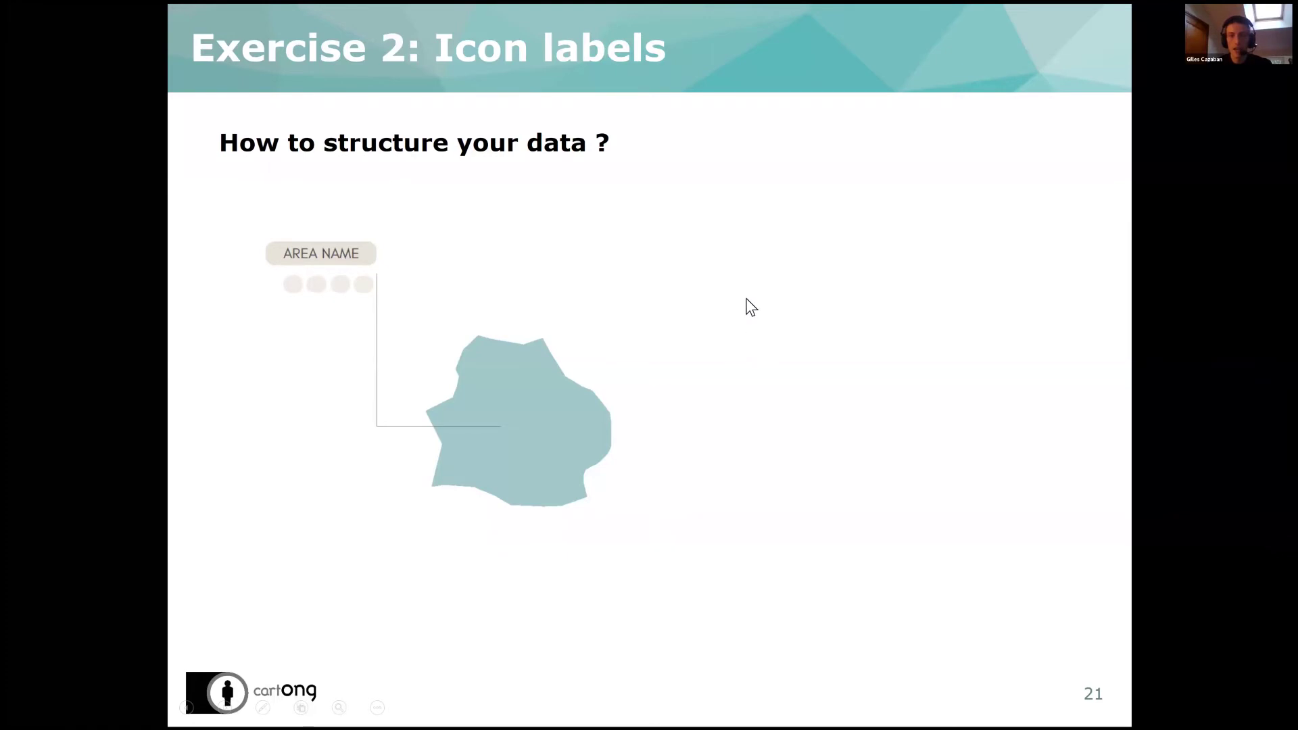
key(alt+Tab)
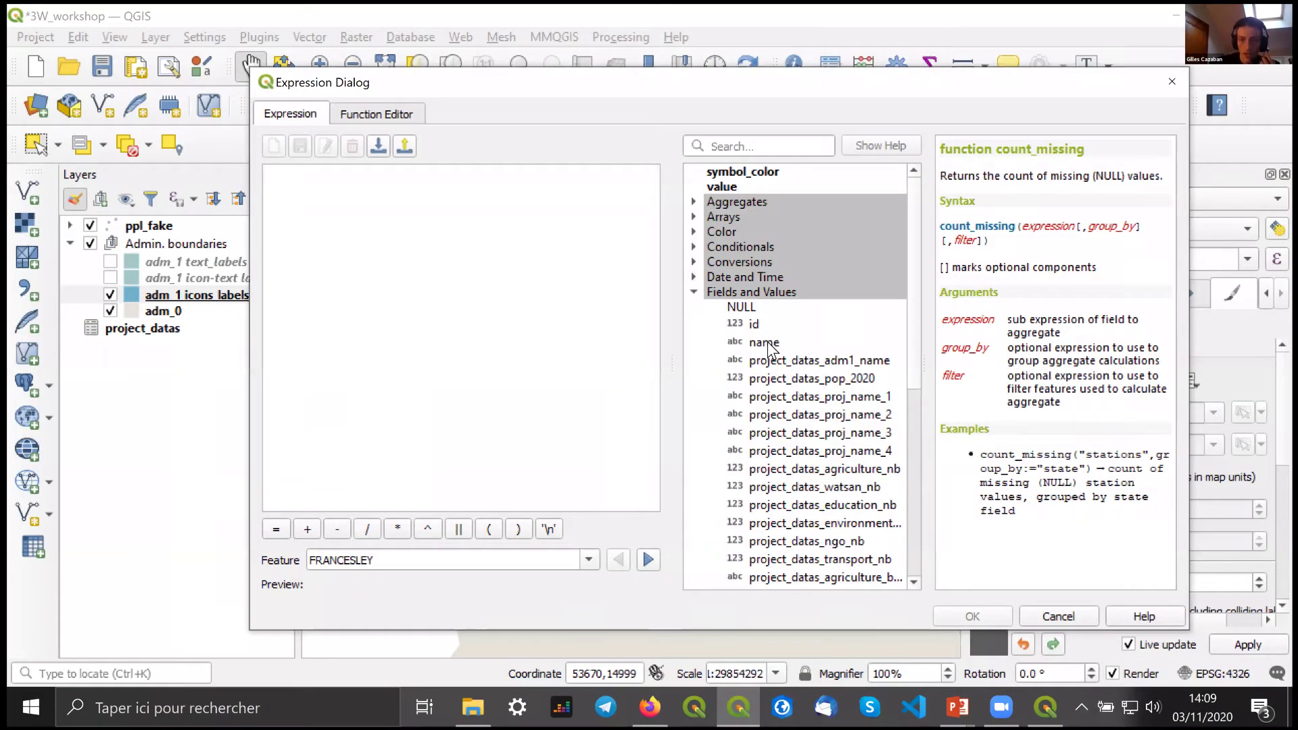
- Insert the "name" field into the label expression and preview it for several features
double_click(719, 341)
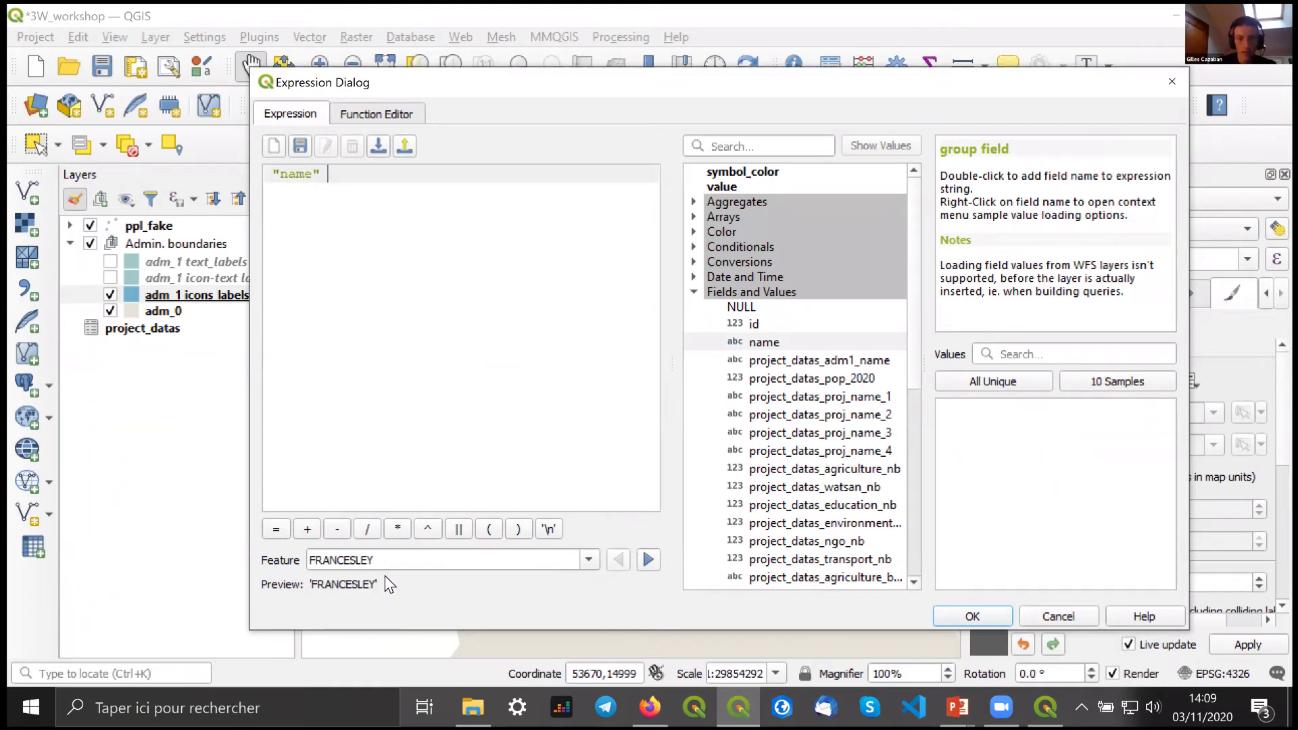
click(649, 559)
click(649, 558)
click(649, 558)
click(618, 561)
click(618, 560)
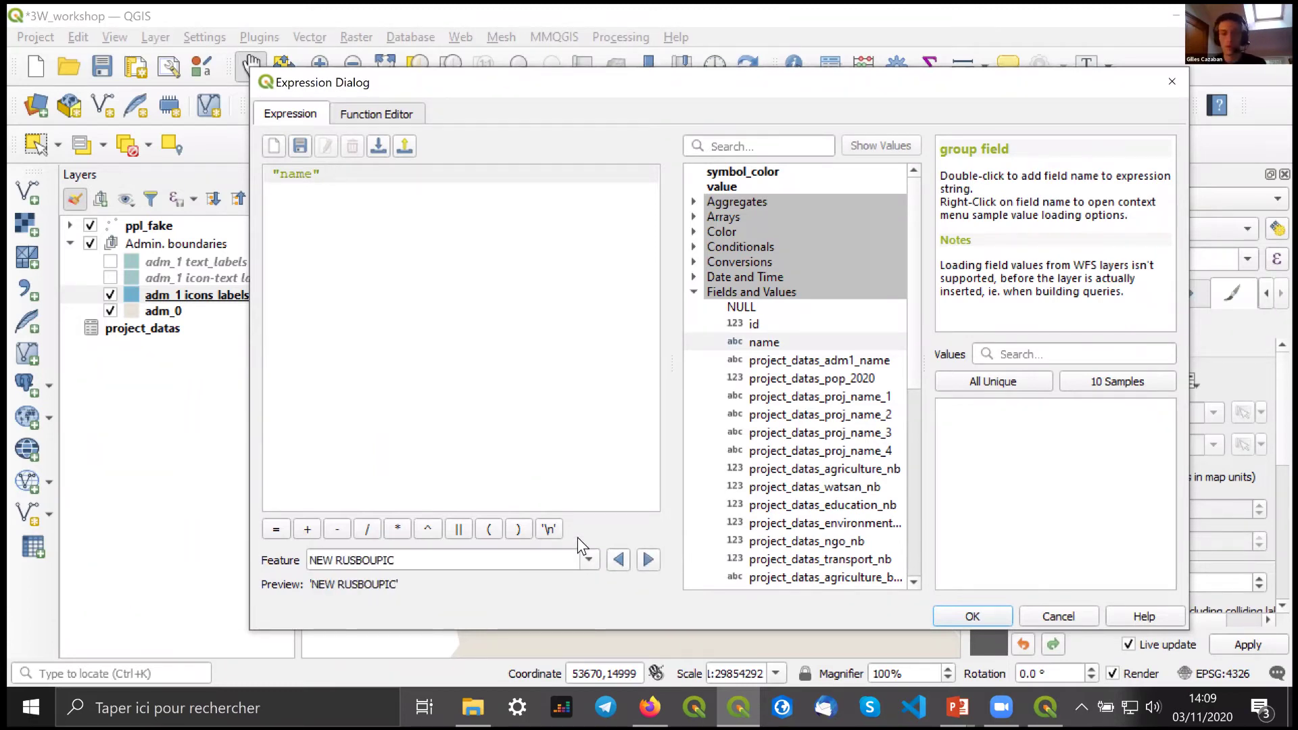
click(616, 558)
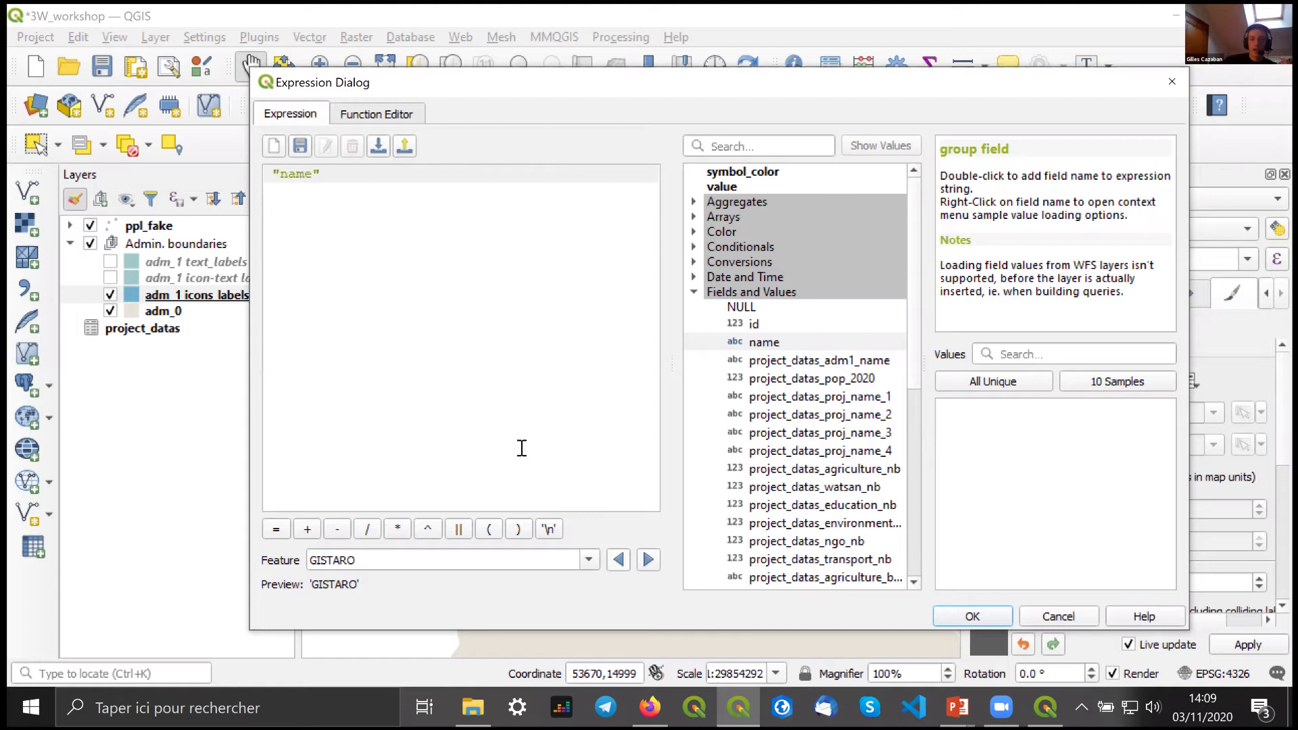
- Concatenate a '\n' line break after the "name" field and start a new line in the expression
click(457, 530)
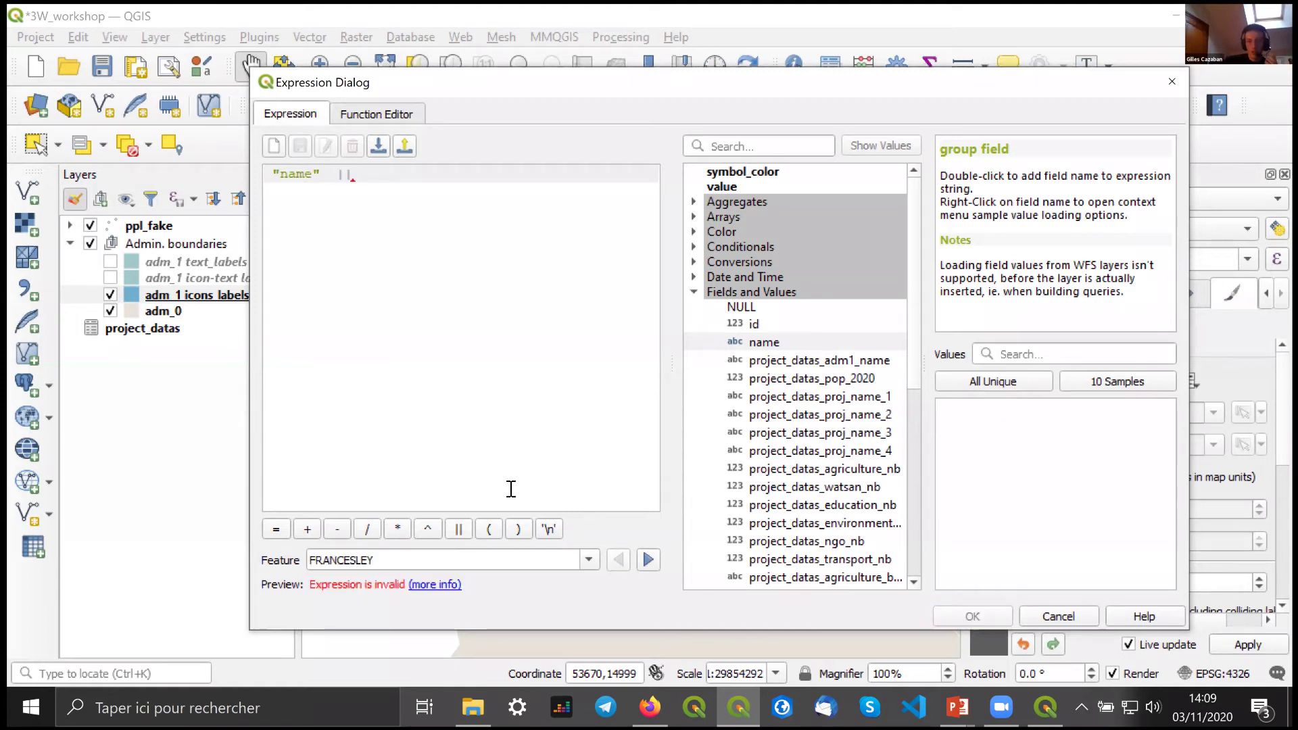
click(549, 529)
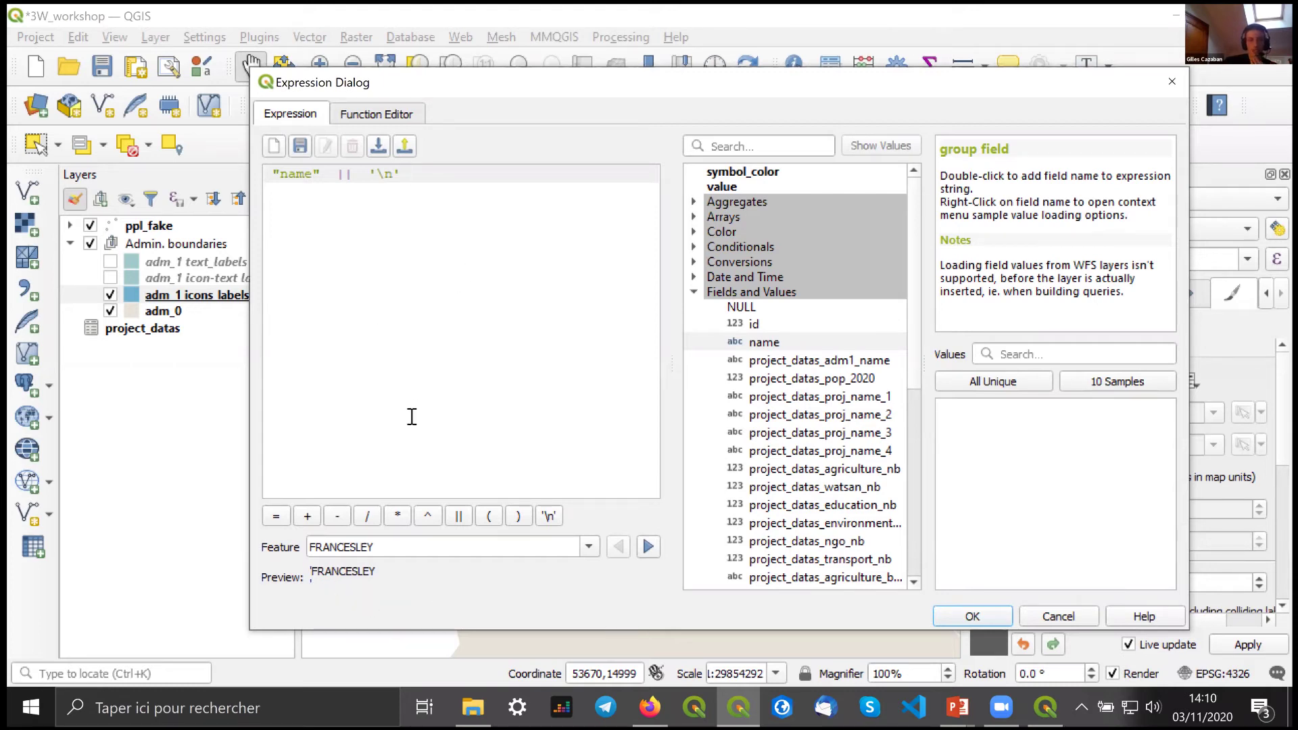
key(Return)
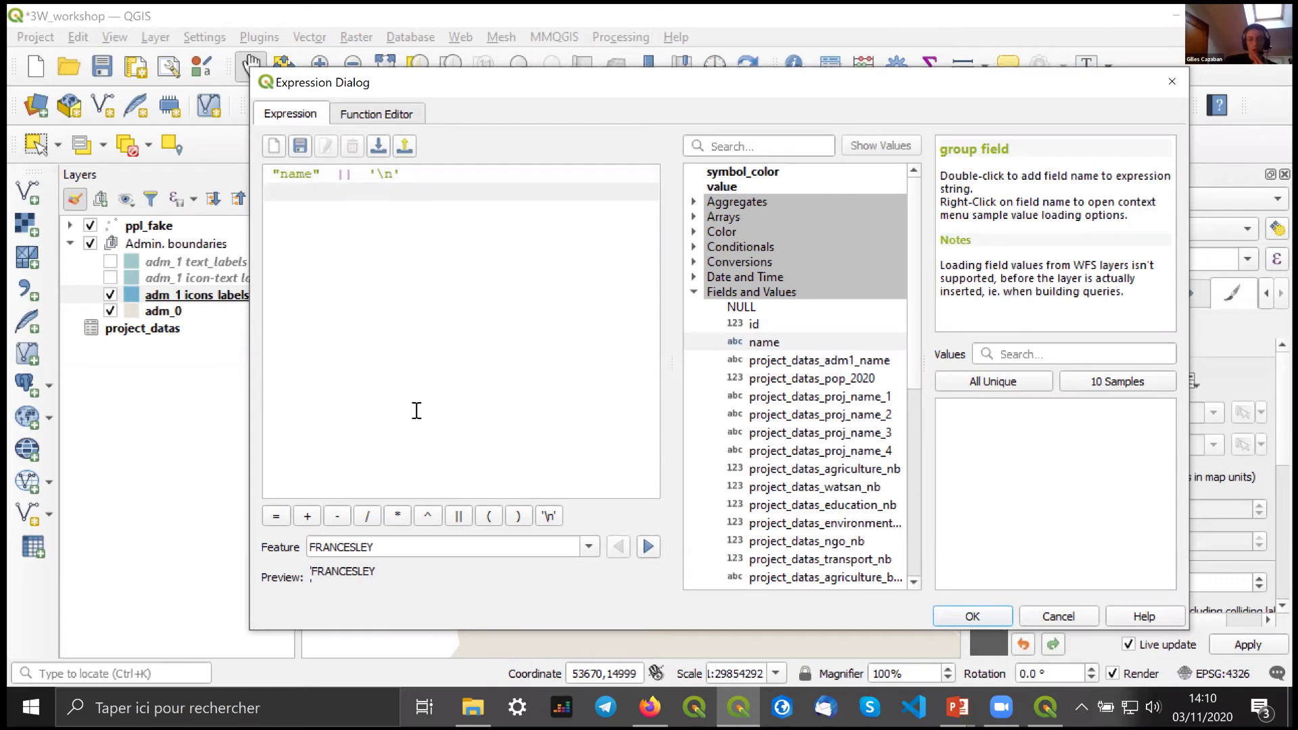
- Concatenate the "project_datas_agriculture_binary" field on the second line and accept the label expression
click(458, 518)
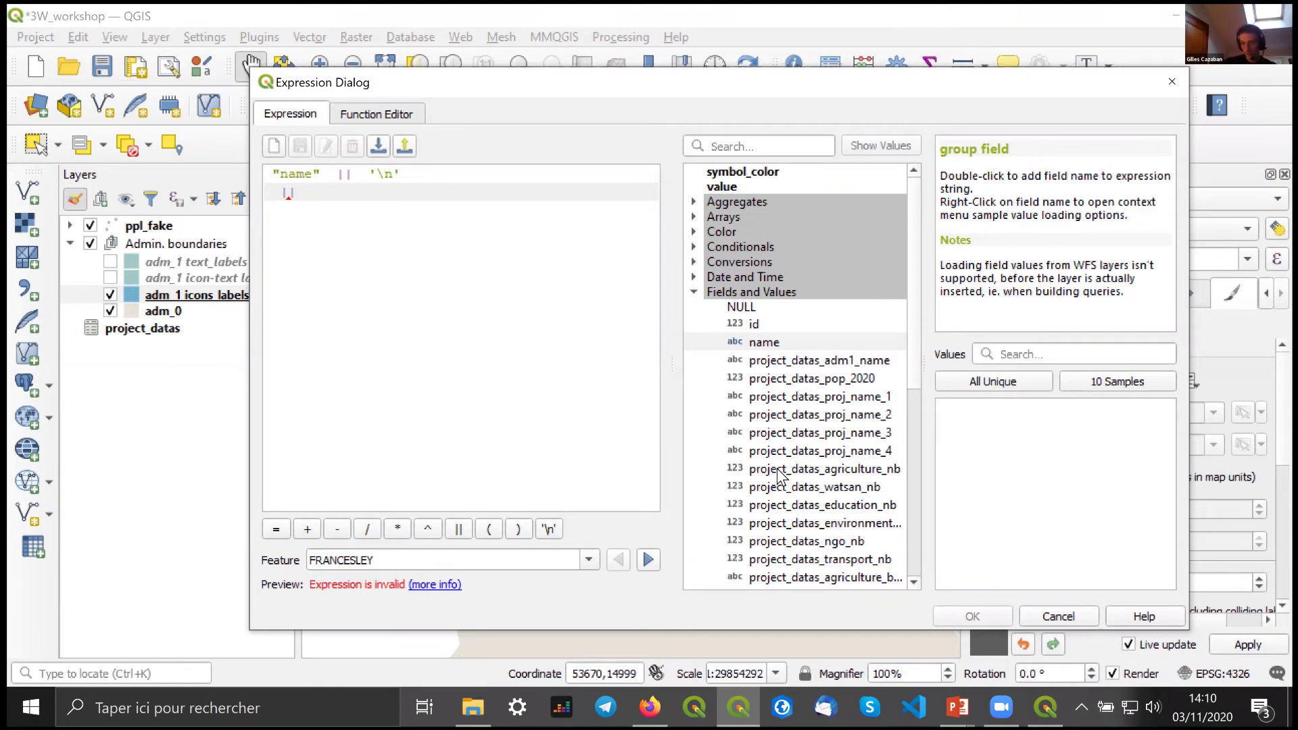
scroll(778, 471, down, 1)
scroll(782, 409, down, 1)
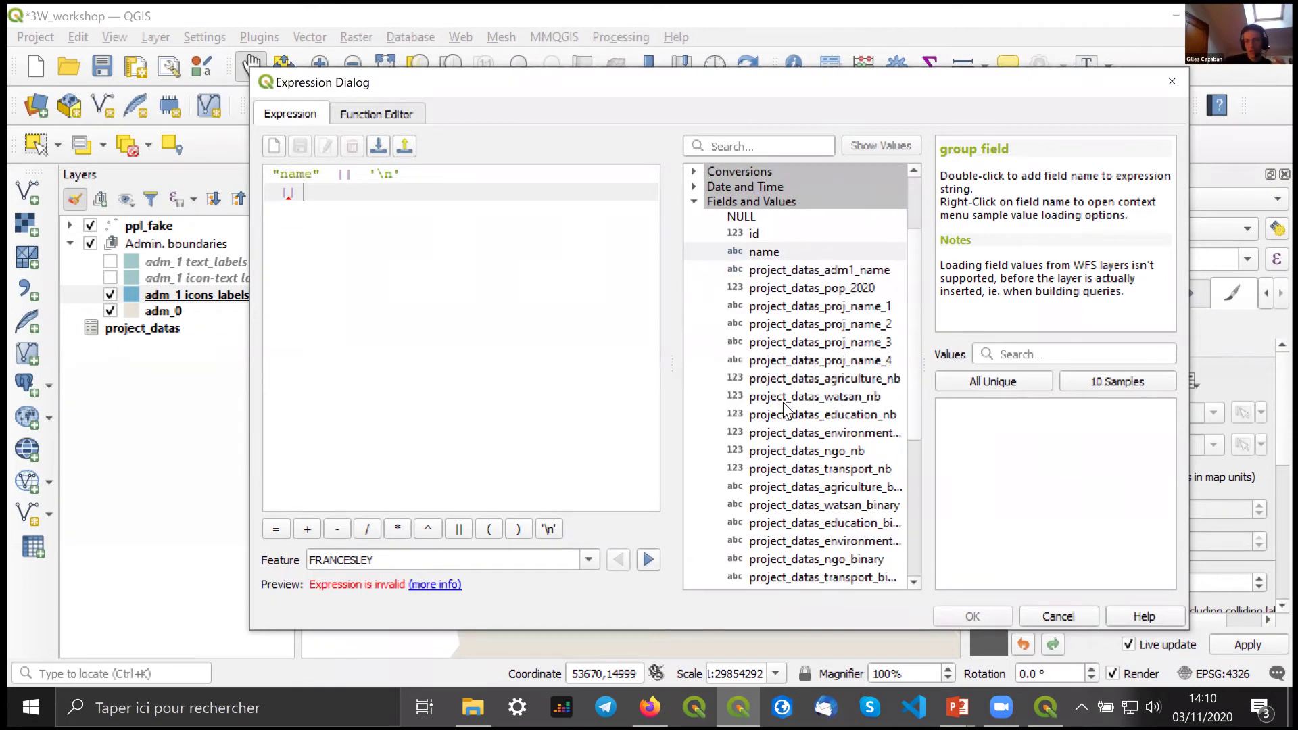
scroll(776, 420, down, 1)
scroll(788, 406, down, 2)
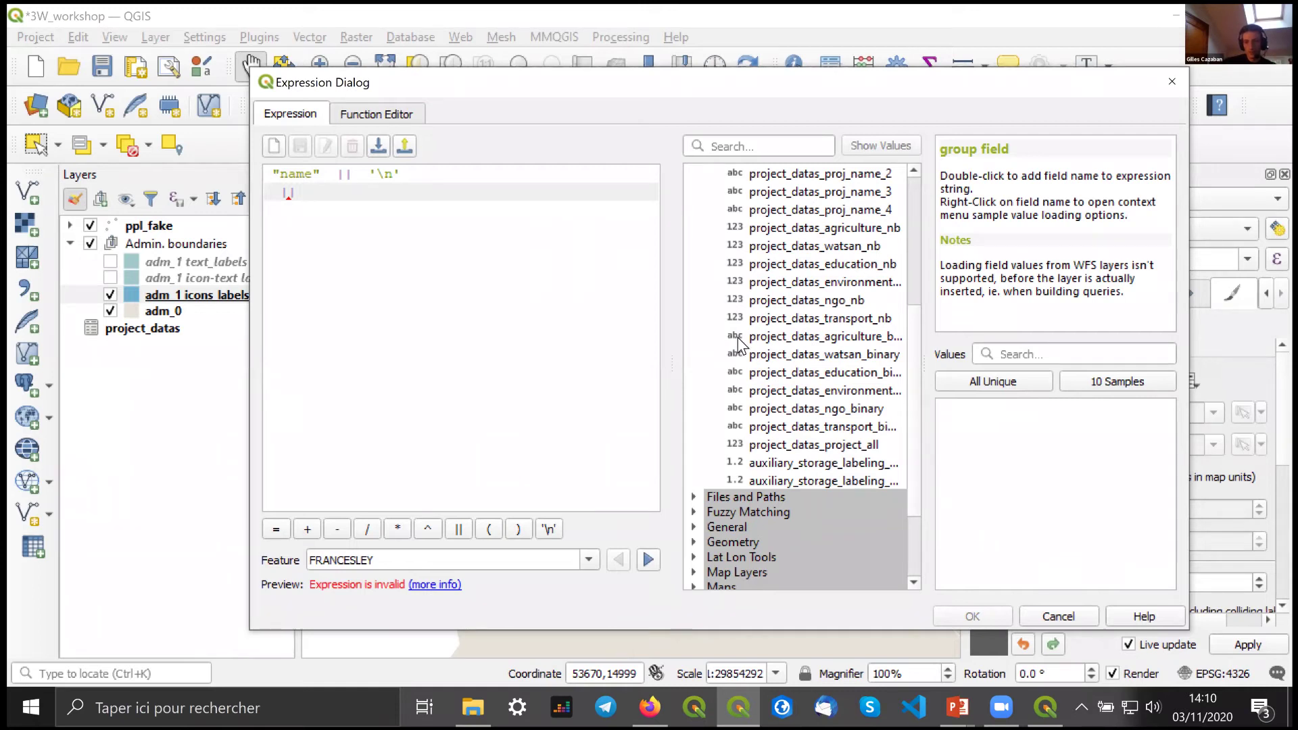
click(874, 342)
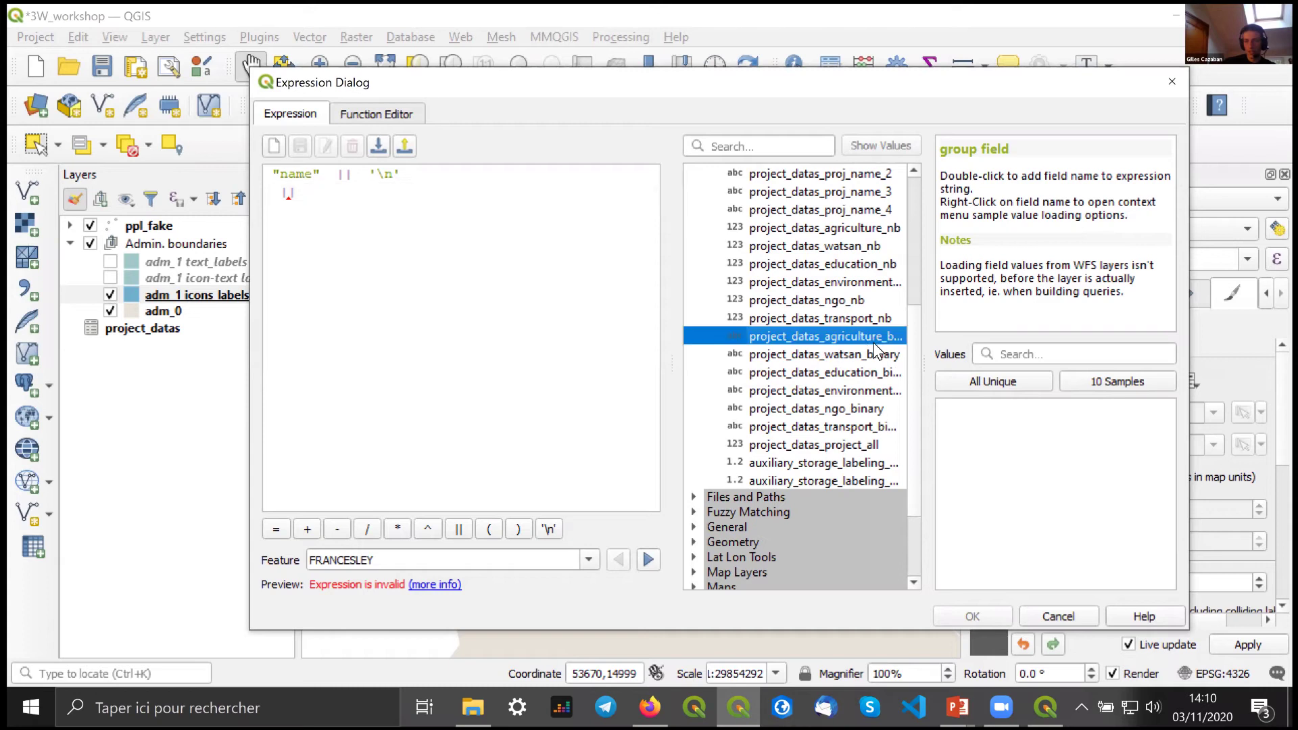
double_click(858, 335)
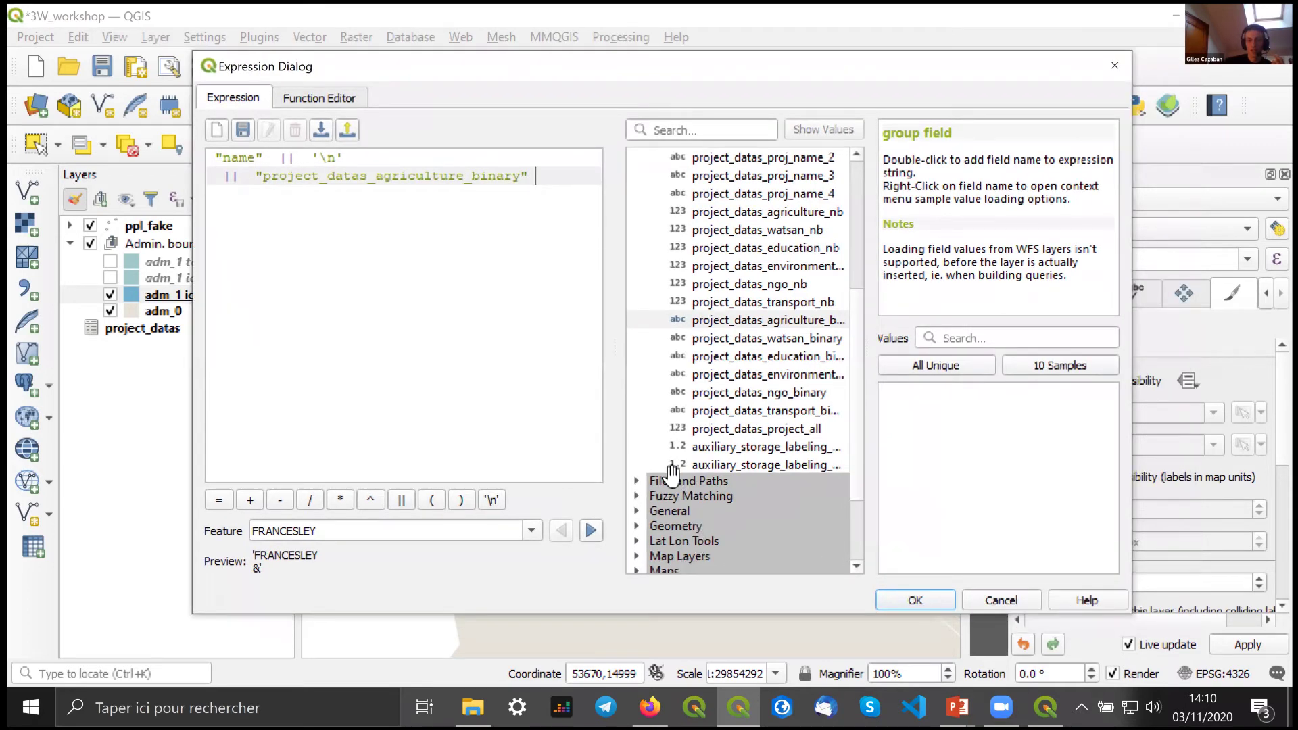
key(Return)
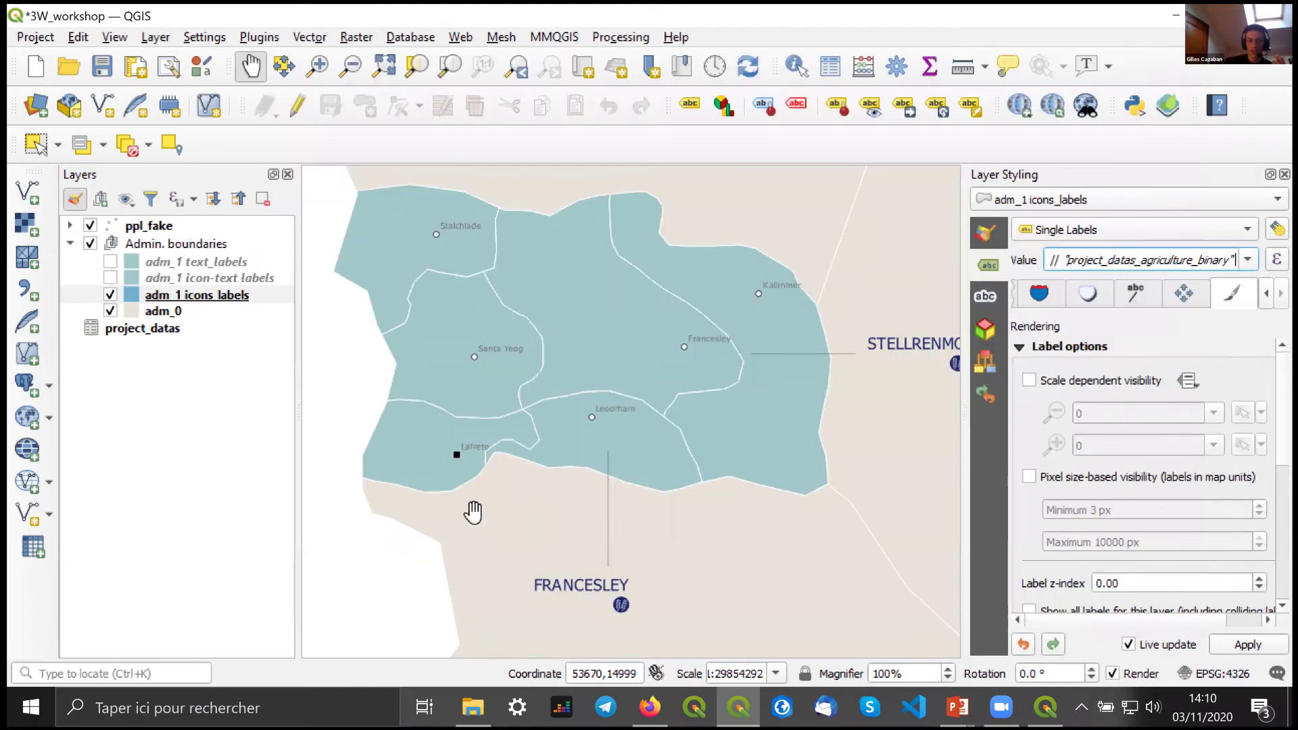
drag(449, 514, 572, 476)
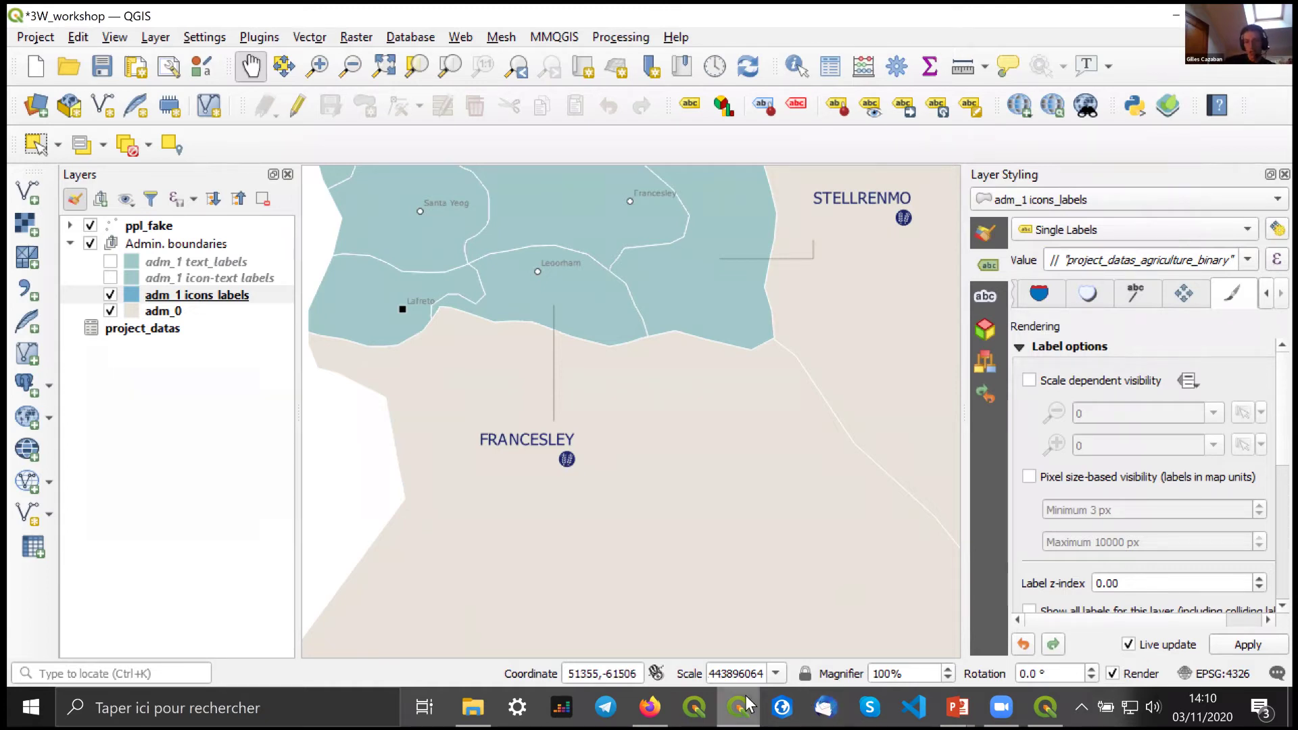
mouse_move(747, 702)
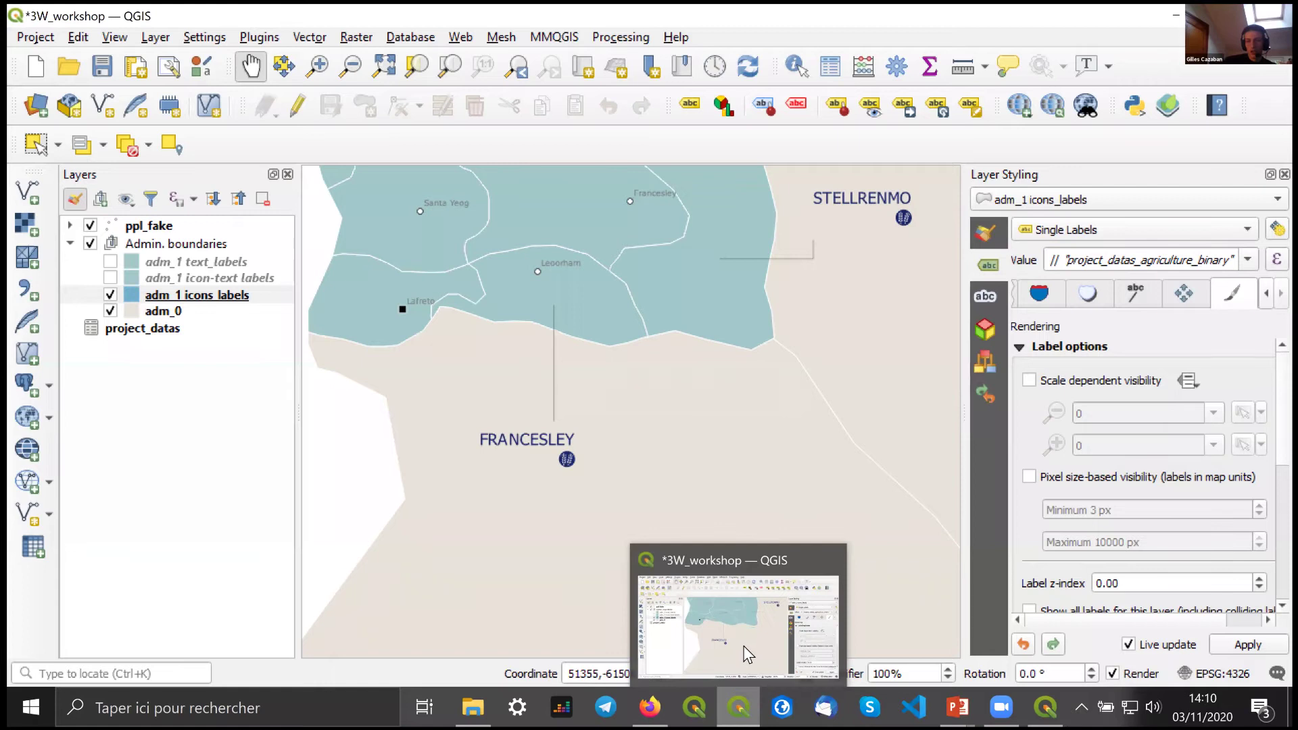
mouse_move(1048, 705)
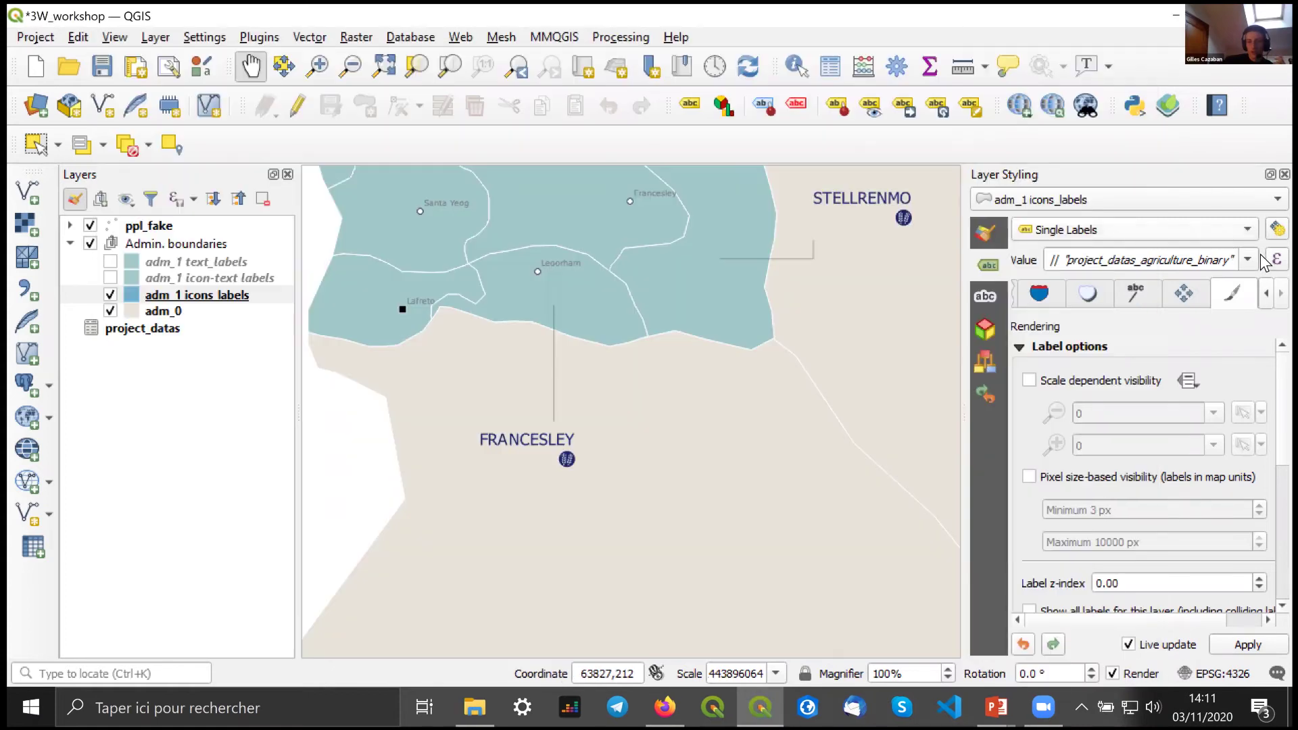
- Try extending the adm_1 icons_labels label expression by concatenating the education, environment, ngo and transport binary fields with ||
click(1232, 259)
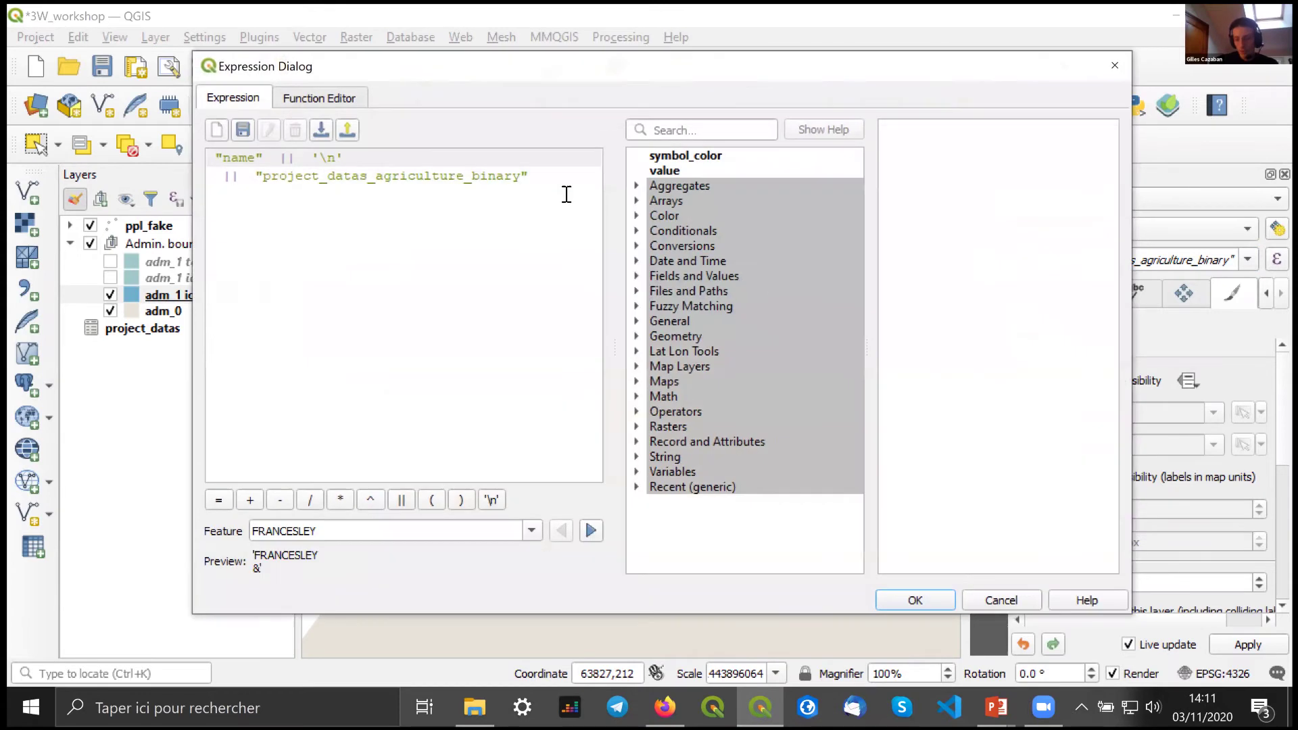
click(401, 500)
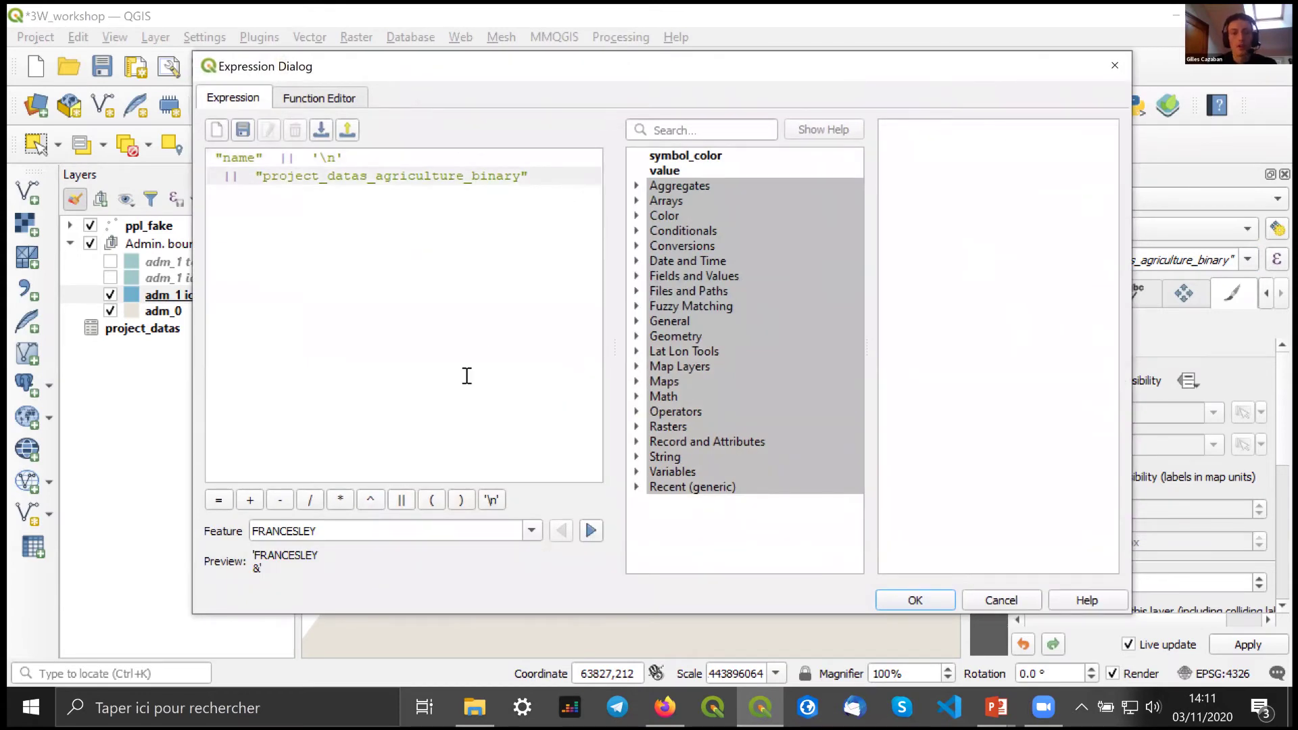
key(Return)
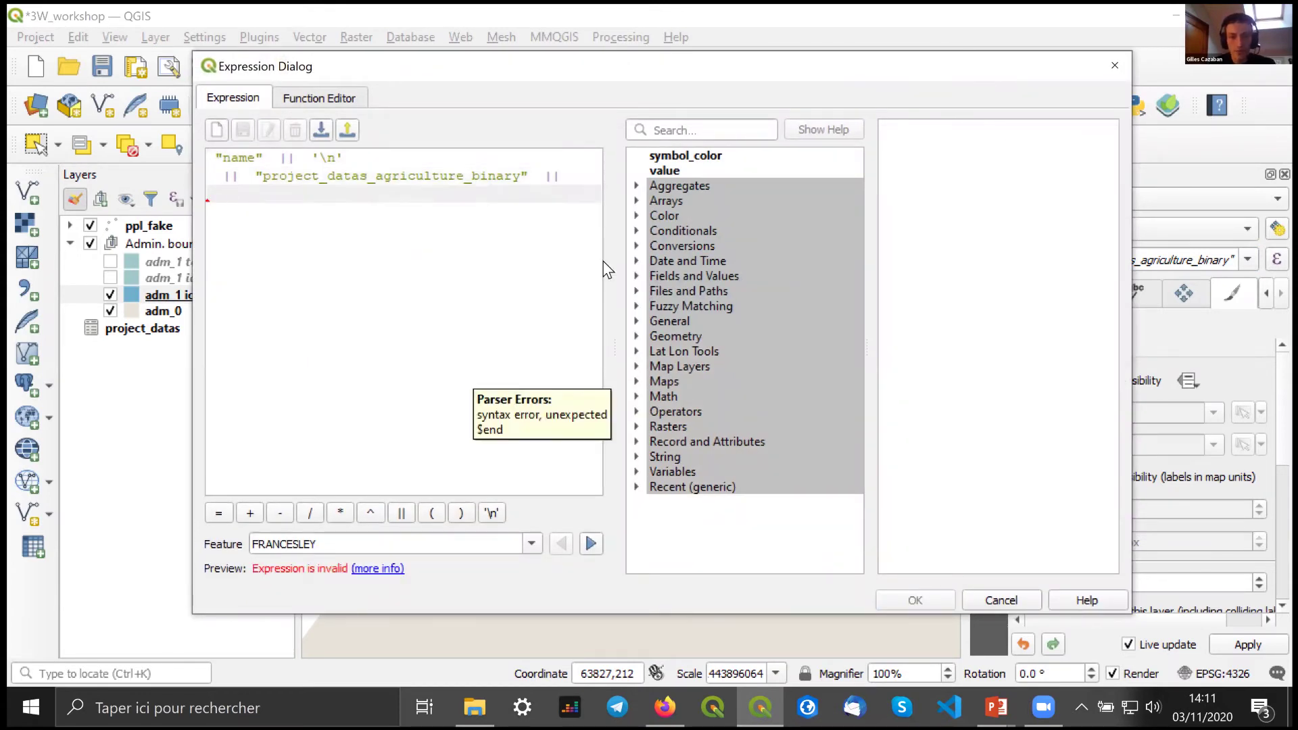
click(637, 274)
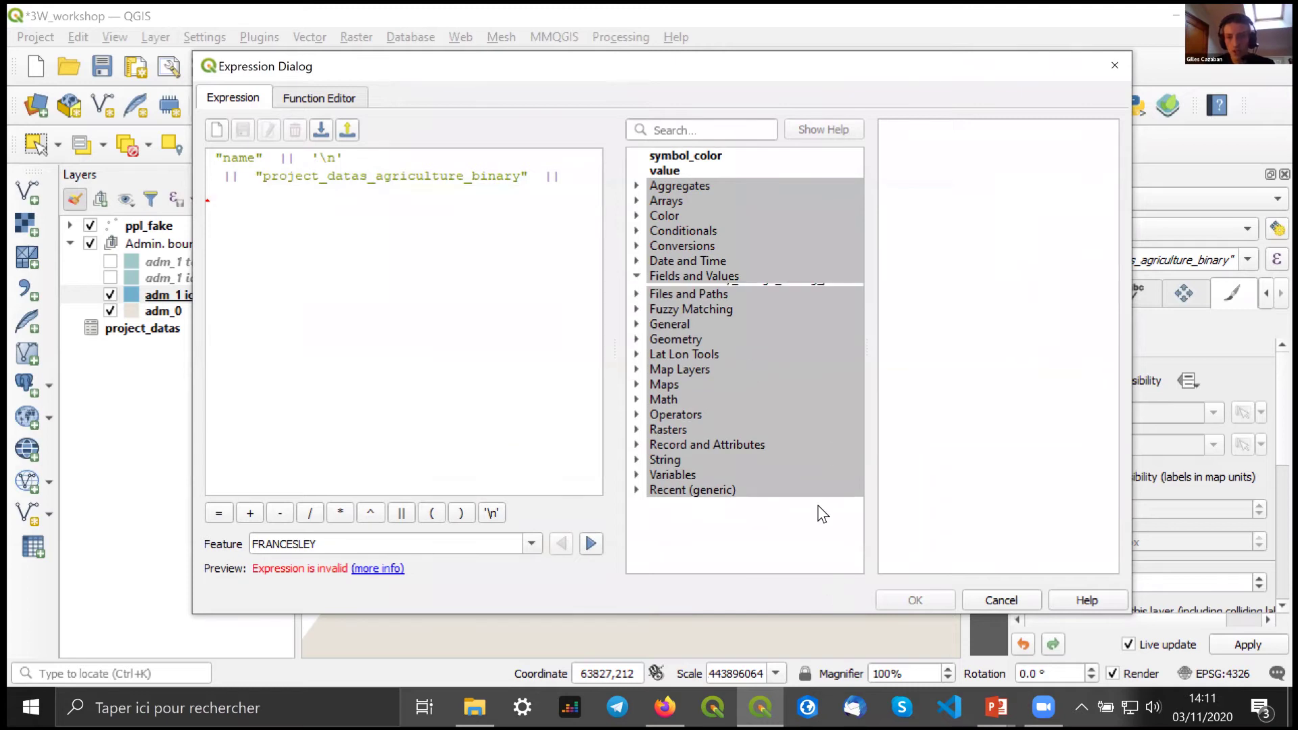
scroll(822, 524, down, 1)
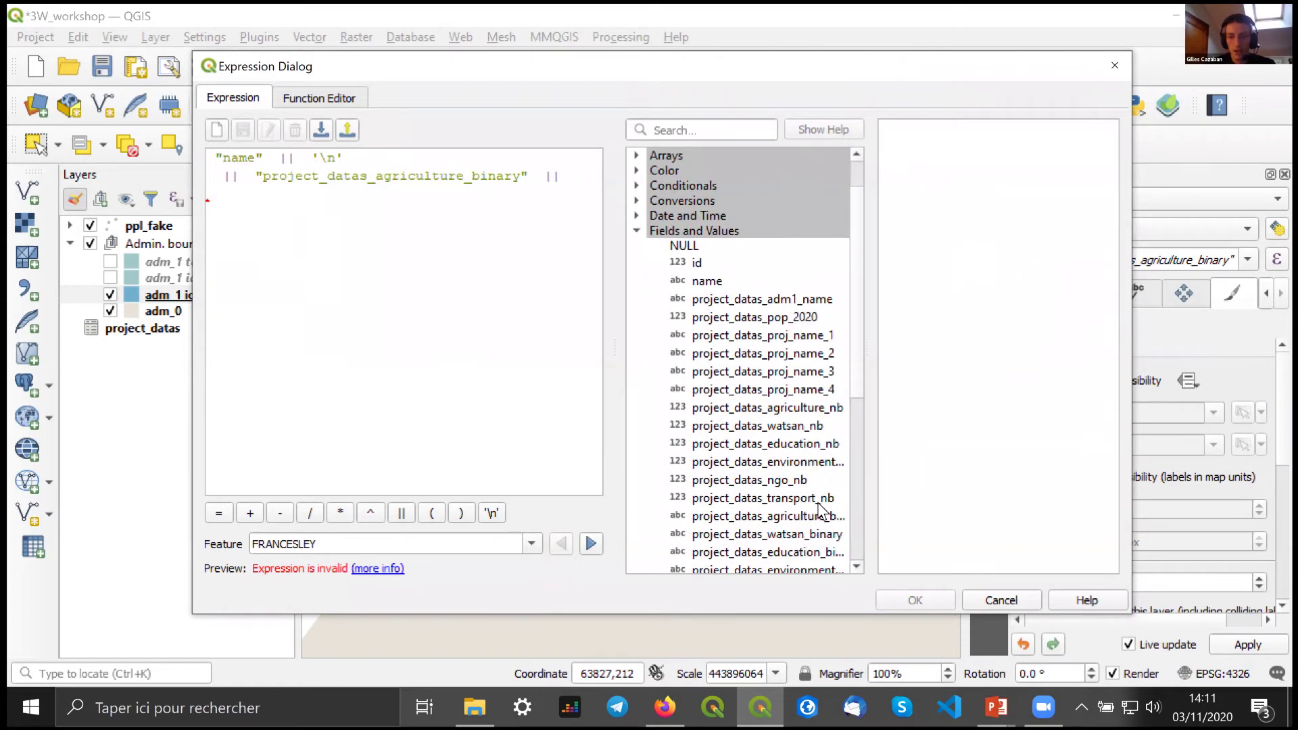
scroll(822, 510, down, 1)
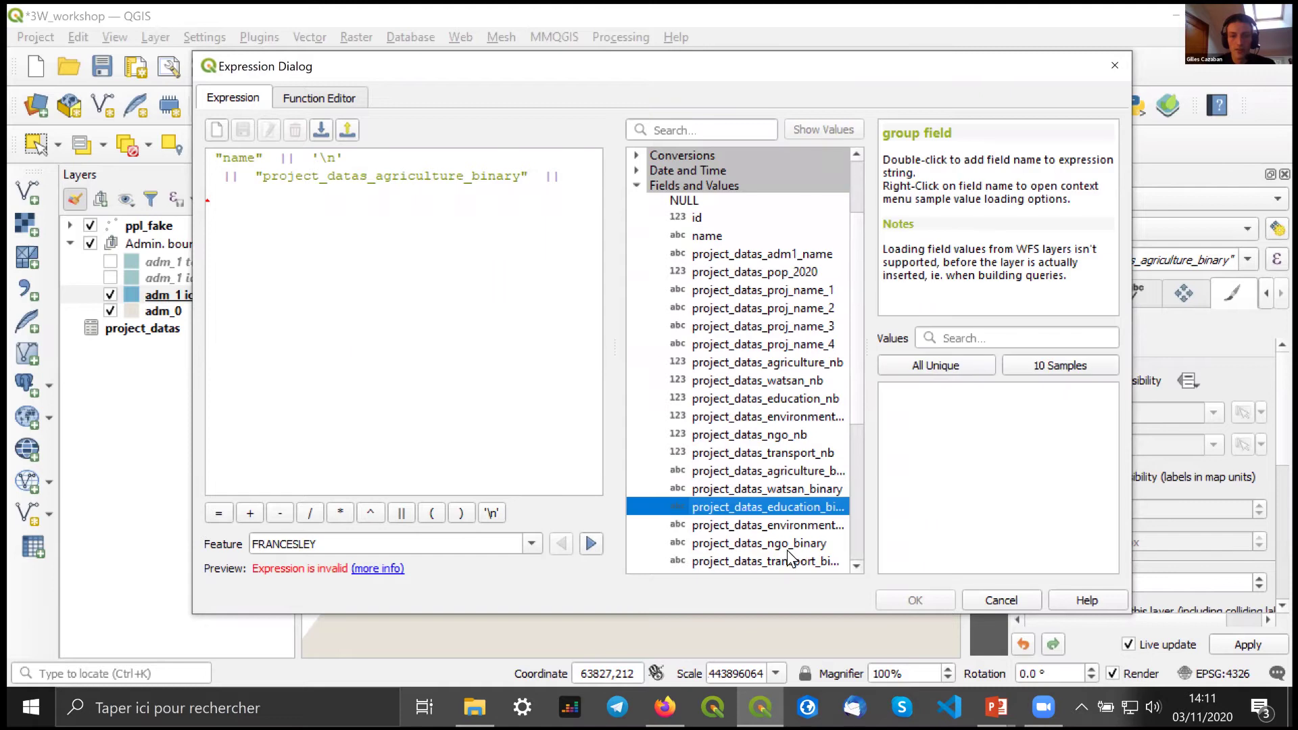
double_click(778, 507)
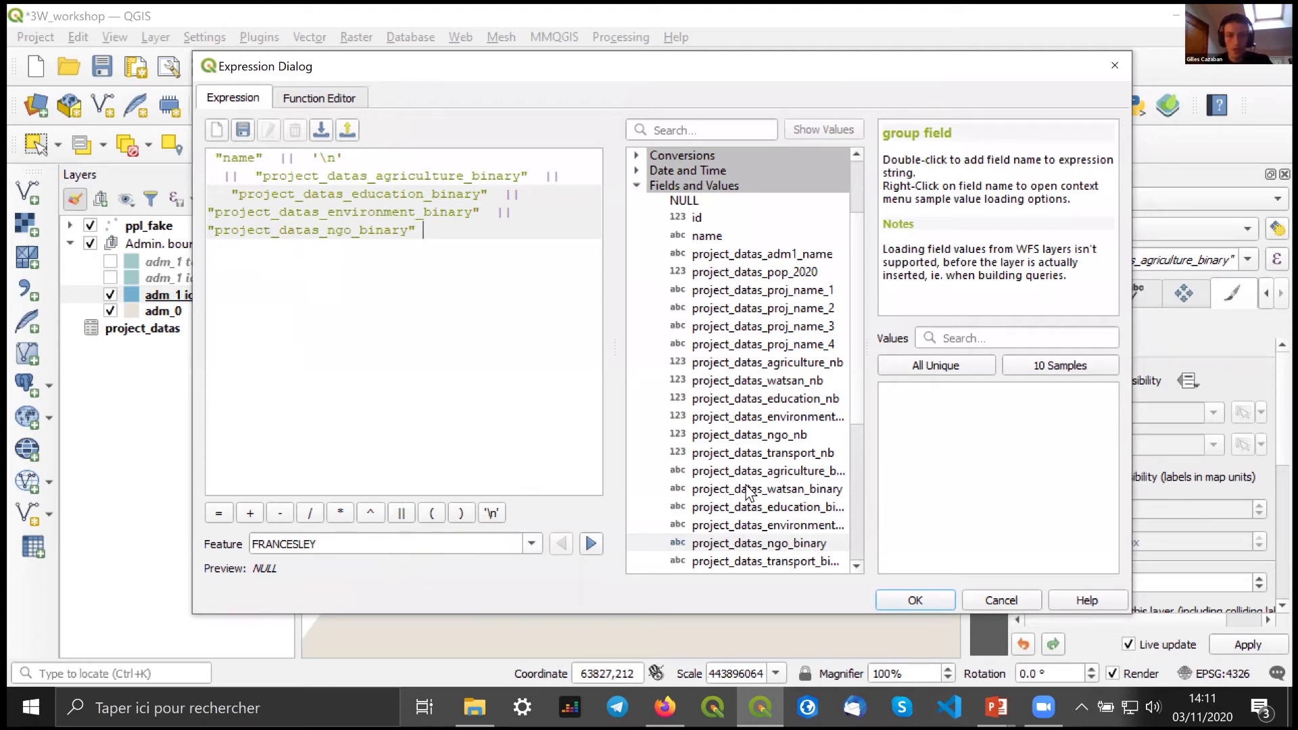
text(||)
click(743, 563)
double_click(744, 564)
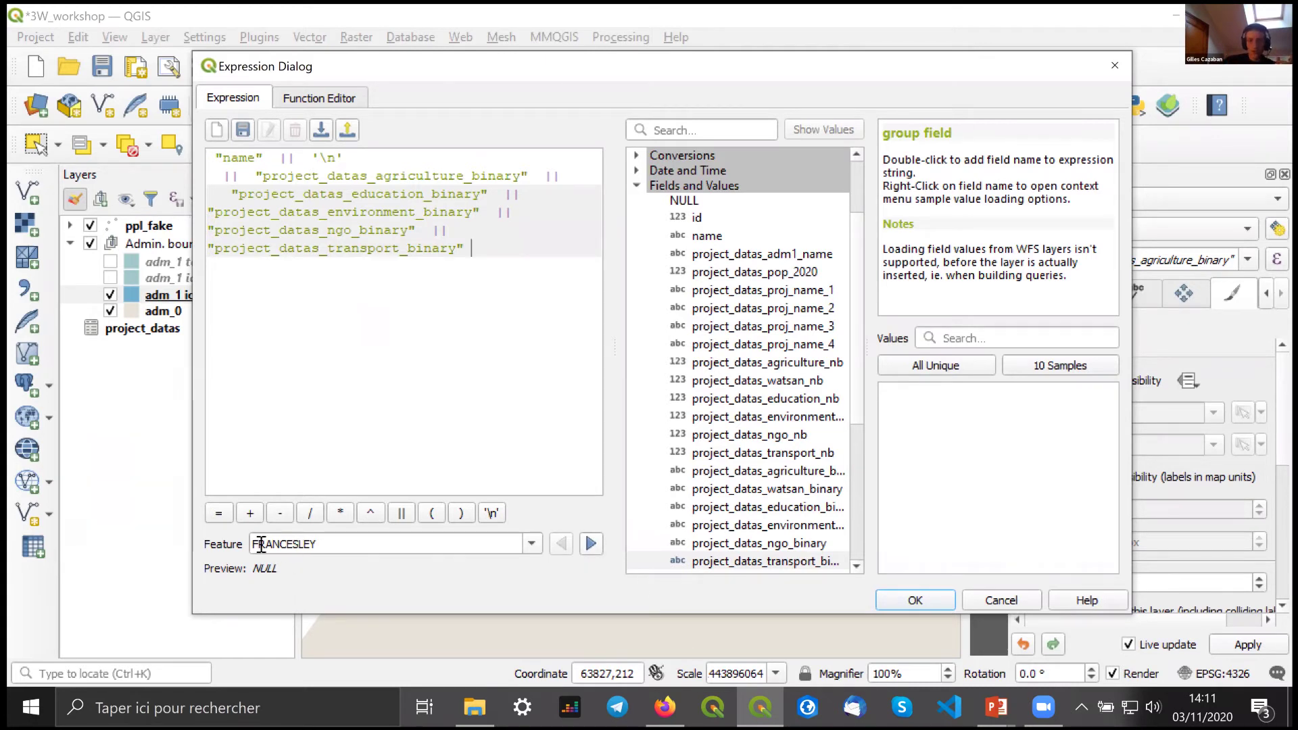
- Preview the extended label expression for the other features and discard the changes to it
click(592, 545)
click(592, 546)
click(592, 547)
click(593, 546)
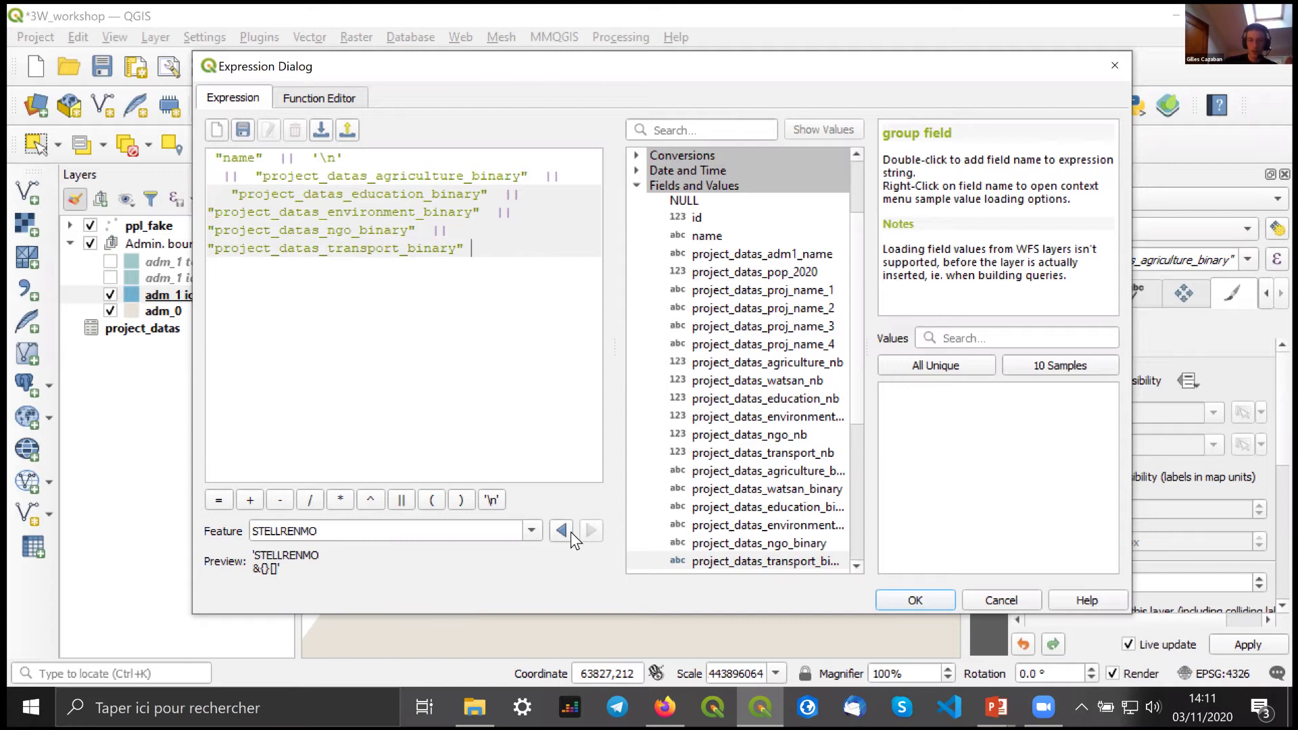
click(594, 539)
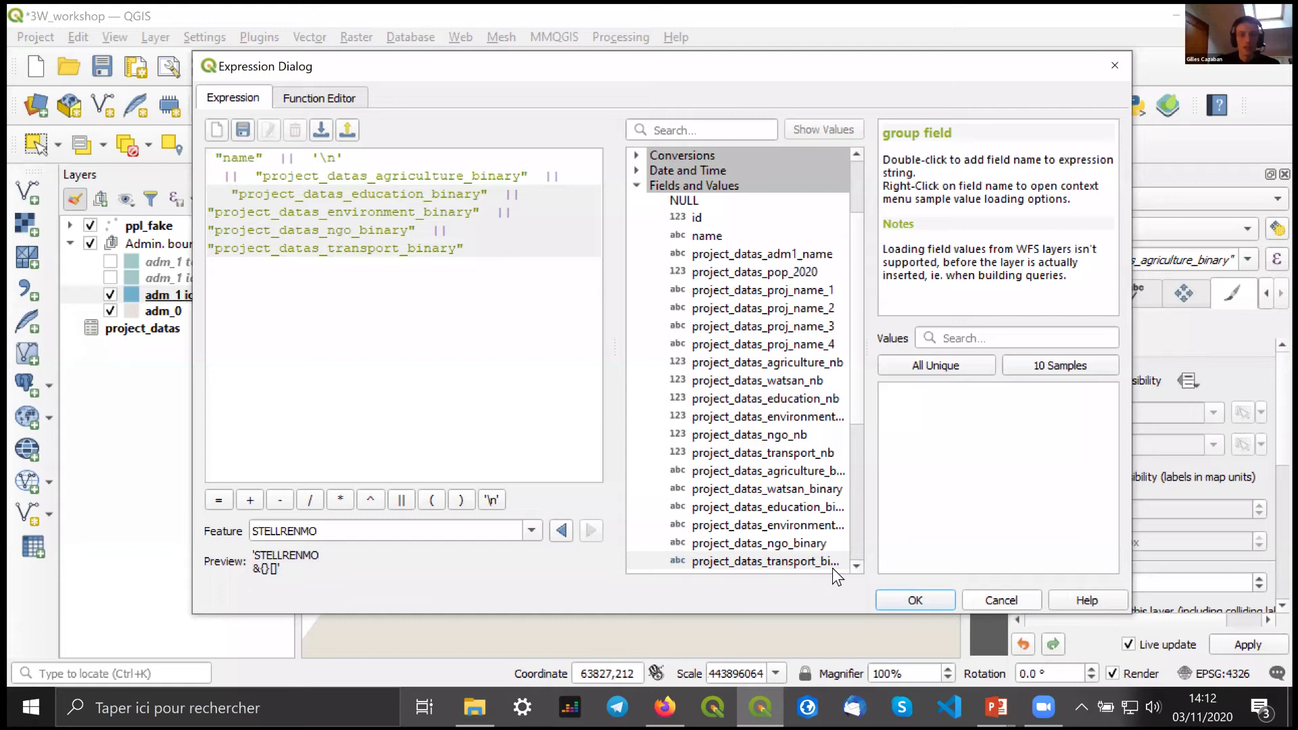
key(Escape)
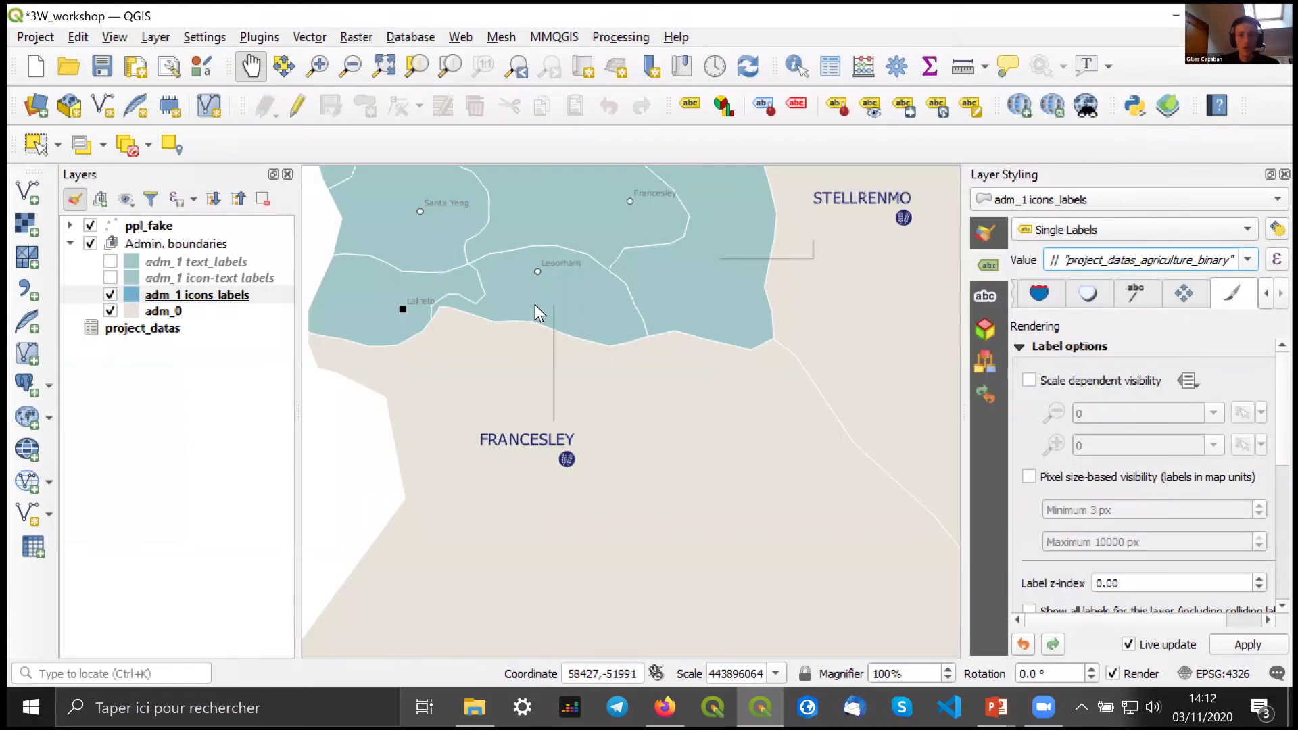
- Open the attribute table of the adm_1 icons_labels layer and start its Field Calculator
right_click(216, 295)
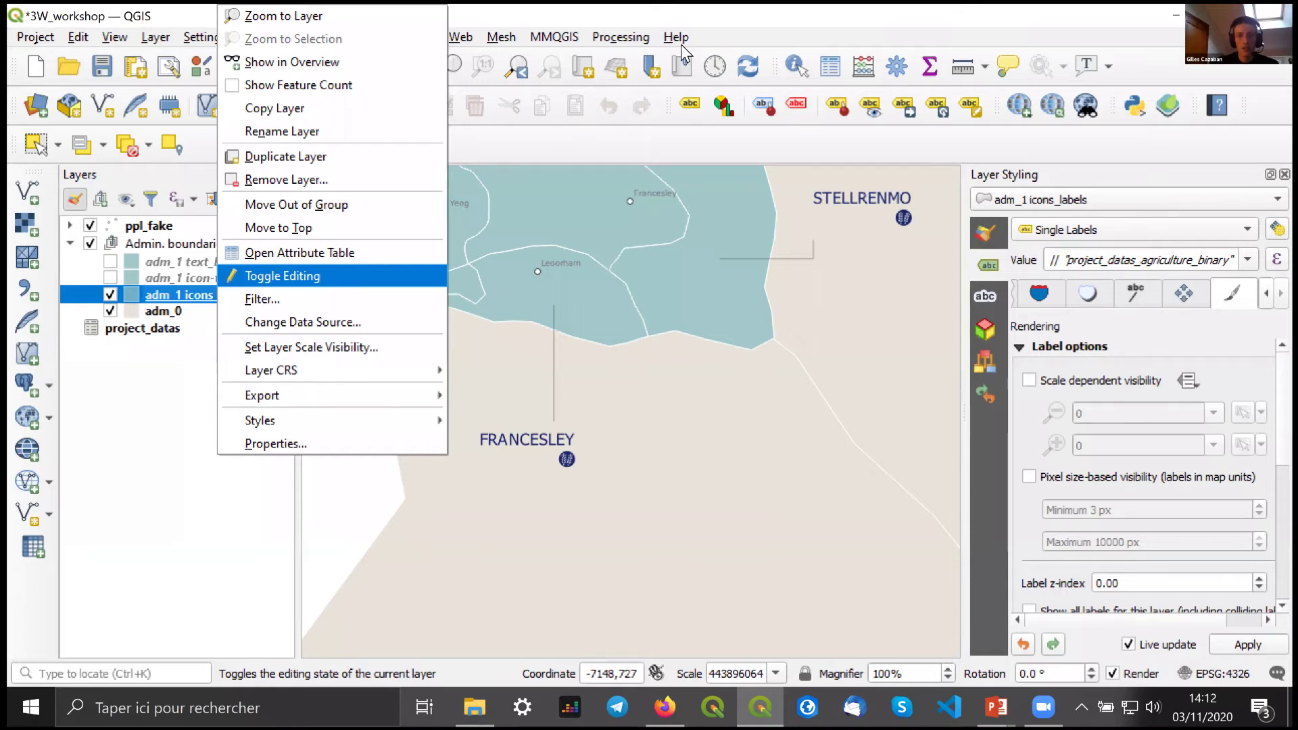
key(Up)
key(Return)
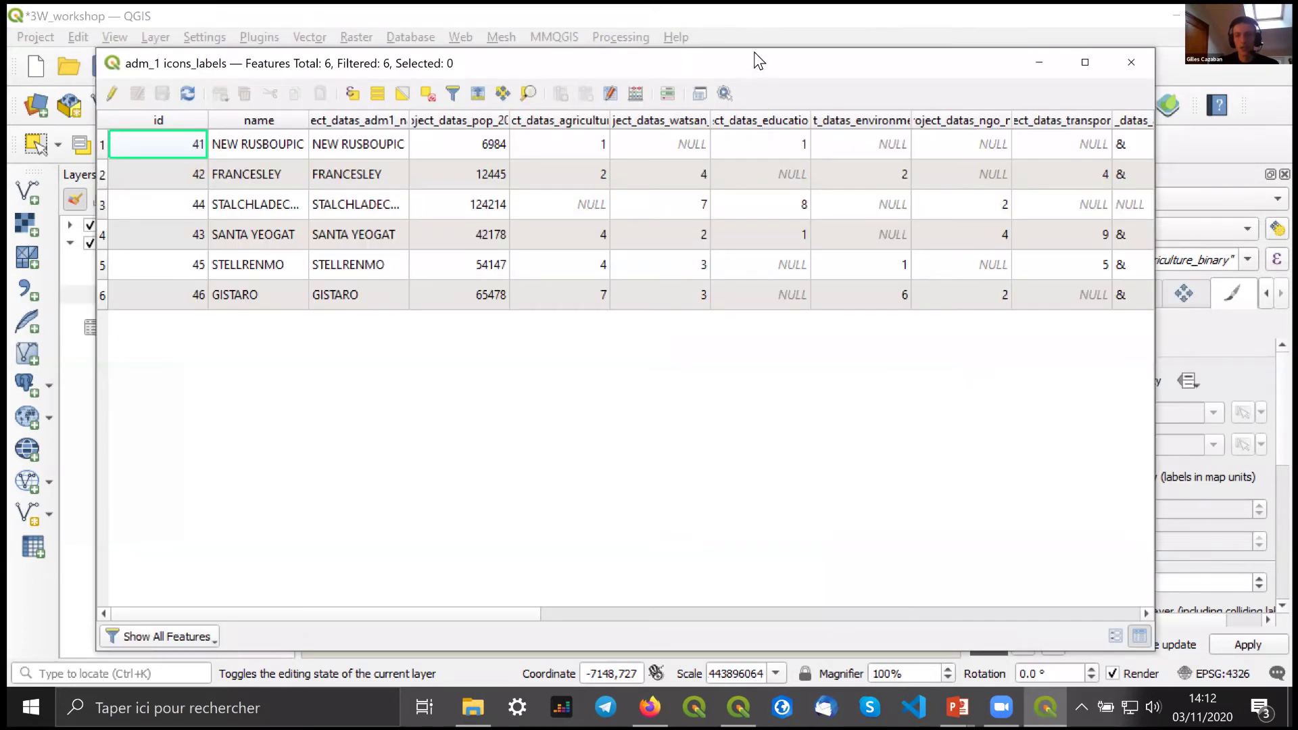
key(ctrl+i)
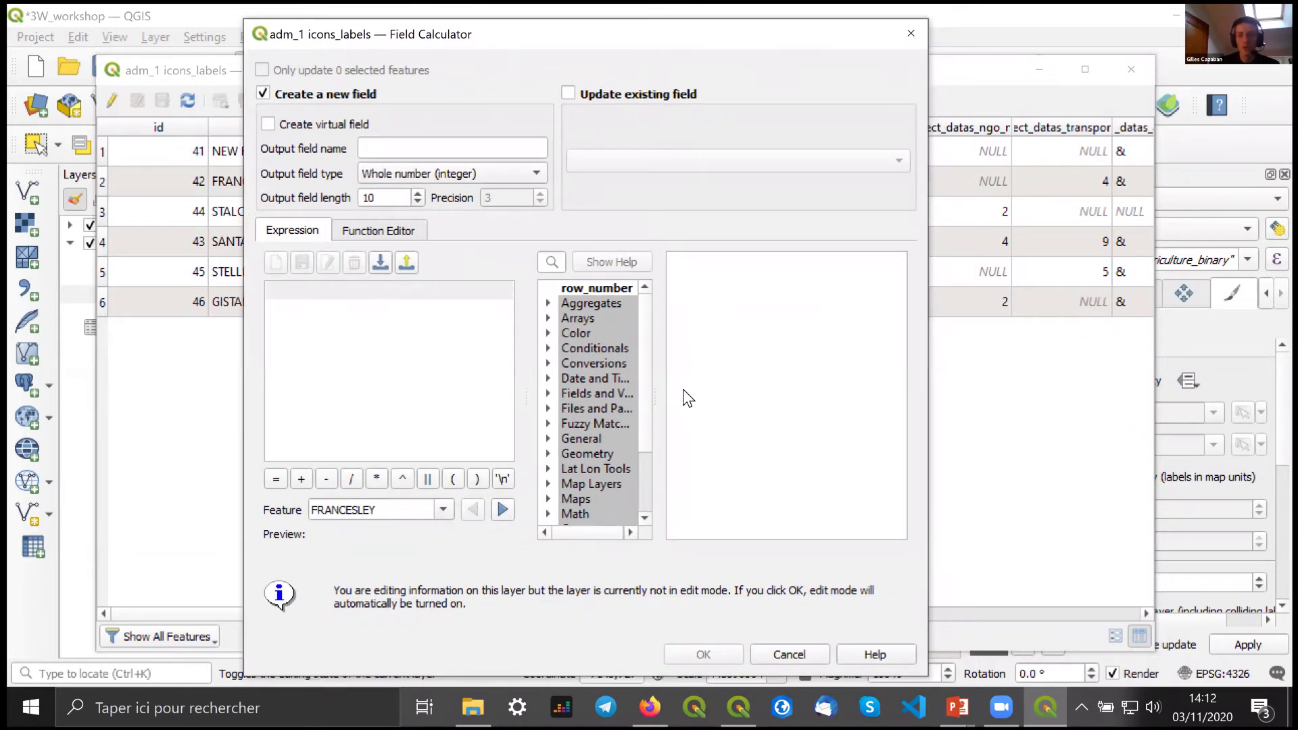
- Define a new virtual field named icn_concat with the type Text, unlimited length (text)
click(385, 148)
text(icn_)
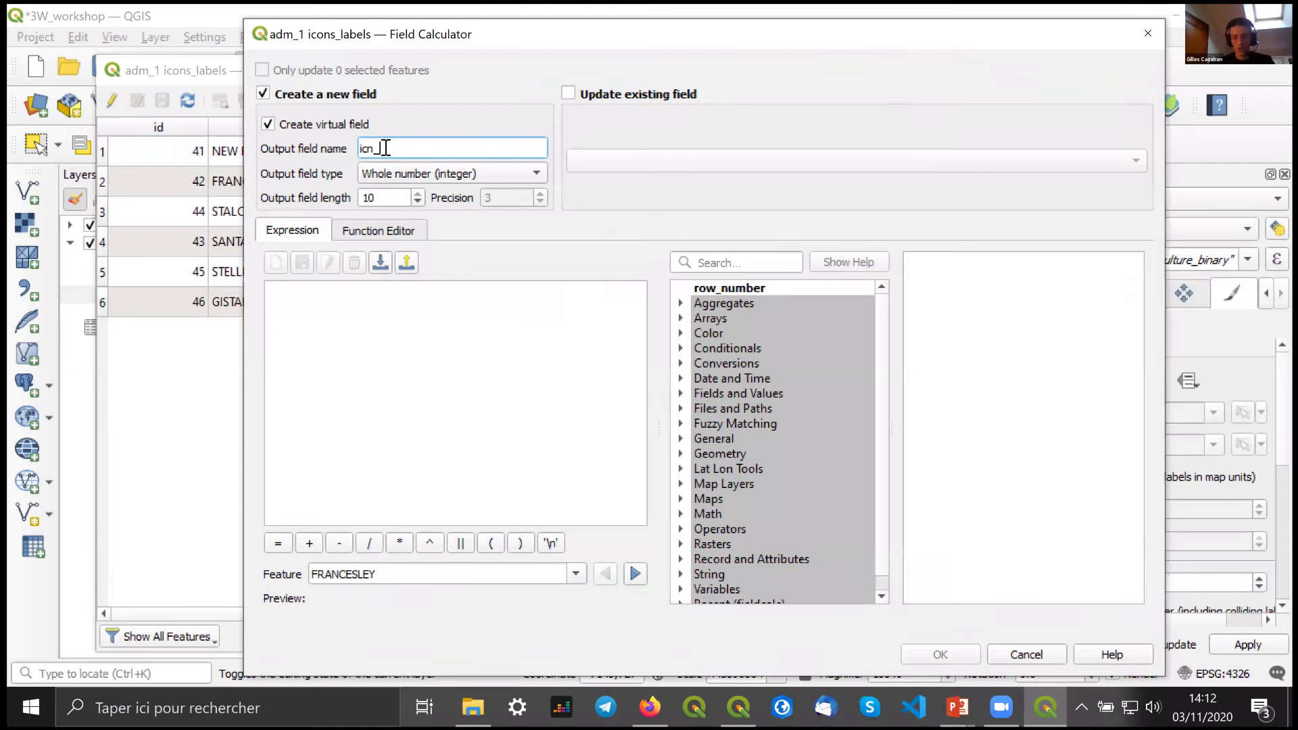
text(co)
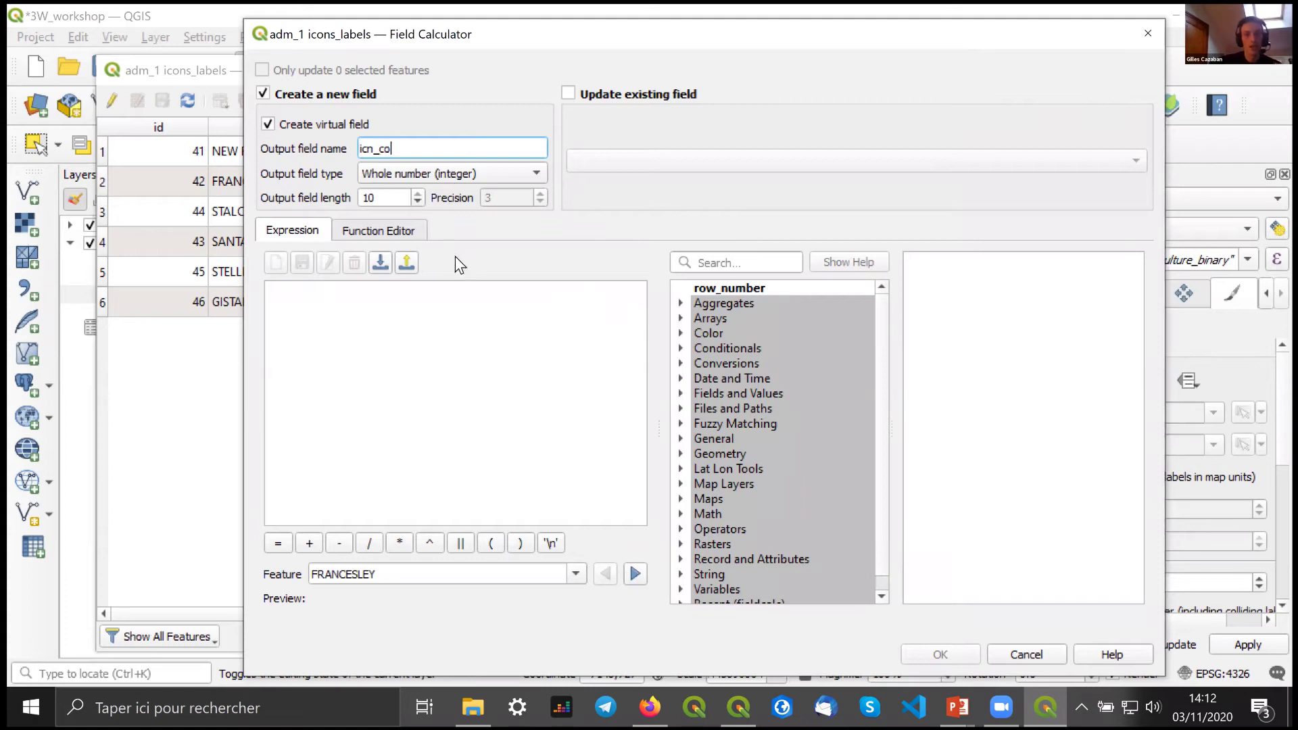
text(ncaz)
key(BackSpace)
text(t)
key(Tab)
key(t)
- Concatenate the agriculture, watsan, education, environment, ngo and transport binary fields with || in the field expression and create the field
click(423, 299)
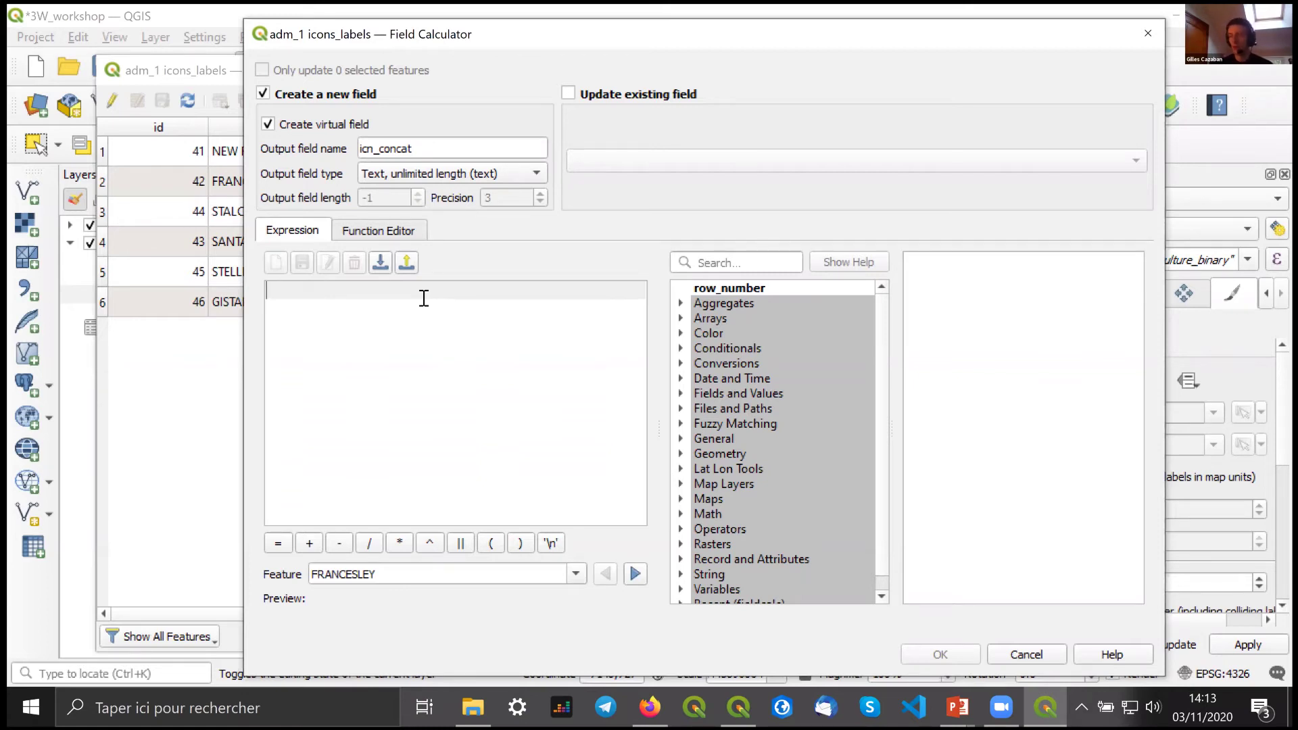
click(680, 394)
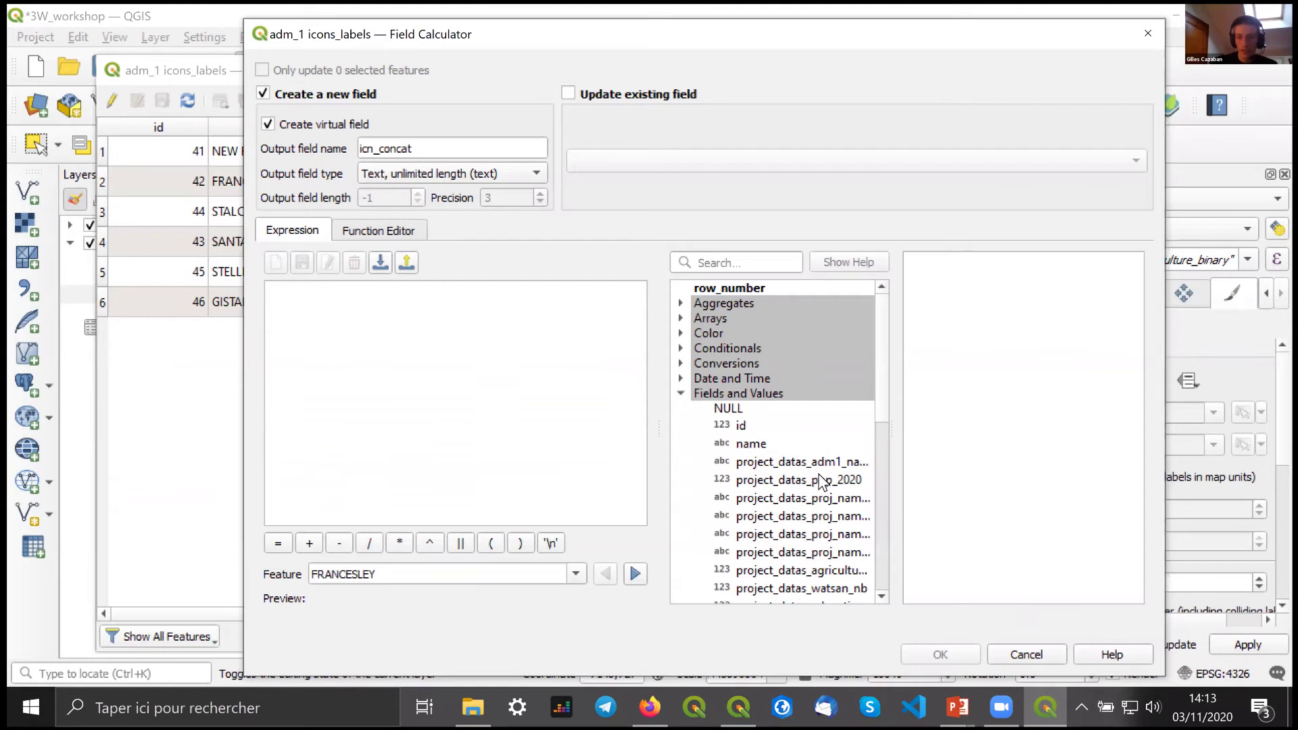
scroll(879, 443, down, 4)
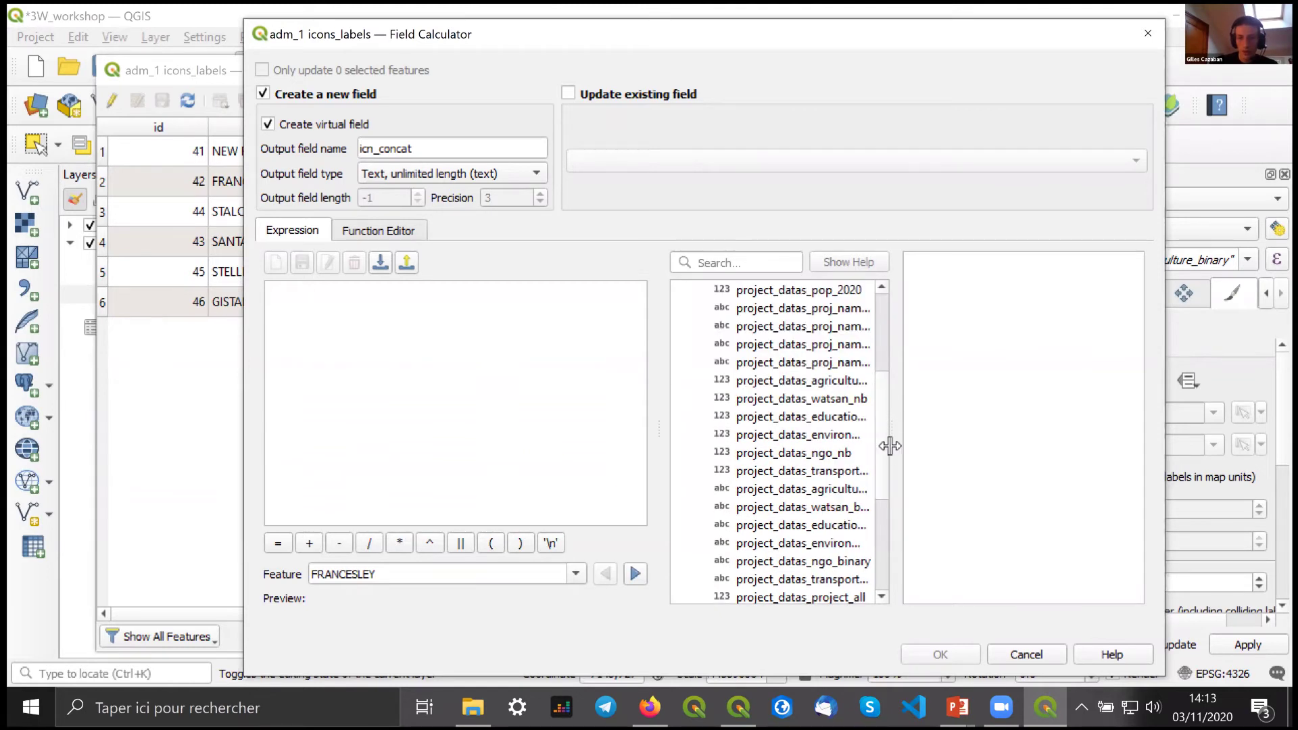
click(820, 382)
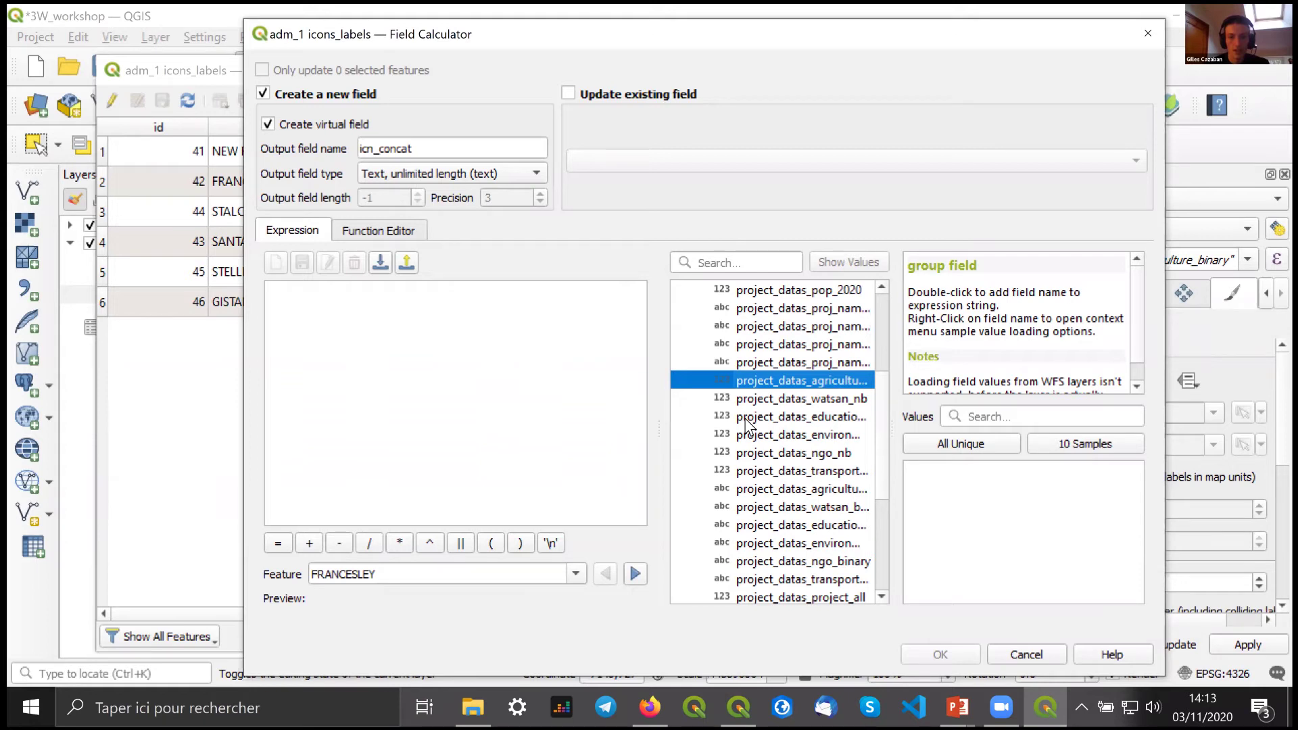
scroll(747, 426, down, 2)
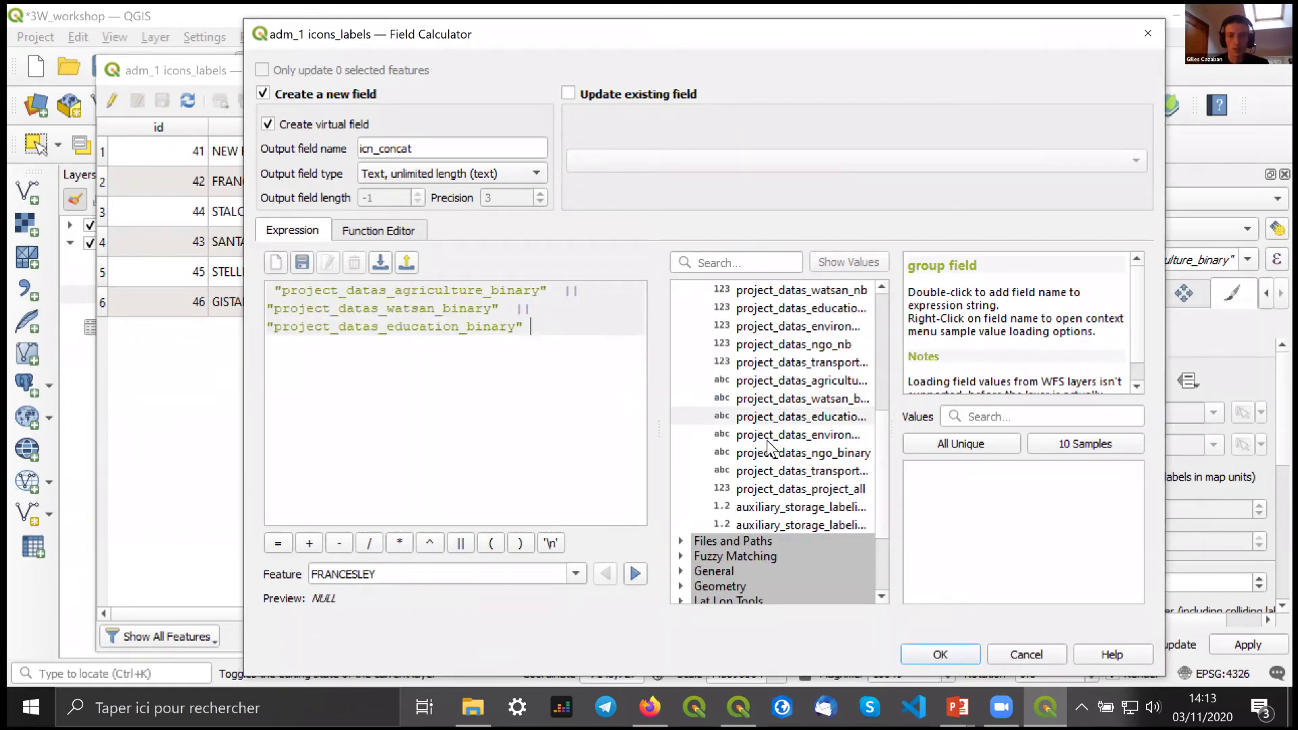
click(461, 543)
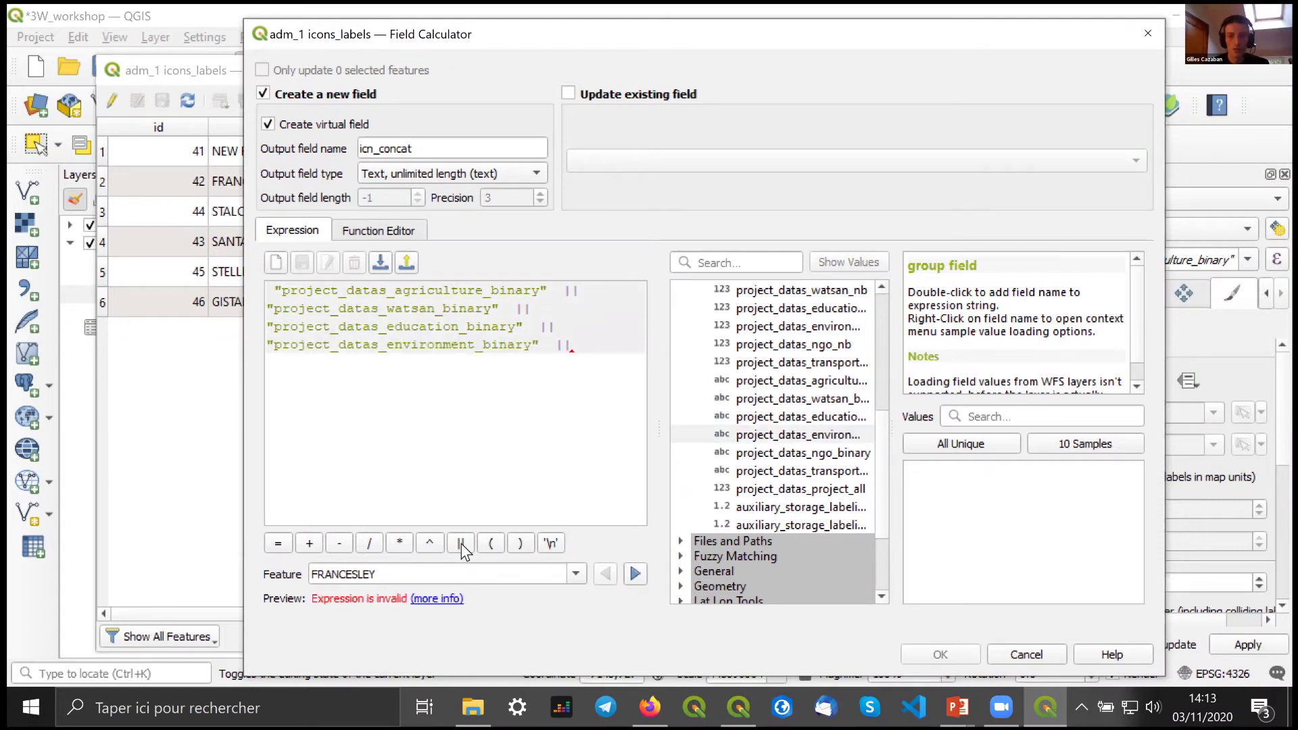
double_click(744, 452)
text(||)
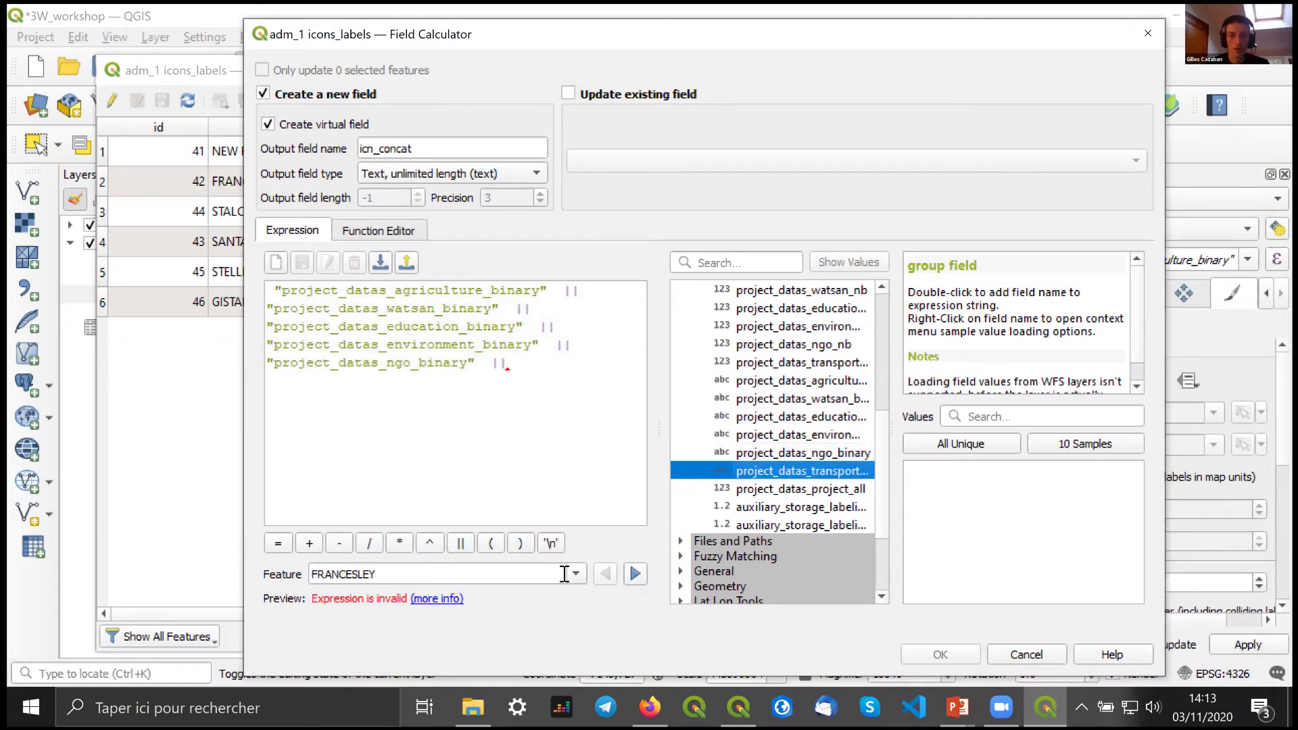
double_click(751, 471)
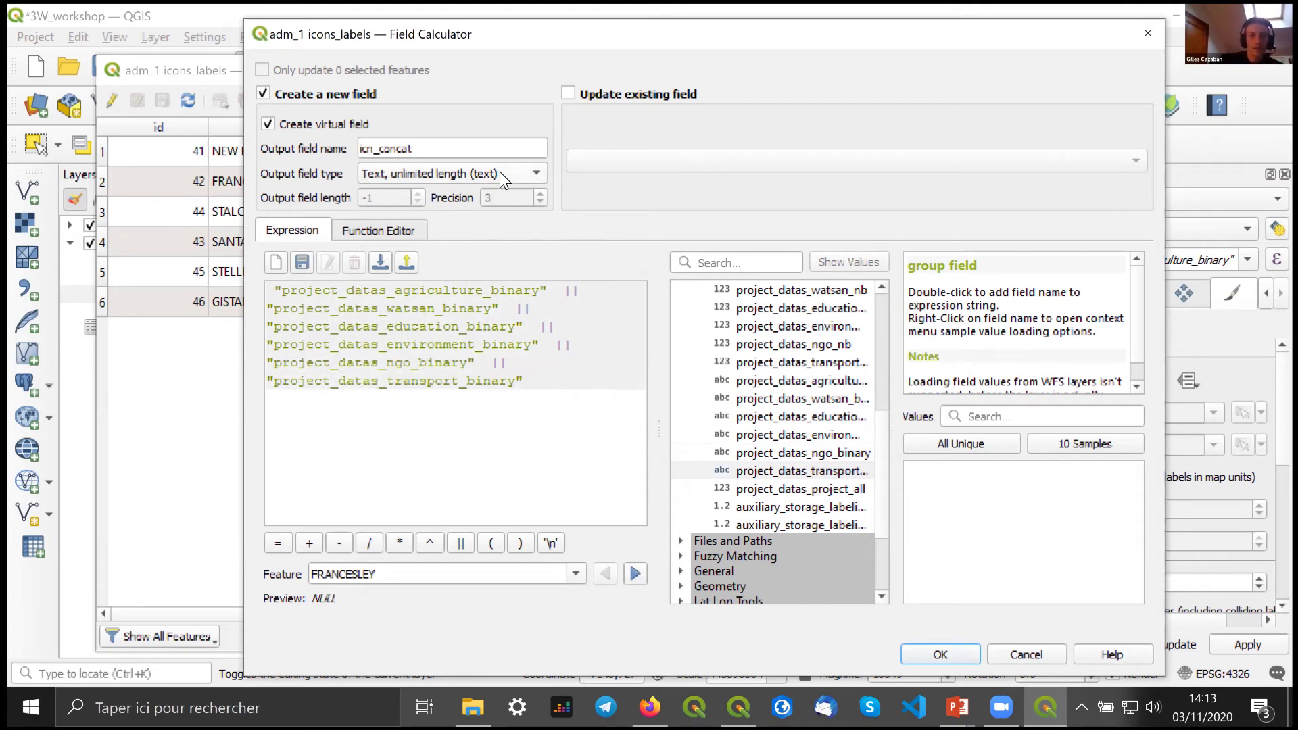
click(942, 655)
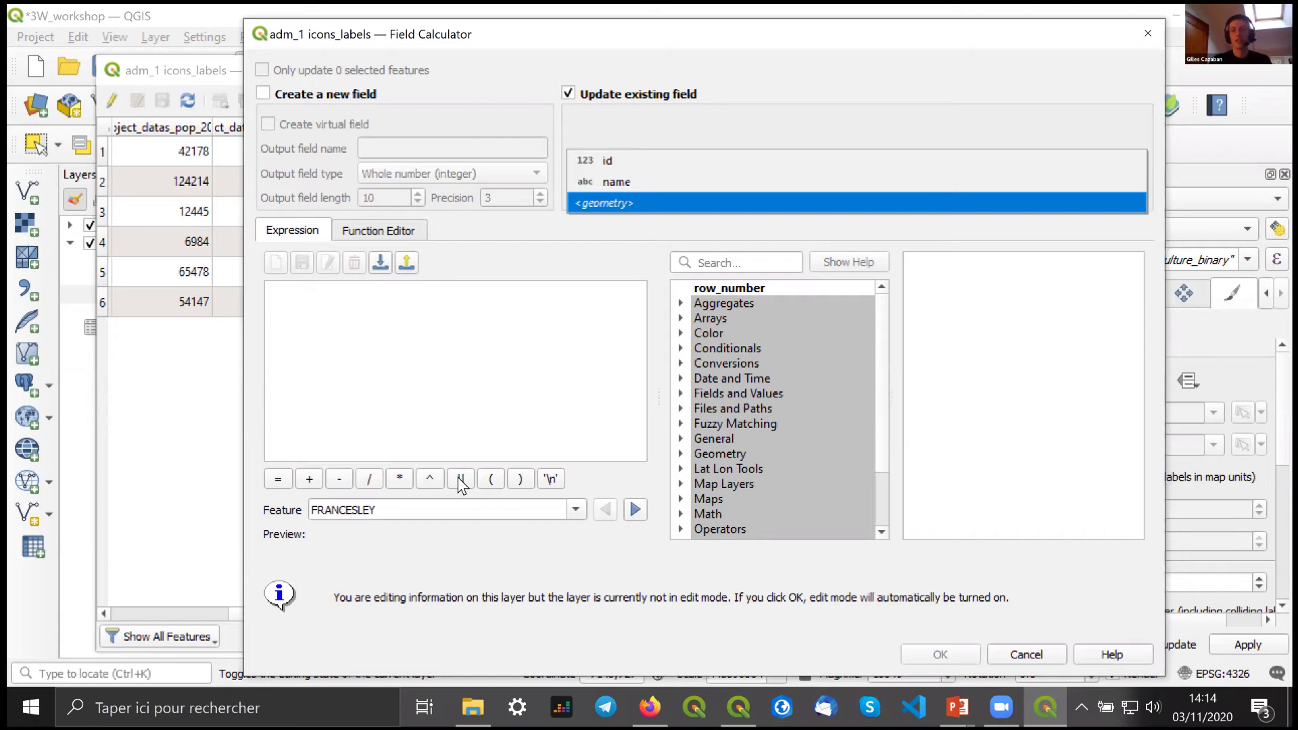
- Set up a second new virtual field named icon_conc2 in the Field Calculator
click(576, 325)
click(262, 93)
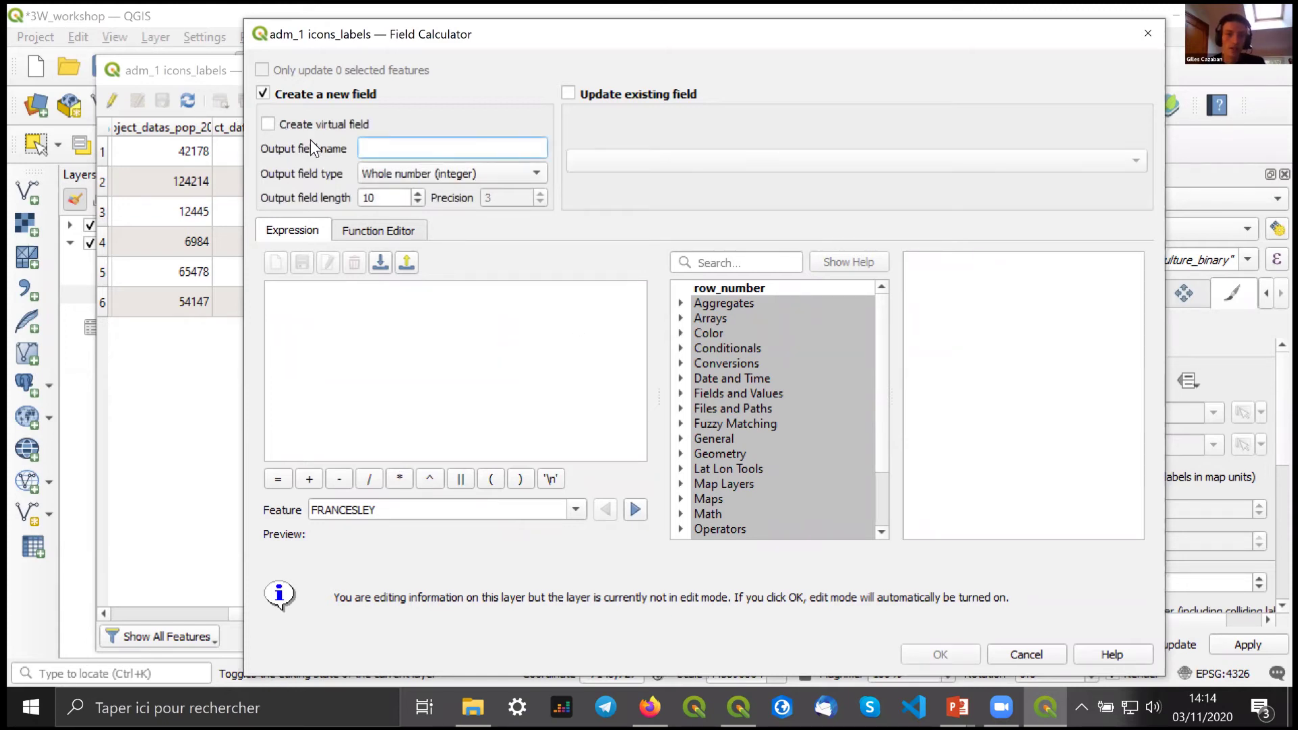
click(310, 125)
click(376, 149)
text(icon)
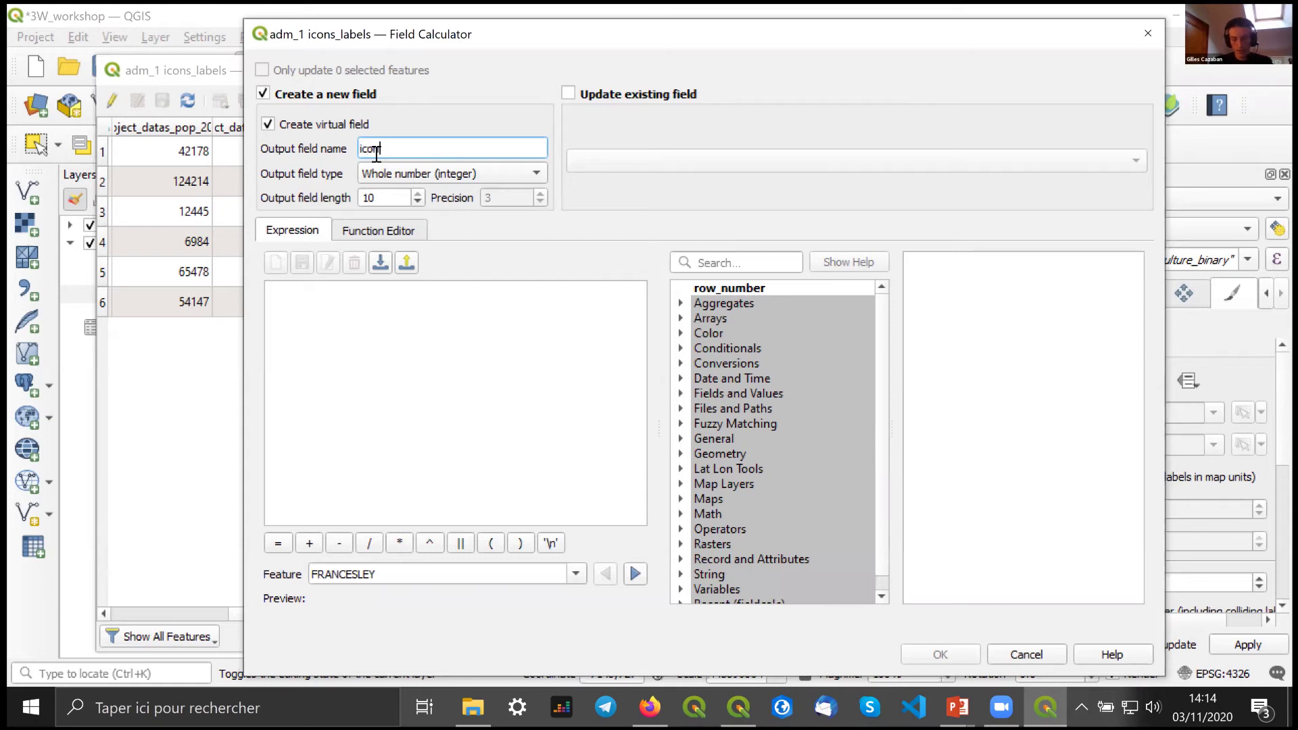
text(_conc2)
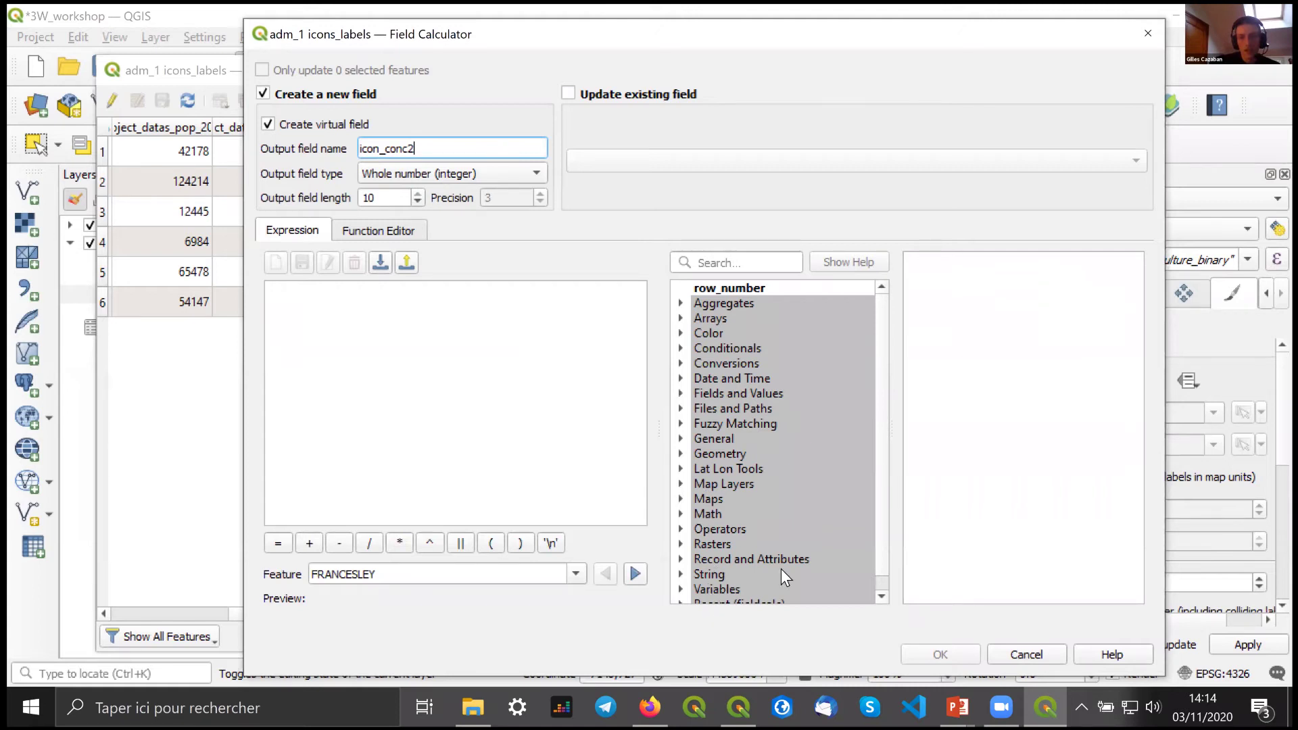
- Search the functions for "conc" and insert the String function concat into the icon_conc2 expression
click(724, 262)
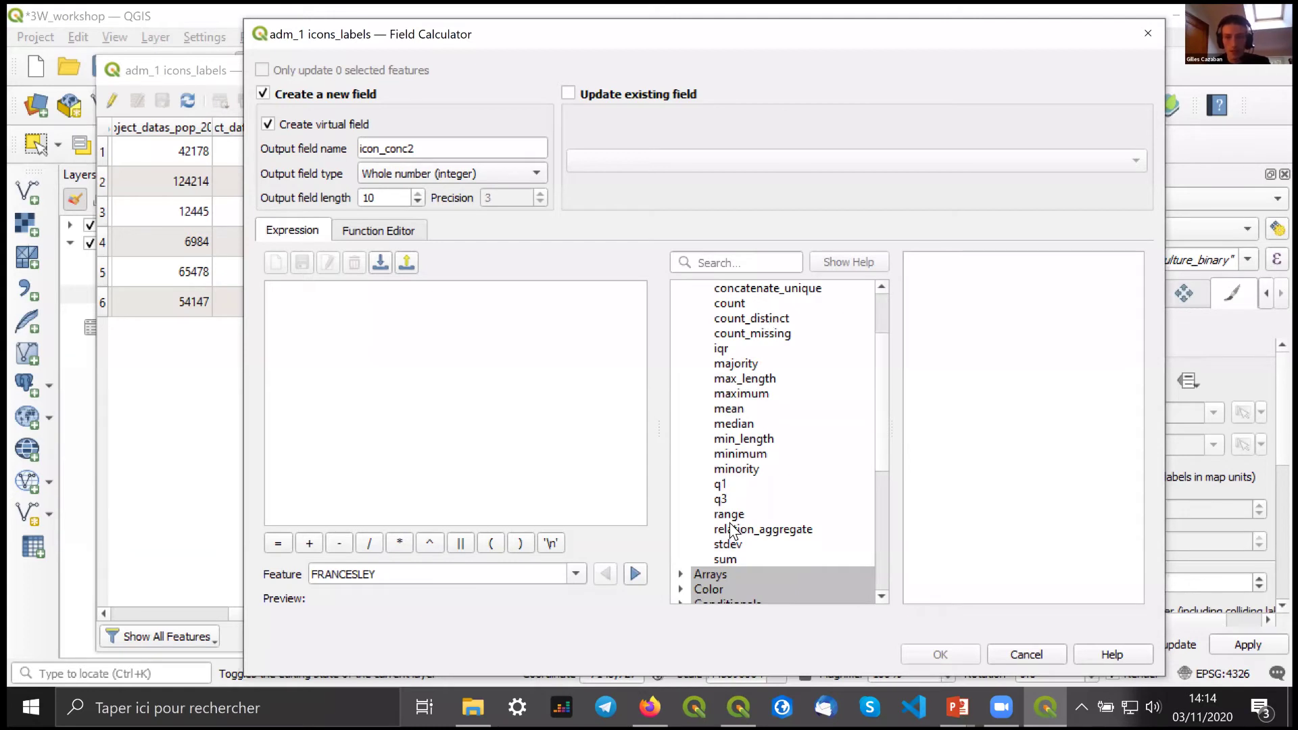
text(conc)
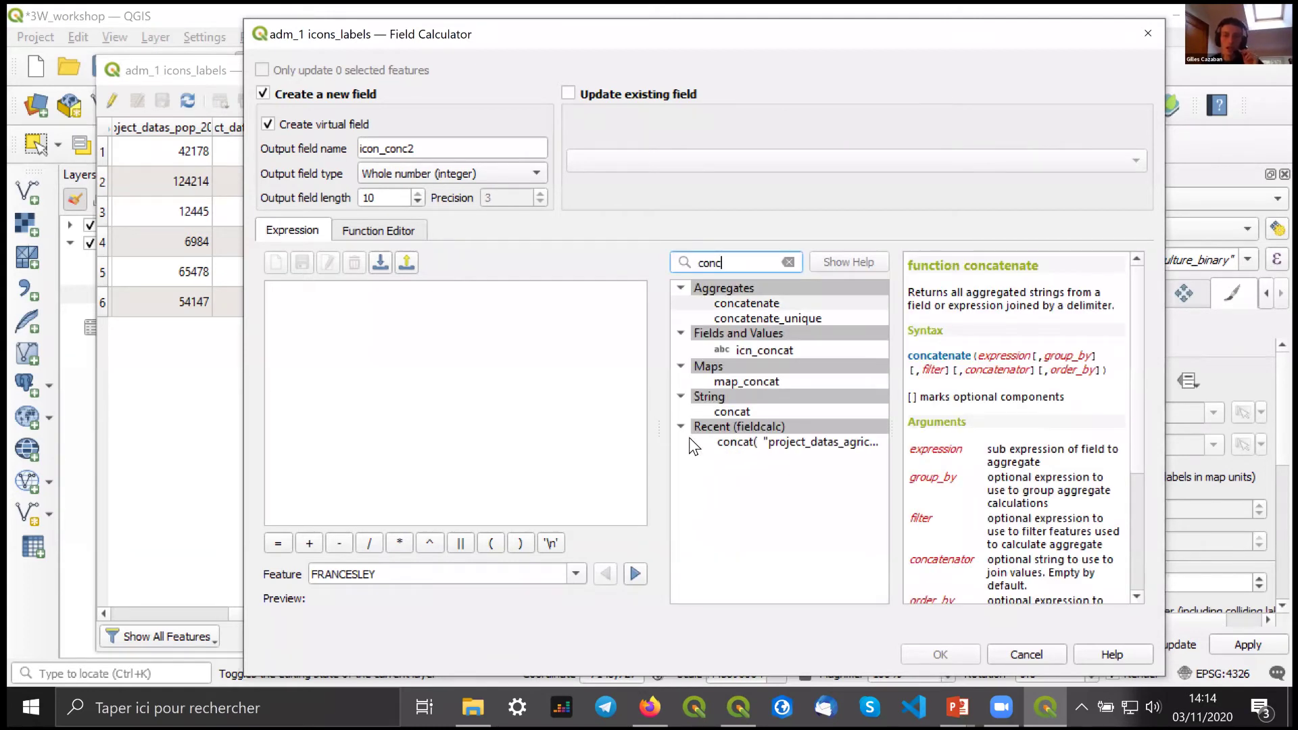
key(Return)
key(BackSpace)
key(BackSpace)
key(BackSpace)
key(BackSpace)
key(BackSpace)
key(BackSpace)
key(BackSpace)
key(BackSpace)
key(BackSpace)
key(BackSpace)
key(BackSpace)
key(BackSpace)
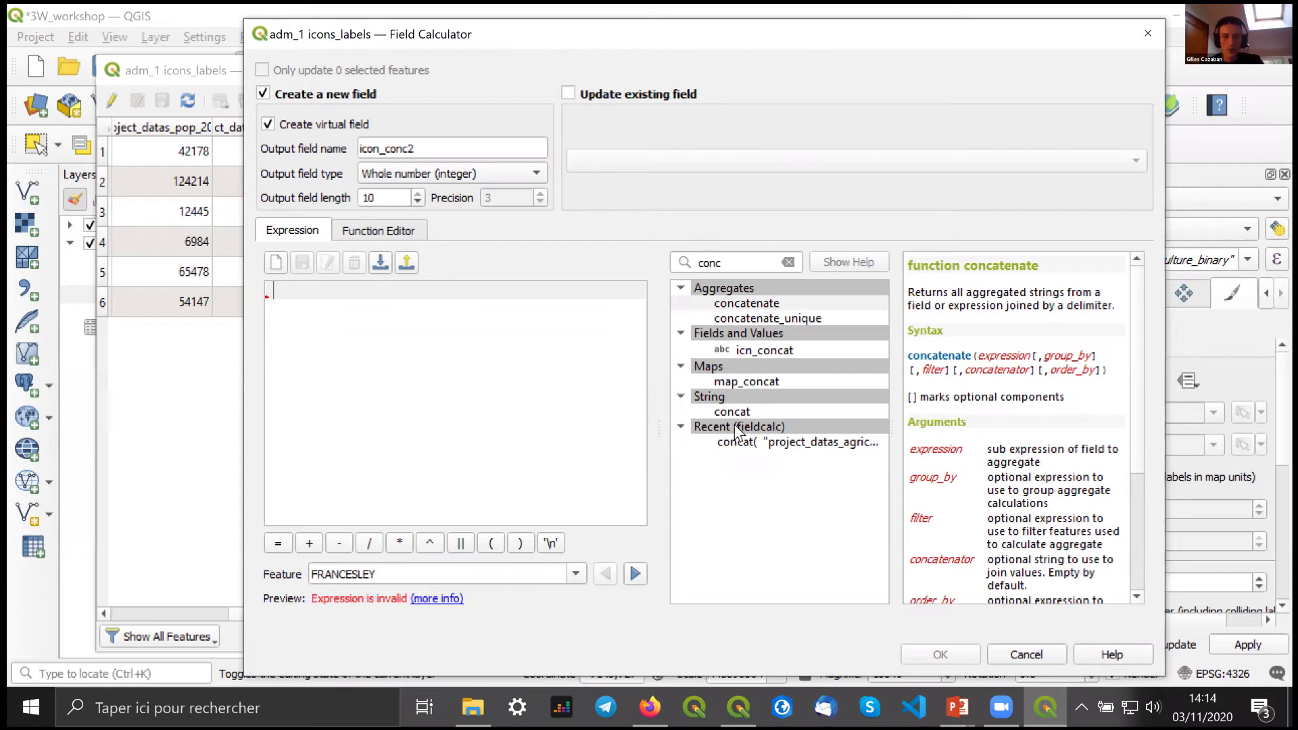
double_click(733, 413)
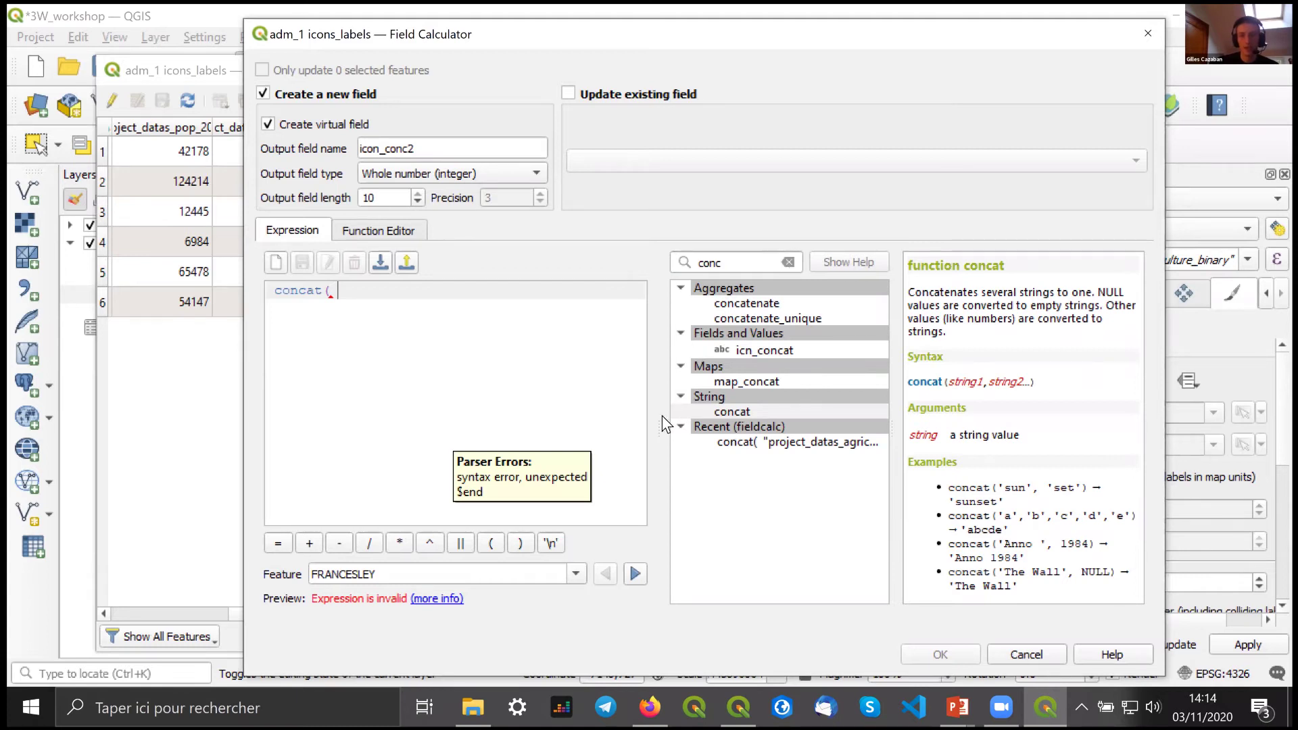
- Fill concat with the agriculture, watsan, education, environment, ngo and transport binary fields and create the icon_conc2 field
click(789, 261)
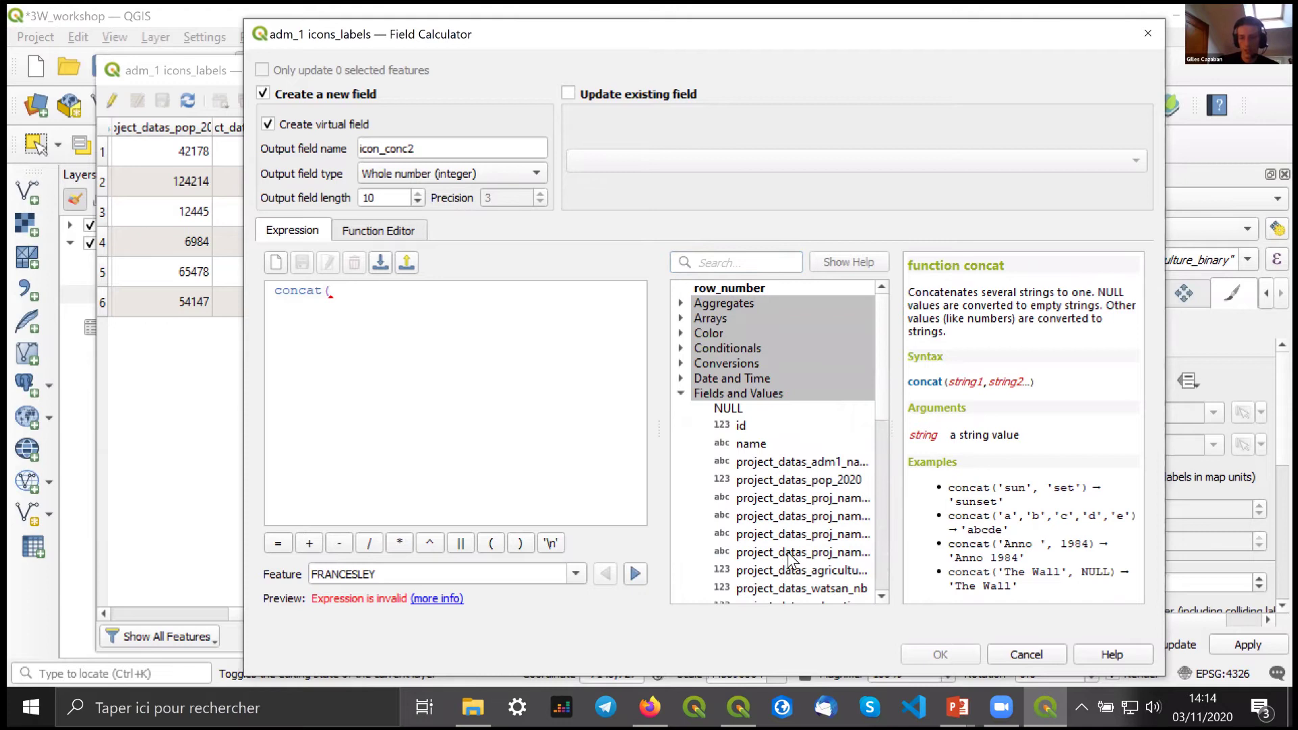
scroll(807, 443, down, 3)
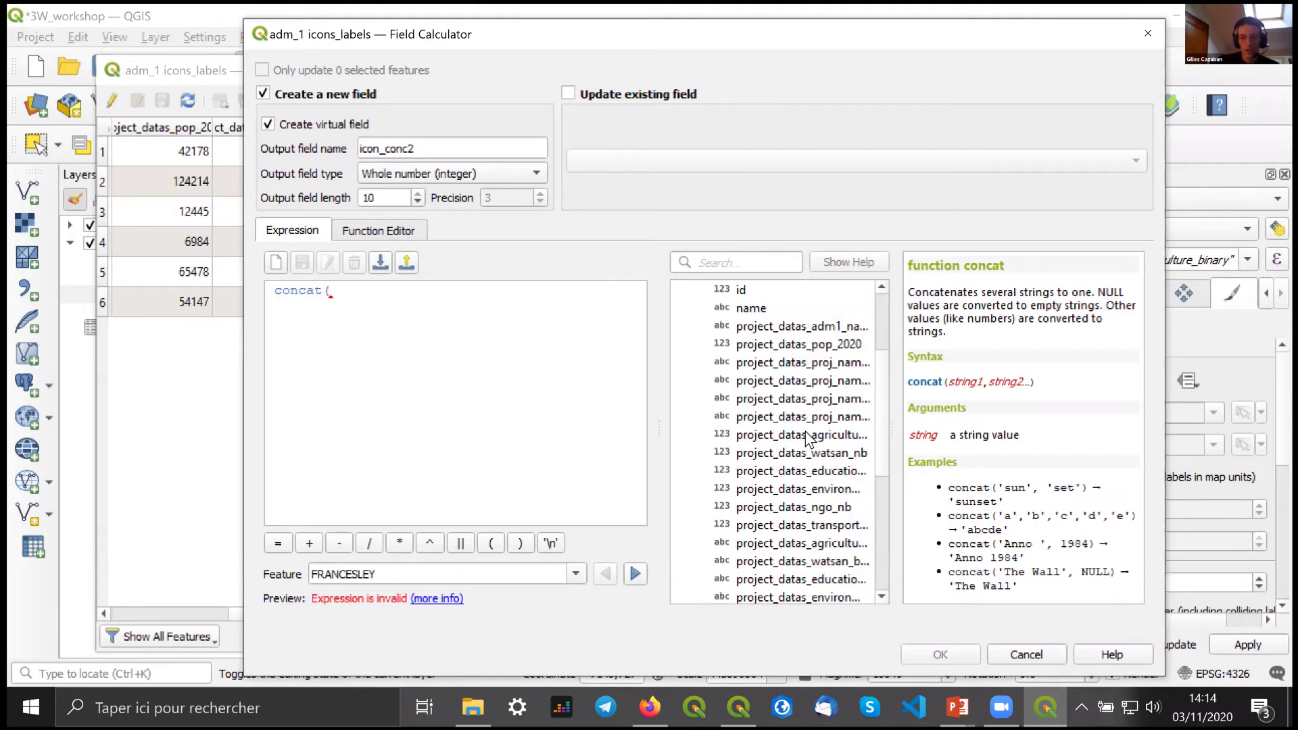
scroll(806, 434, down, 2)
double_click(803, 435)
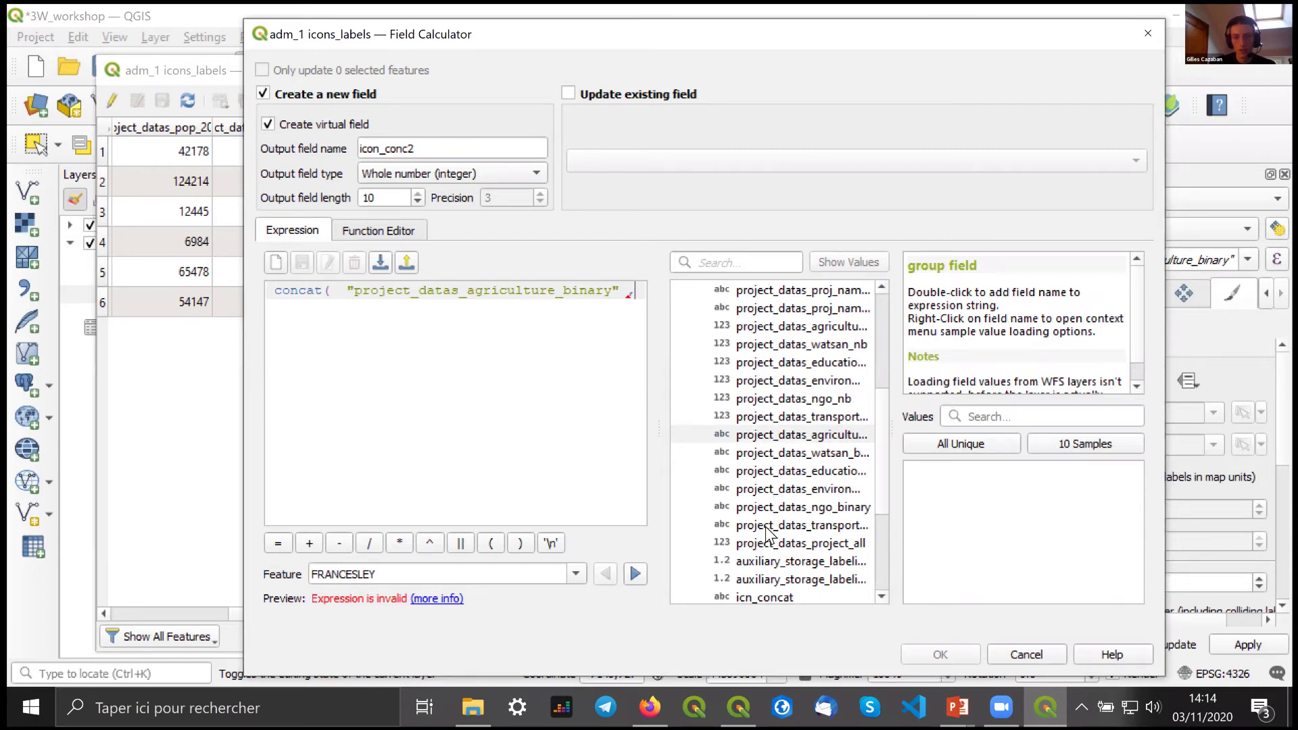
key(Down)
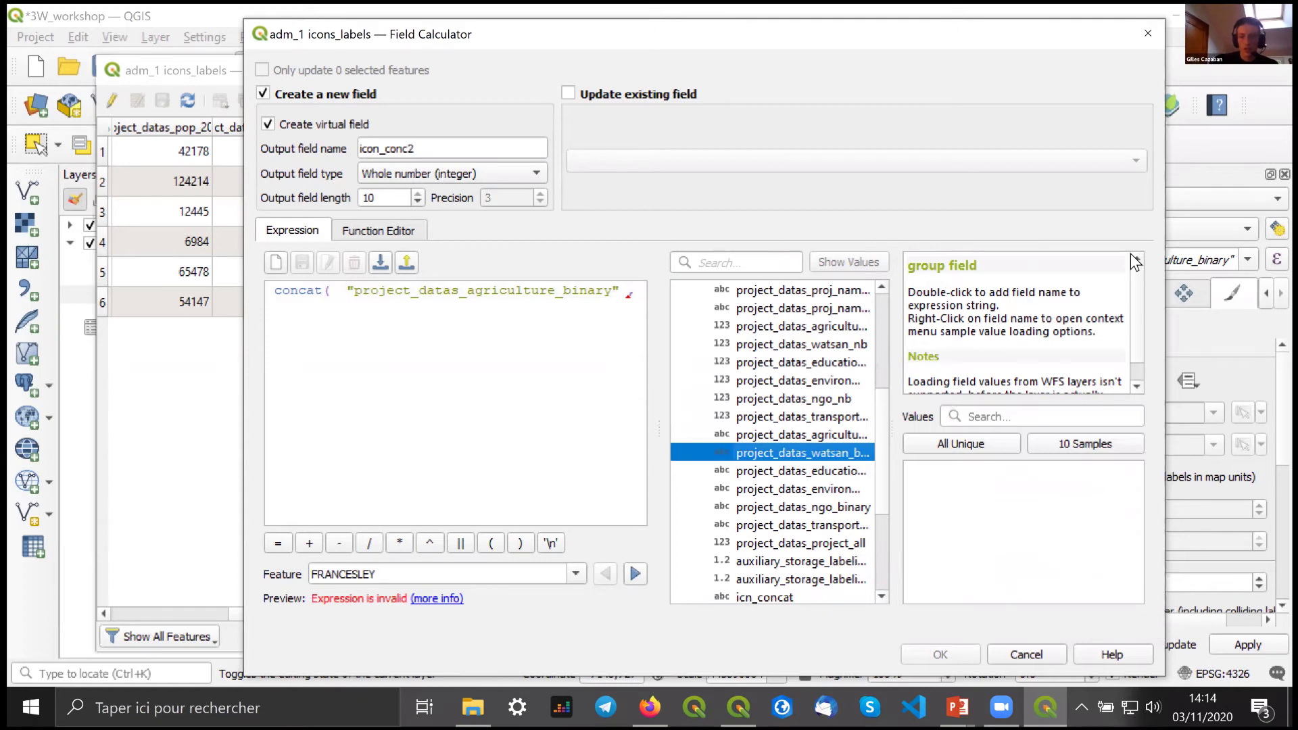
text(,  "project_datas_watsan_binary" , "project_datas_education_binary" , "project_datas_environment_binary" , "project_datas_ngo_binary")
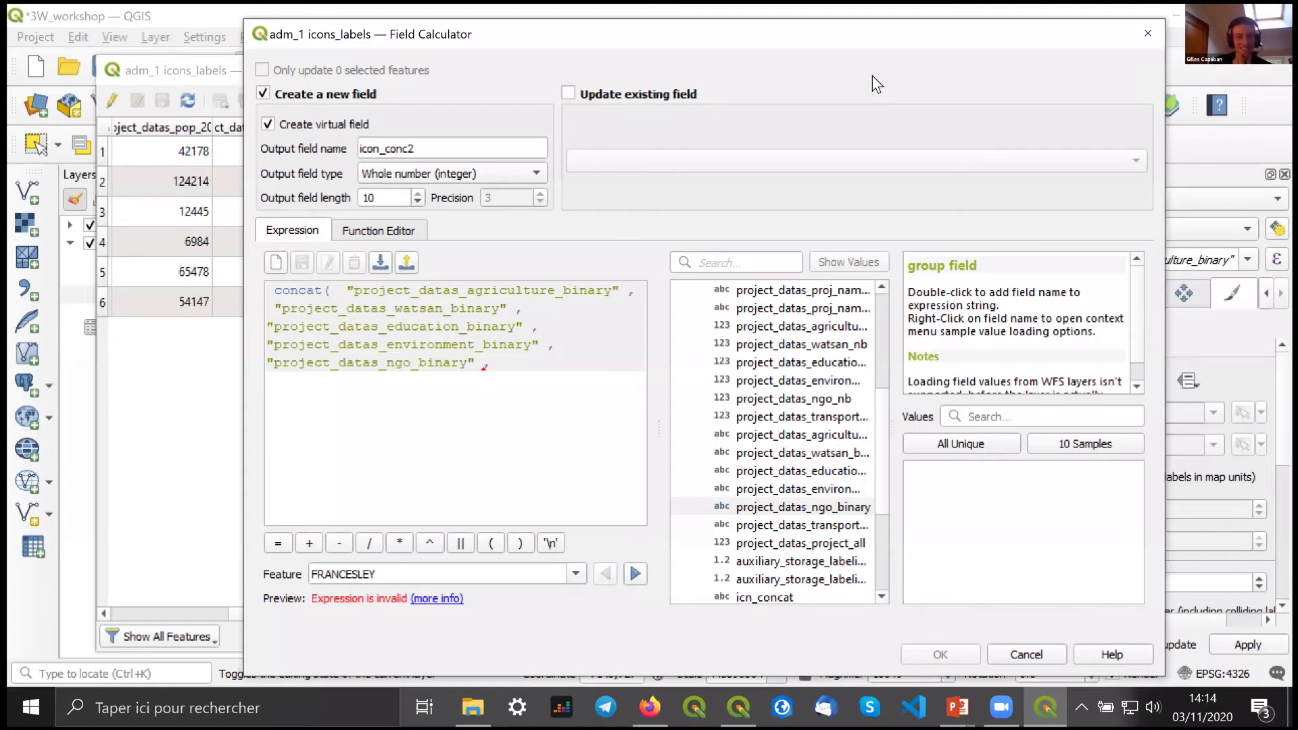
key(Escape)
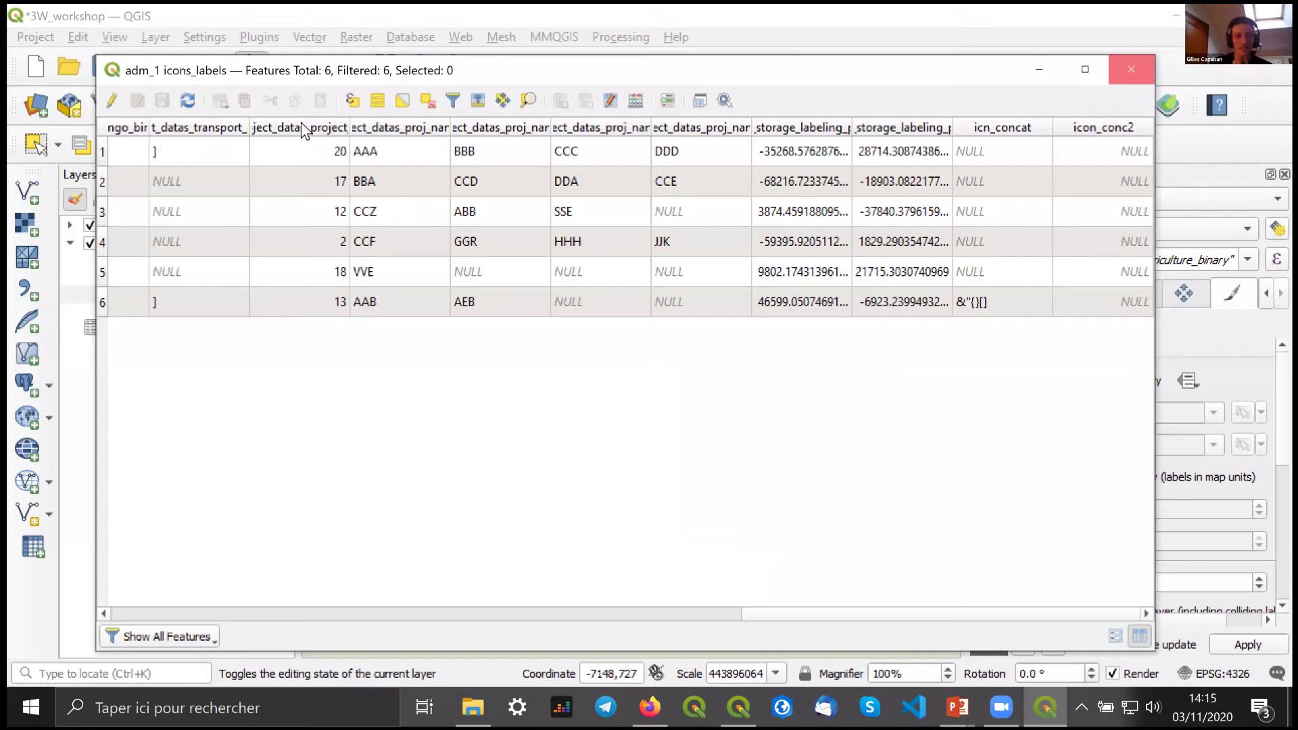
- Start another new virtual field in the Field Calculator, named icn_3 with the type Text (string)
key(ctrl+i)
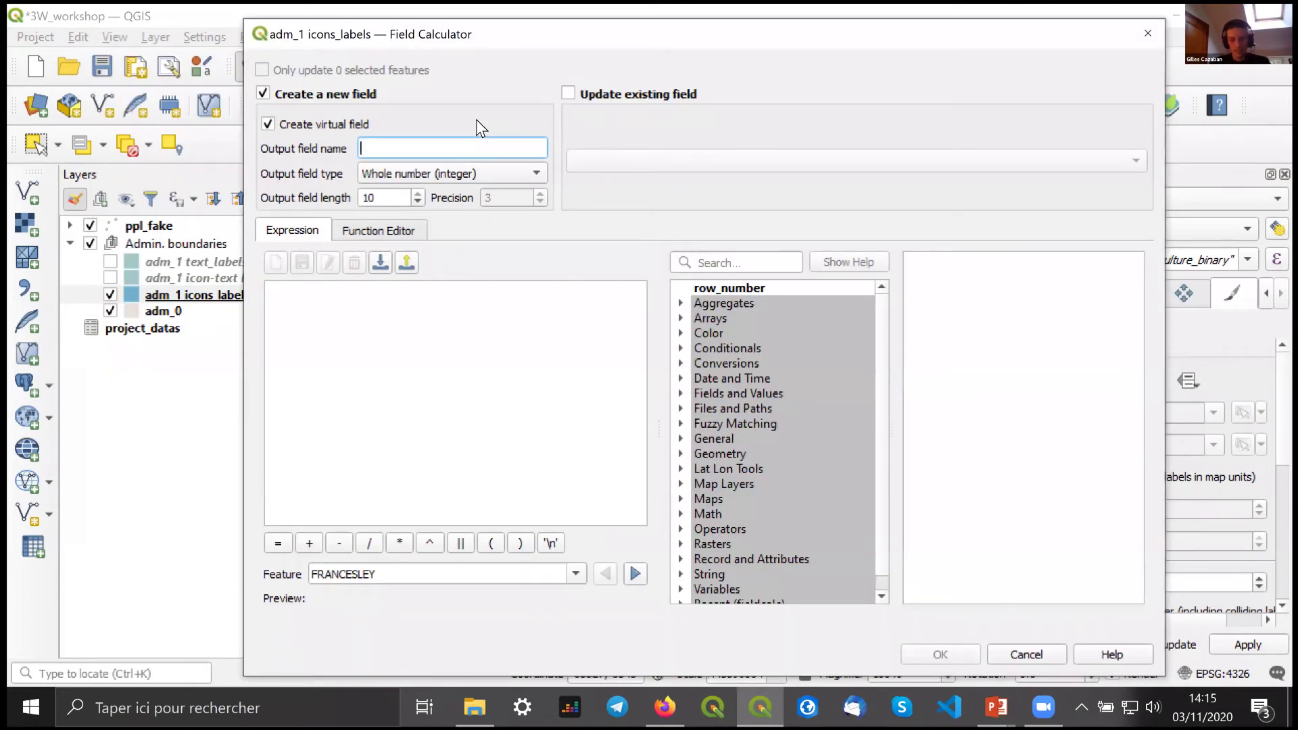
text(icn_3)
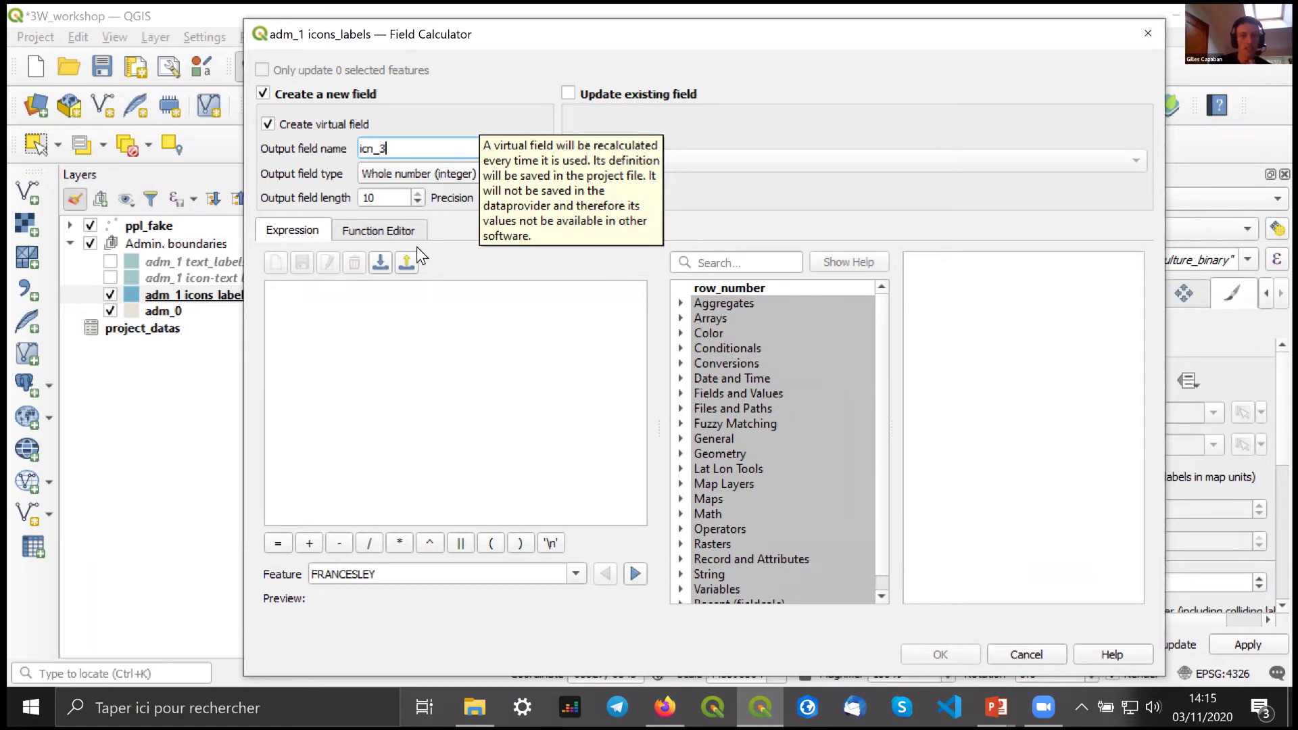
click(419, 173)
click(419, 214)
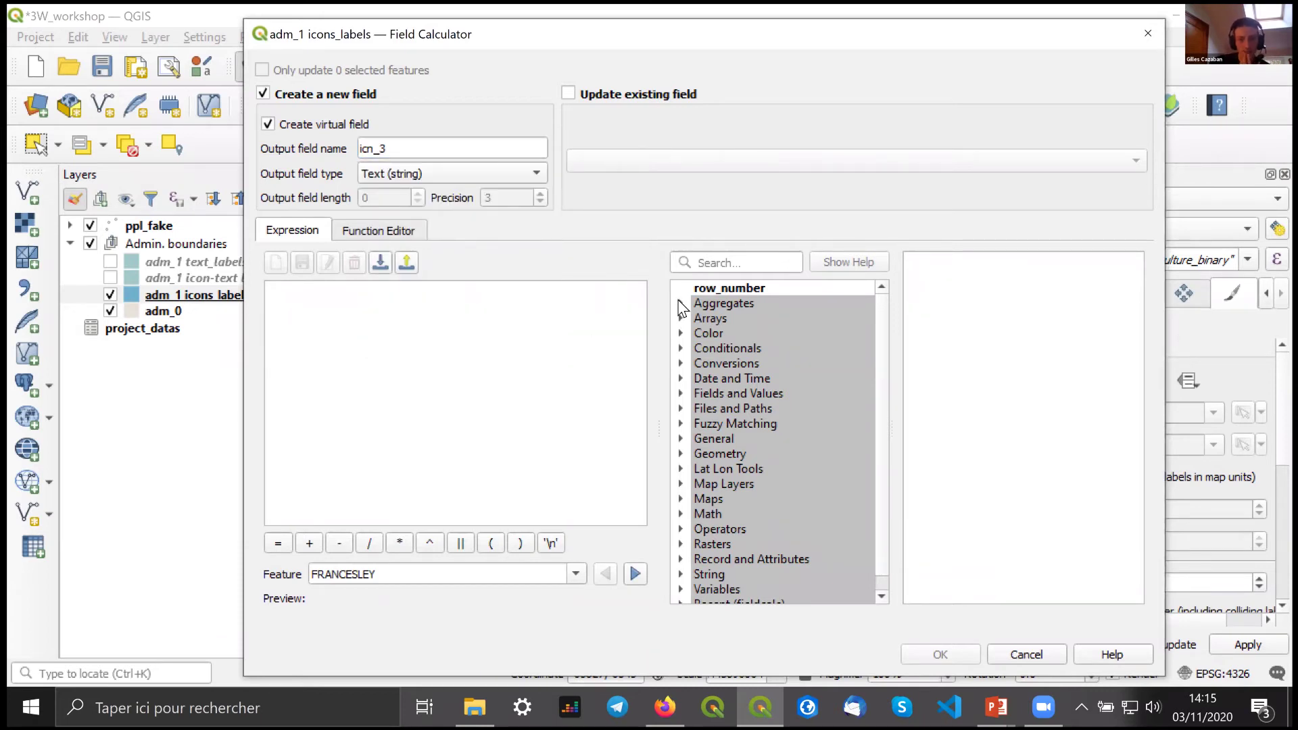
- Search the functions for "conca" and insert the String function concat into the icn_3 expression
click(680, 303)
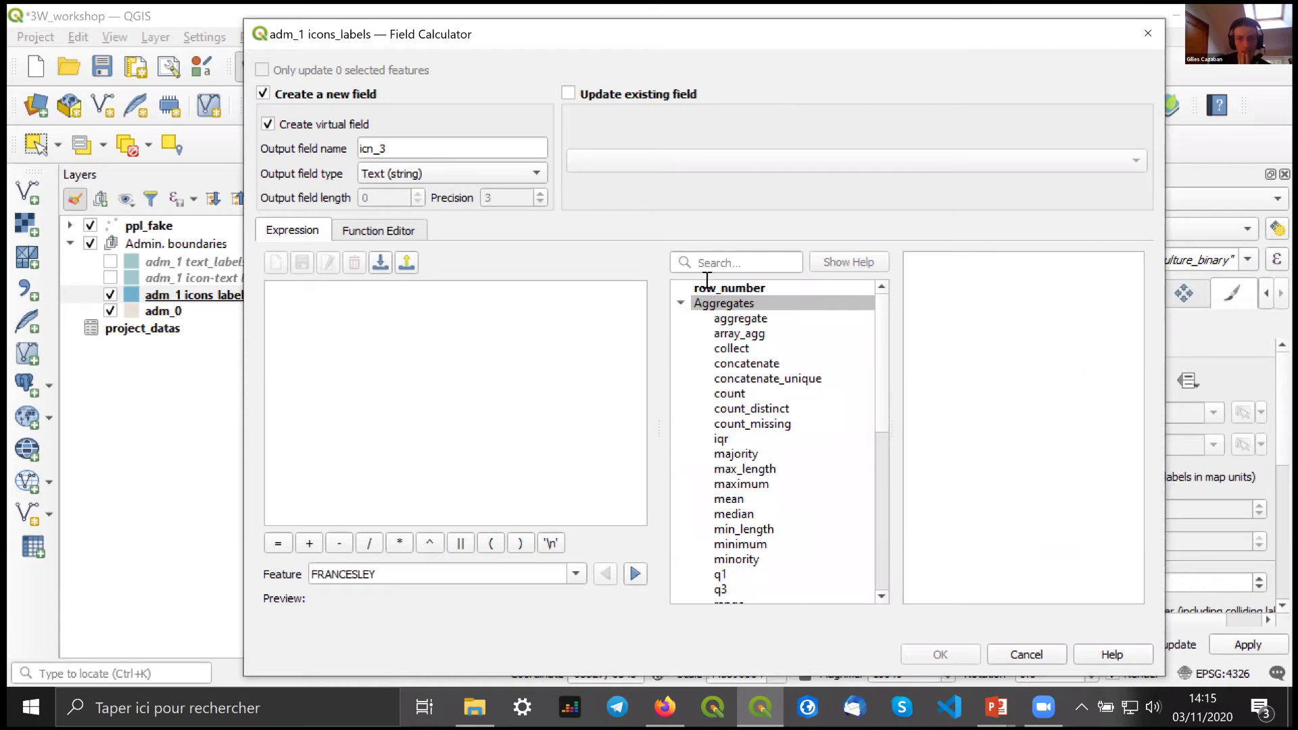
click(727, 264)
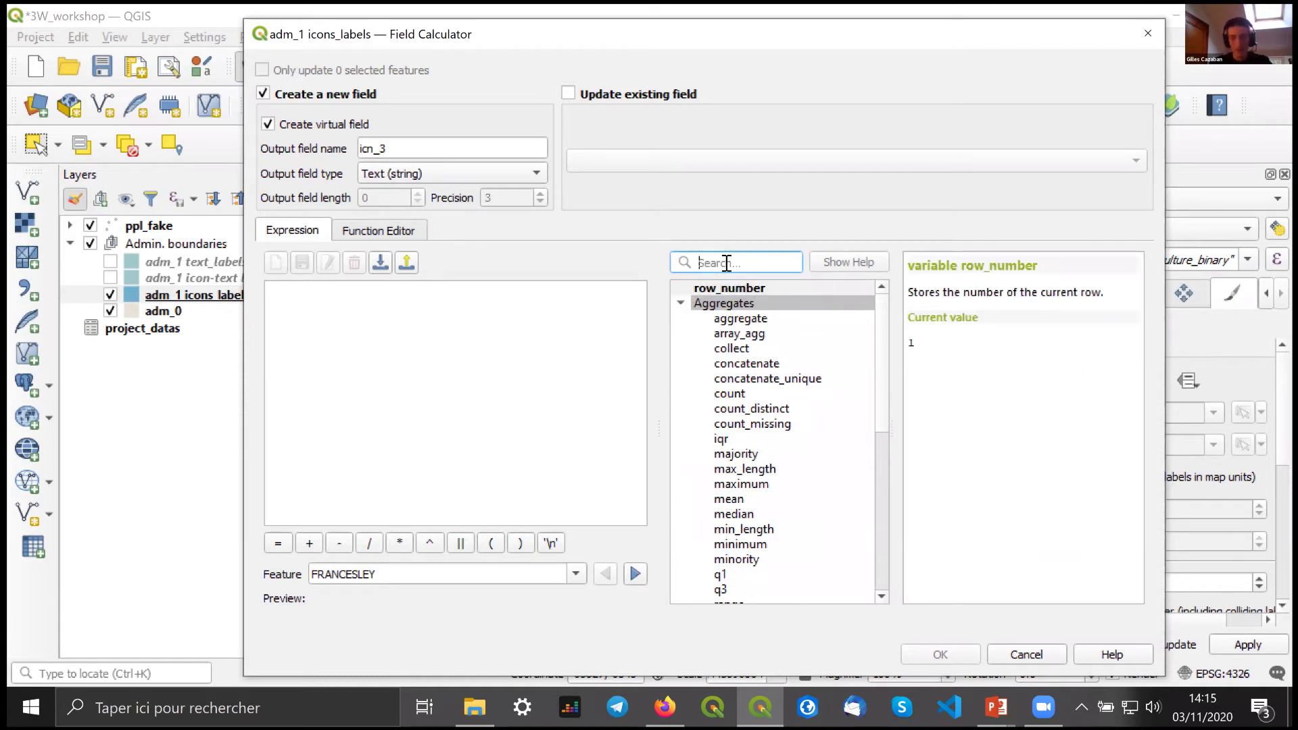
text(co)
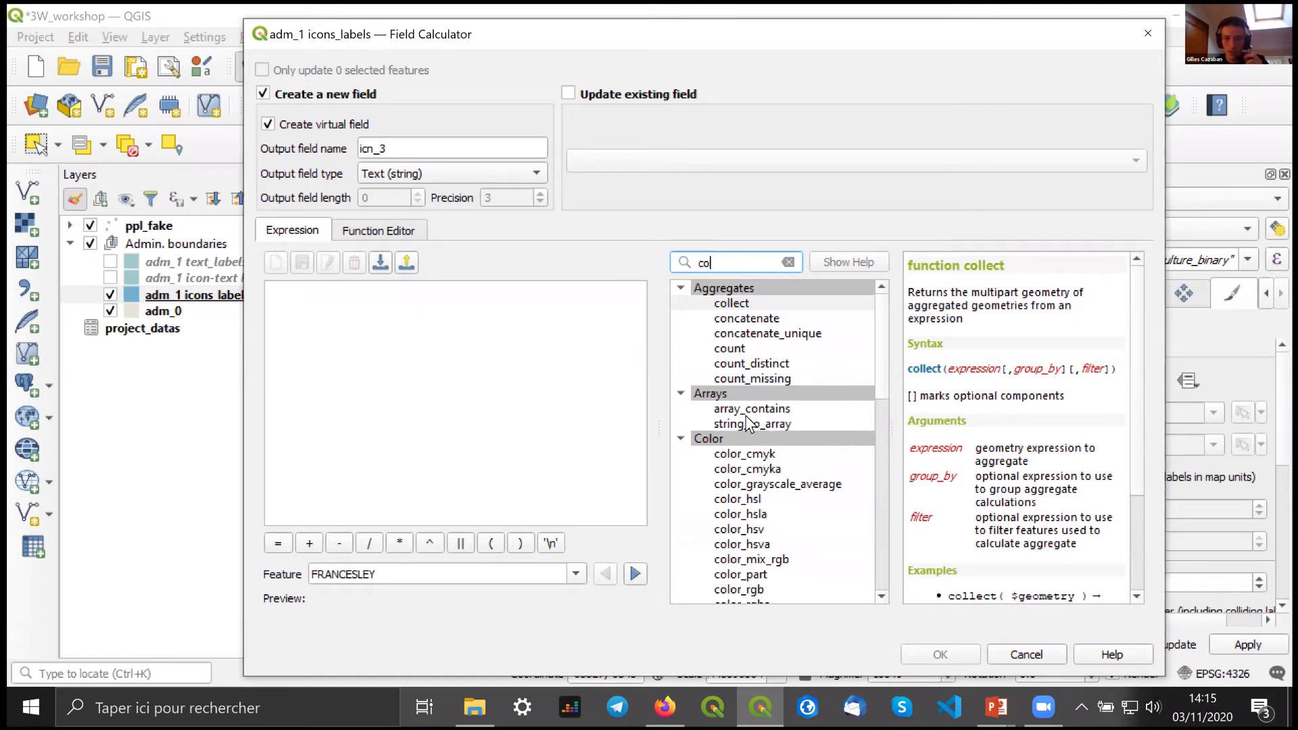
text(nca)
click(746, 414)
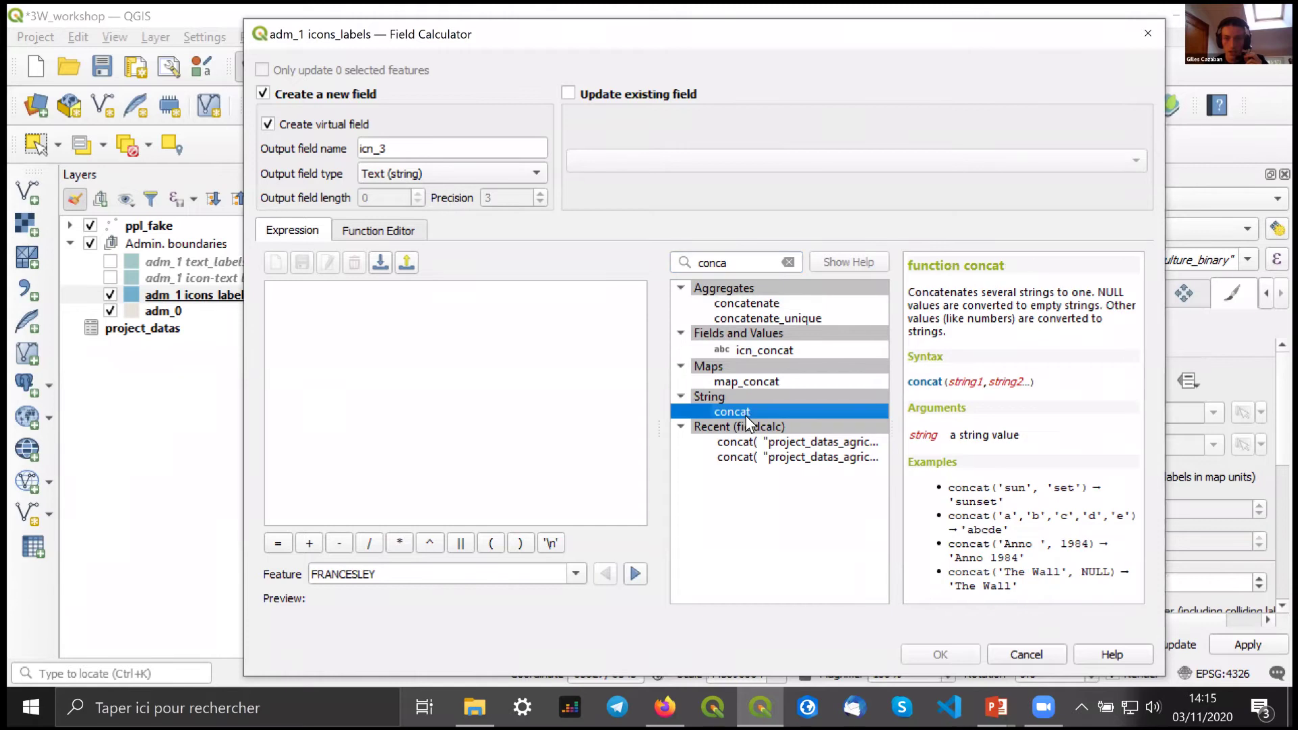
double_click(747, 414)
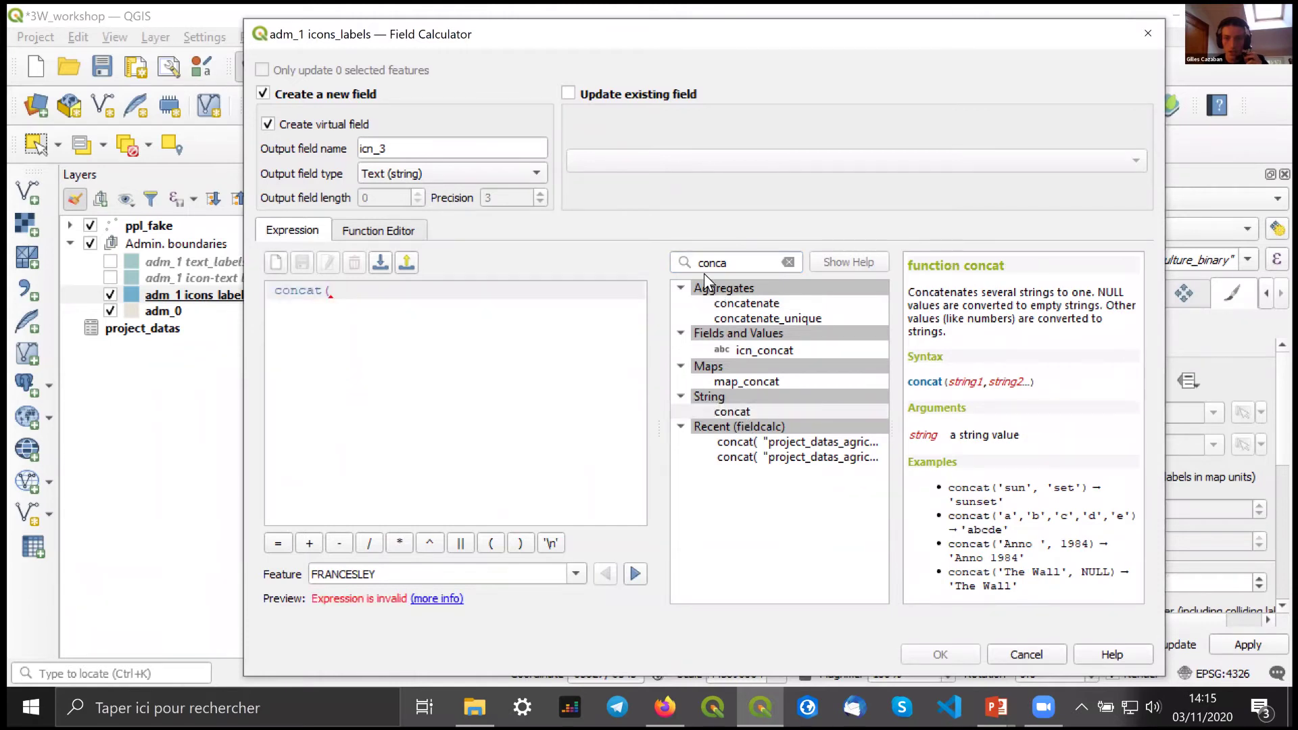
- Add the agriculture, watsan, education, environment, ngo and transport binary fields to concat, separated by commas, and close the parenthesis
click(788, 262)
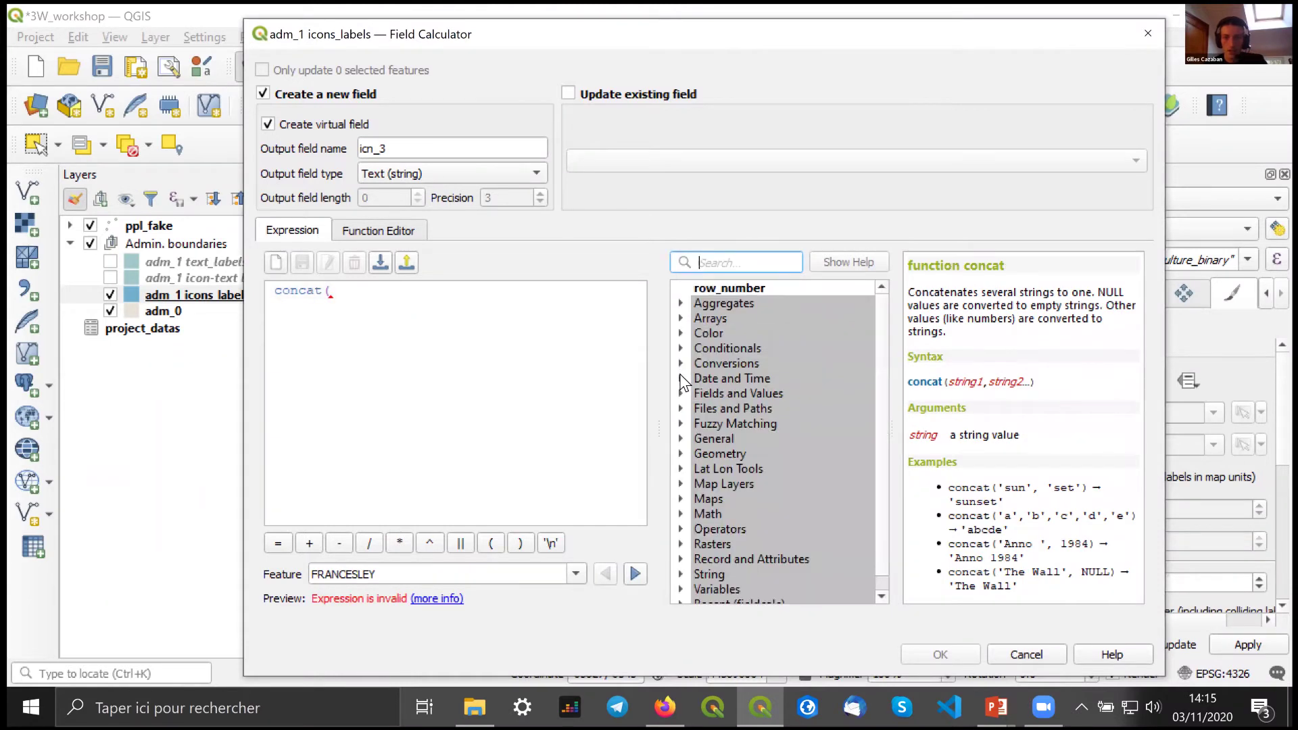
click(681, 378)
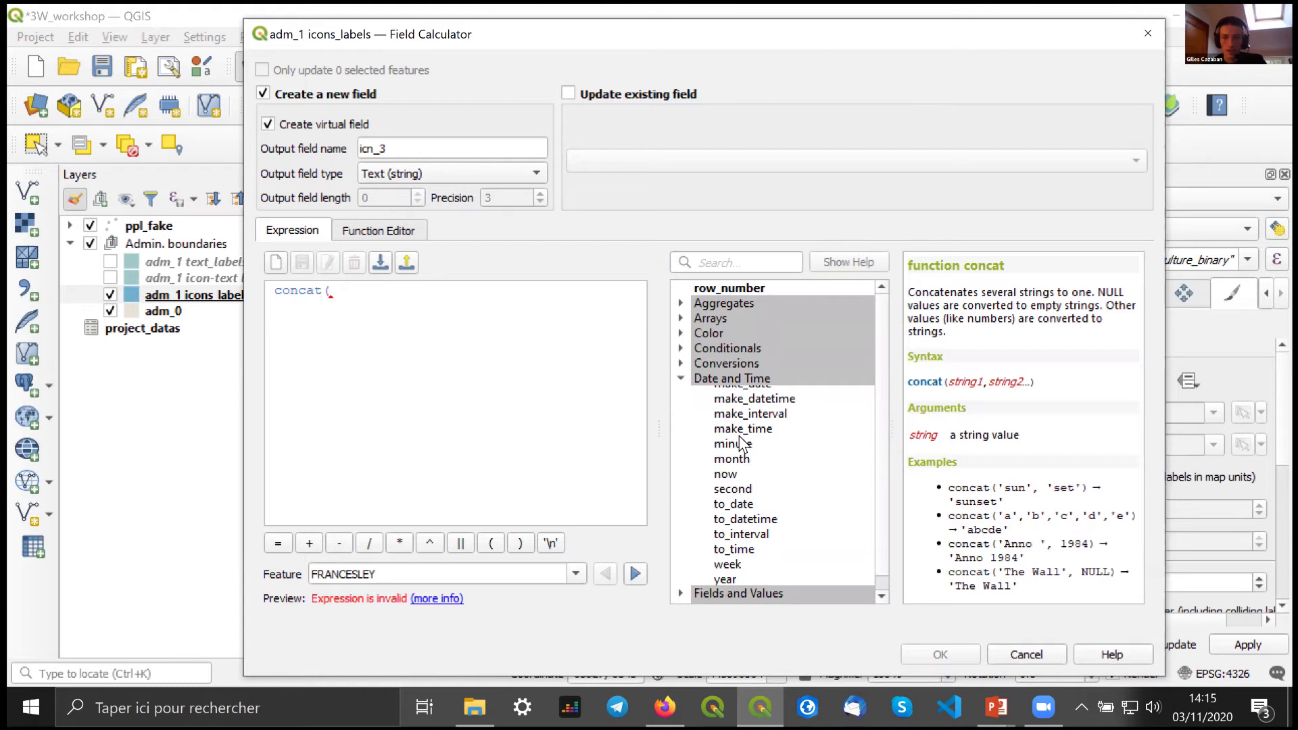
click(681, 378)
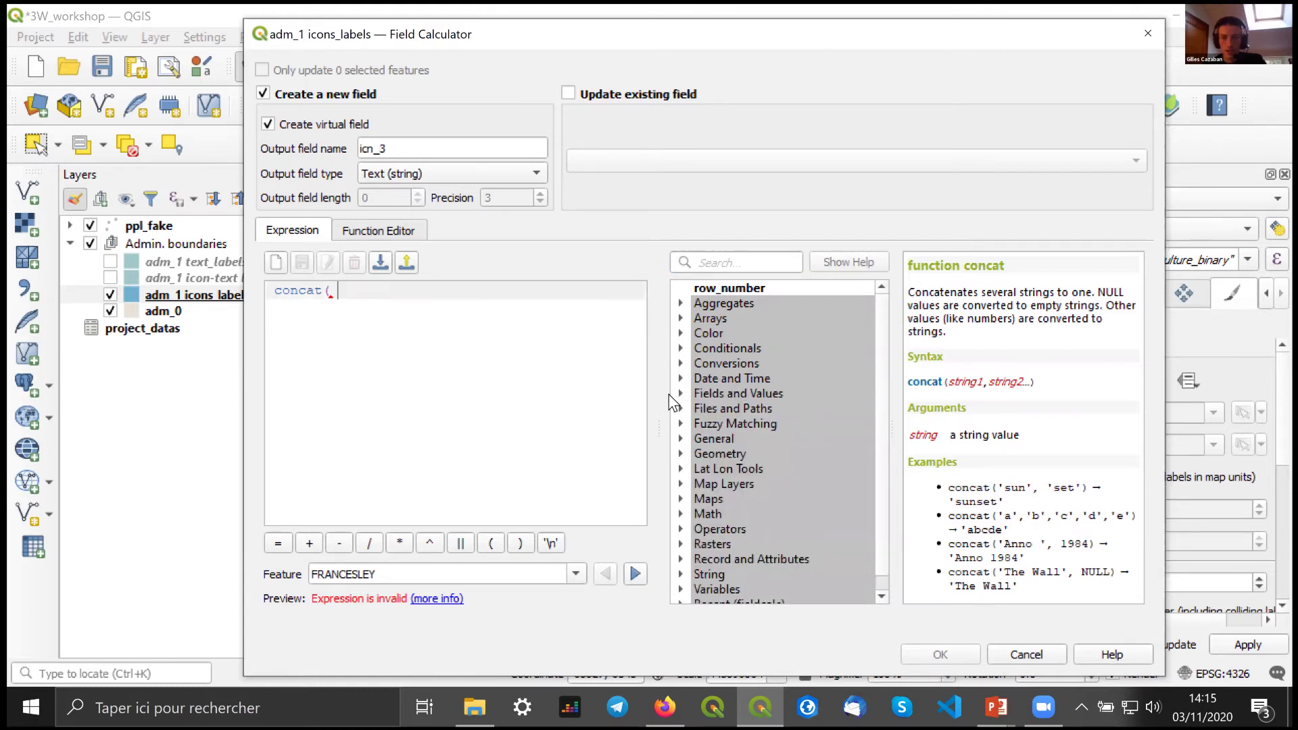
click(681, 393)
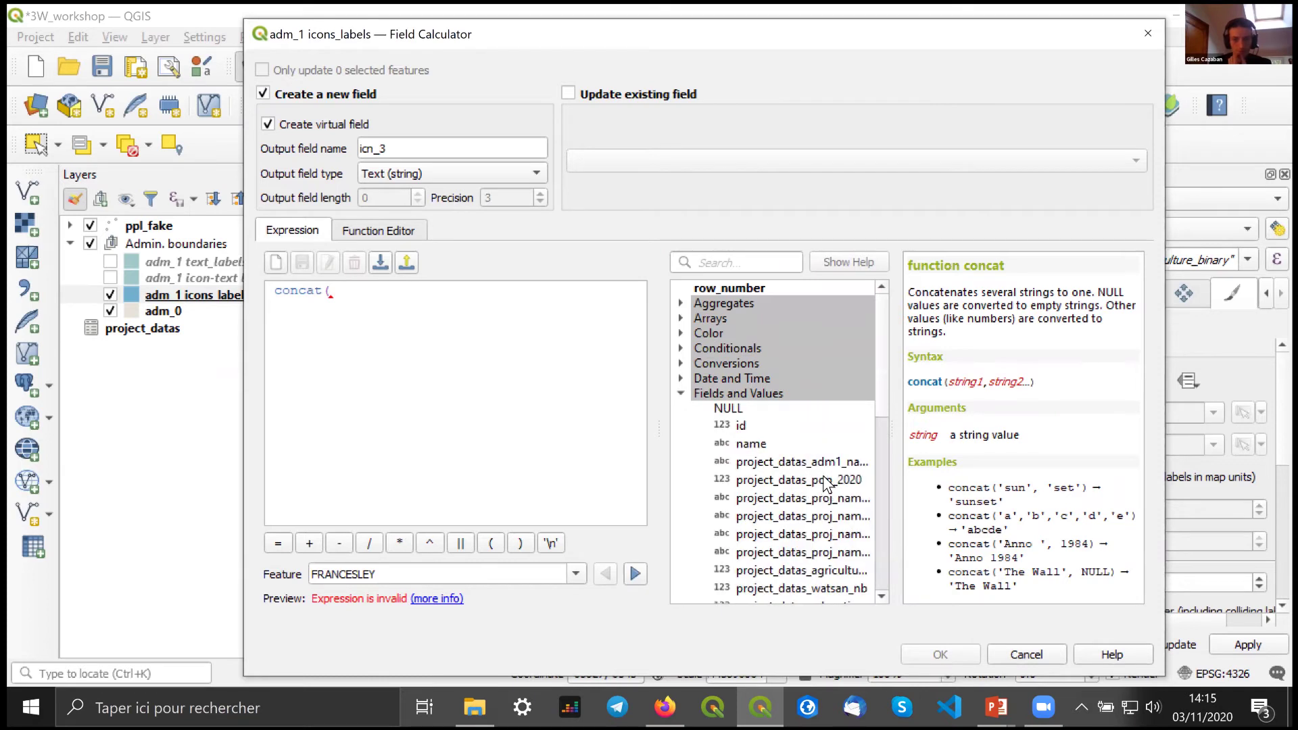
scroll(816, 500, down, 3)
scroll(816, 500, down, 1)
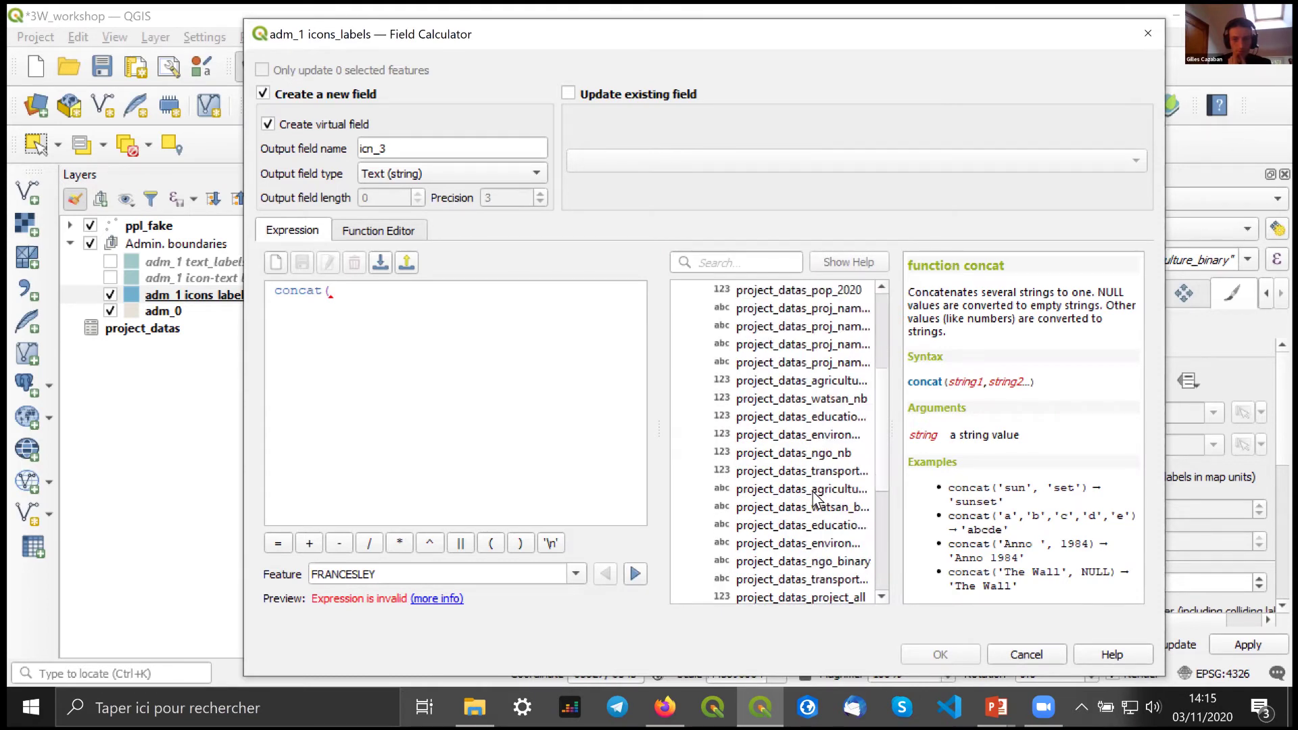
double_click(805, 491)
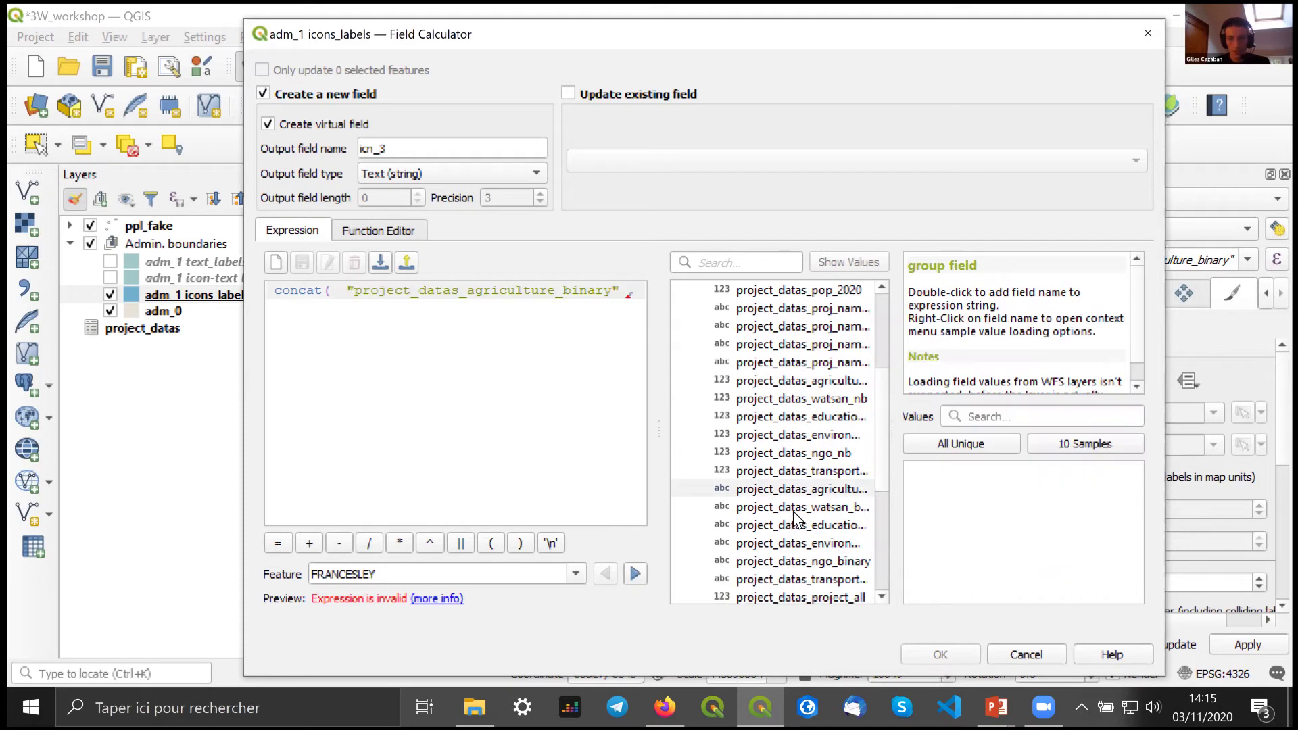
text(,)
double_click(795, 508)
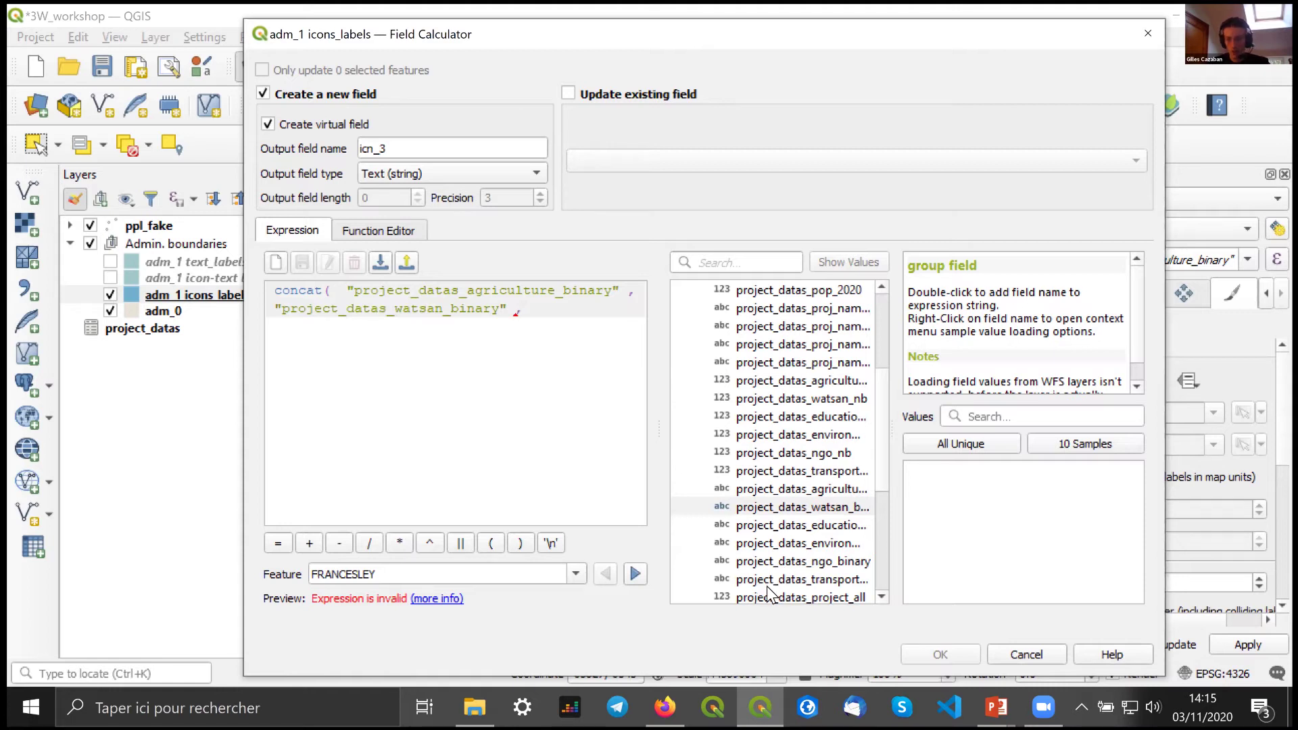
text("project_datas_education_binary" , "project_datas_environment_binary" , "project_datas_ngo_binary" , "project_datas_transport_binary" ))
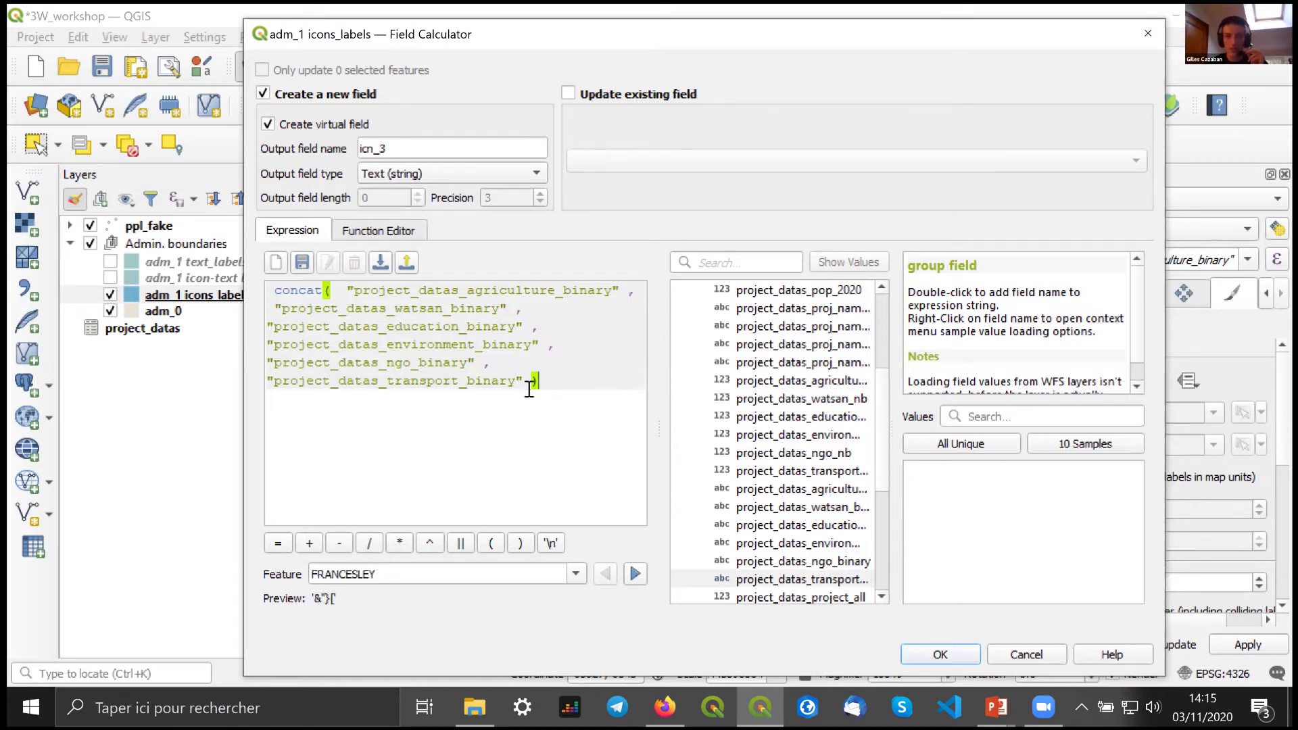
- Check the comma separators, preview the expression for the feature NEW RUSBOUPIC and create the icn_3 field
click(488, 366)
text(,)
click(571, 385)
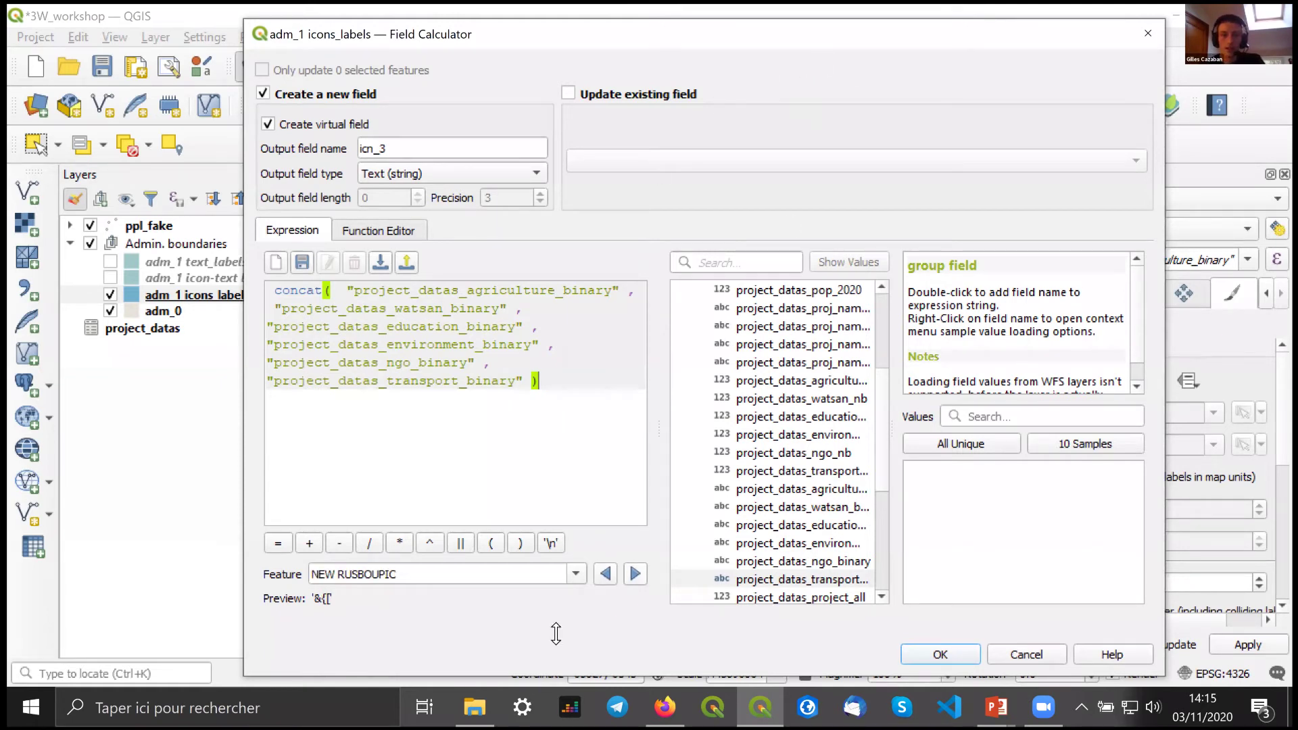
key(Escape)
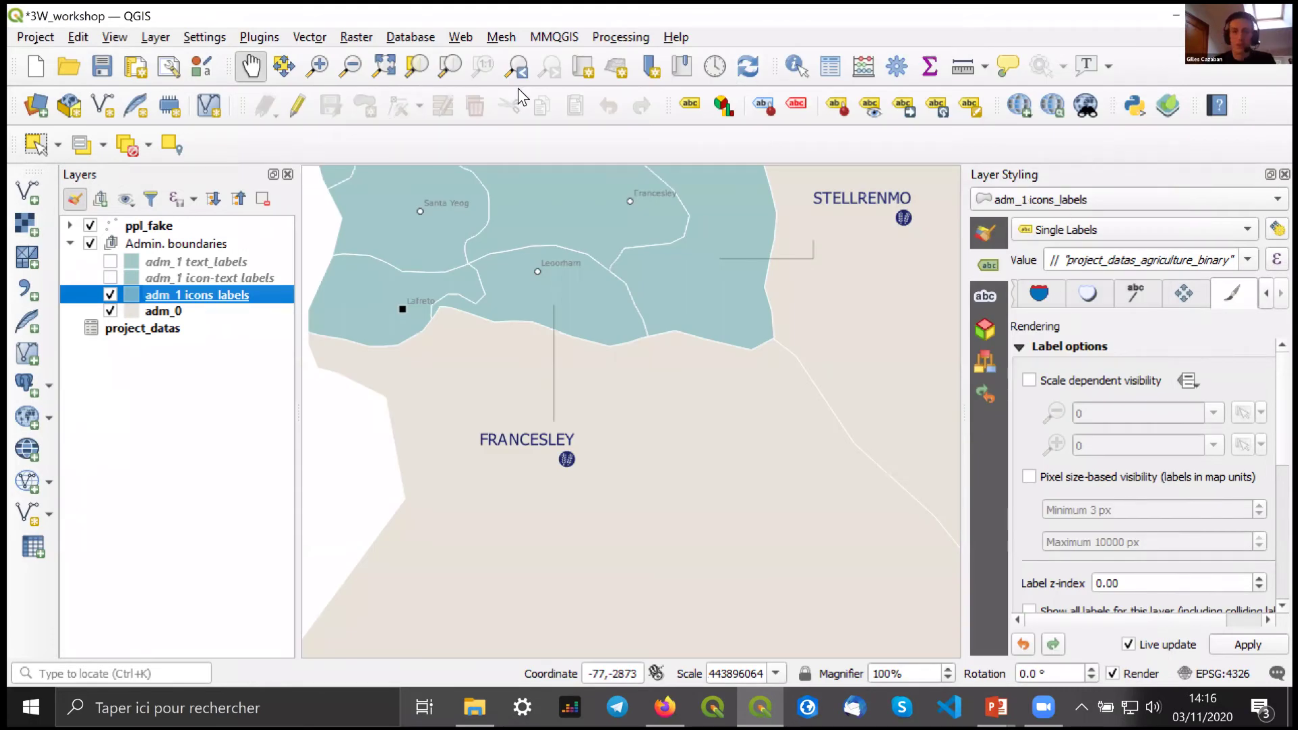
- Enable editing in the adm_1 icons_labels attribute table and delete the icn_concat and icon_conc2 virtual fields
key(F6)
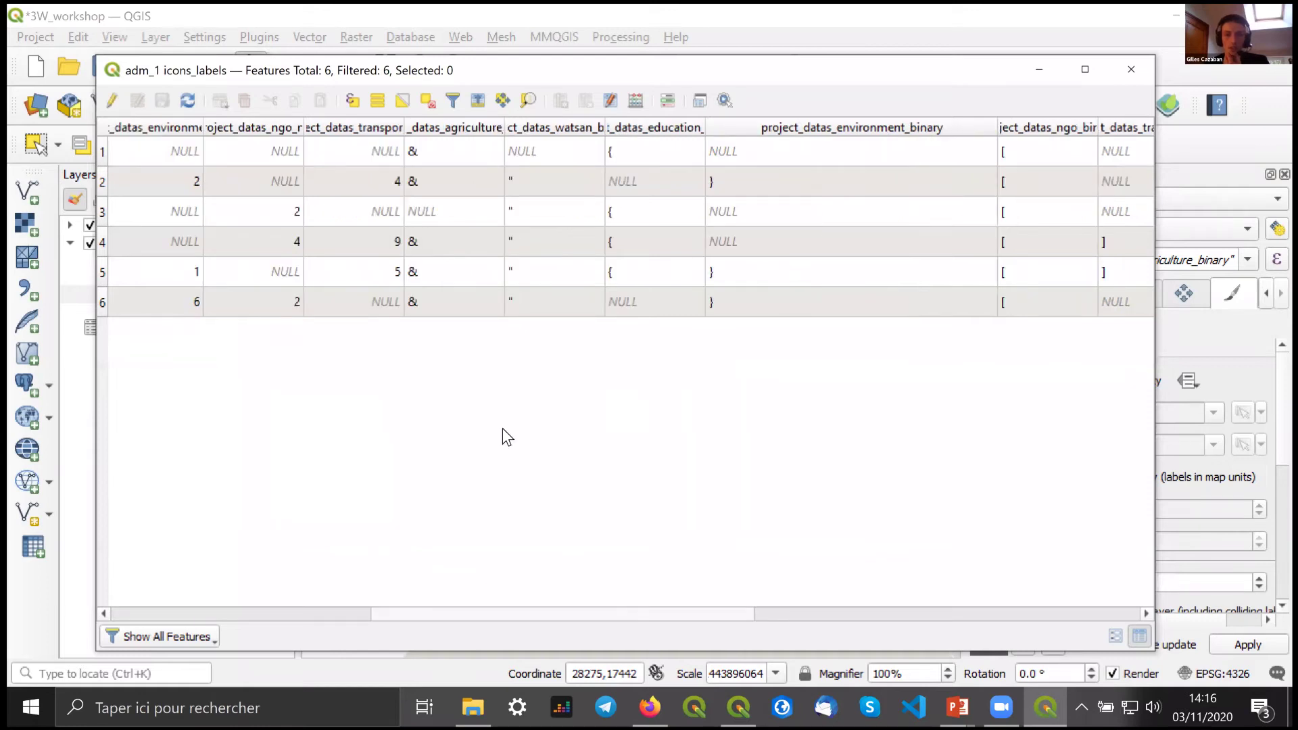
scroll(504, 425, right, 5)
key(ctrl+e)
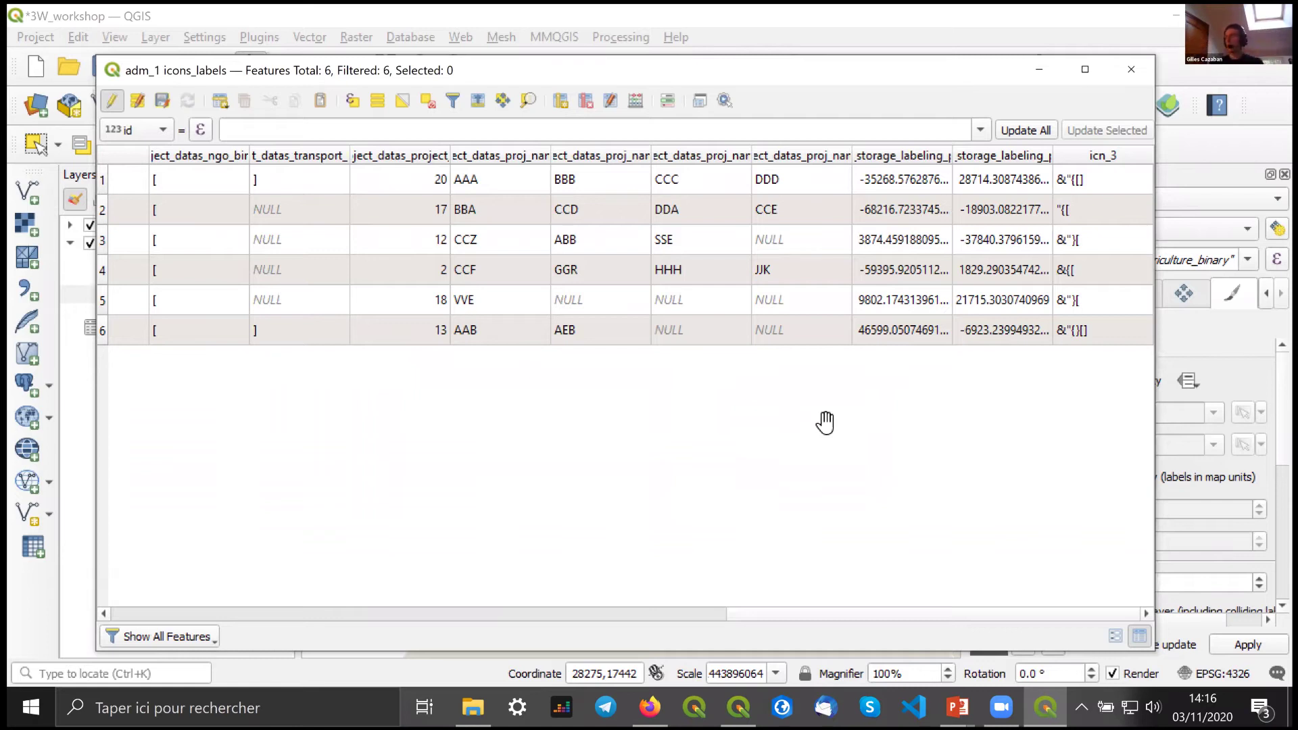
key(alt+Tab)
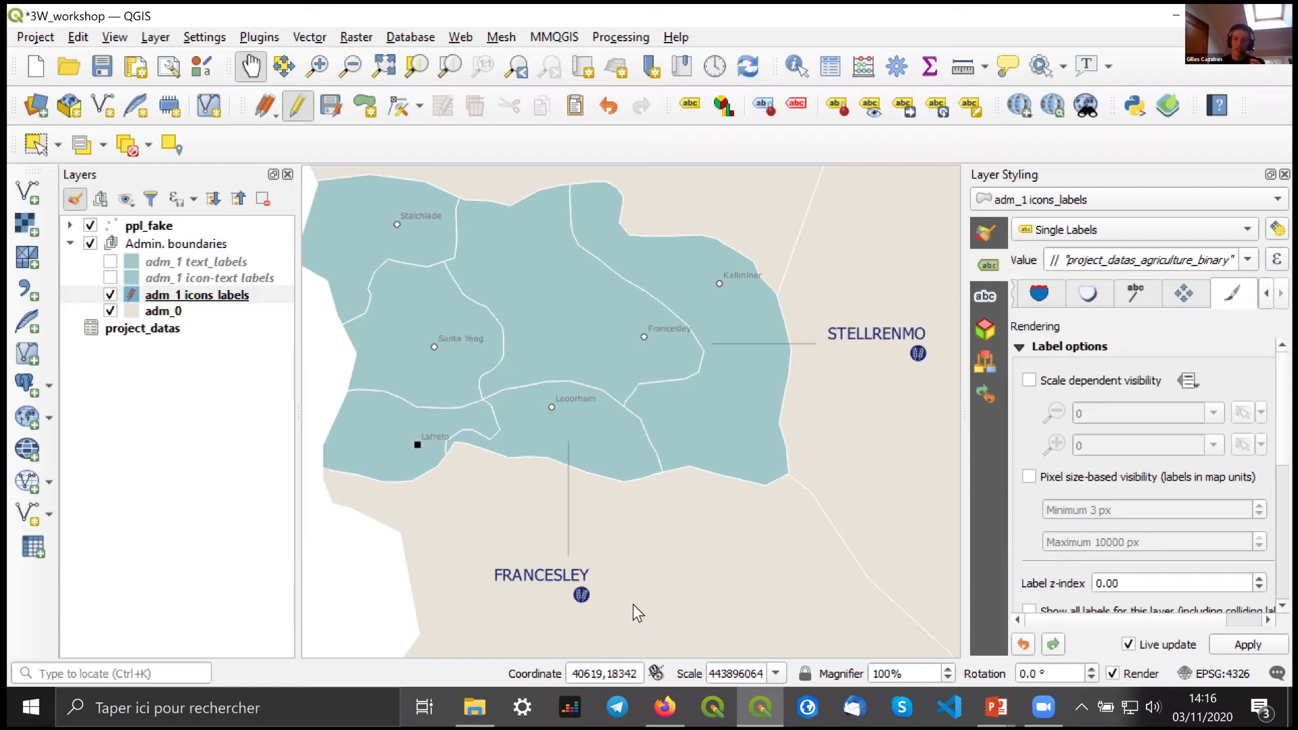
- Compare the individual binary icon fields of each feature with the concatenated icn_3 values in the adm_1 icons_labels attribute table
key(F6)
click(522, 269)
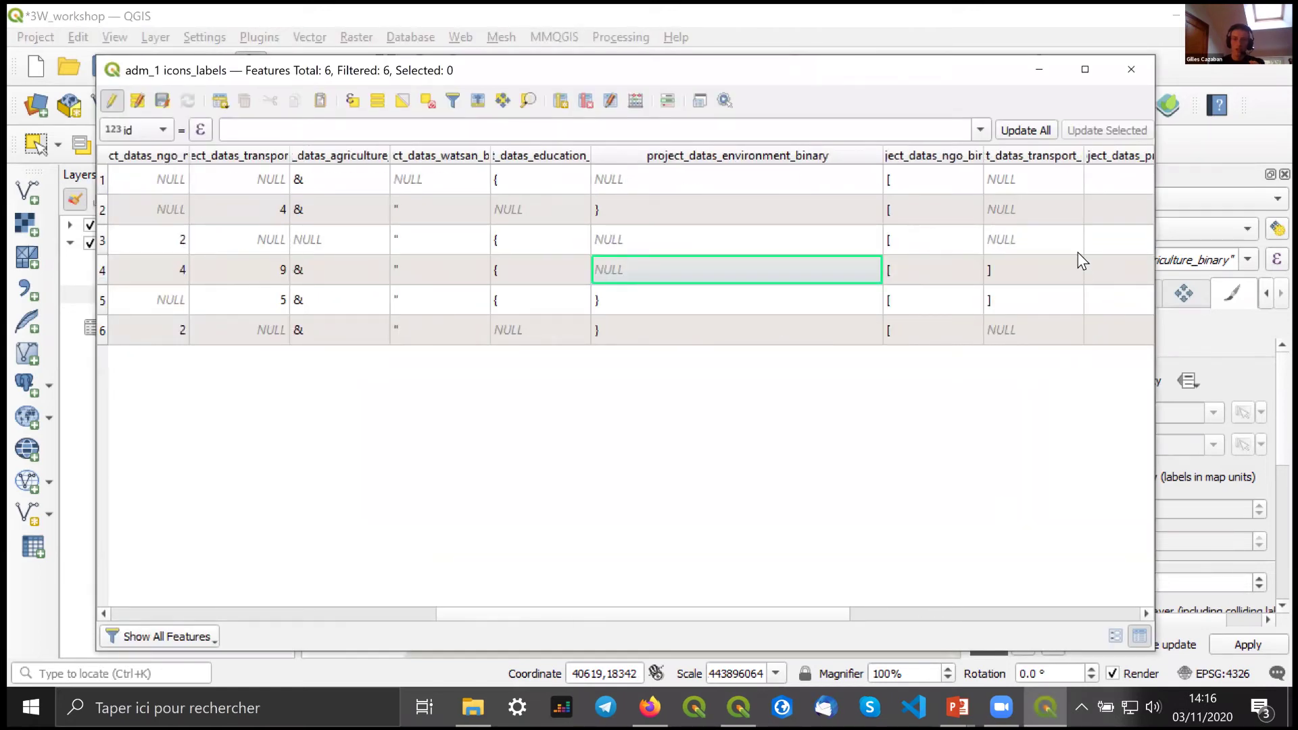
scroll(1072, 269, right, 3)
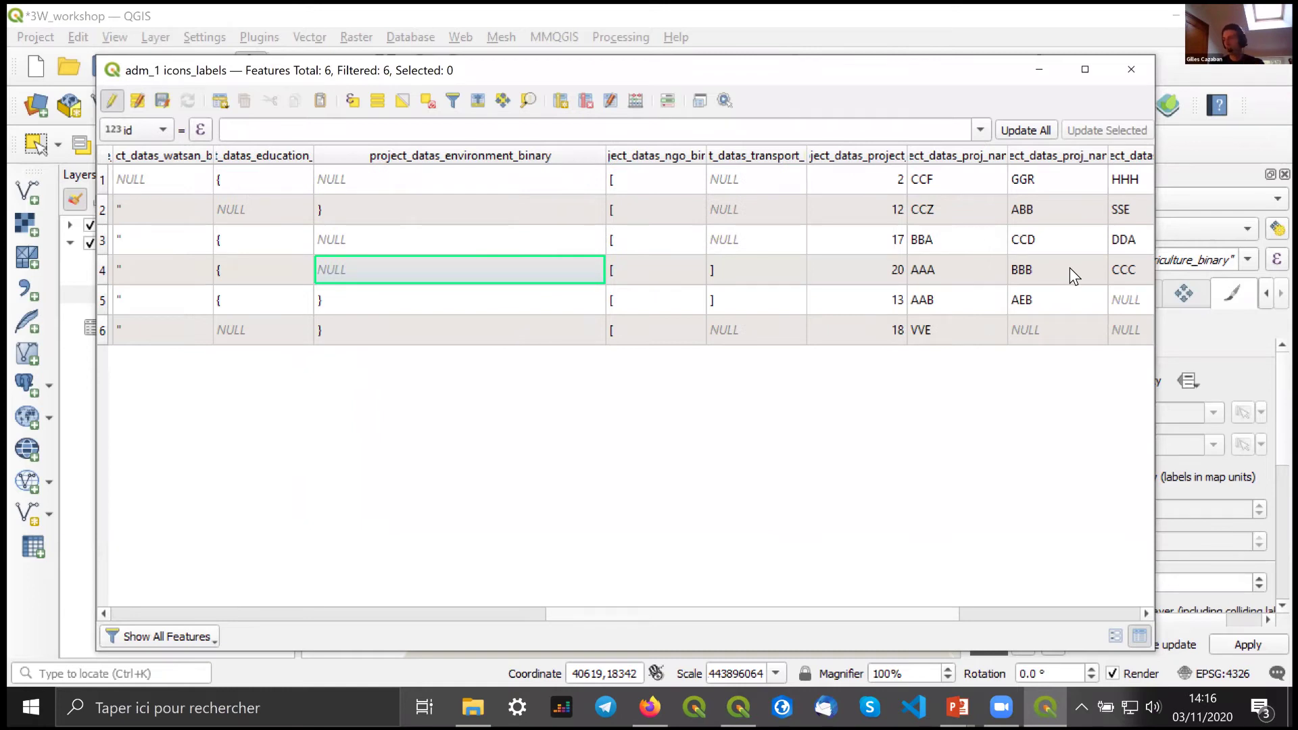
scroll(1070, 268, right, 3)
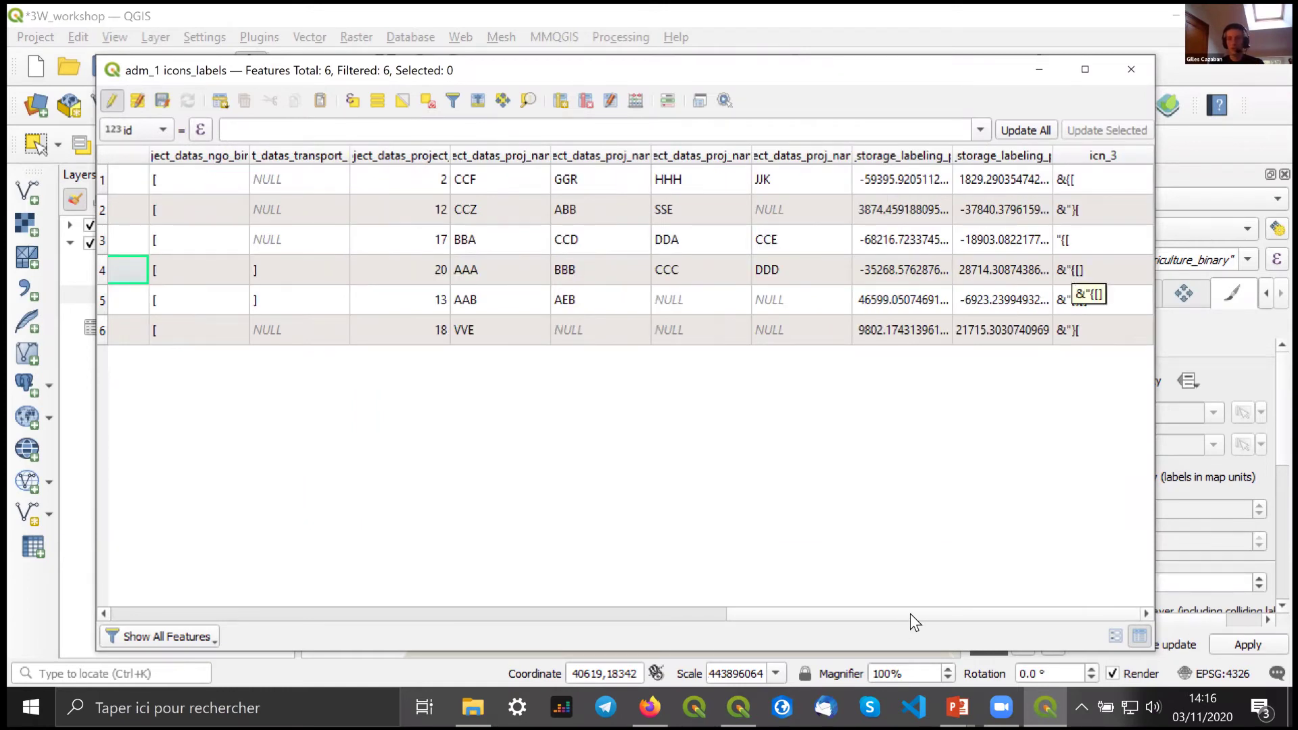
scroll(594, 614, left, 3)
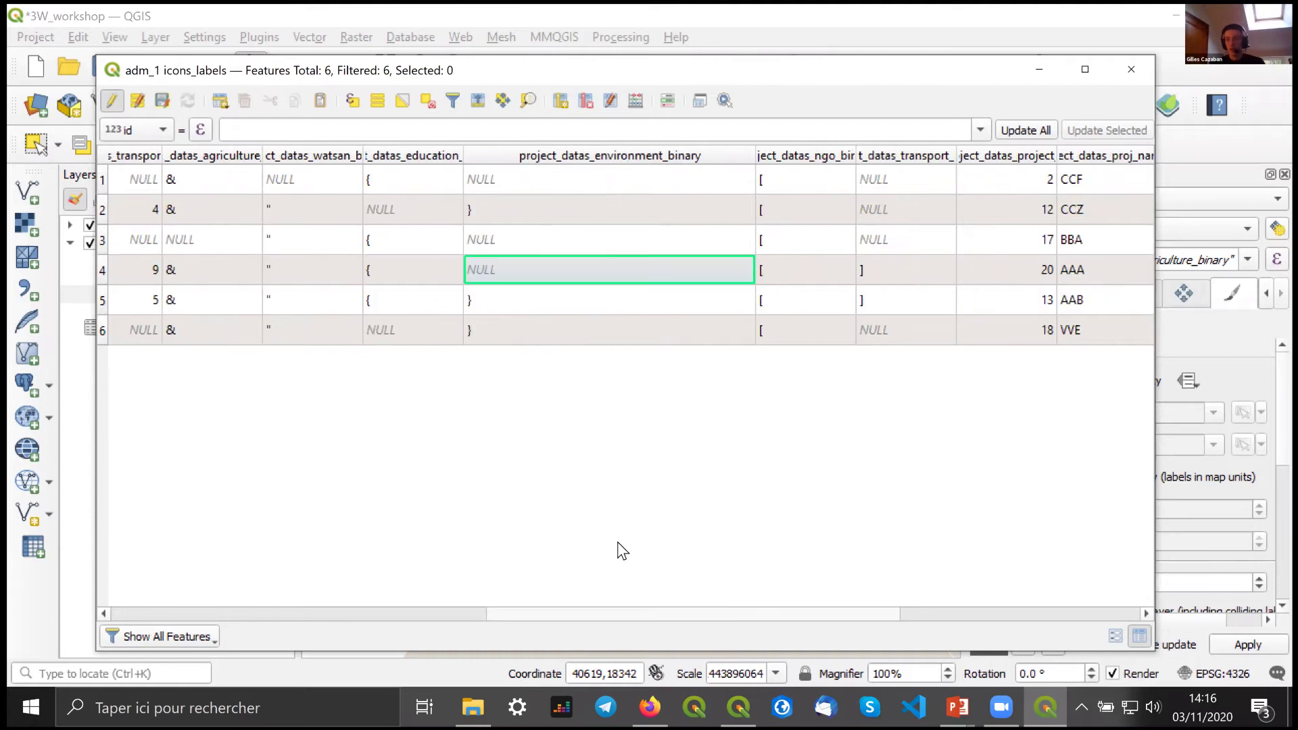
scroll(611, 272, left, 3)
scroll(612, 272, right, 2)
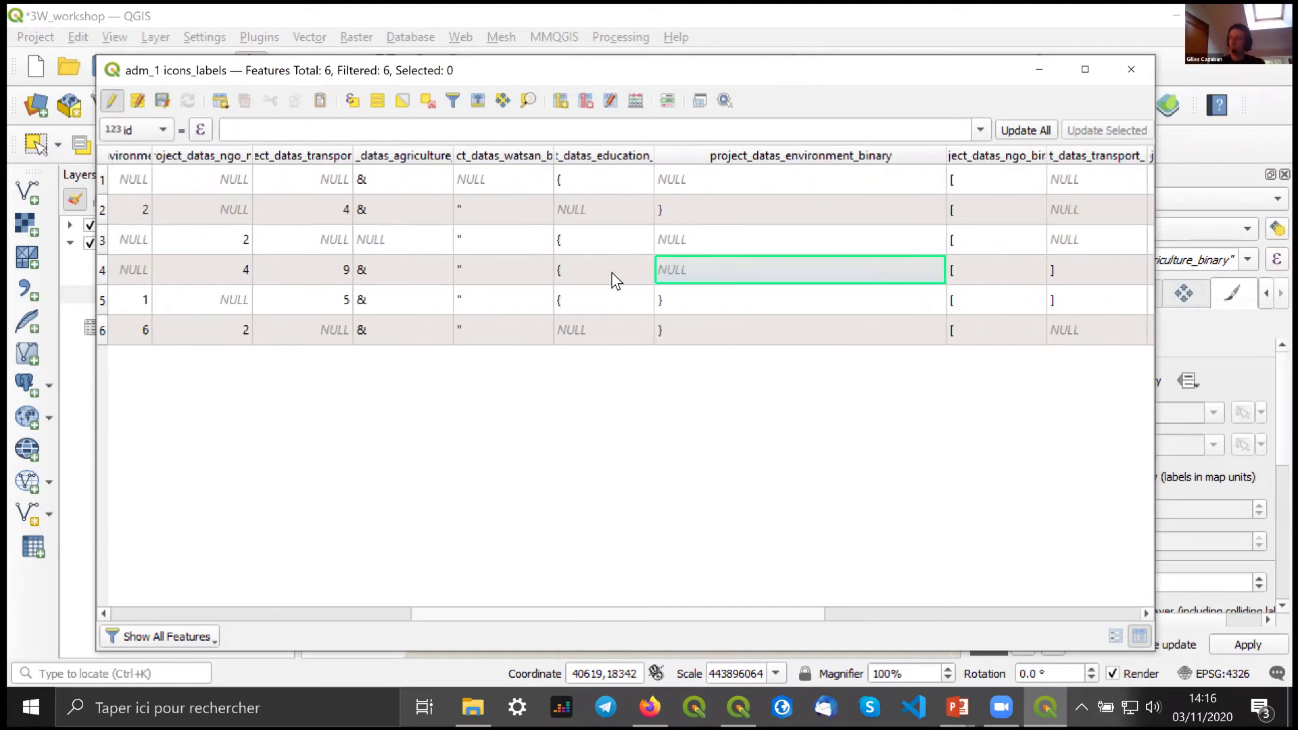
scroll(612, 272, right, 1)
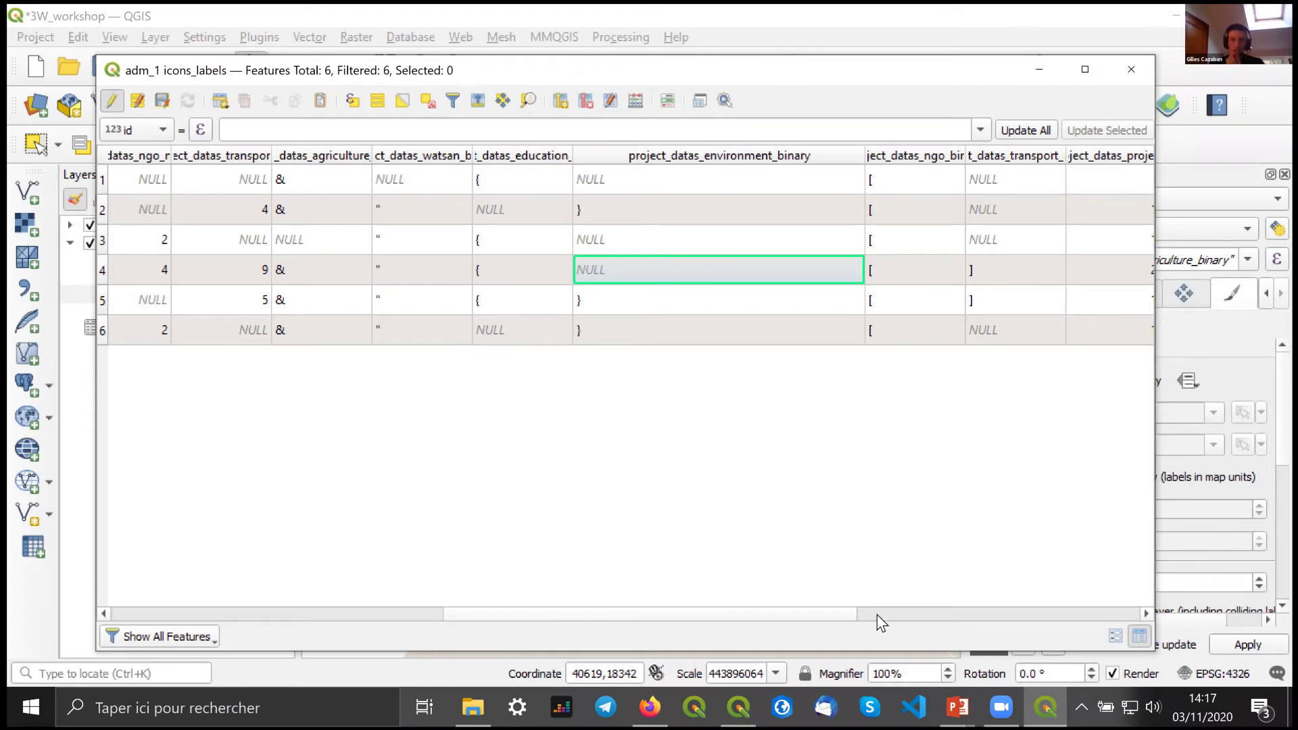
scroll(878, 615, right, 1)
scroll(1044, 465, right, 2)
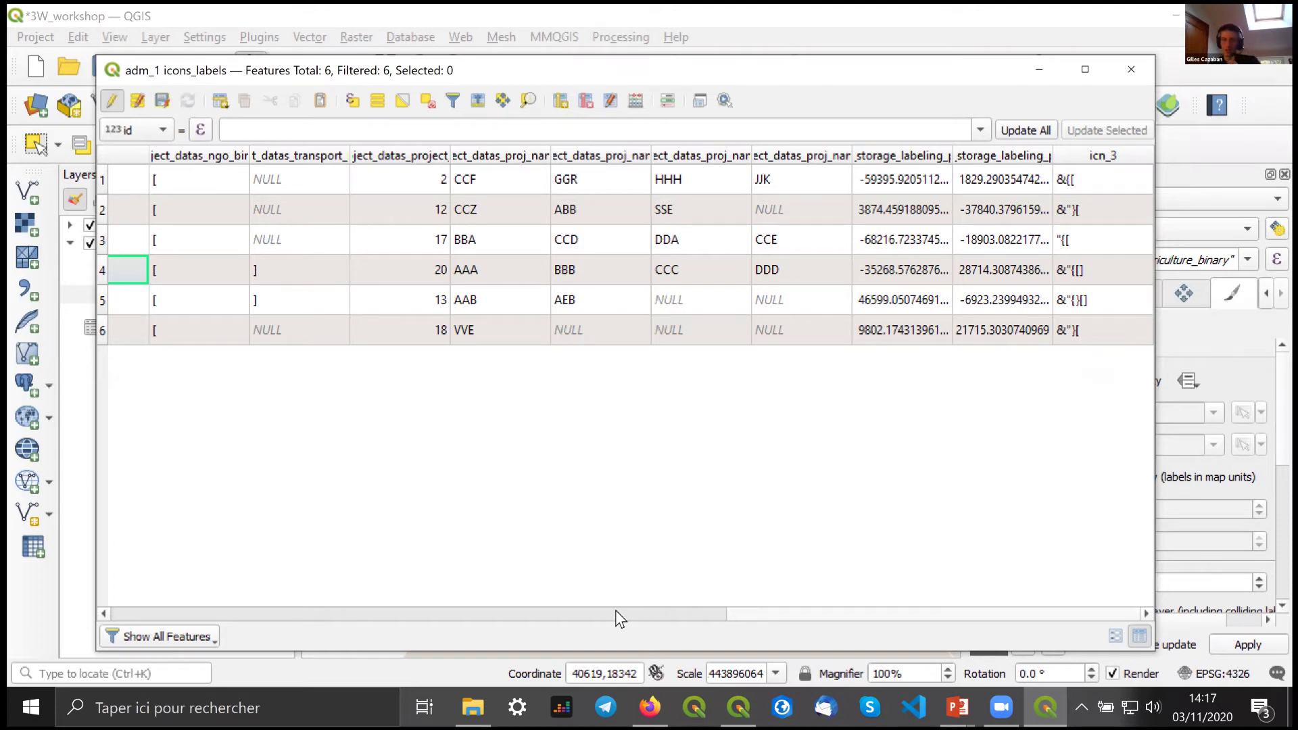
scroll(615, 610, left, 1)
scroll(602, 599, left, 5)
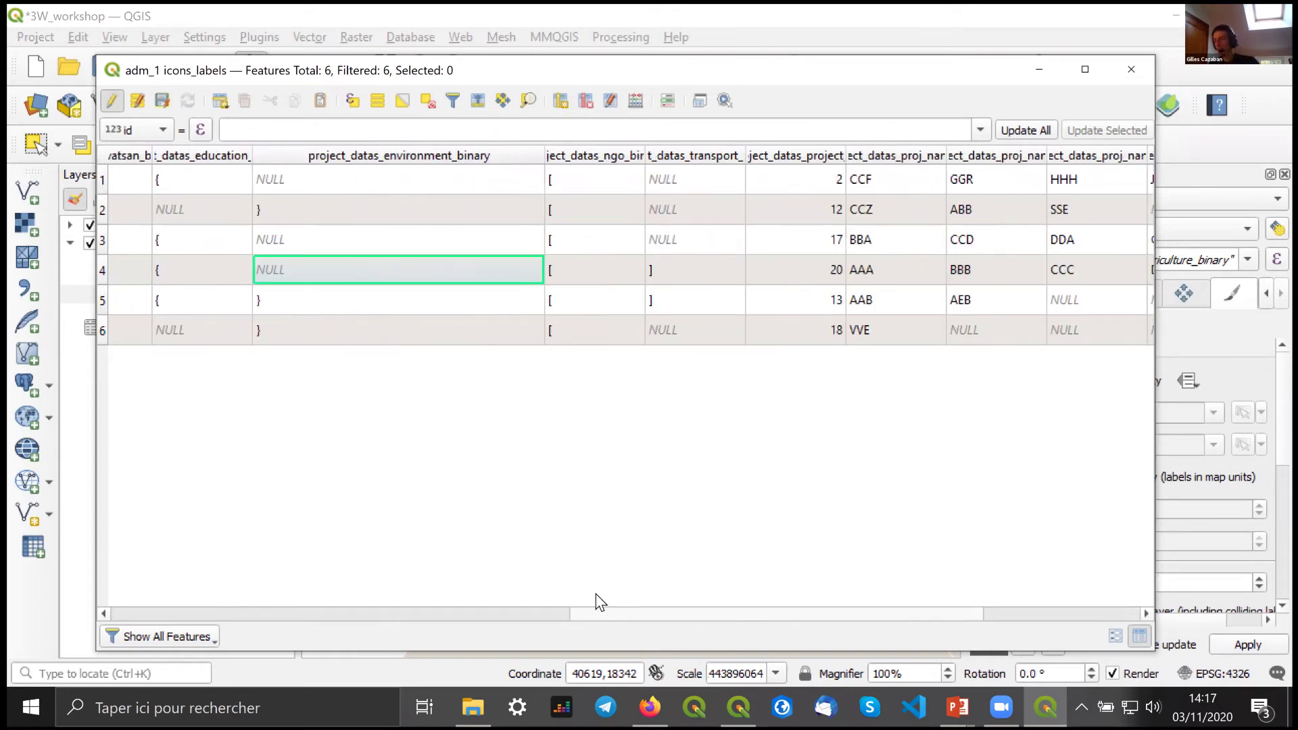
- Review the environment, NGO and transport binary values alongside icn_3 for each feature, and close the attribute table
scroll(661, 598, left, 7)
scroll(661, 597, right, 9)
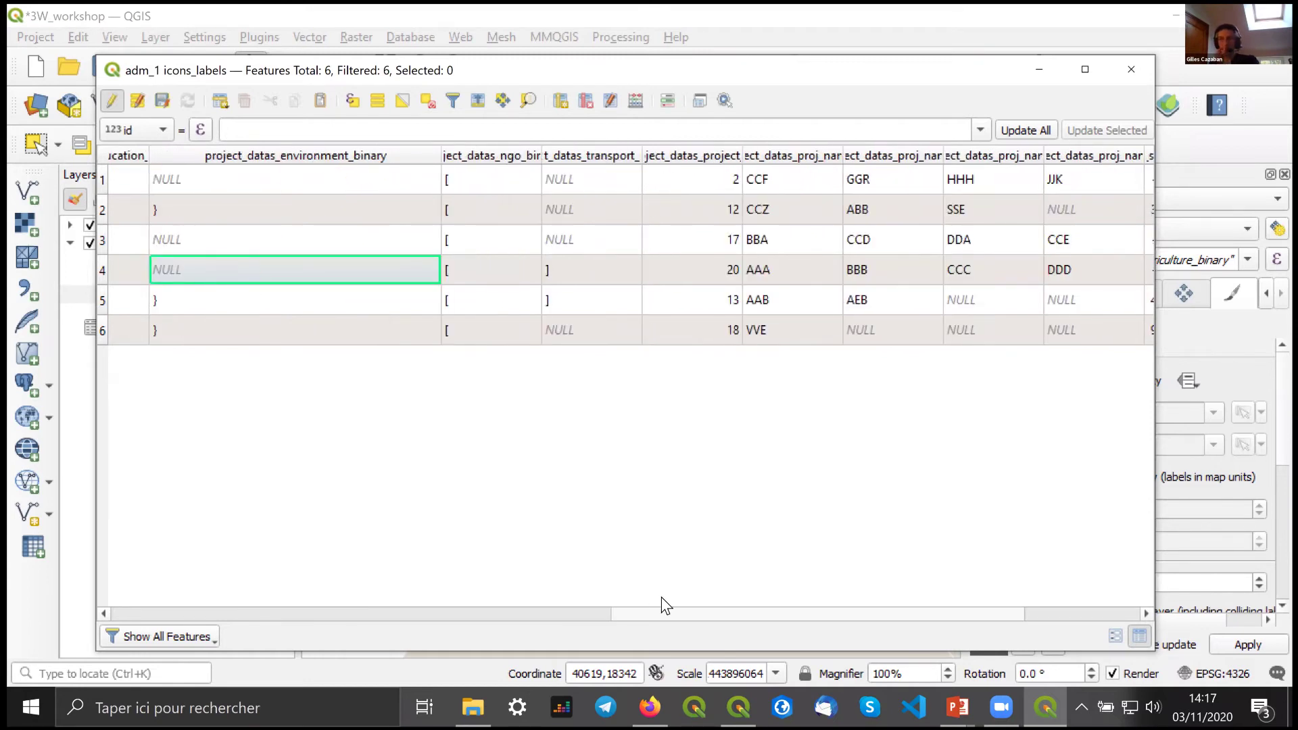
scroll(677, 598, right, 3)
scroll(730, 602, left, 2)
scroll(747, 605, right, 1)
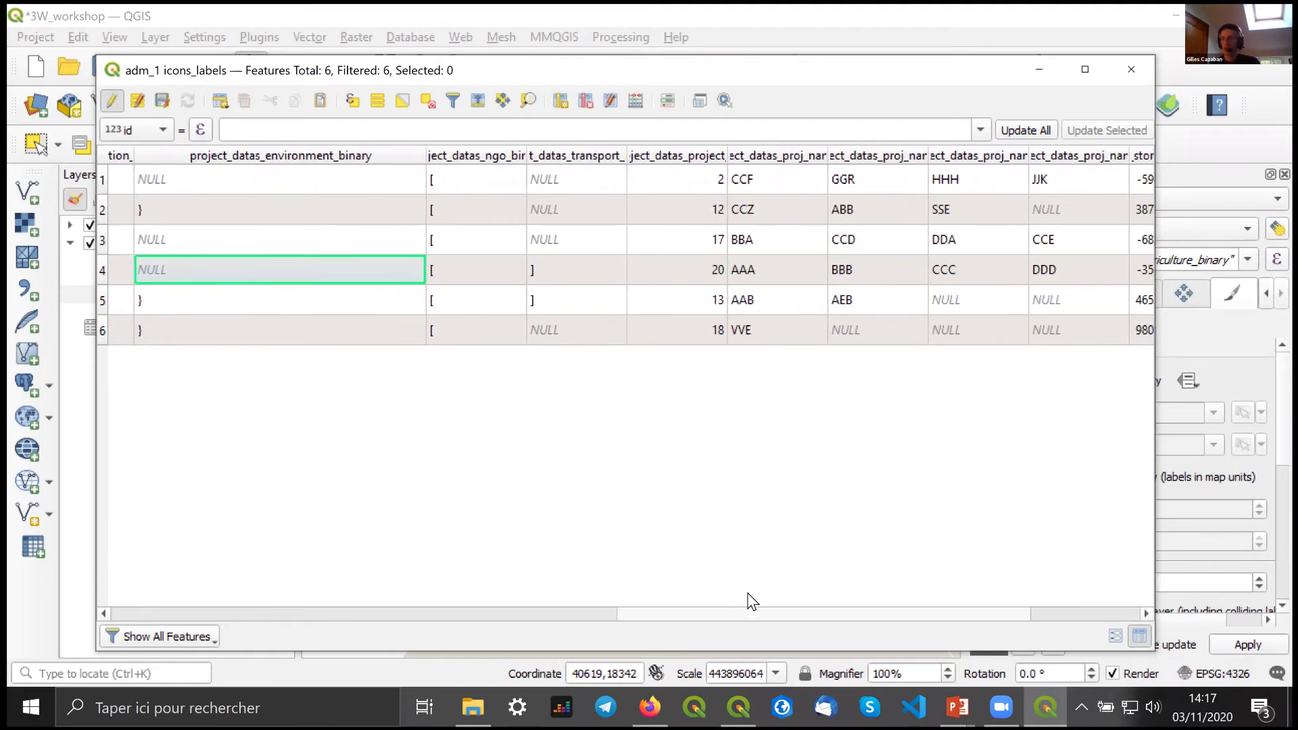
scroll(753, 602, right, 3)
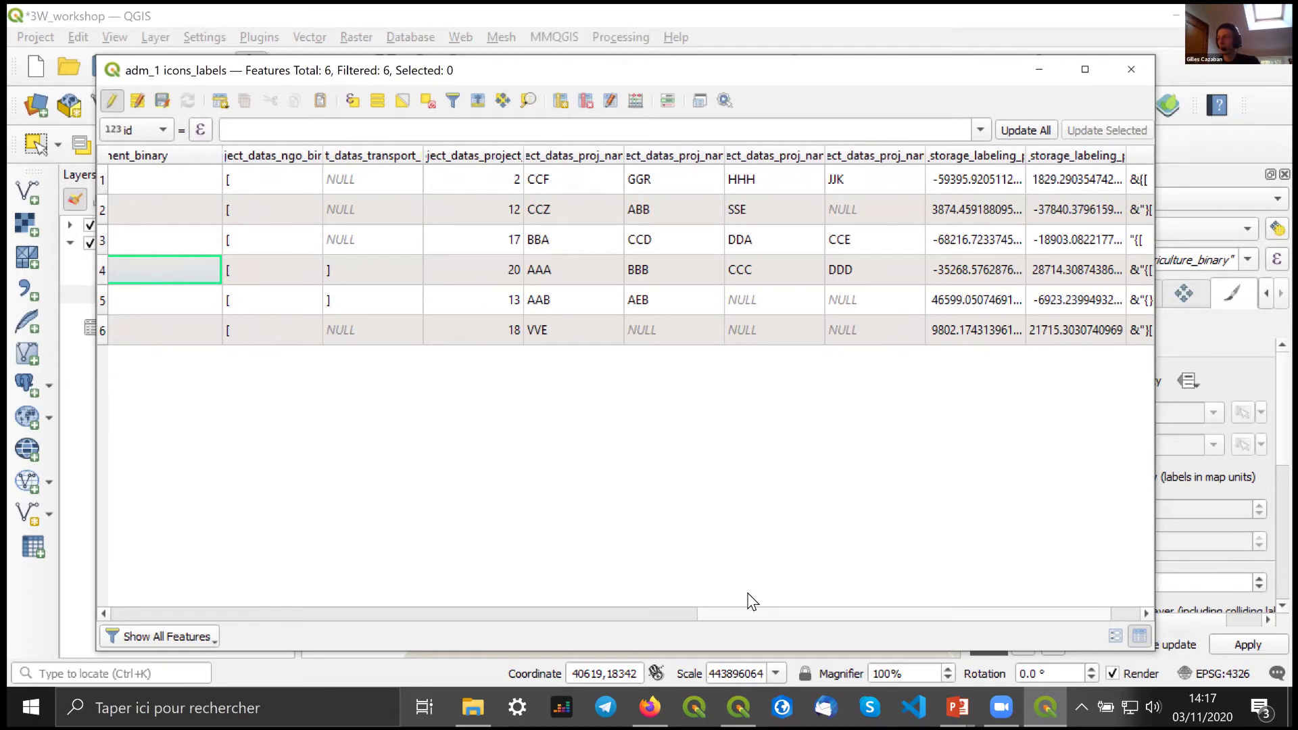
scroll(753, 601, right, 1)
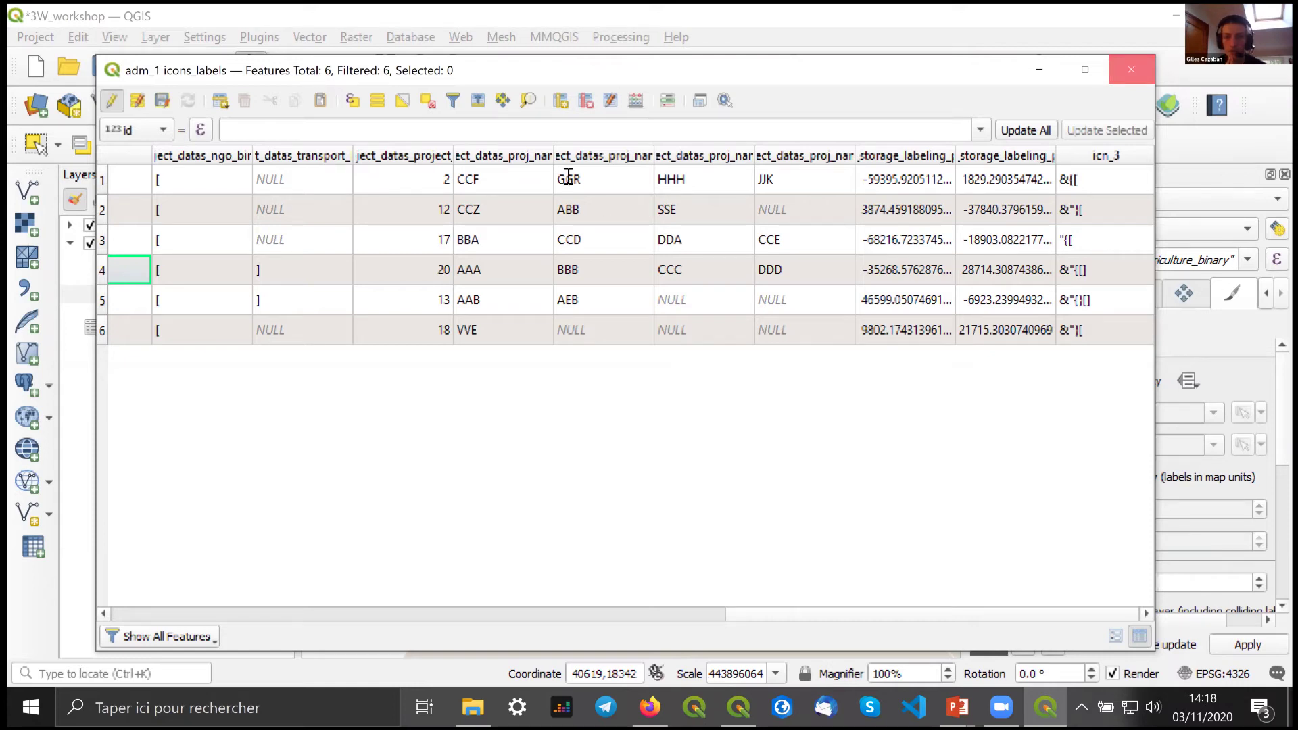
key(alt+F4)
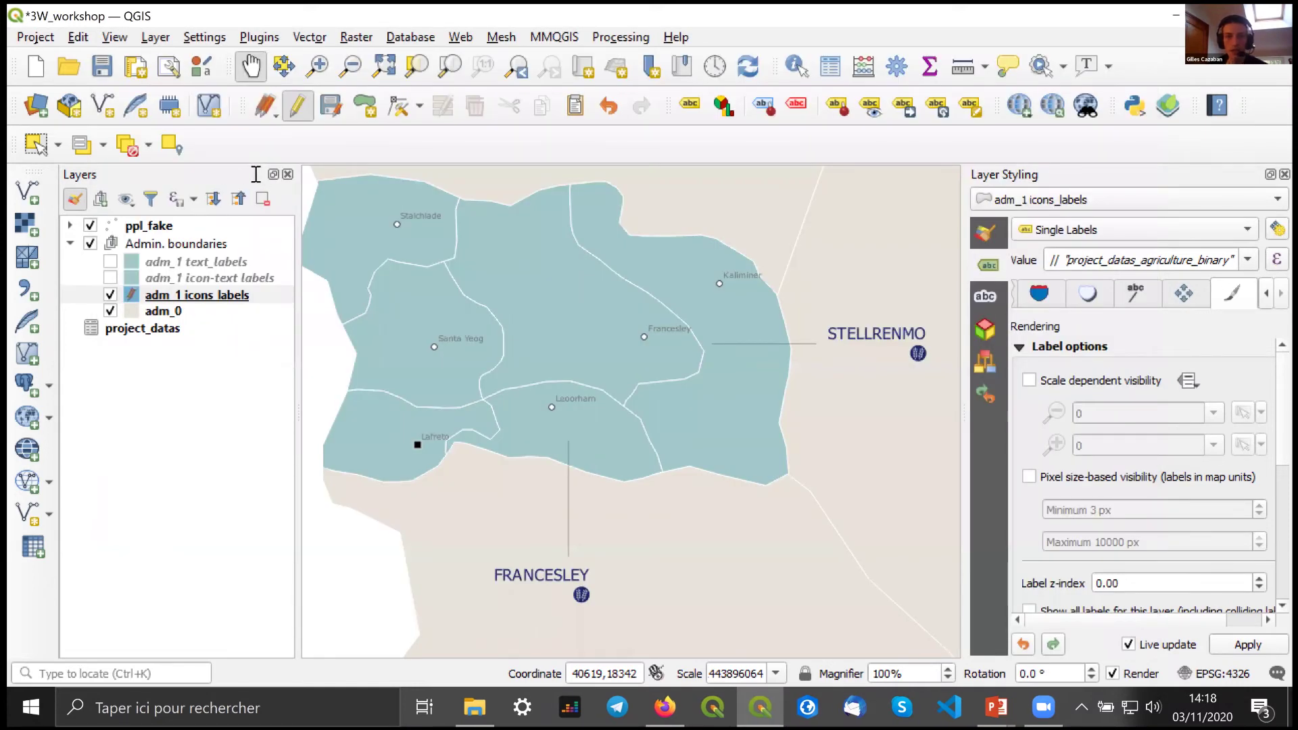
- Change the adm_1 icons_labels label expression to "name" || '\n' || "icn_3", check its preview for STELLRENMO and apply it
key(BackSpace)
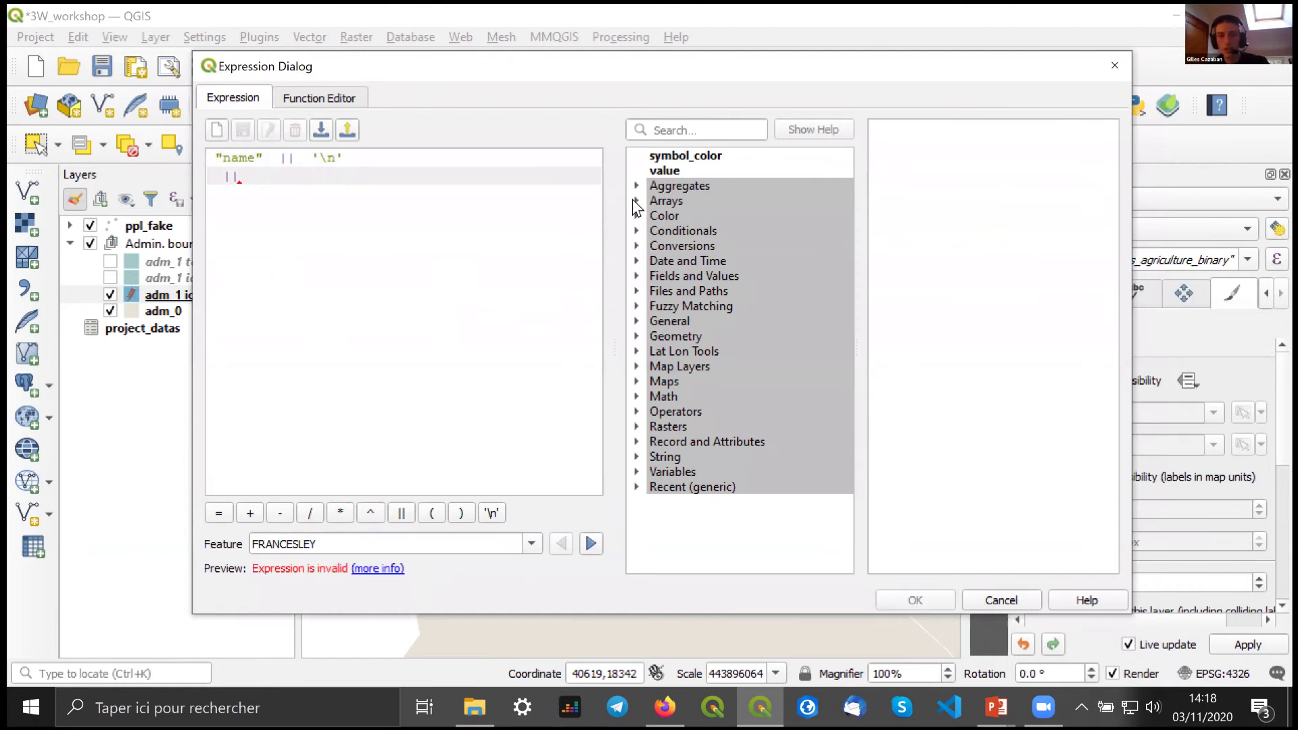
click(636, 277)
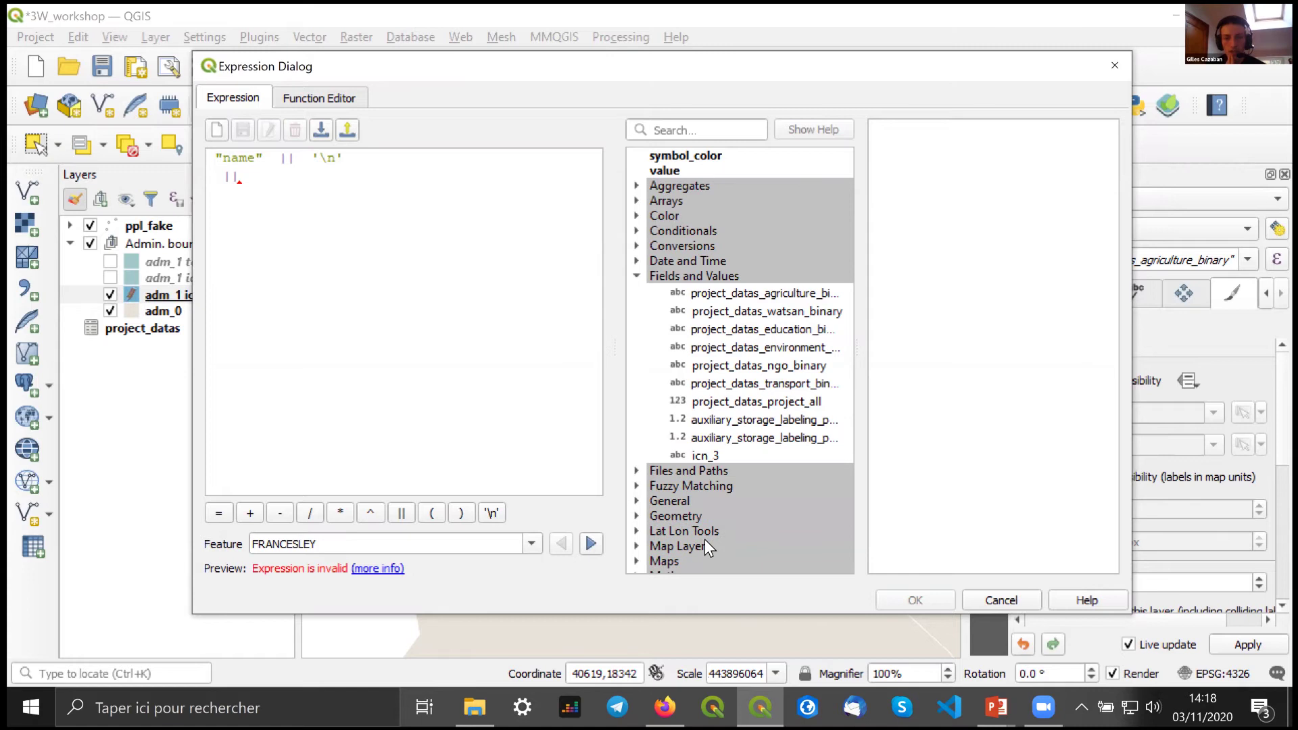
click(562, 532)
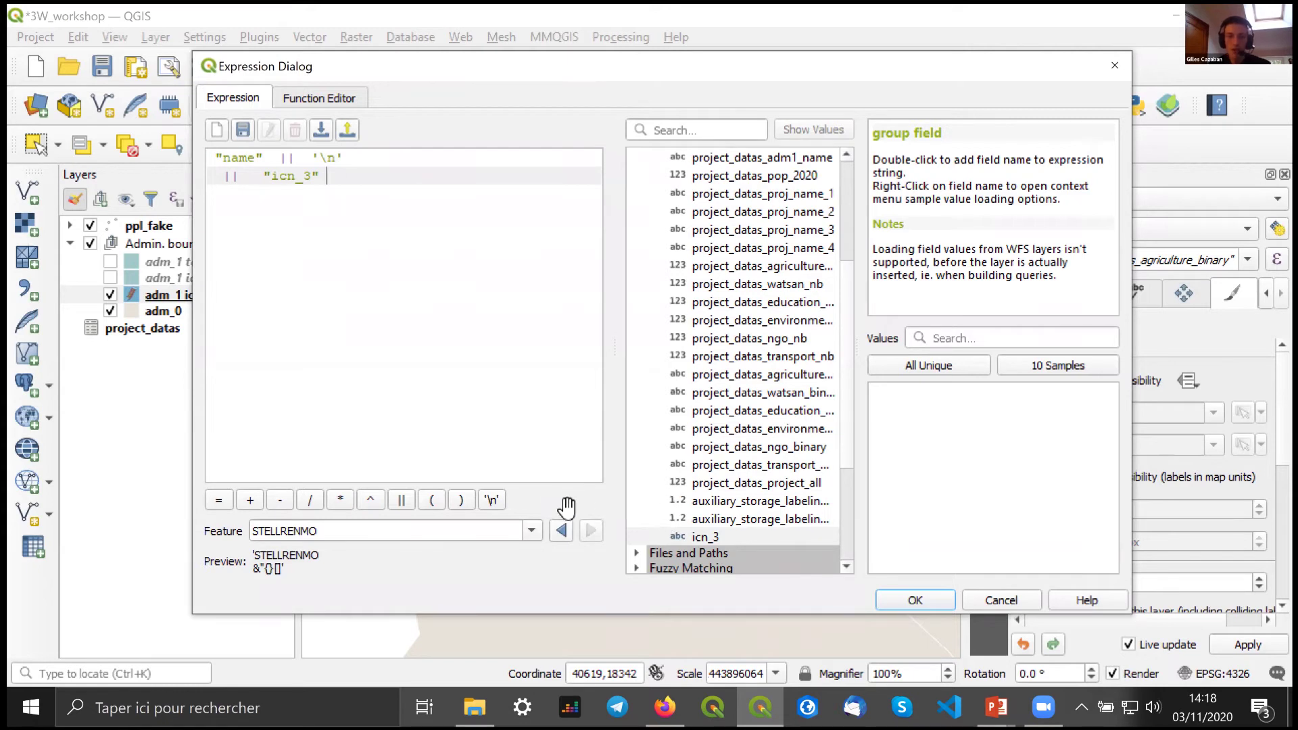
key(Return)
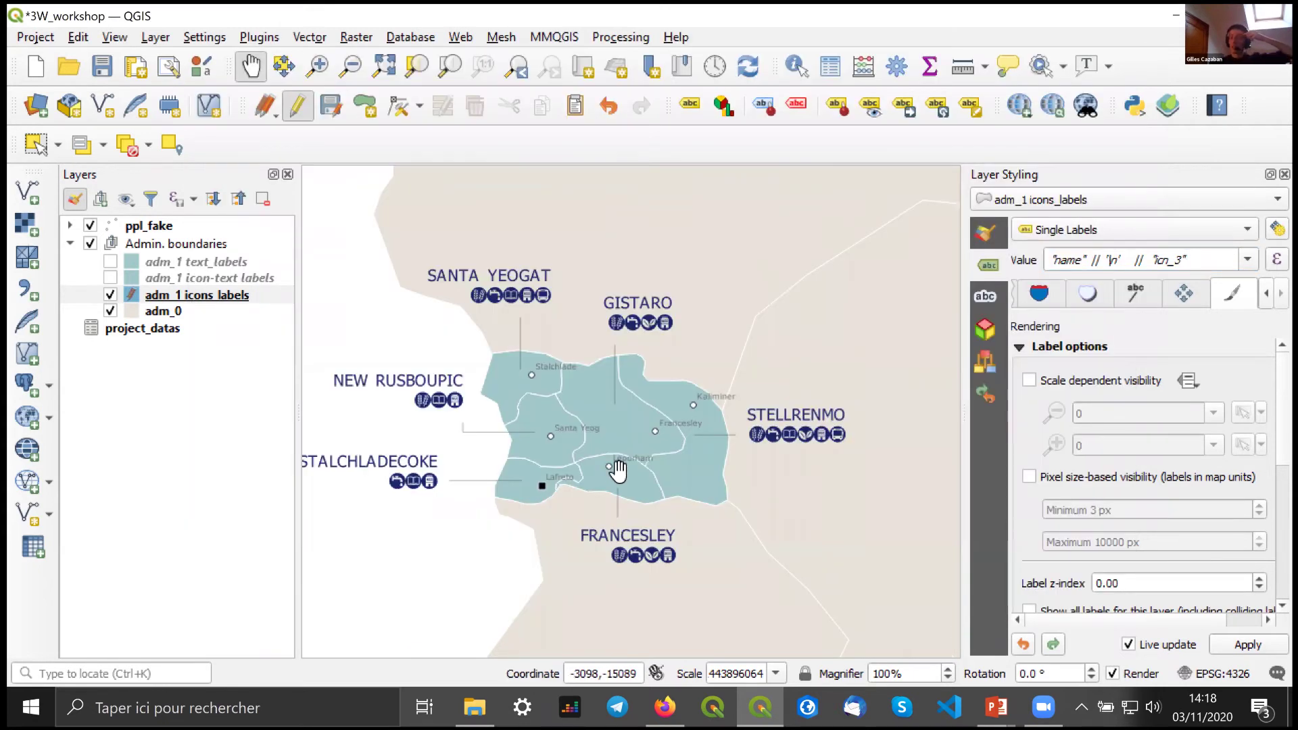
drag(499, 365, 534, 361)
drag(533, 305, 577, 299)
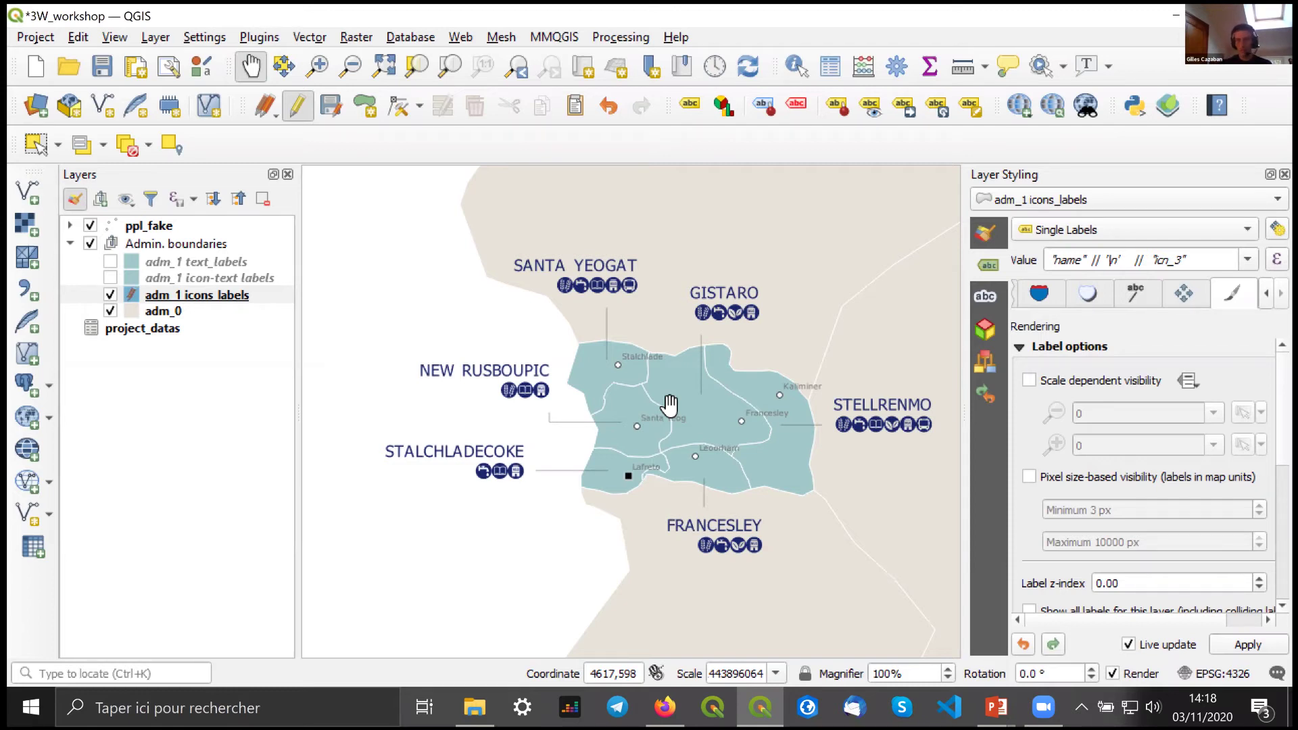
- Switch to the PowerPoint slide show and advance to the Possibility 1 slide on concatenating icon values
click(994, 705)
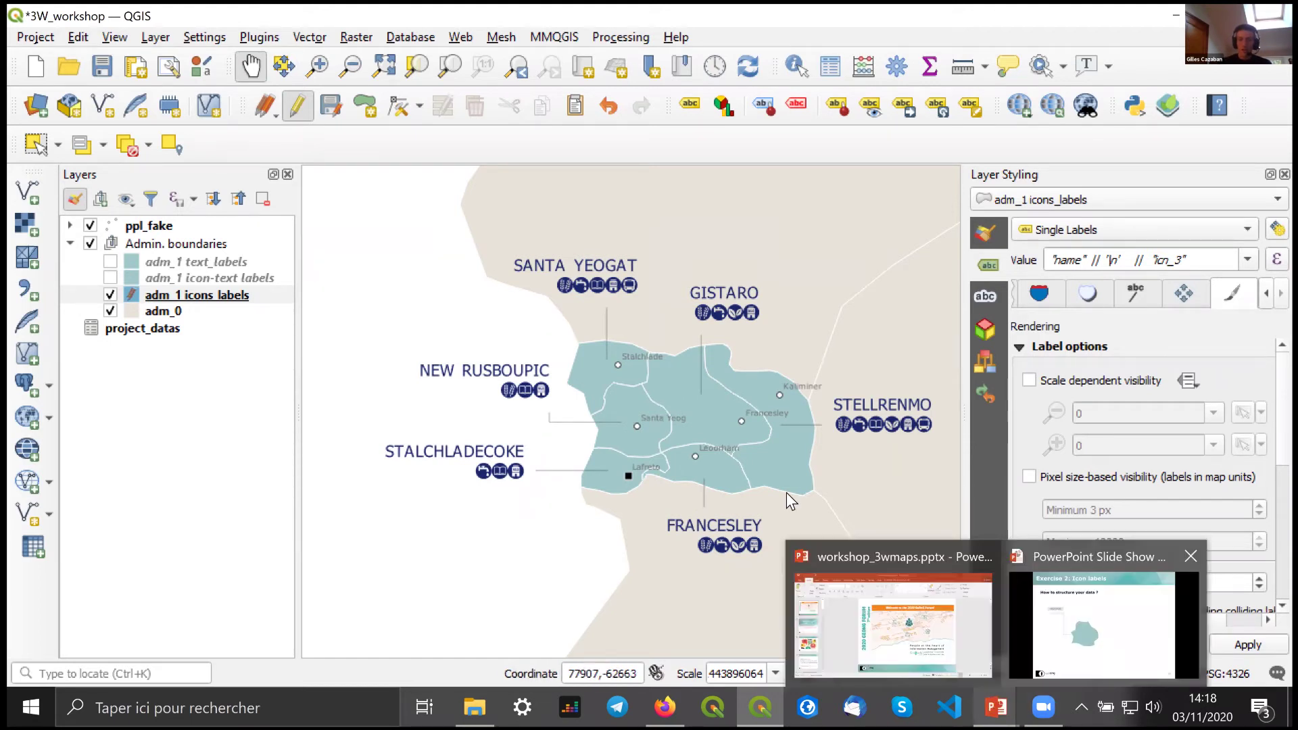
click(1122, 605)
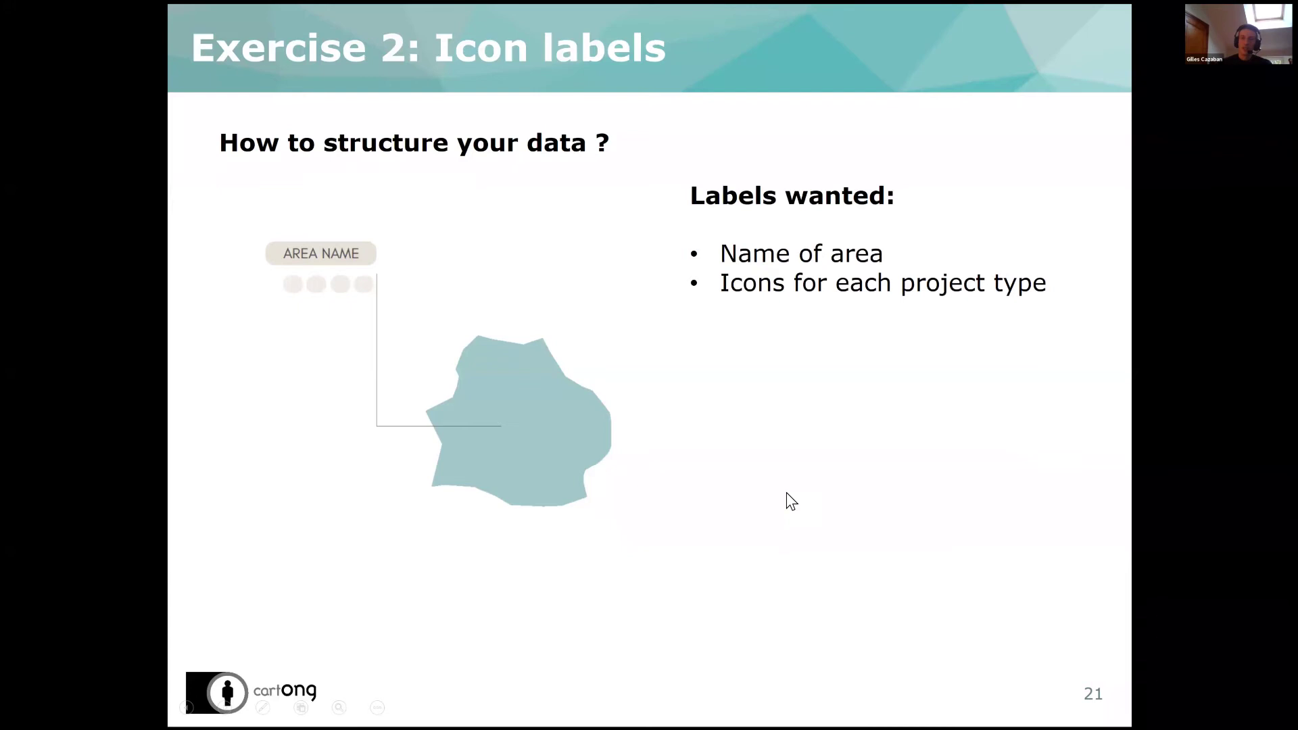
key(Right)
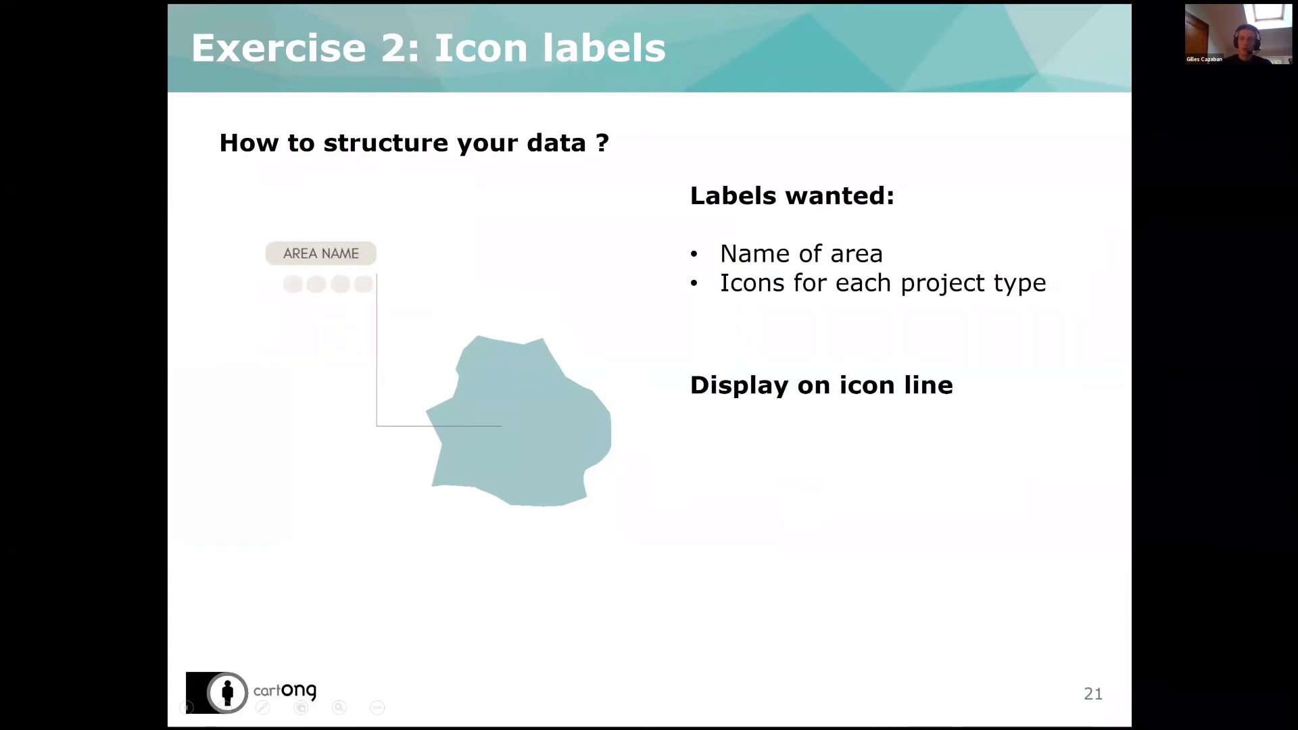
key(Right)
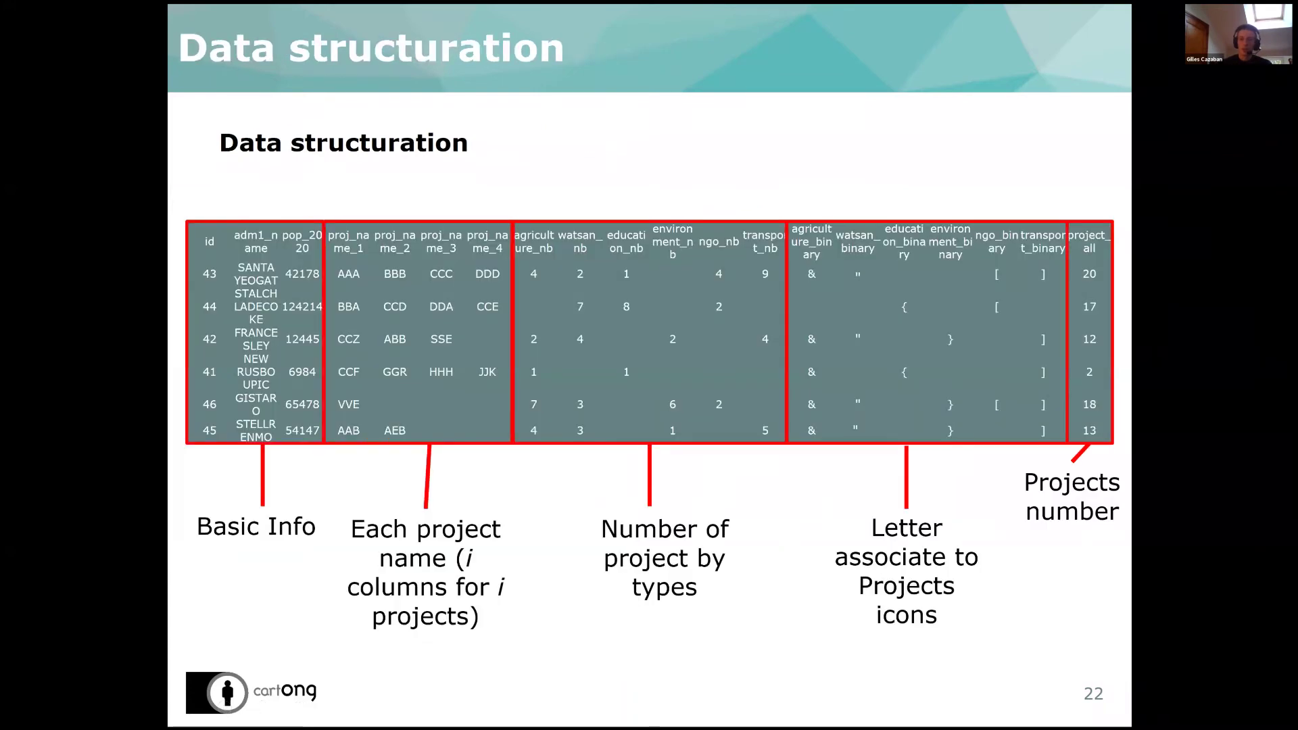
key(Right)
key(Right)
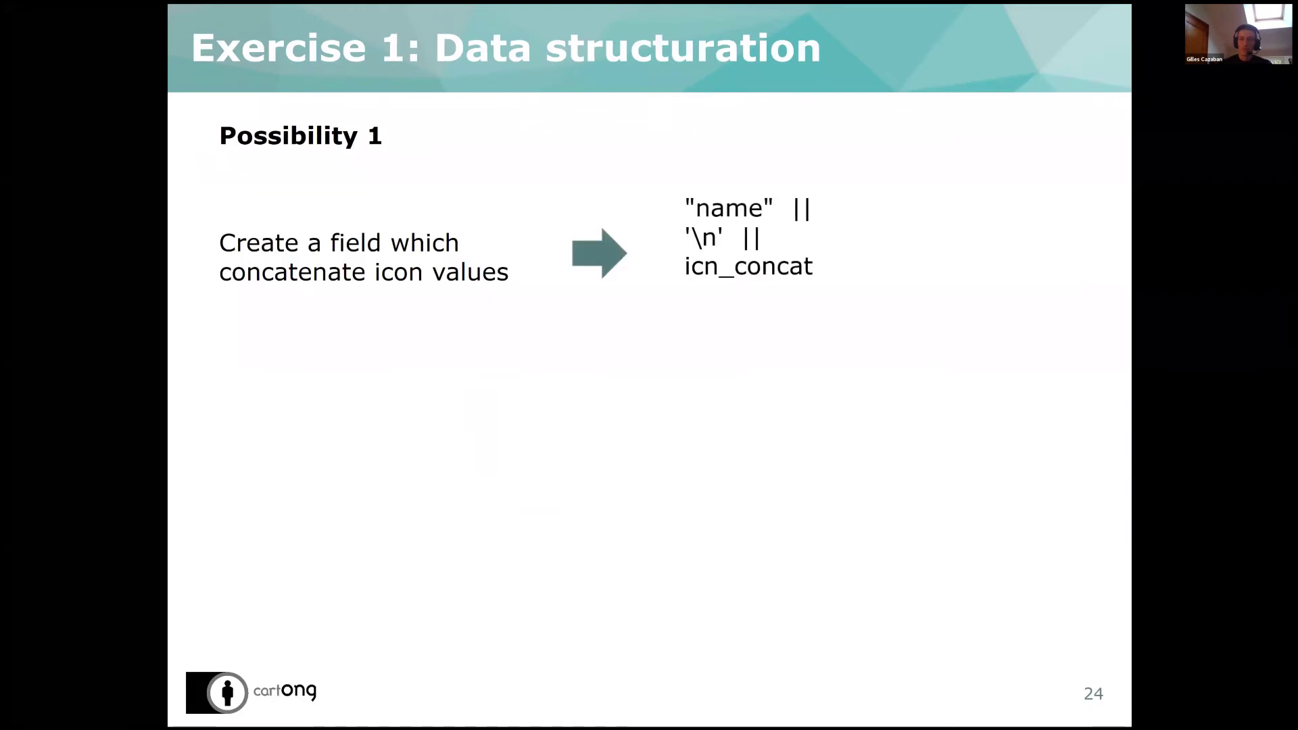
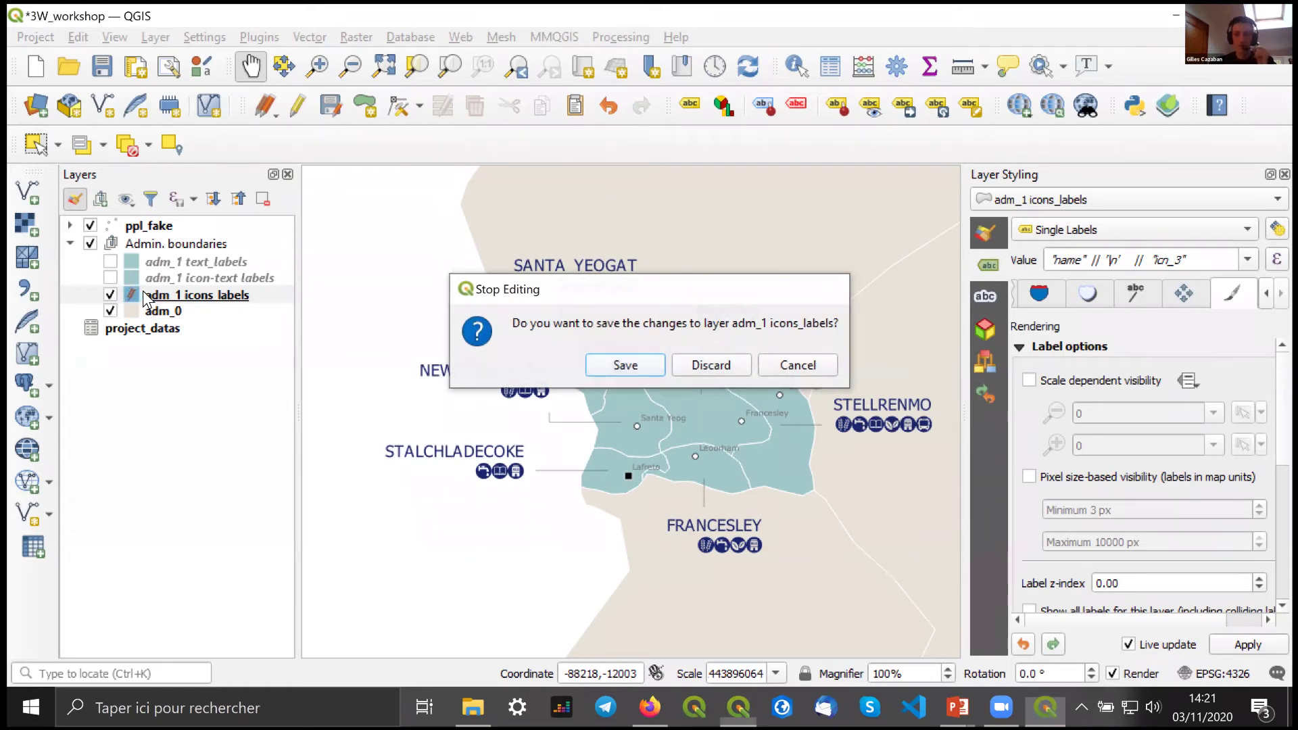
- Save the edits to the adm_1 icons_labels layer and turn on single labels for adm_1 text_labels
key(Return)
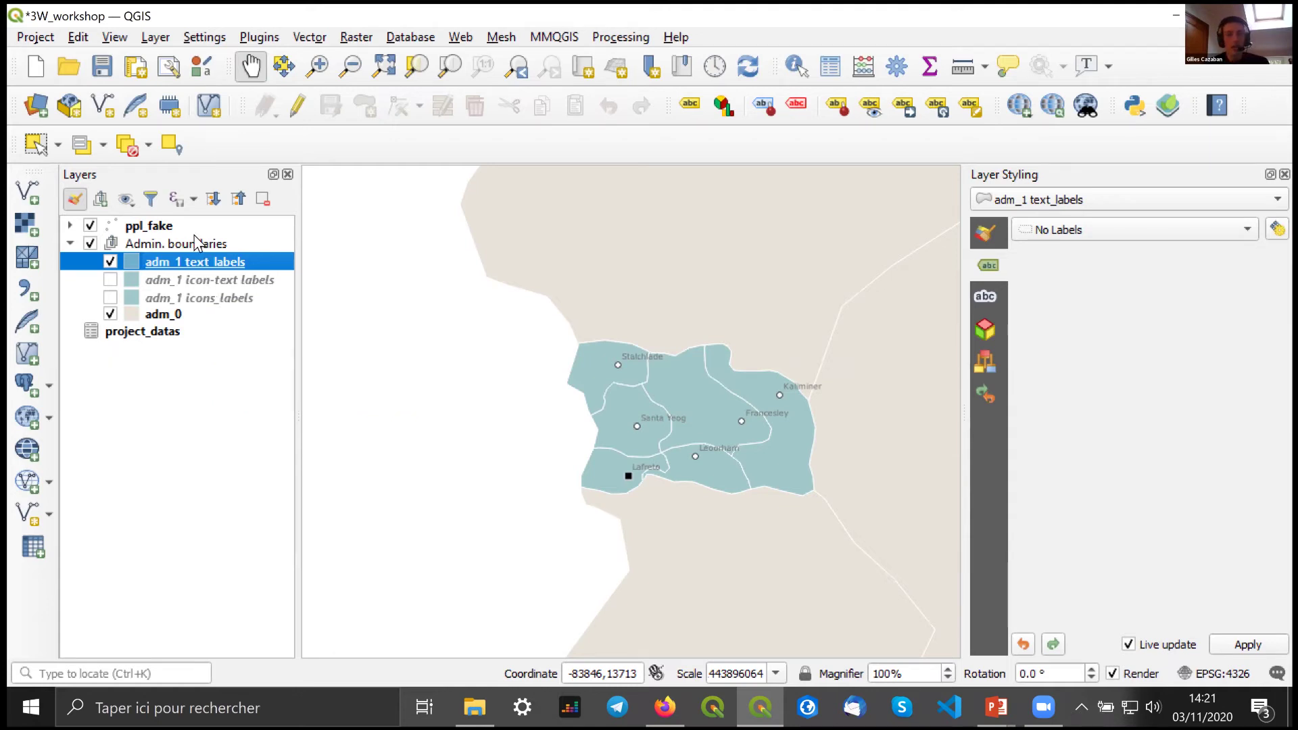
click(1206, 230)
click(1181, 246)
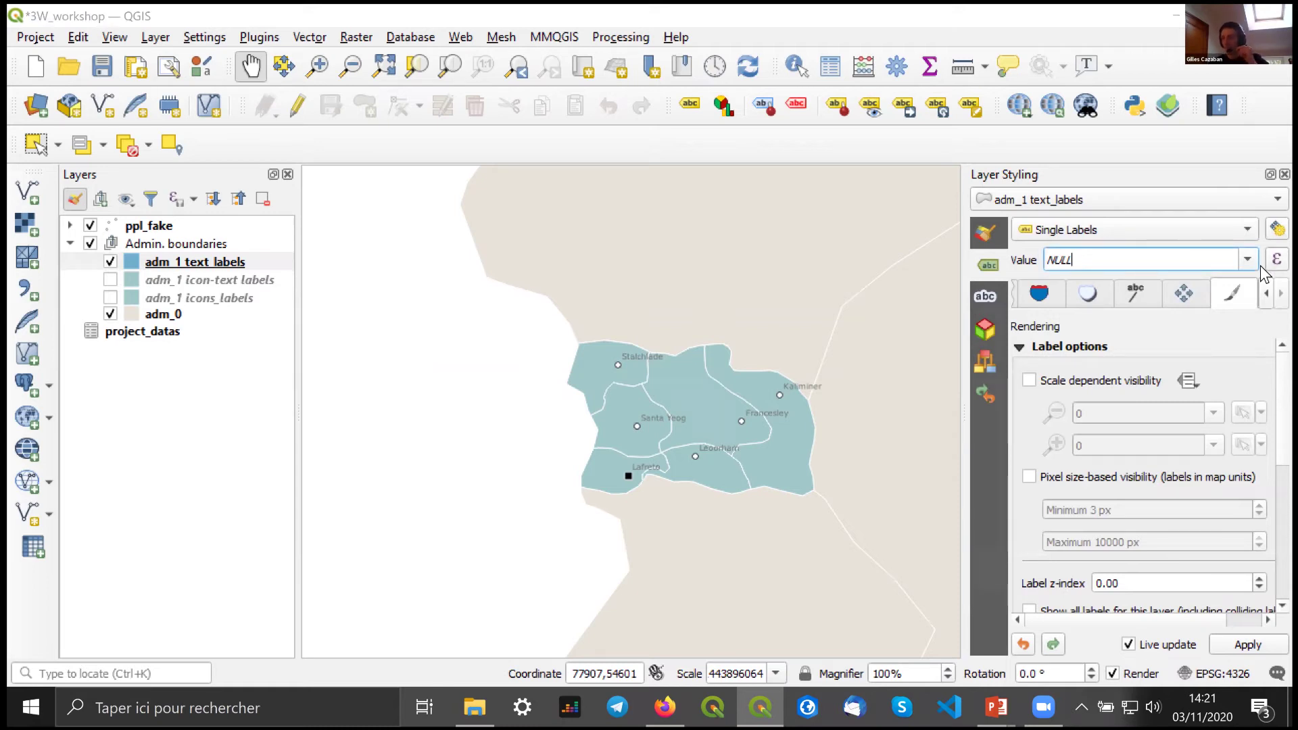
- Replace NULL in the adm_1 text_labels label expression with the name field concatenated with a '\n' line break
click(1276, 260)
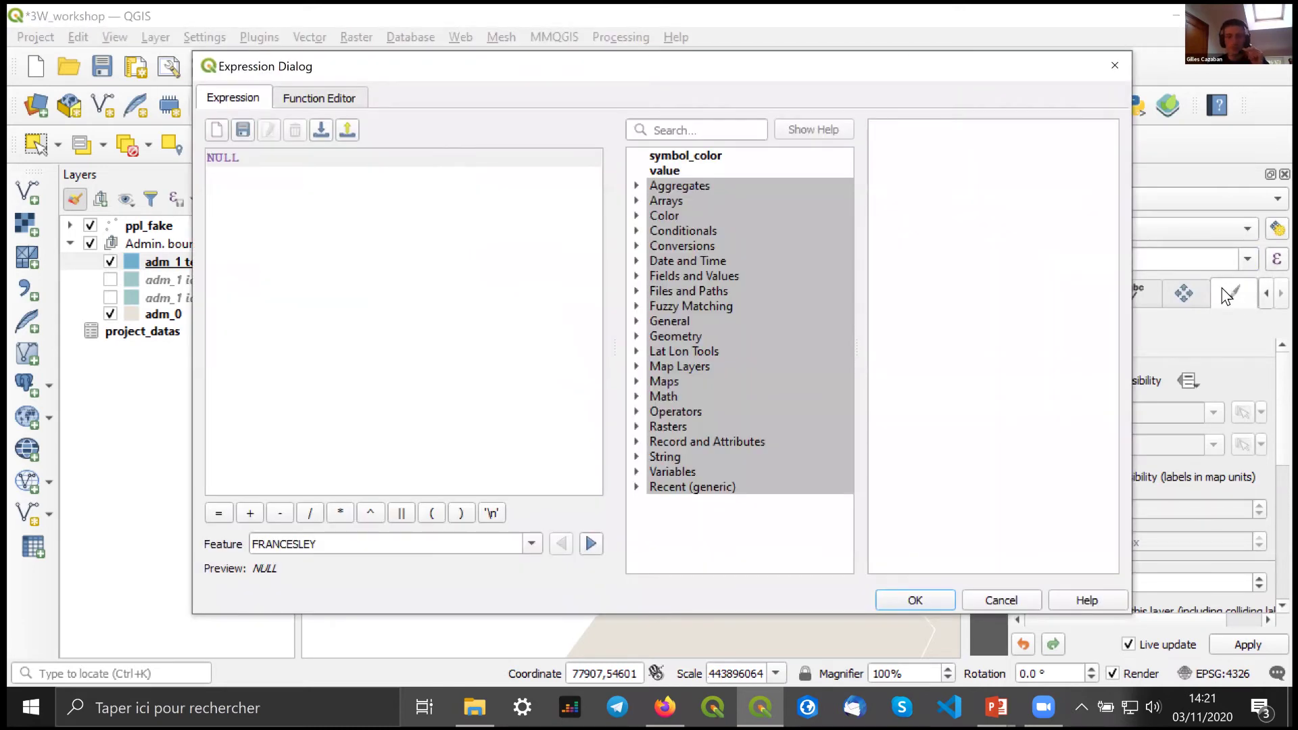
click(421, 266)
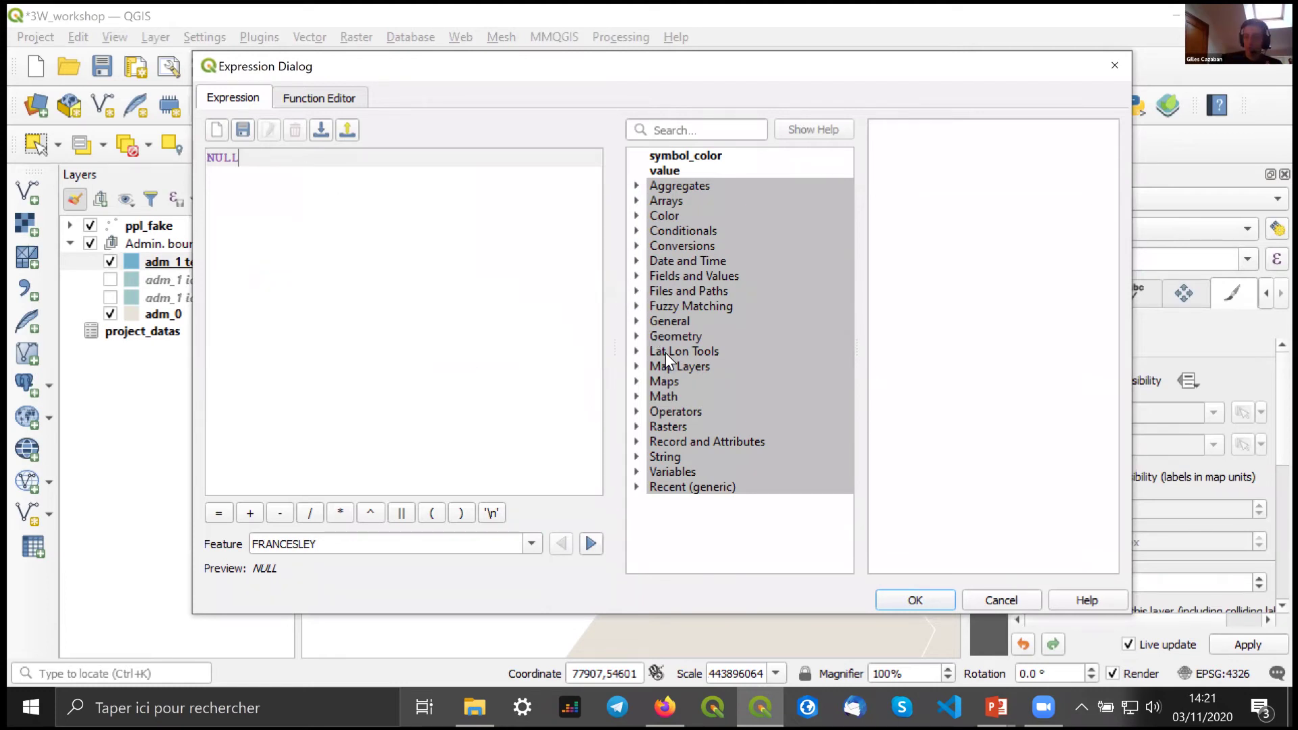
key(shift+Left)
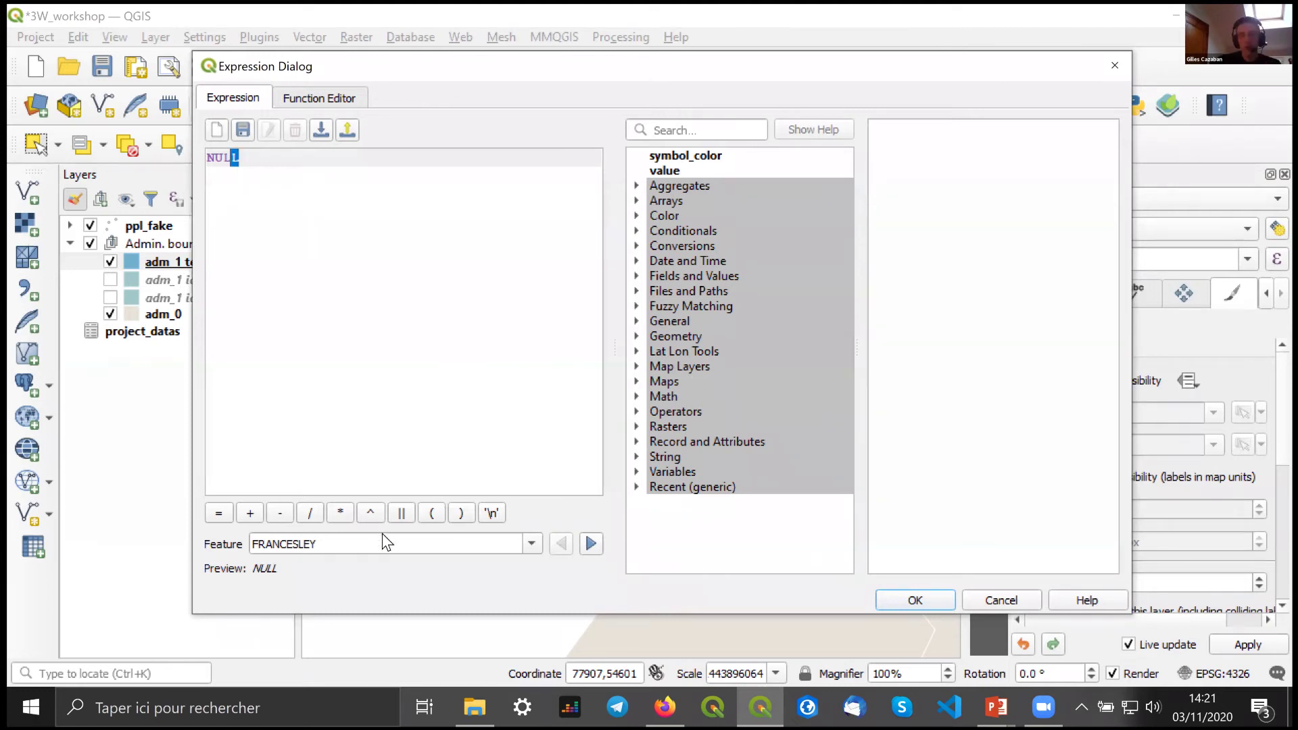
key(BackSpace)
key(BackSpace)
key(BackSpace)
key(BackSpace)
text("name"  ||)
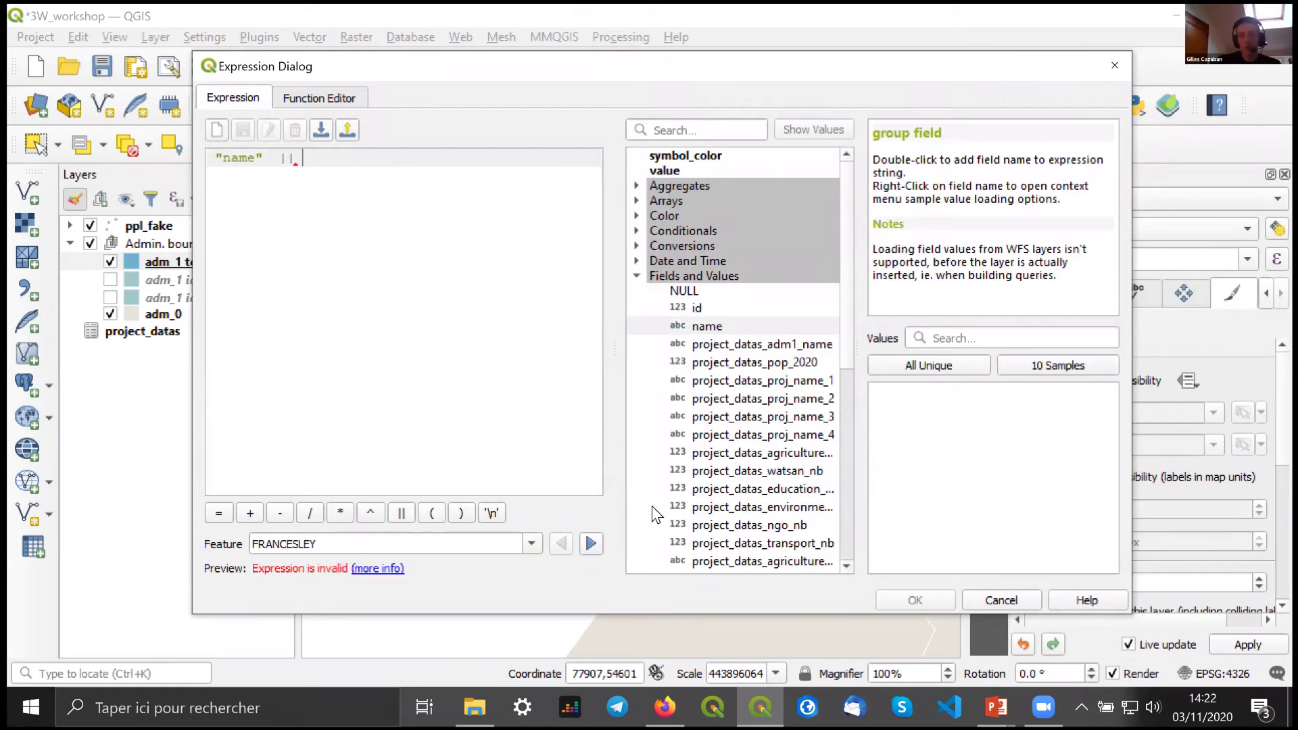
click(493, 516)
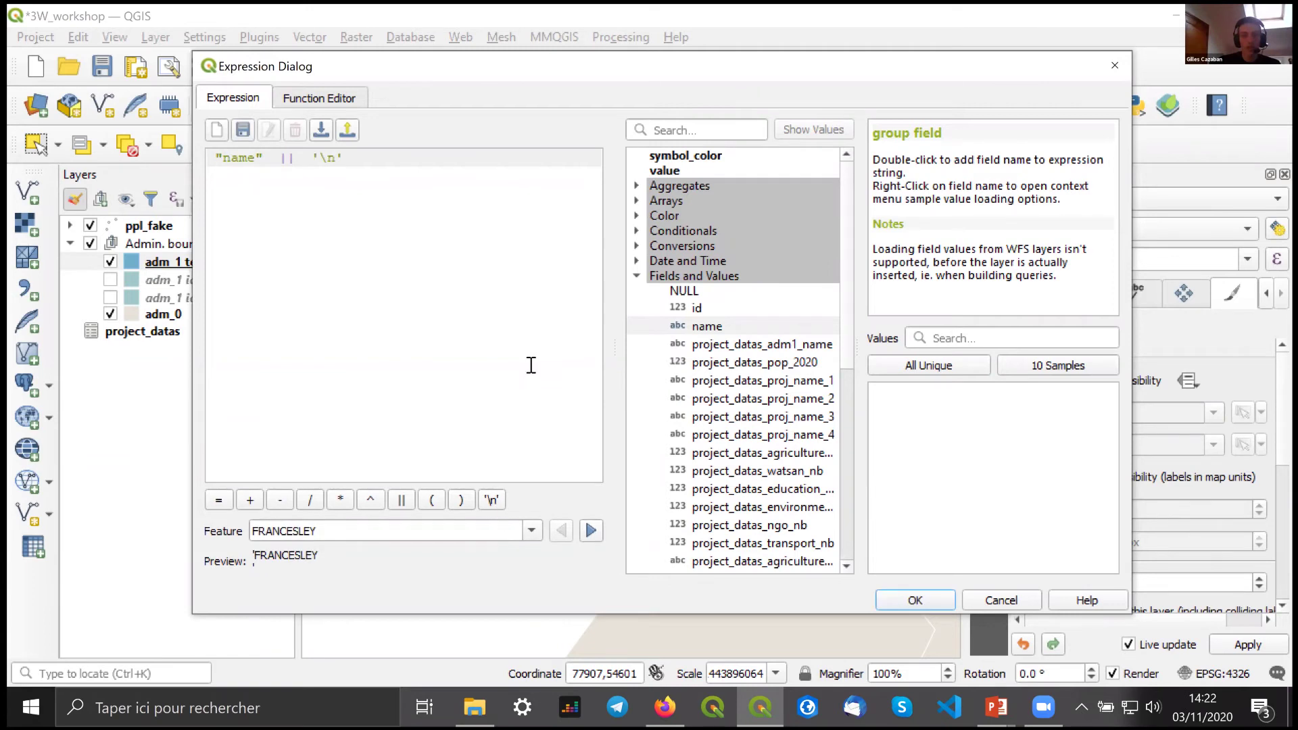
key(Return)
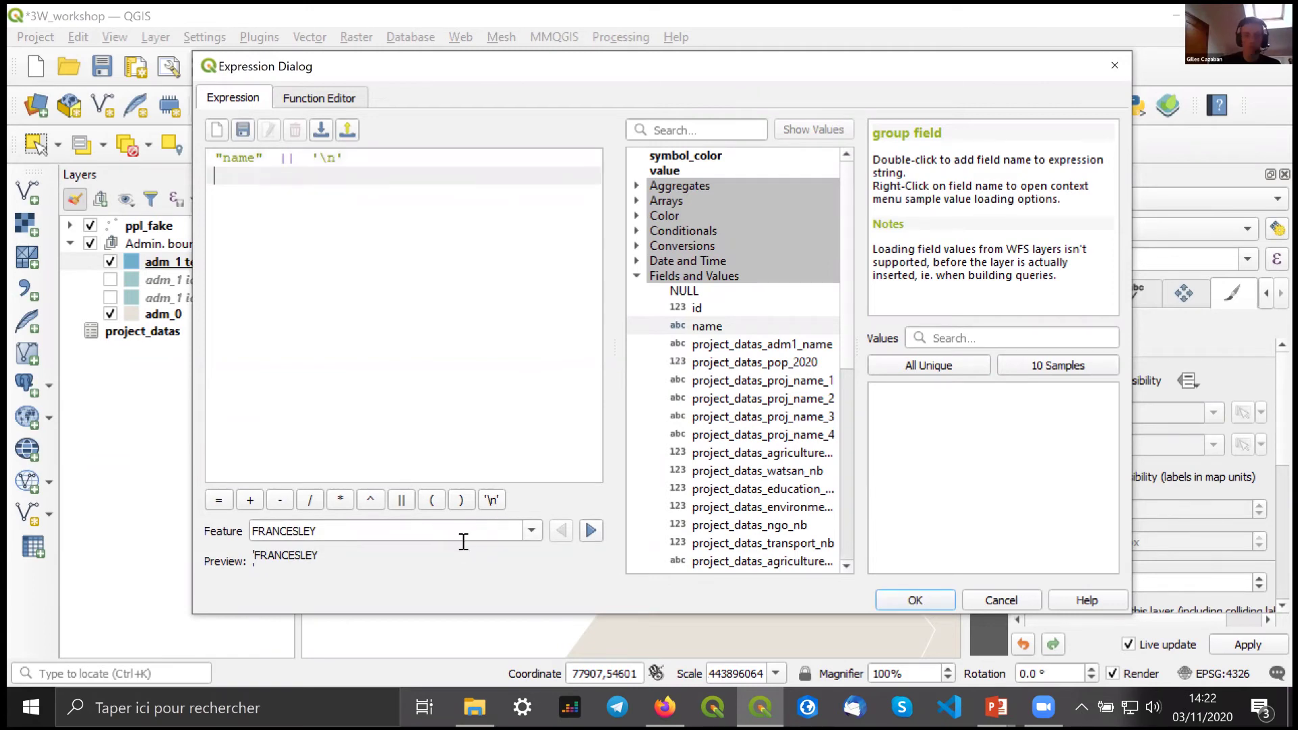
- Append the project_datas_proj_name_1, proj_name_2, proj_name_3 and proj_name_4 fields to the label expression, joined with || operators
click(402, 500)
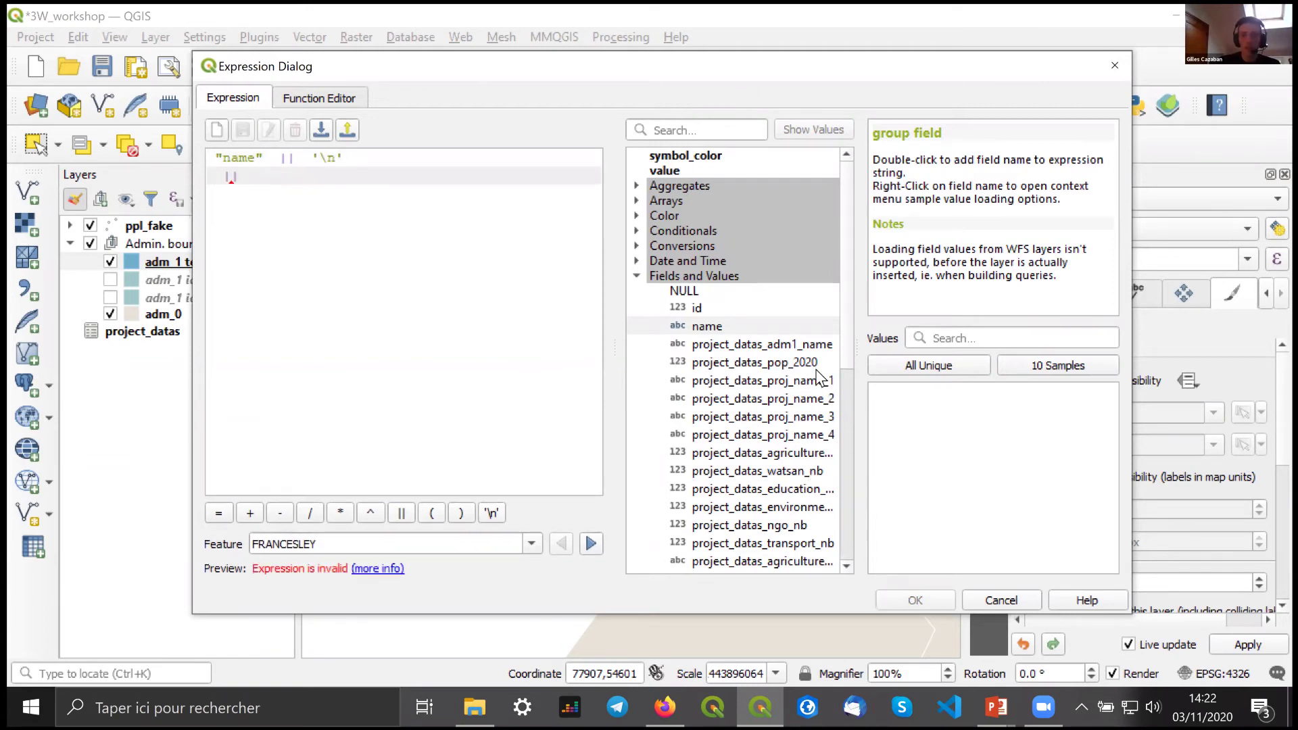
double_click(792, 380)
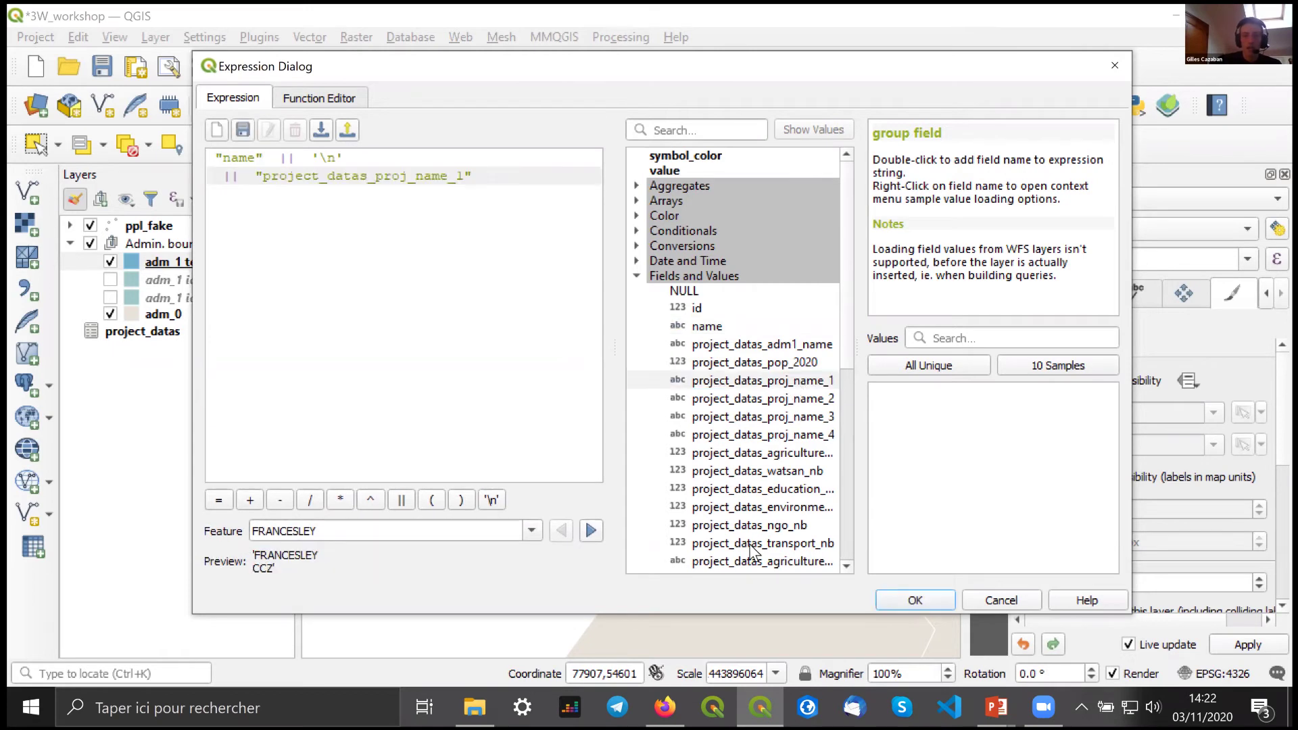
click(400, 504)
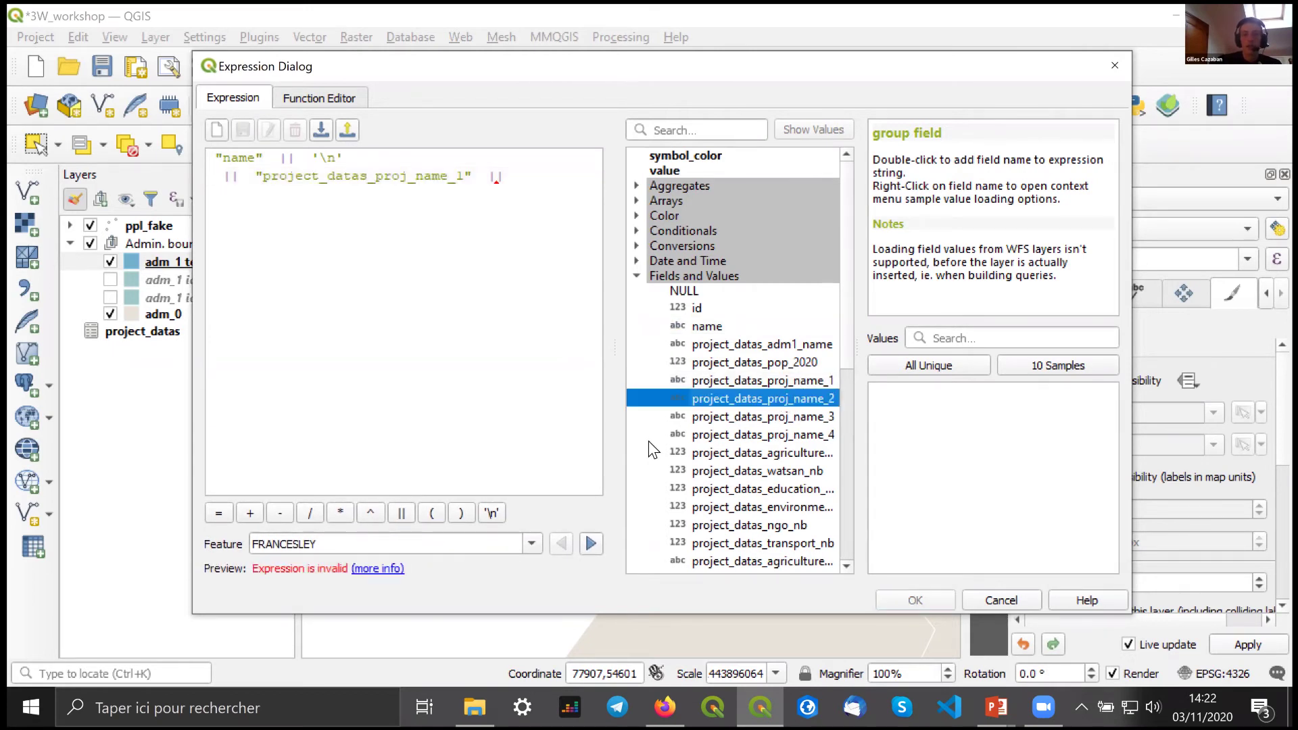
double_click(778, 399)
click(405, 500)
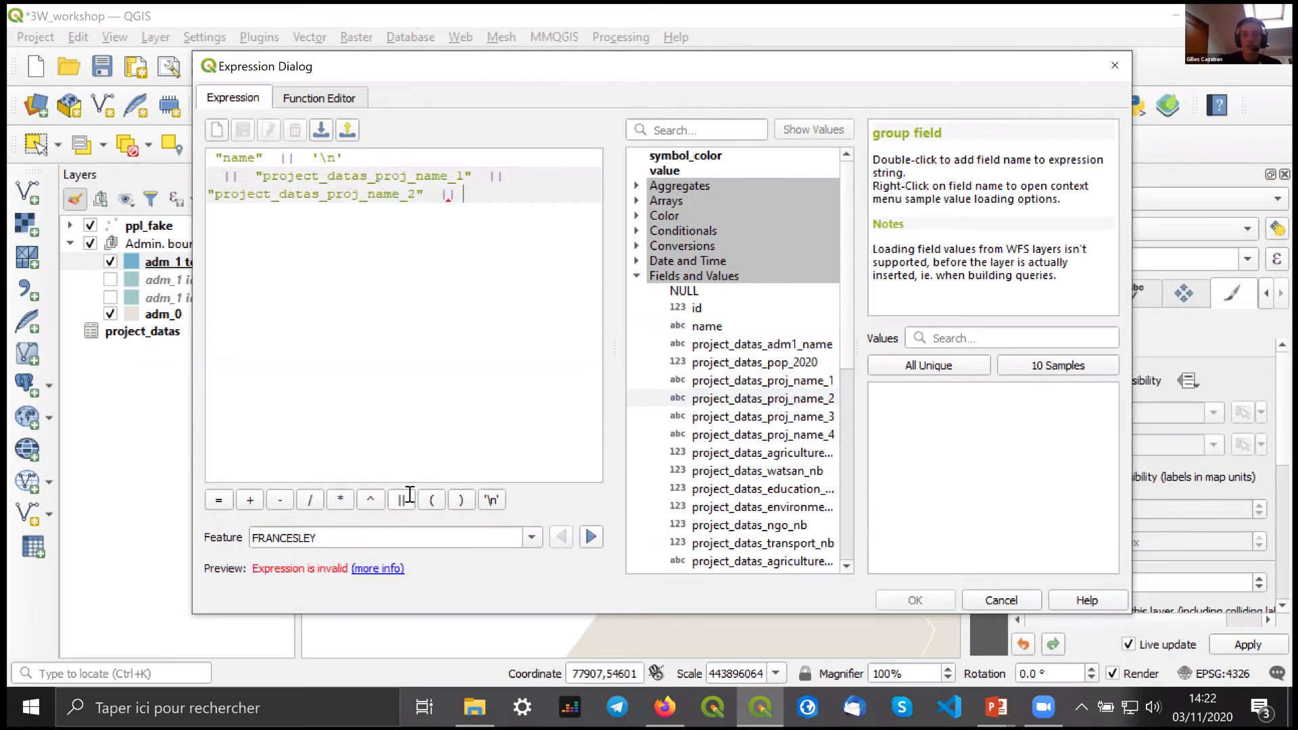
double_click(790, 417)
click(400, 500)
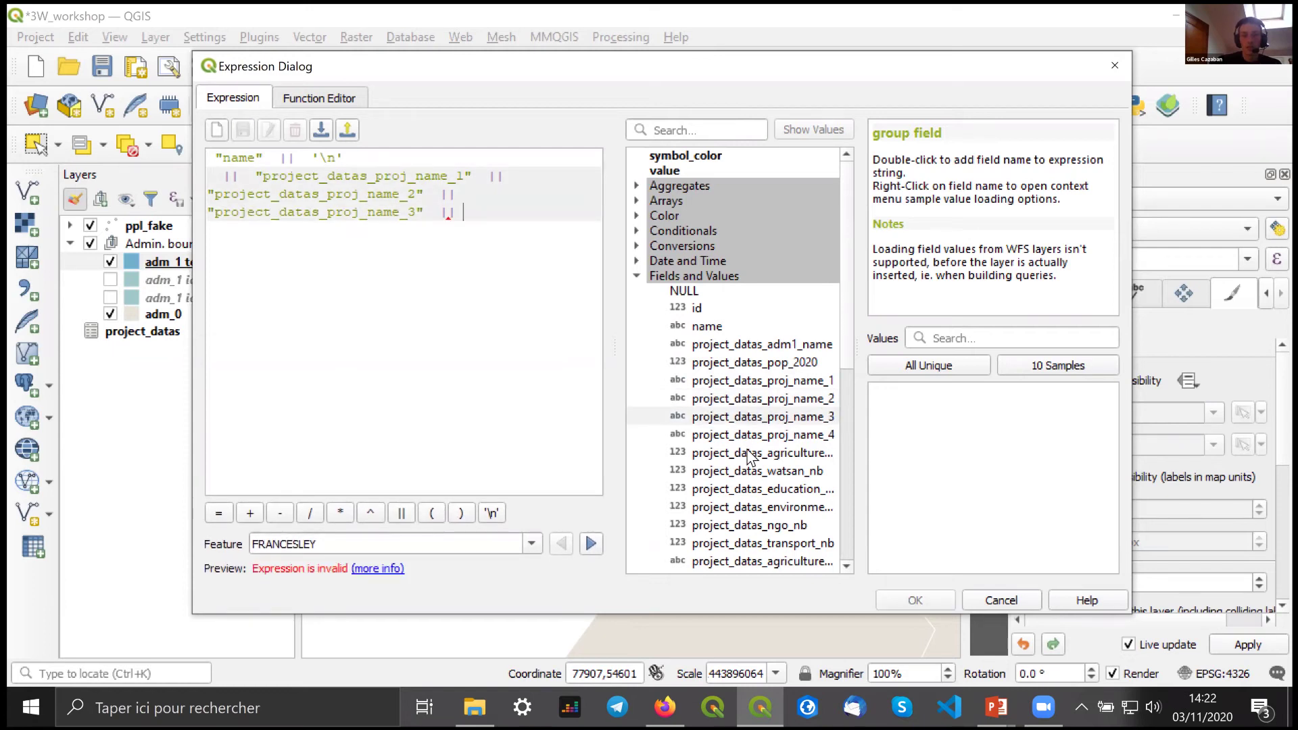
double_click(755, 436)
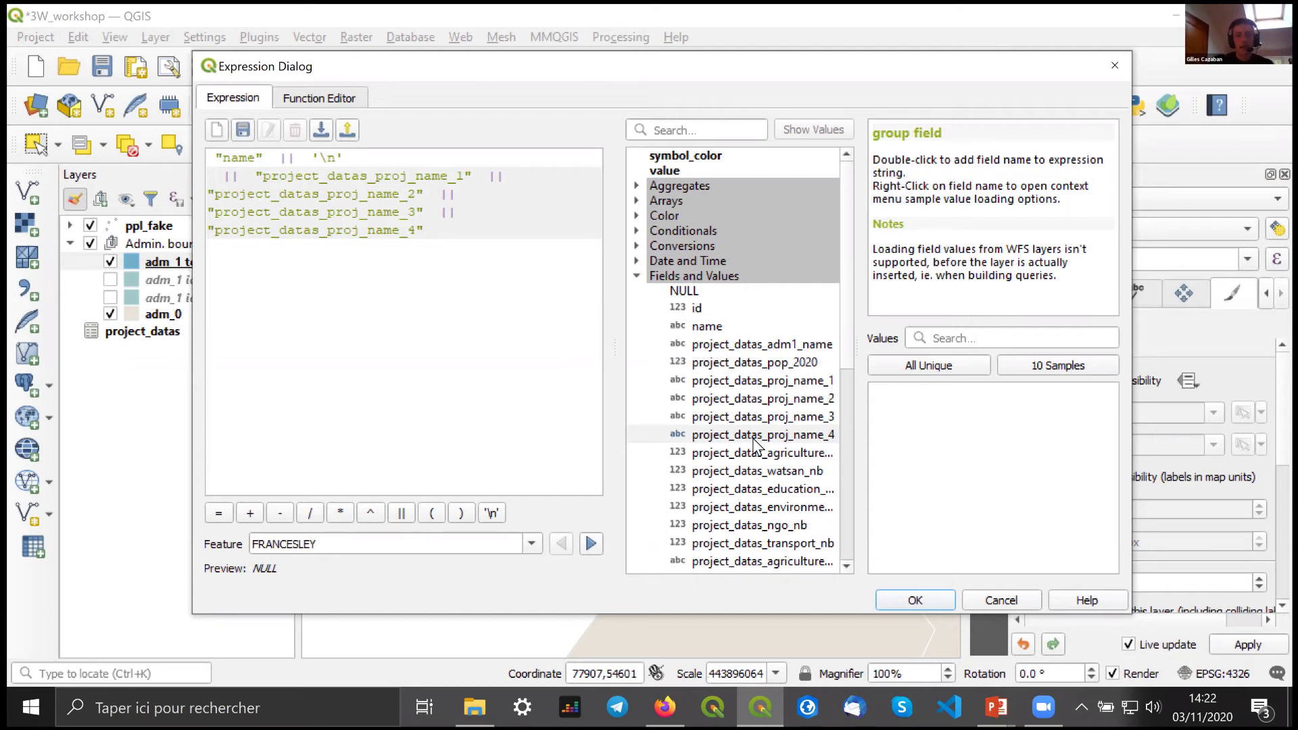
- Preview the label for NEW RUSBOUPIC and insert '\n' || before project_datas_proj_name_2 and project_datas_proj_name_3 in the expression
click(590, 546)
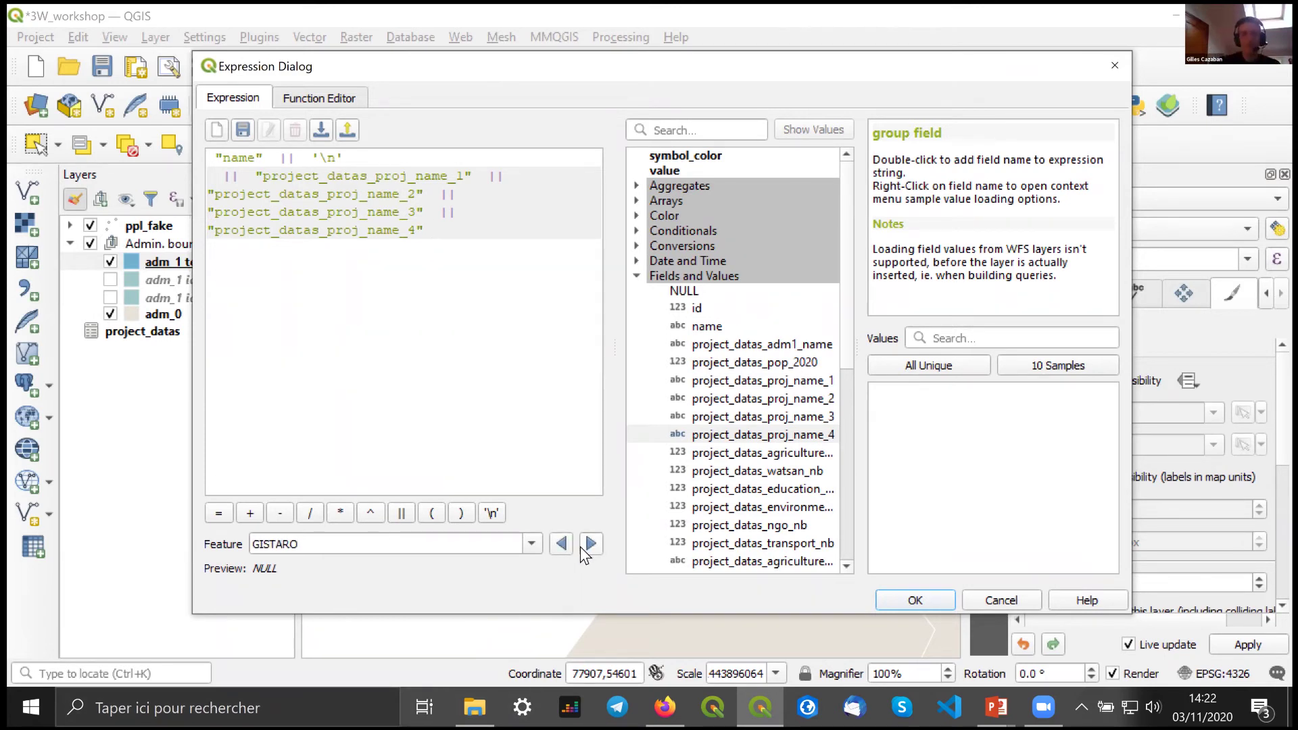
click(589, 546)
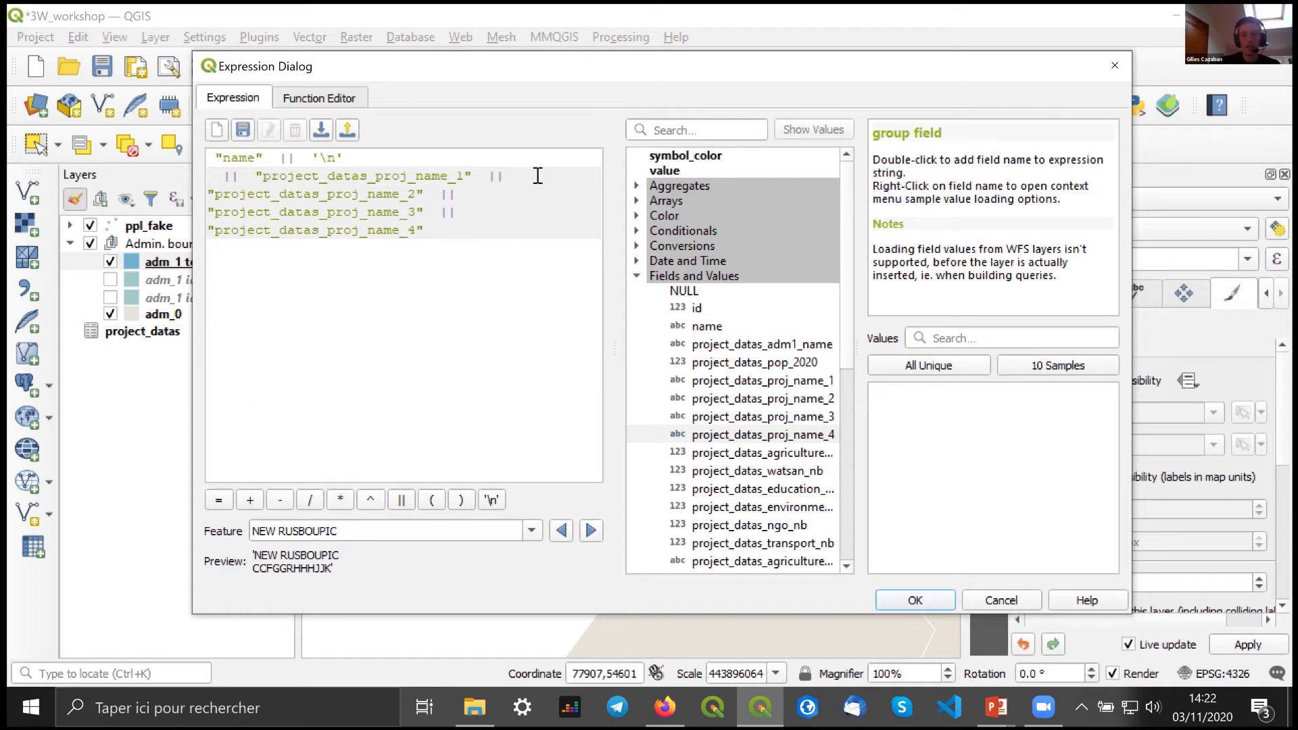
click(492, 500)
click(401, 487)
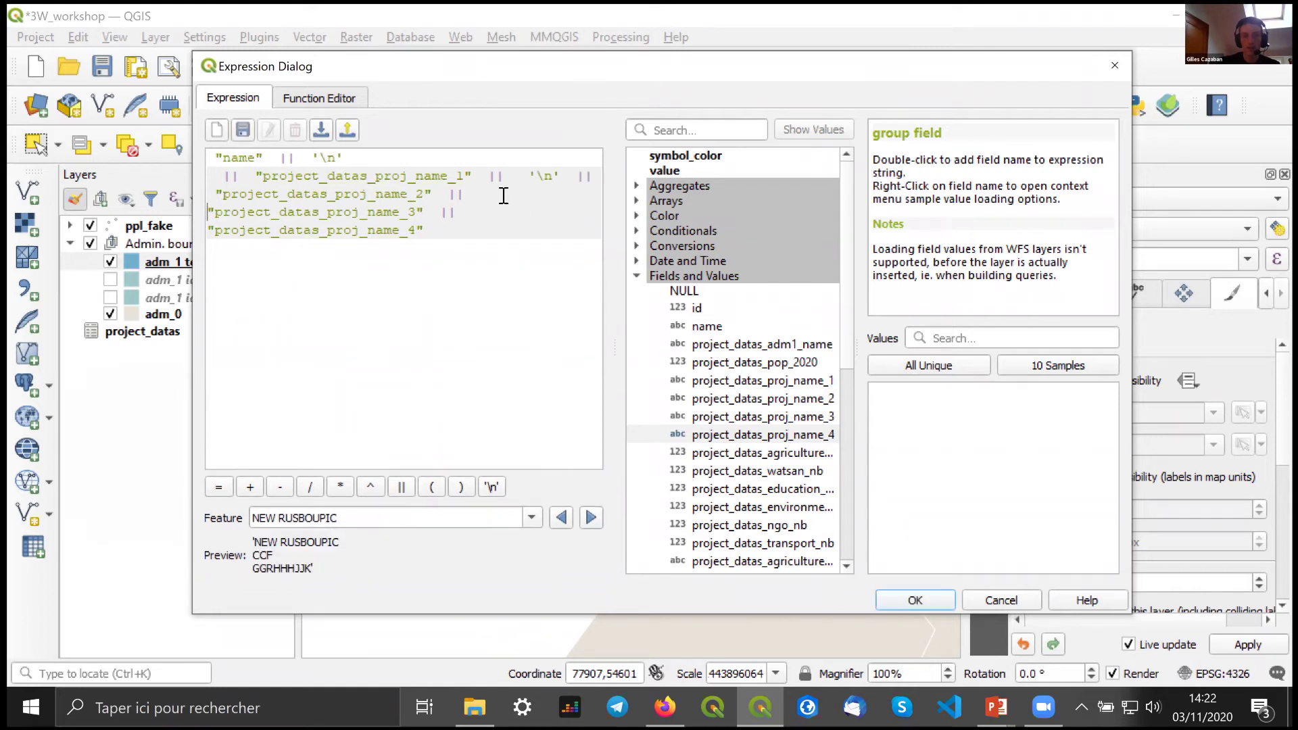
click(490, 488)
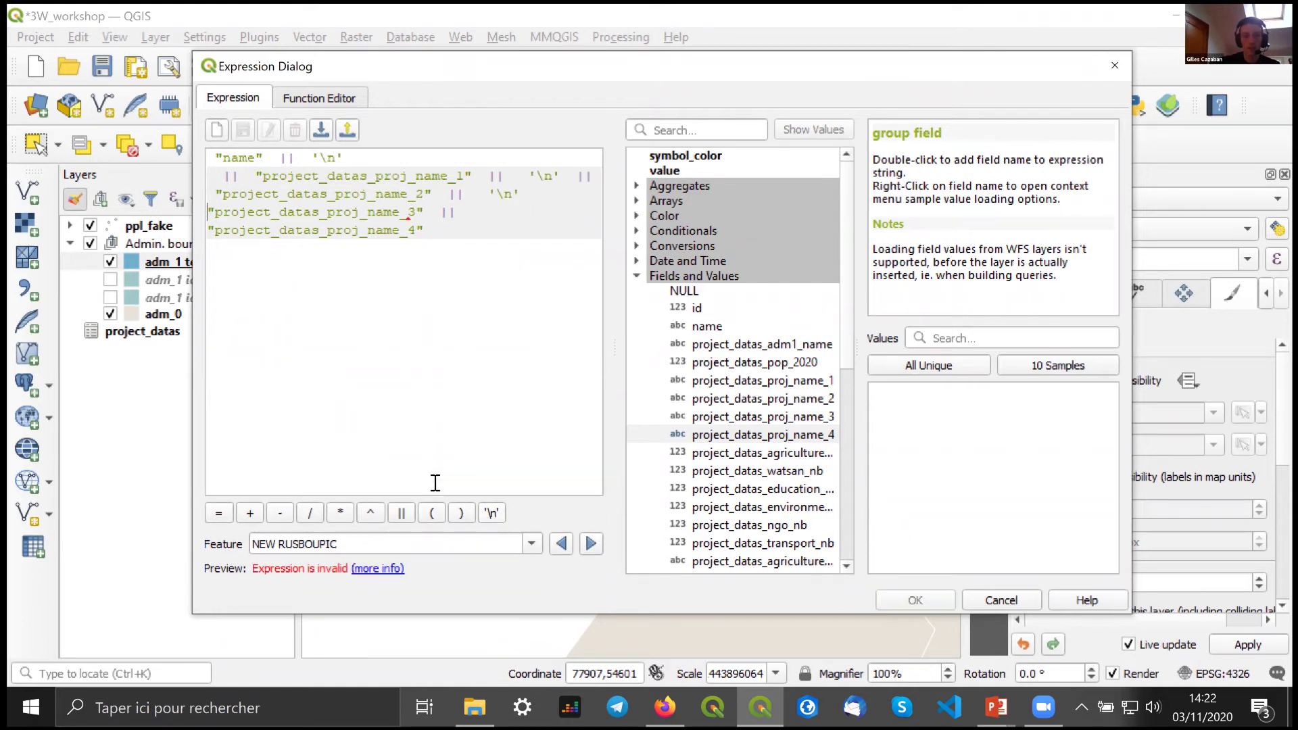
click(400, 515)
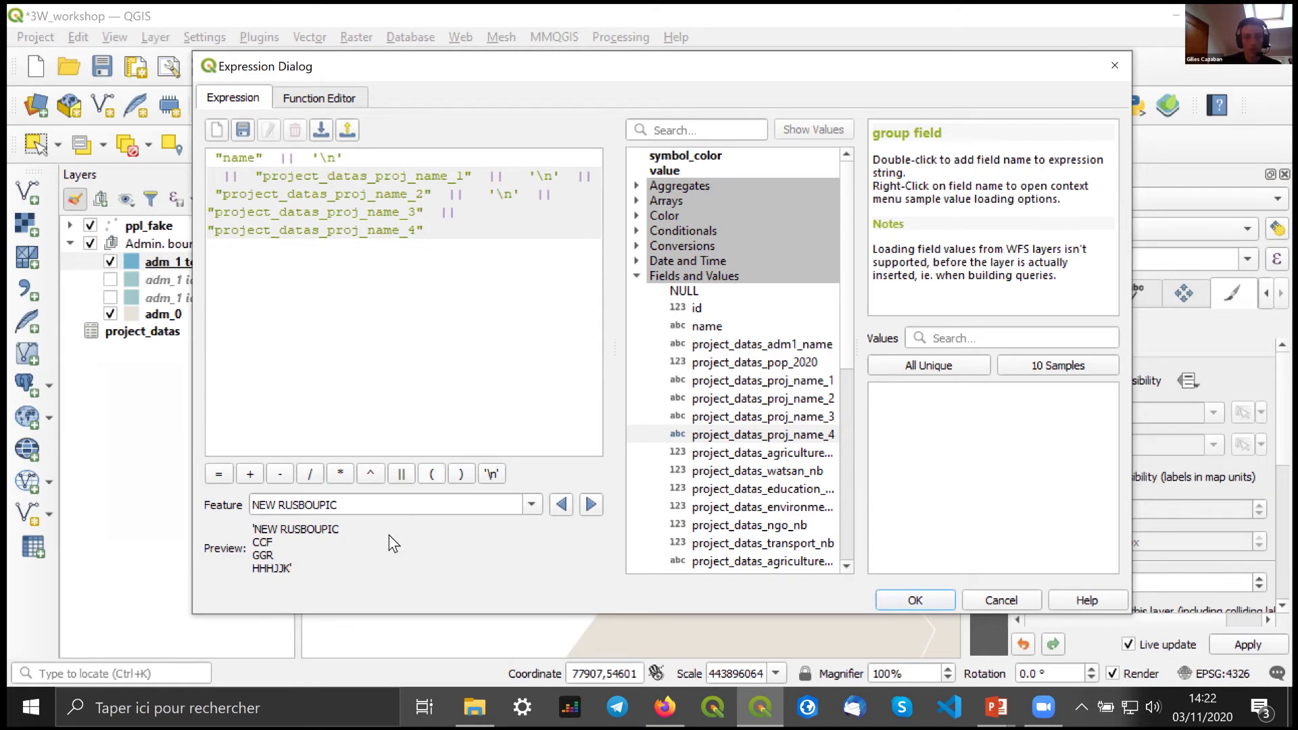
text(' ' ||)
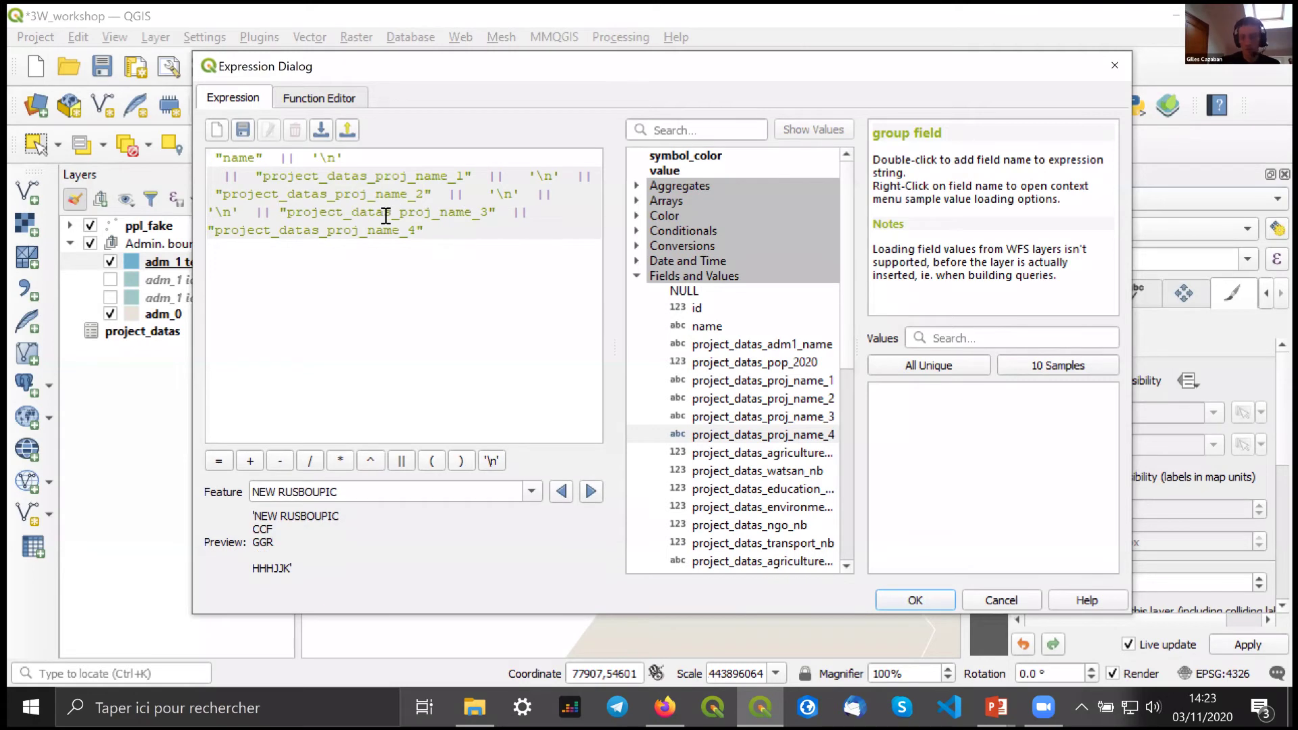
key(BackSpace)
key(BackSpace)
key(BackSpace)
key(BackSpace)
key(BackSpace)
key(BackSpace)
key(BackSpace)
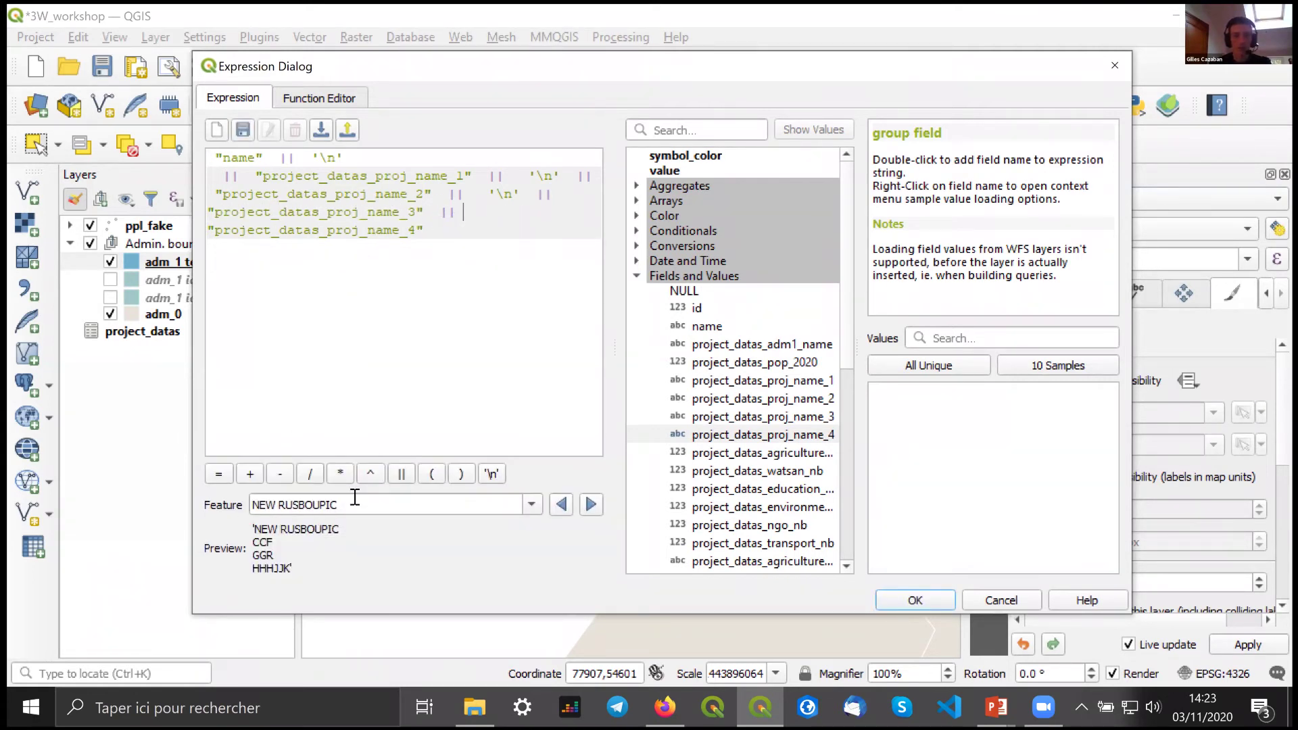
- Insert '\n' || before project_datas_proj_name_4 in the label expression
click(492, 475)
click(401, 514)
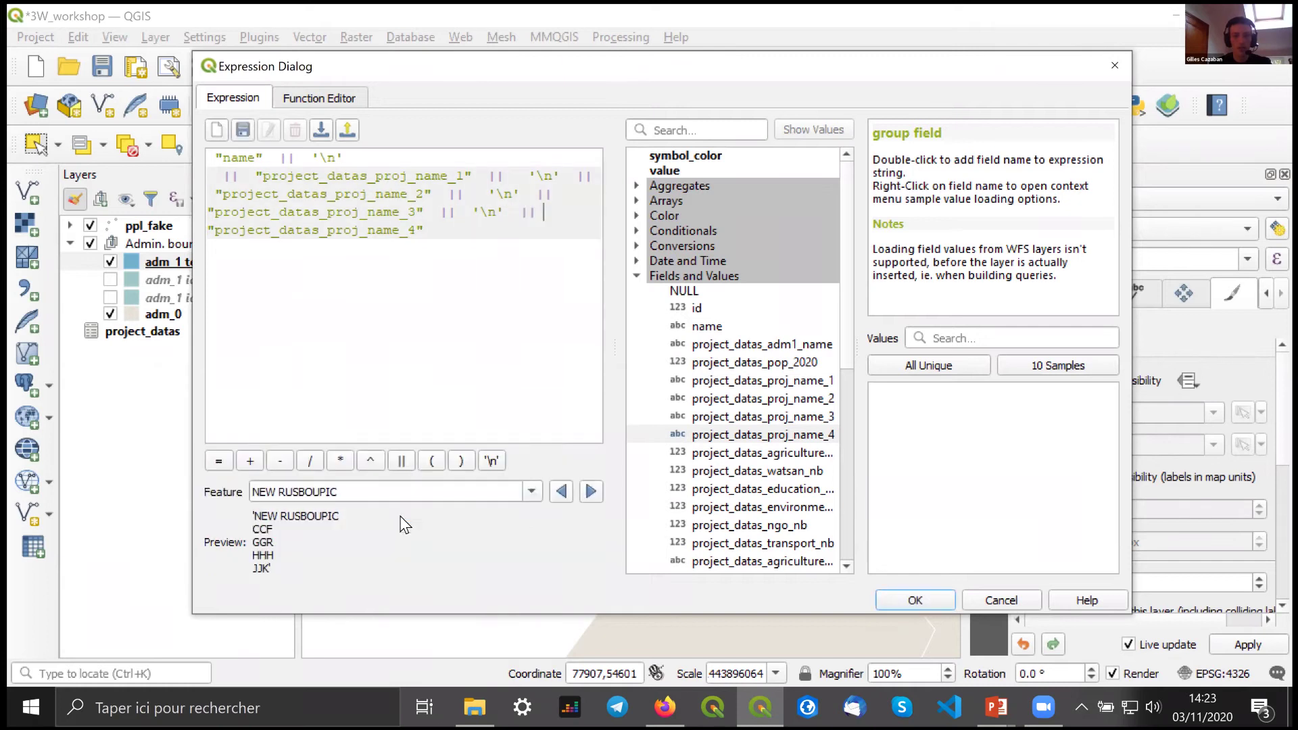
- Go through the label preview of each adm_1 feature to compare areas with and without four project names
click(591, 491)
click(591, 491)
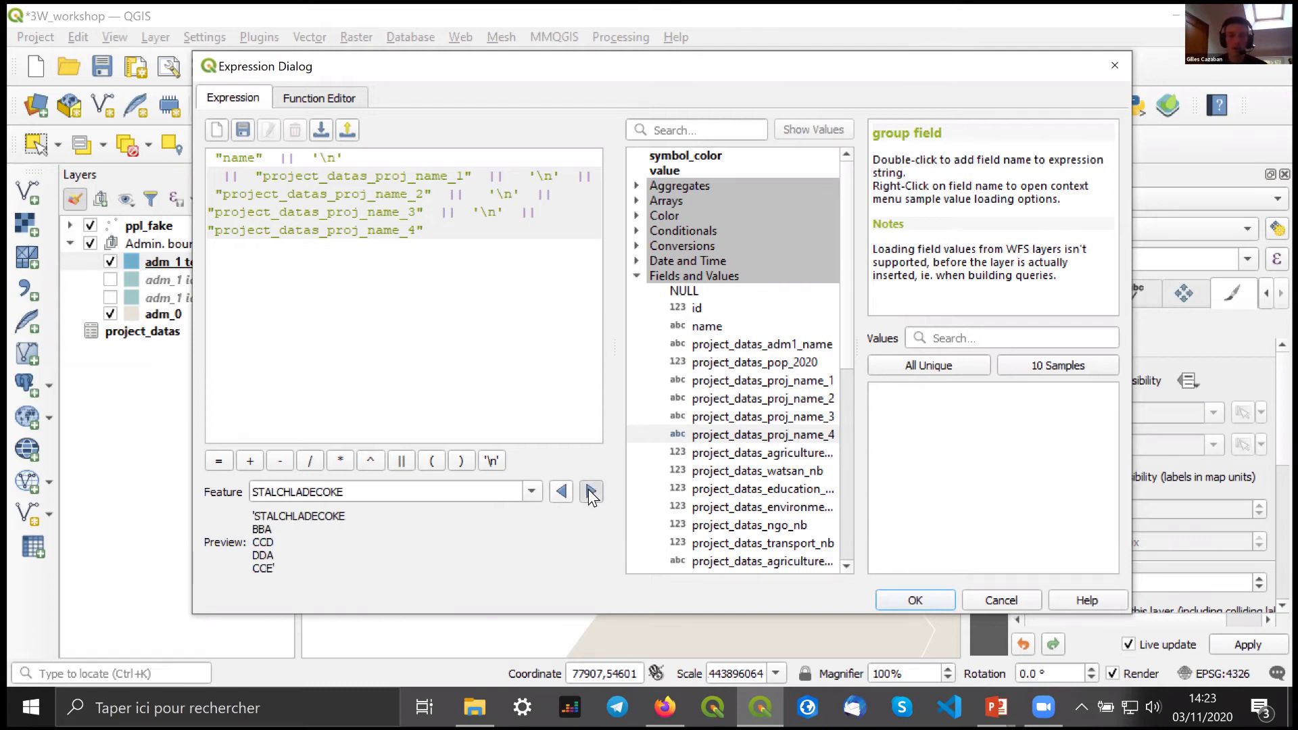
click(591, 492)
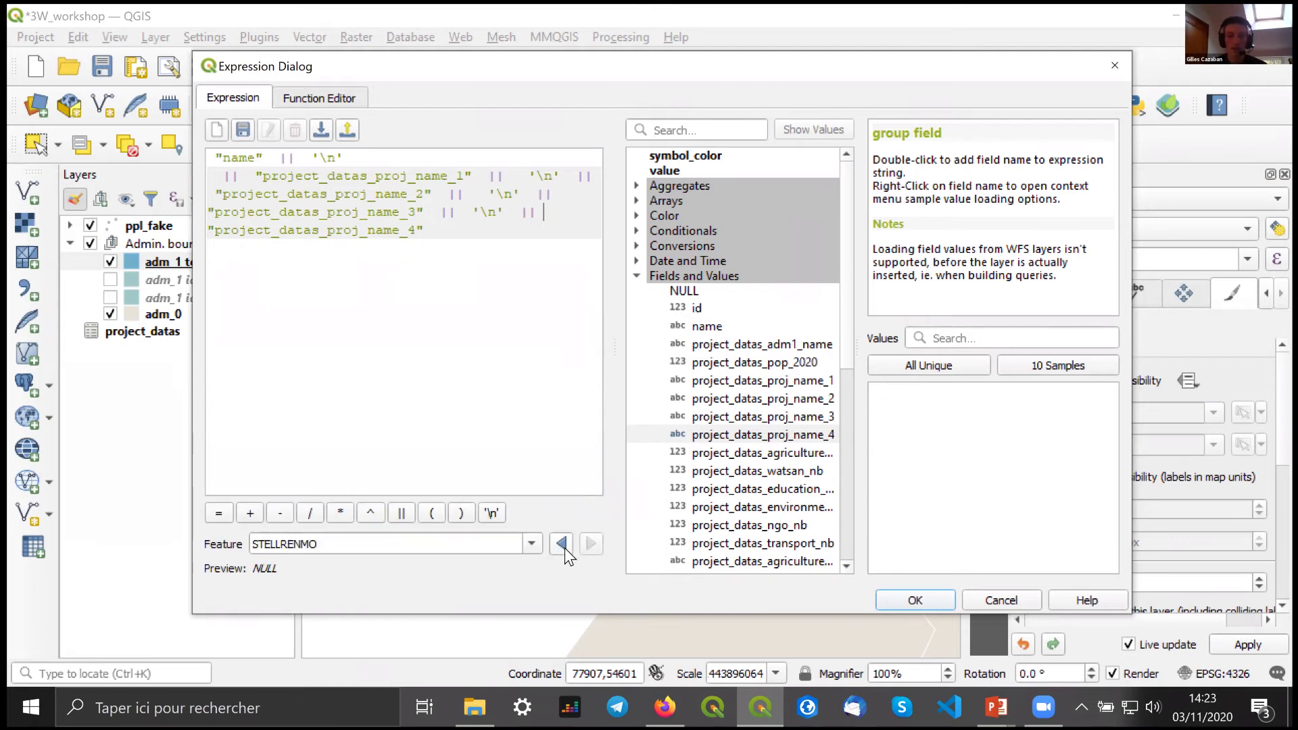
click(565, 548)
click(563, 496)
click(561, 495)
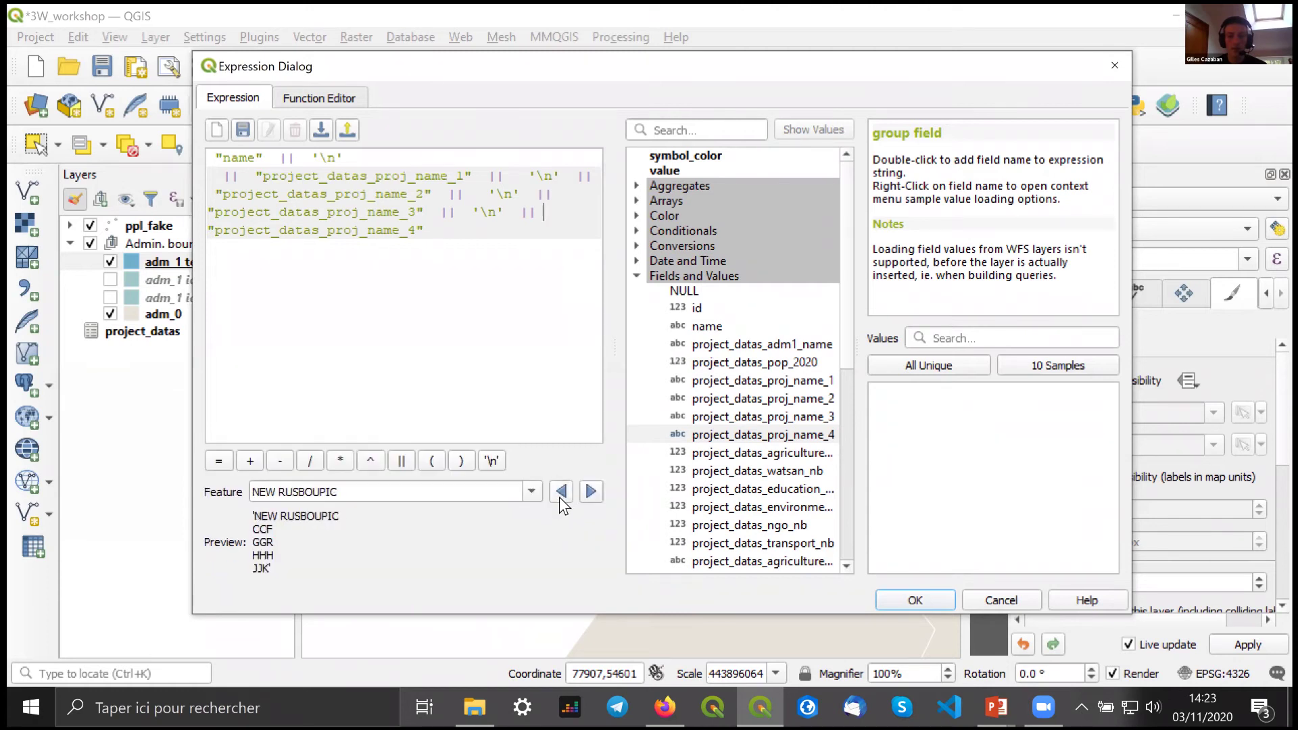
click(562, 496)
click(565, 545)
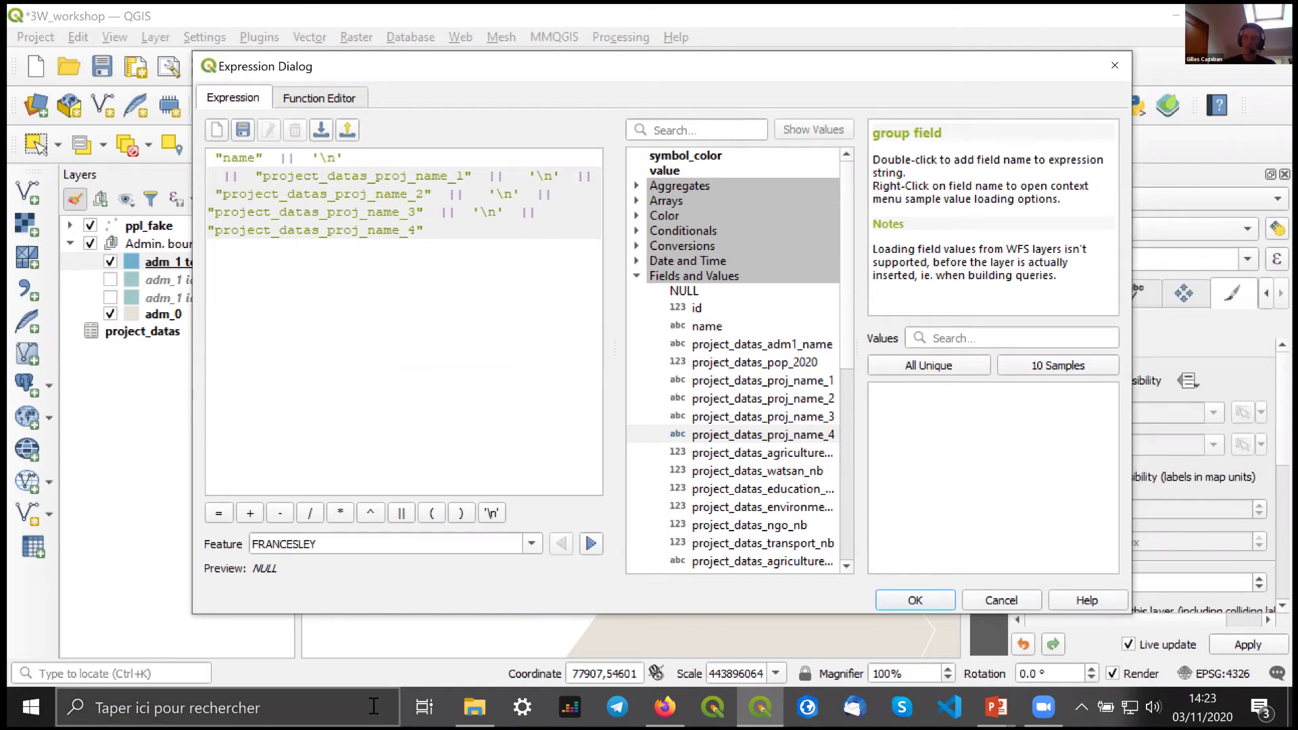
click(593, 545)
click(593, 545)
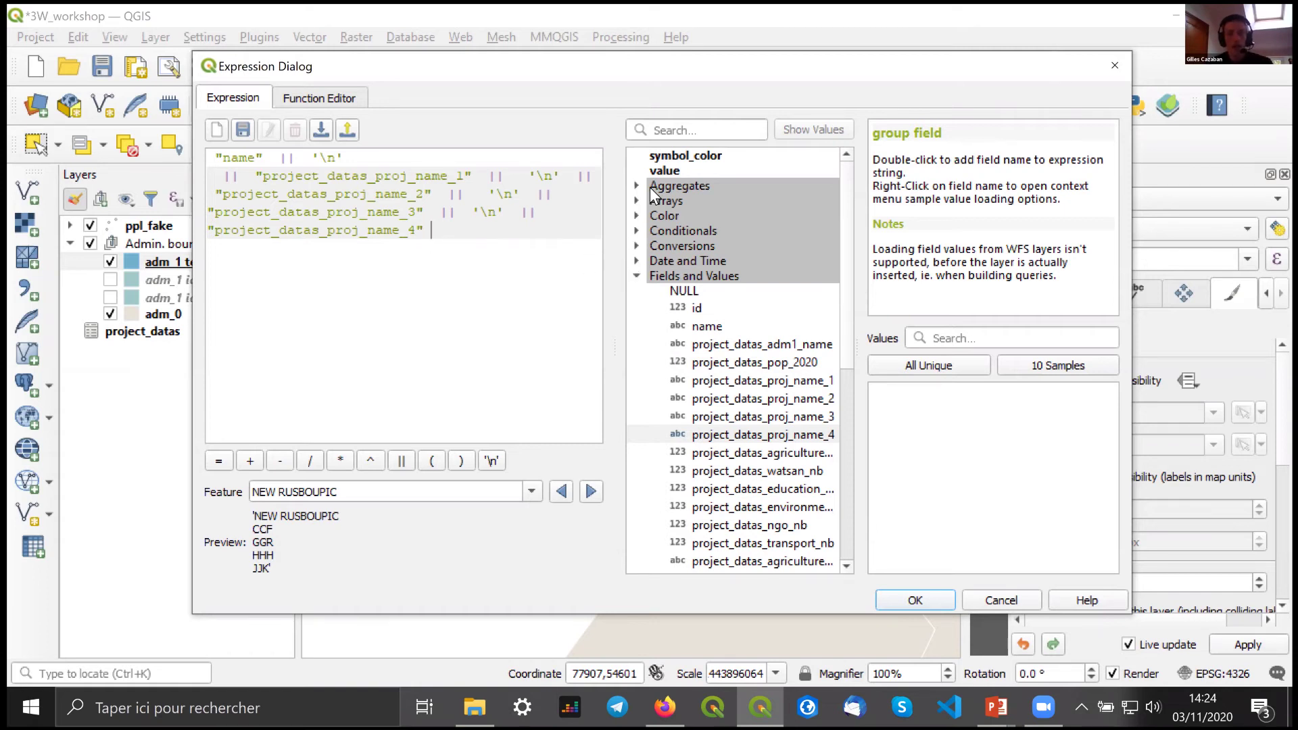
- Search the expression functions for coalesce and read its help
click(660, 129)
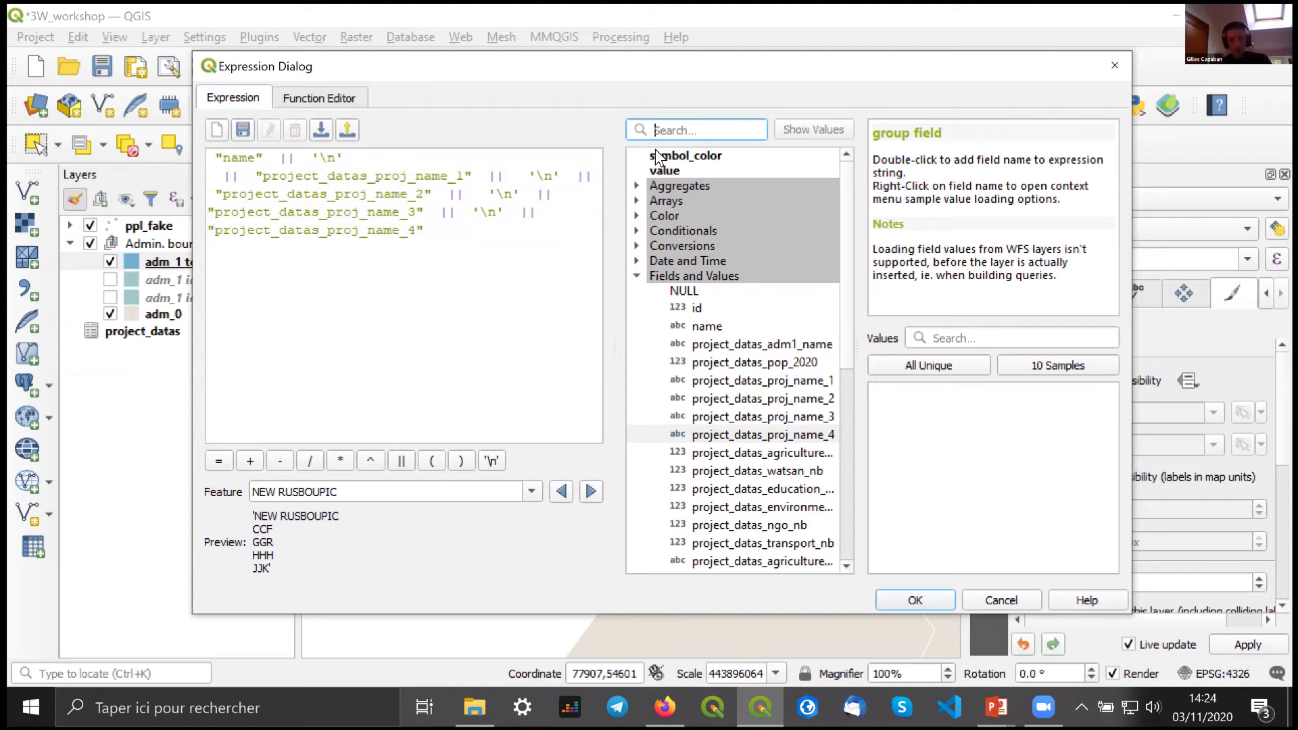
text(c)
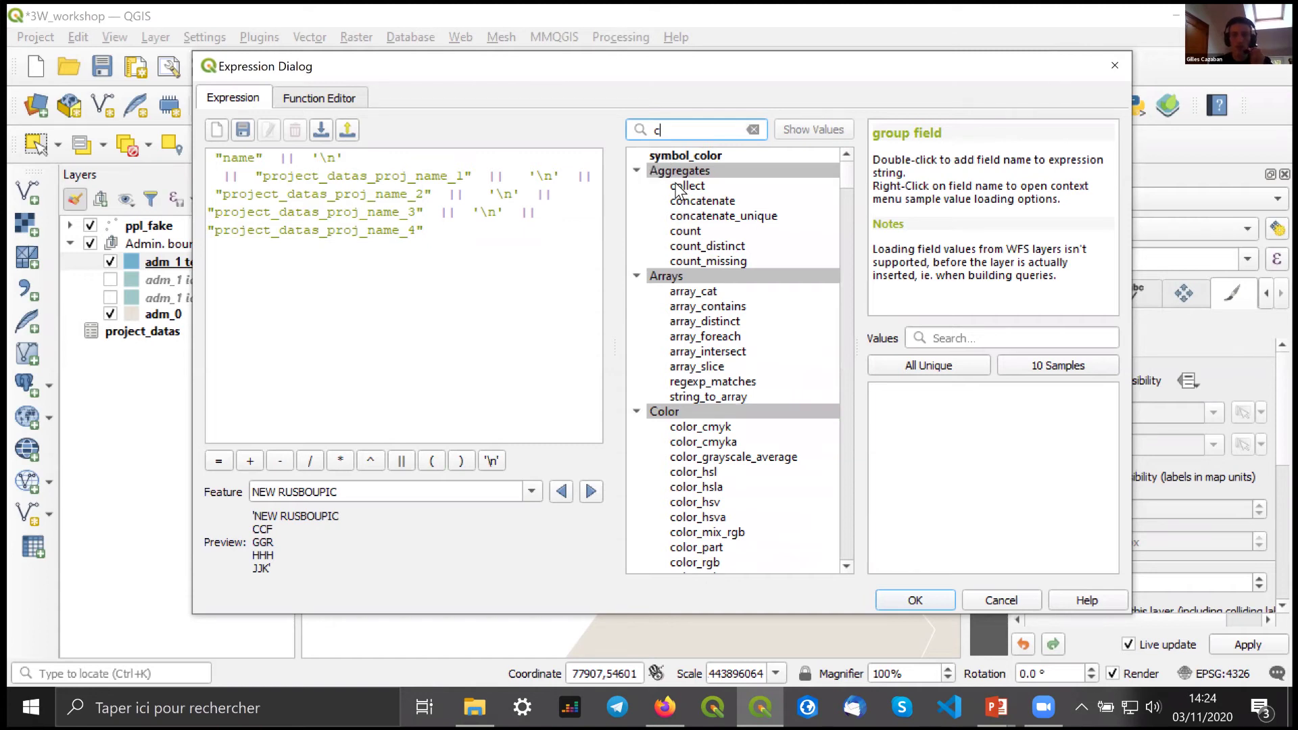
text(oalesce)
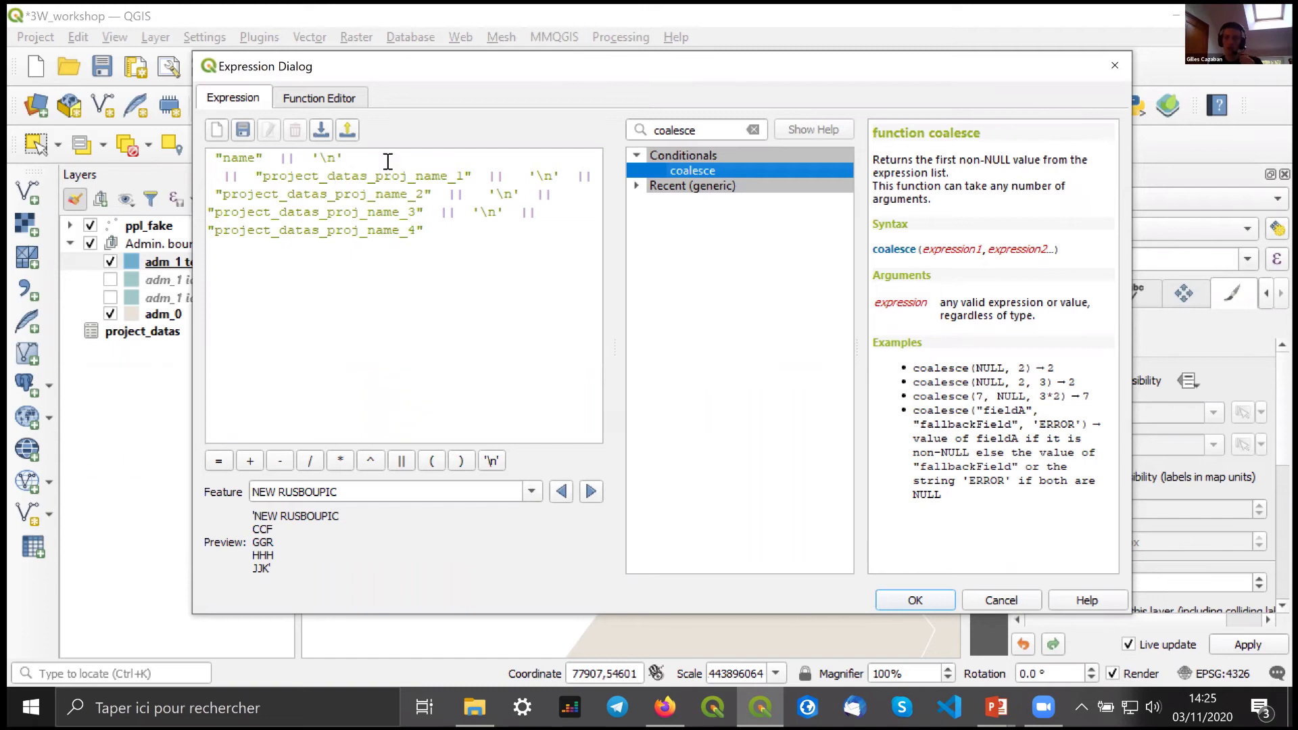
click(520, 176)
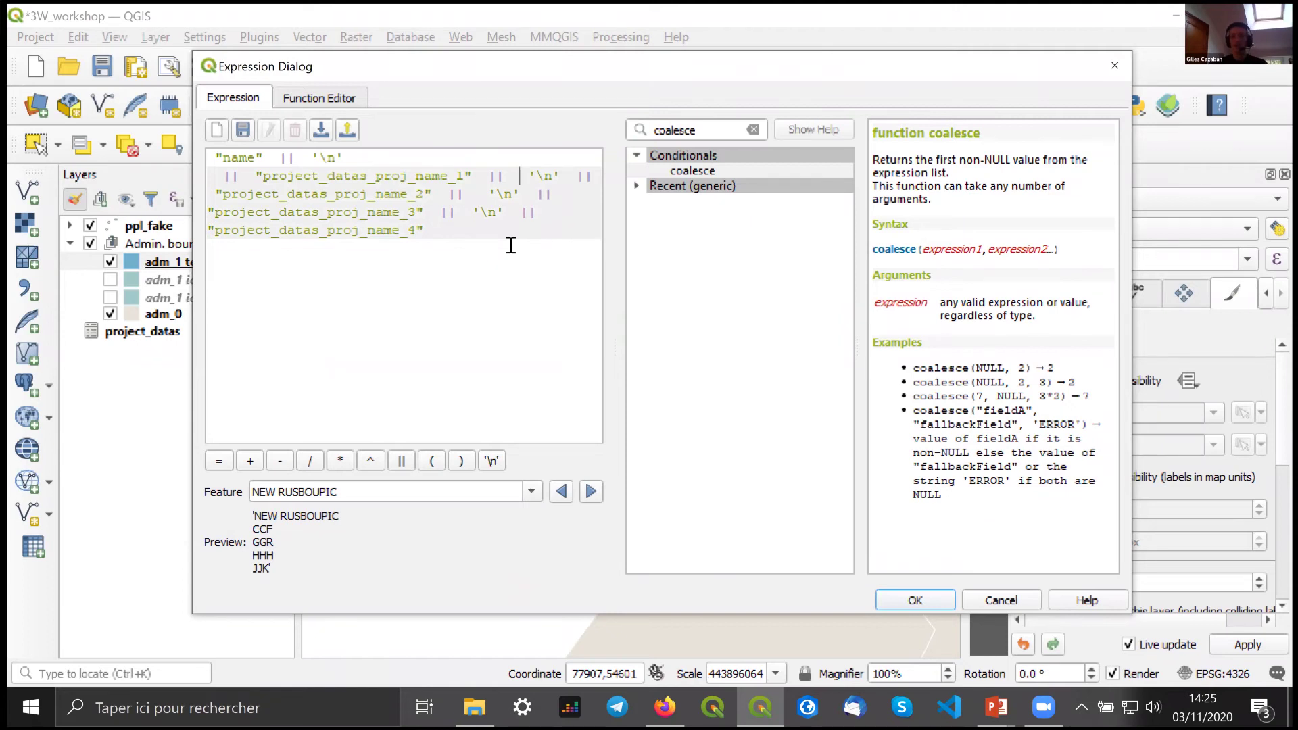
click(527, 176)
drag(548, 174, 561, 174)
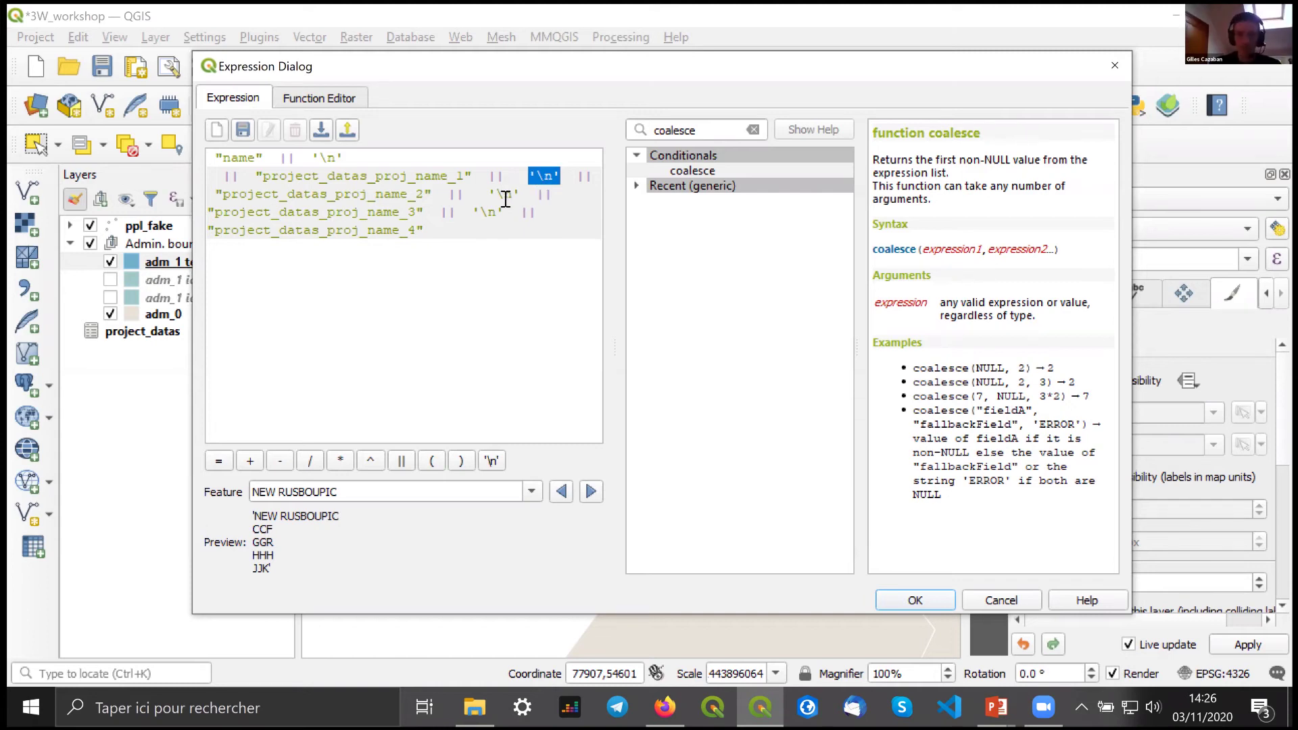
click(520, 180)
click(255, 177)
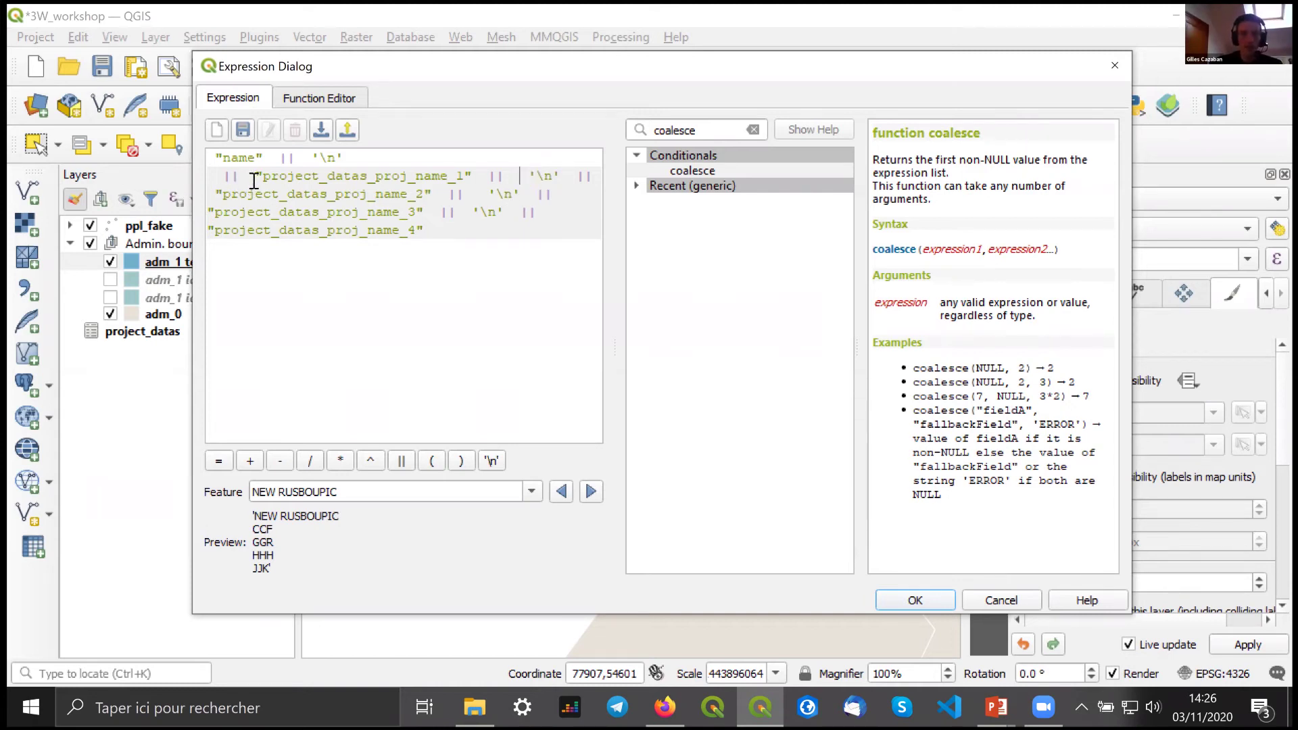
- Wrap the first '\n' and project_datas_proj_name_1 in coalesce( ), starting on a new line, and preview the label on the different features
click(310, 158)
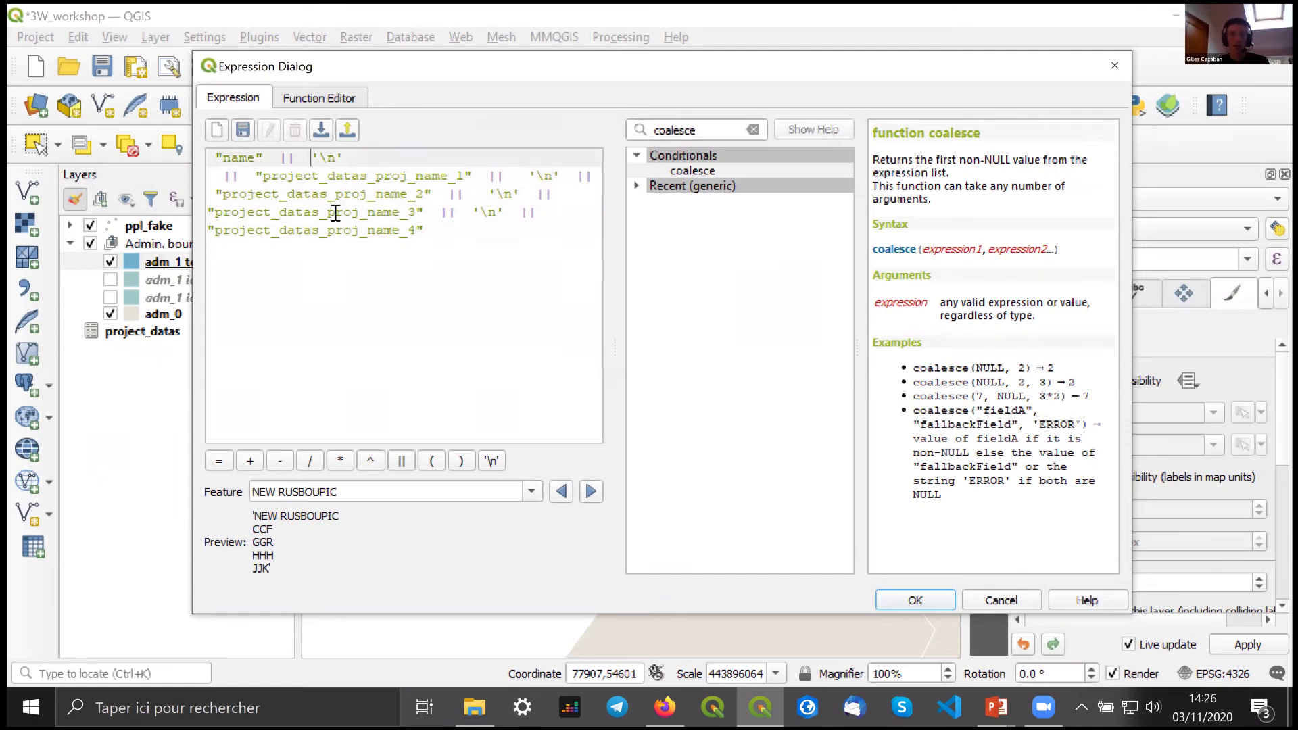
key(Return)
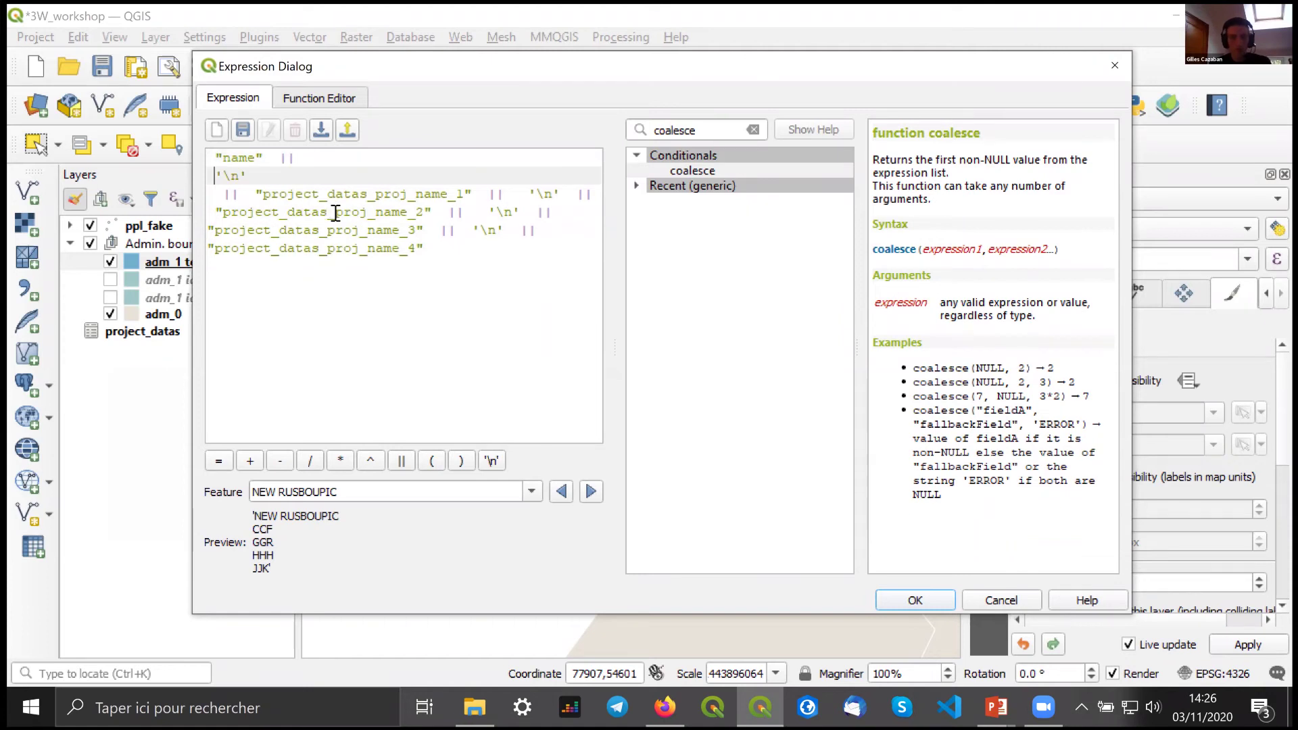
text(coalesce)
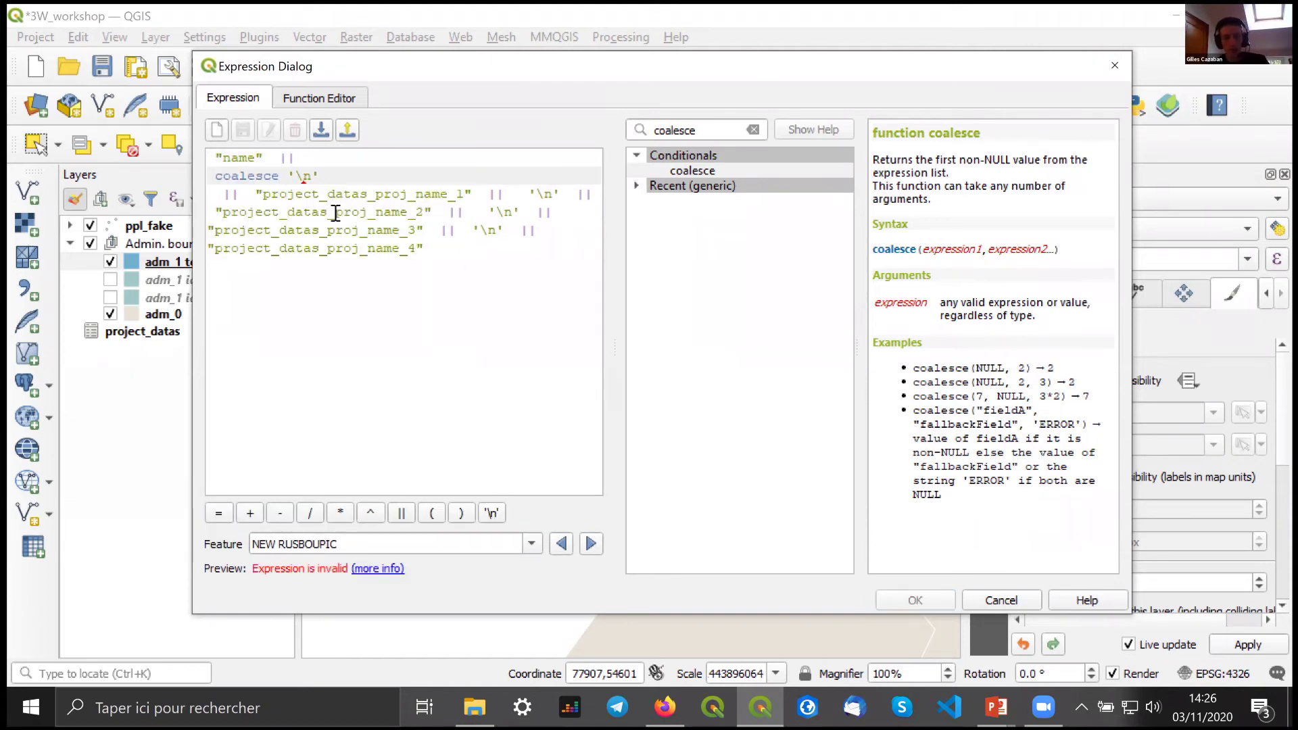
key(BackSpace)
text(()
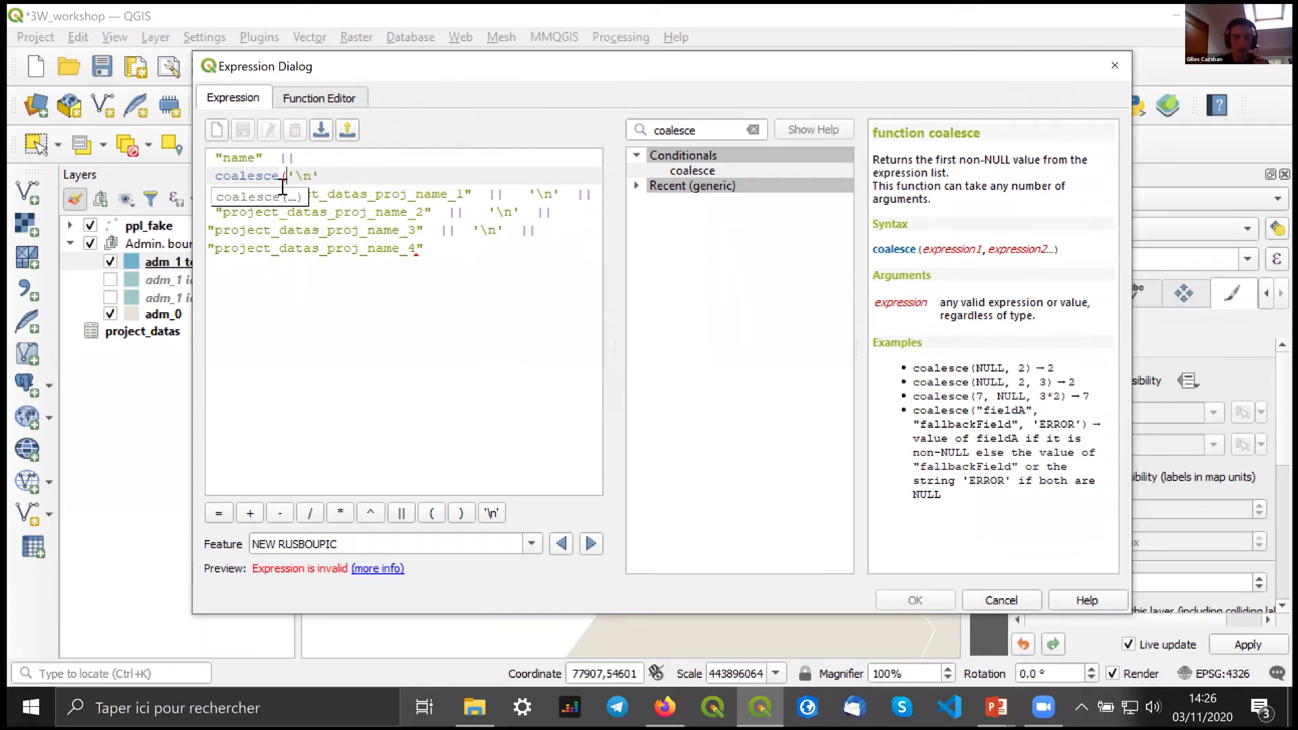
click(473, 233)
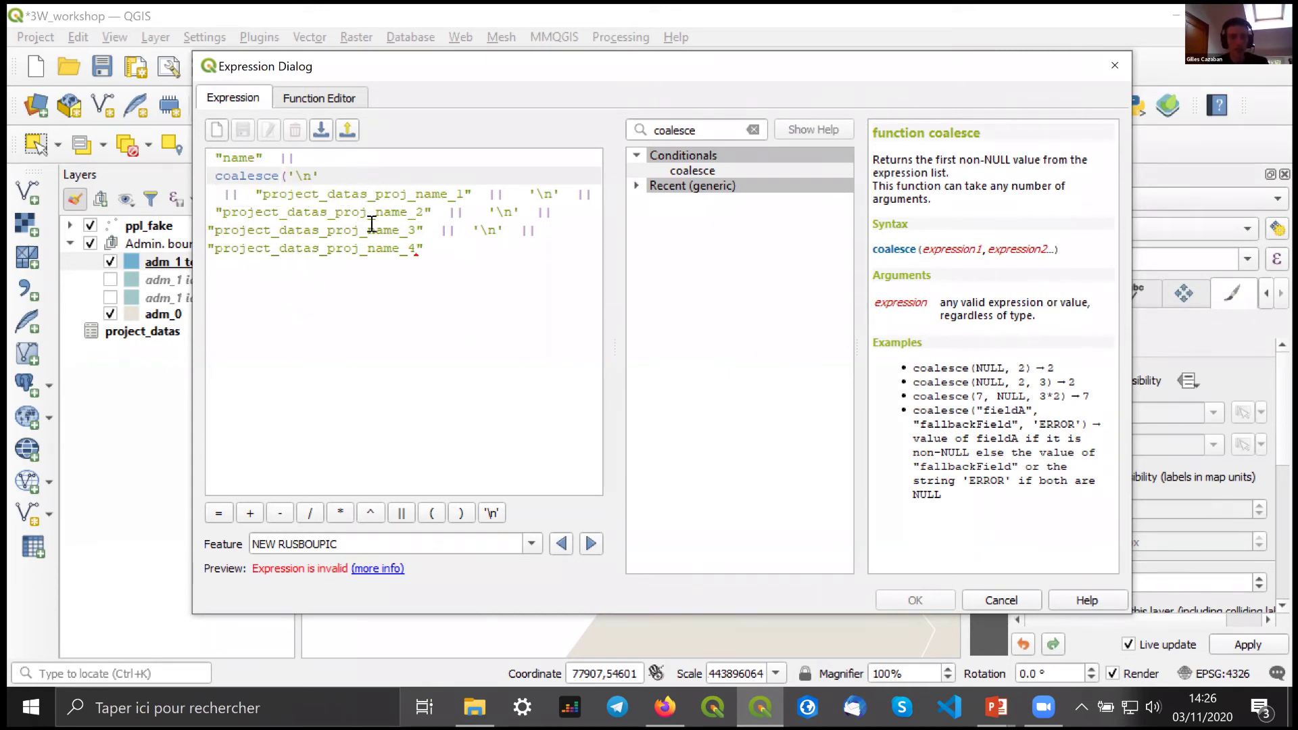
click(481, 196)
text())
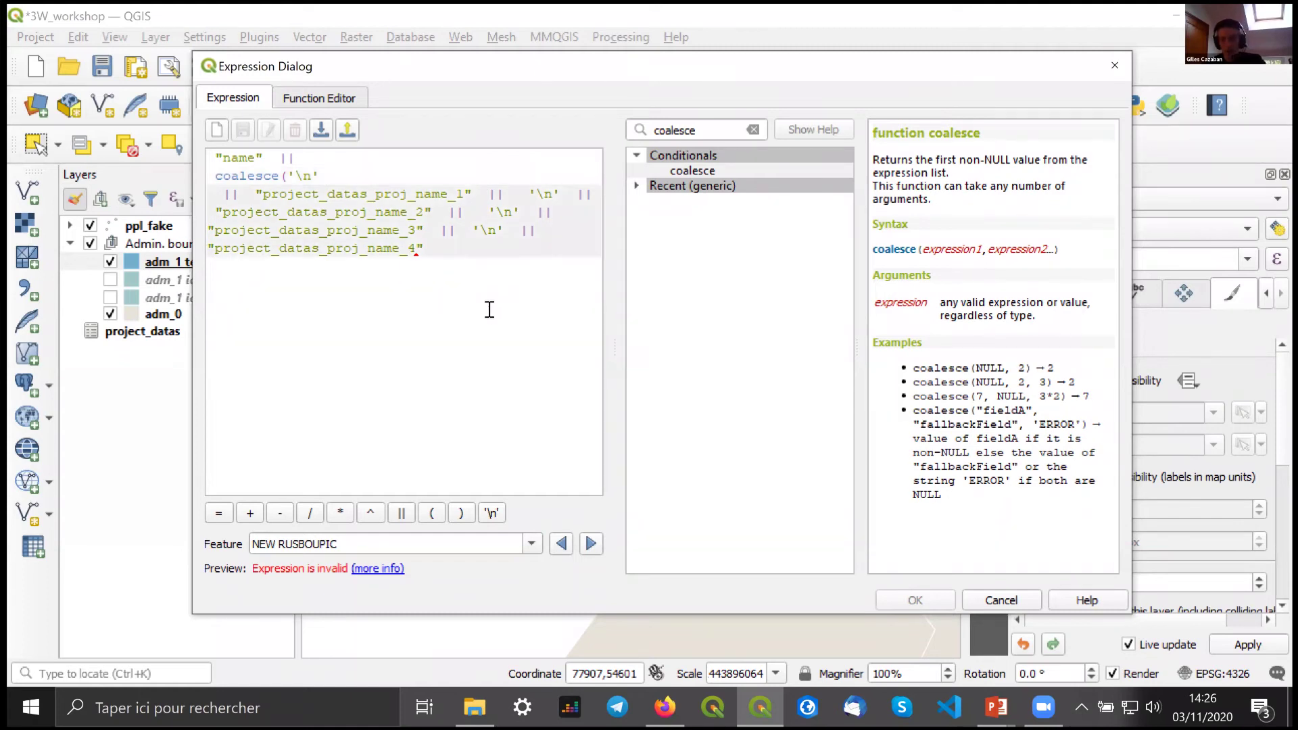
click(482, 196)
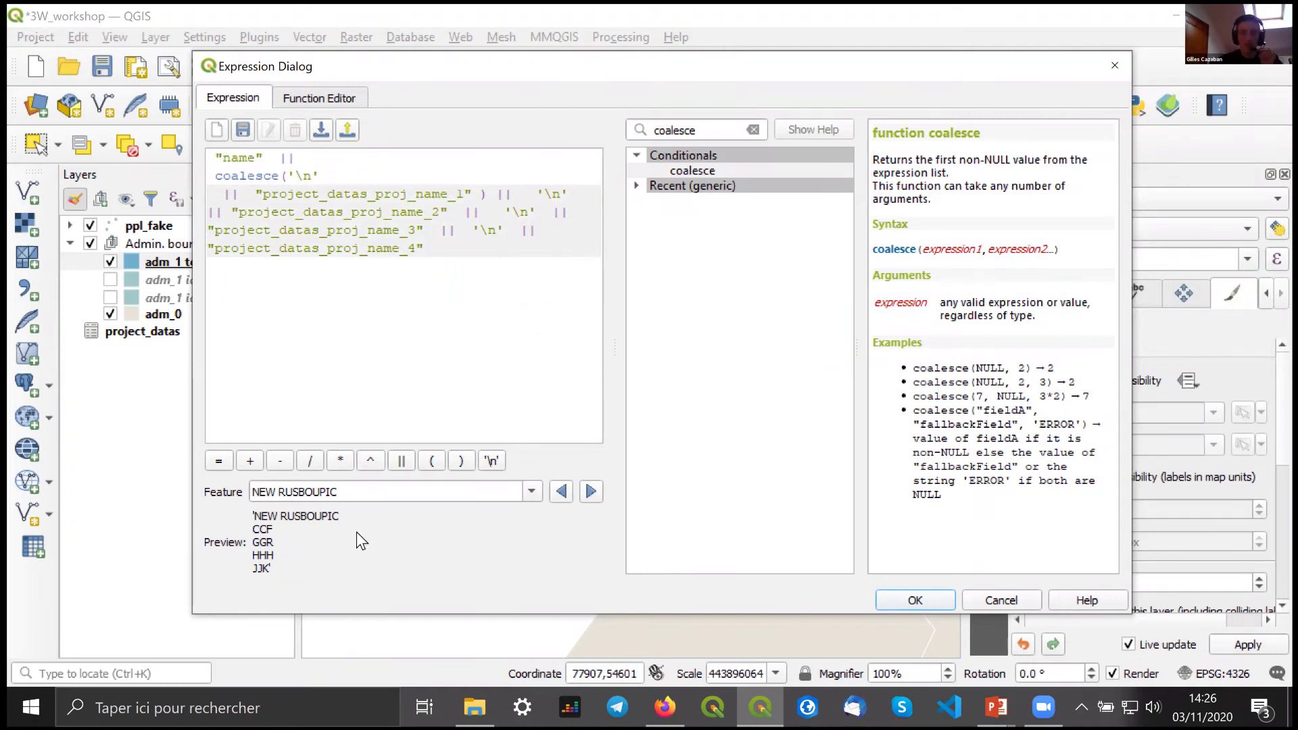
click(560, 492)
click(562, 544)
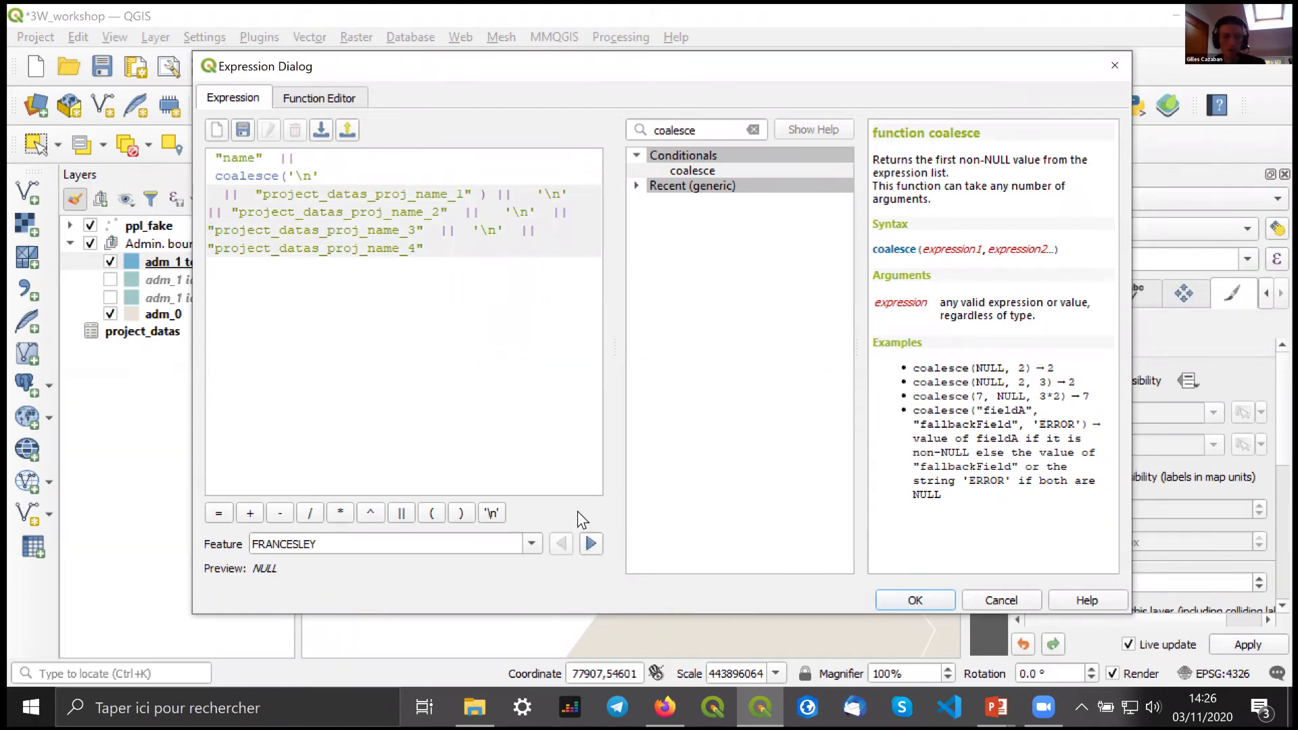
click(591, 544)
click(591, 544)
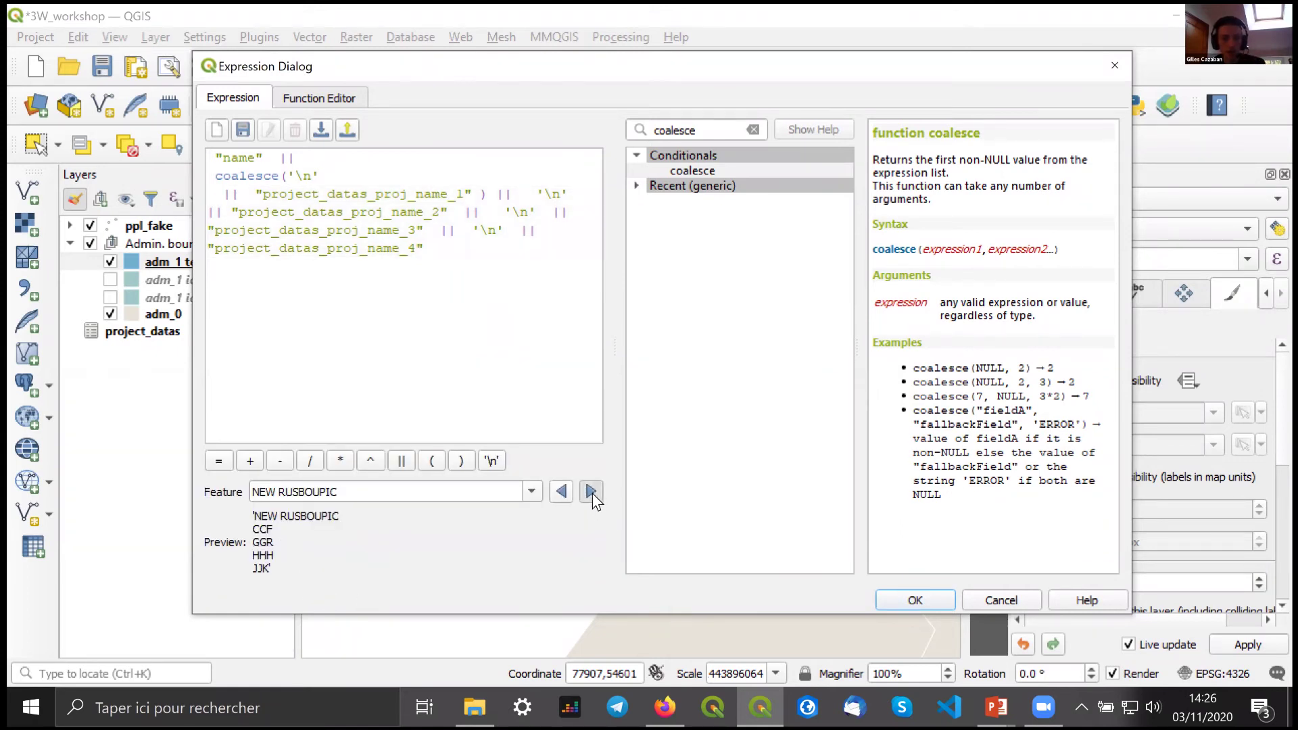
click(591, 492)
- Add an empty string '' as the fallback argument after project_datas_proj_name_1 in coalesce and preview other features
triple_click(476, 196)
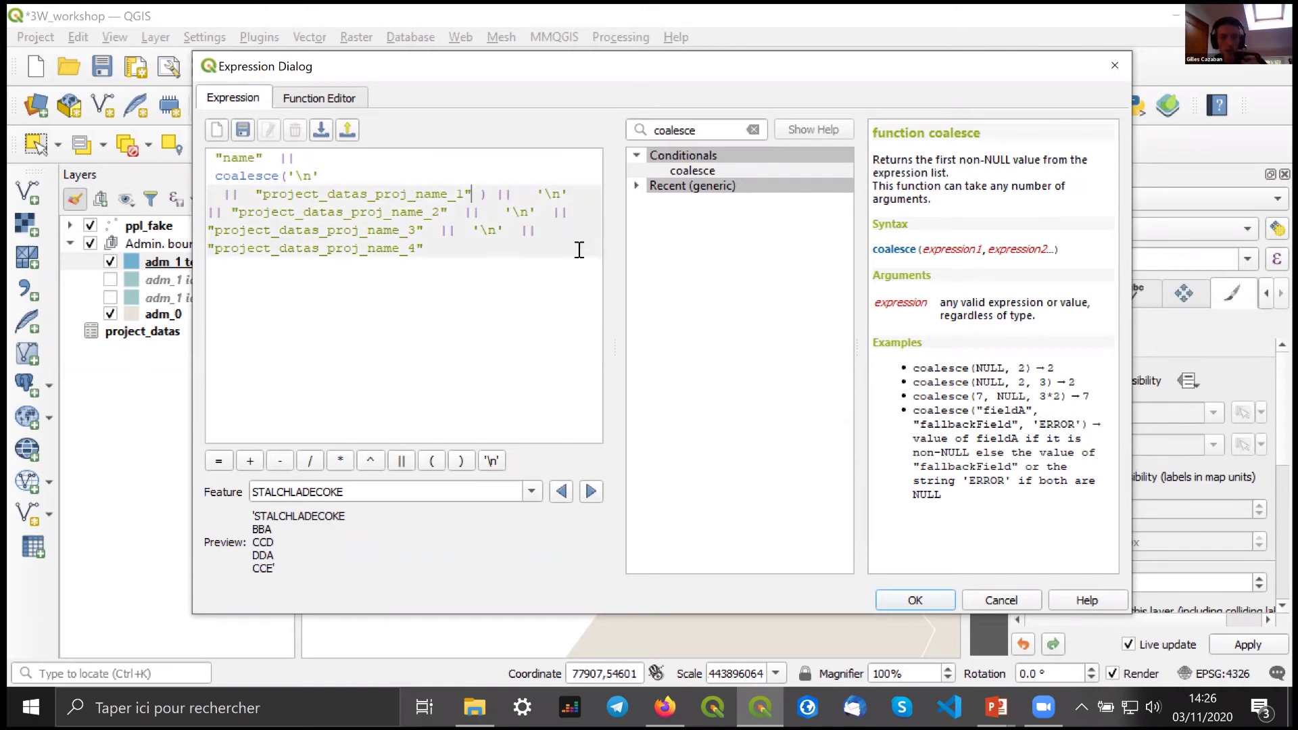
text(, '')
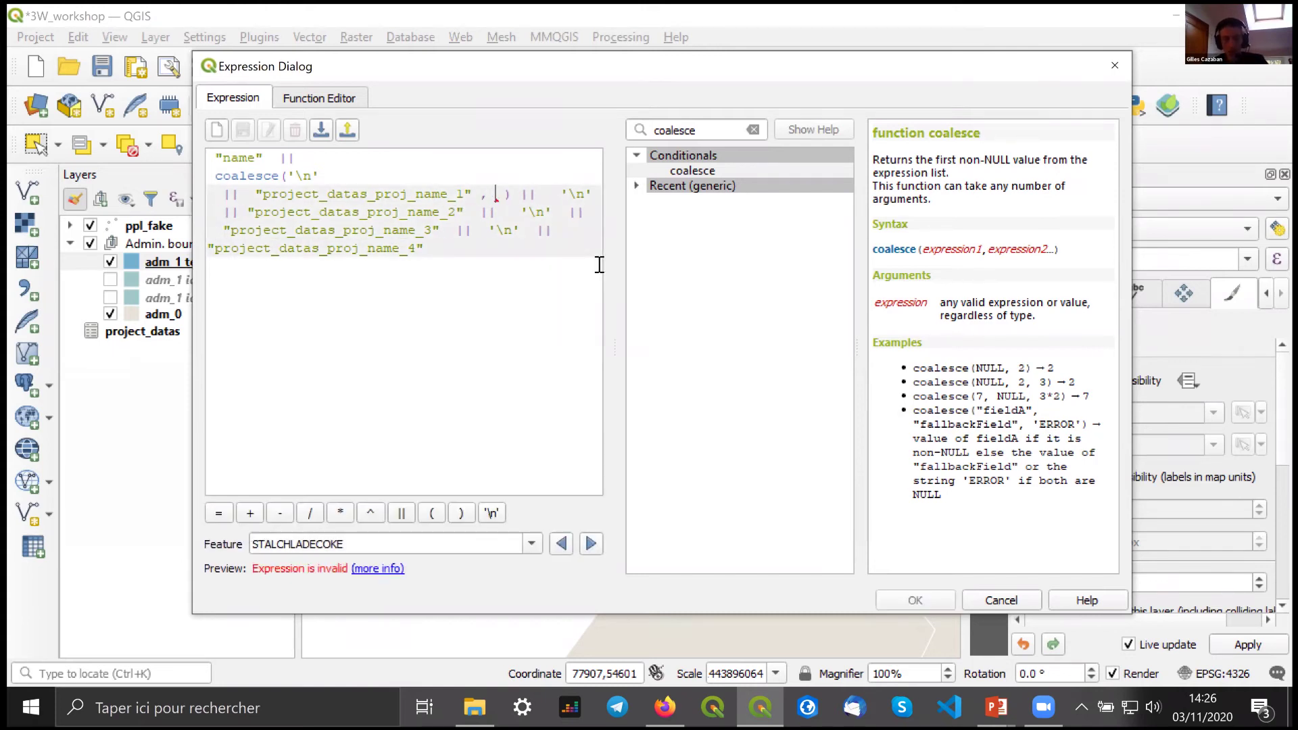
click(591, 491)
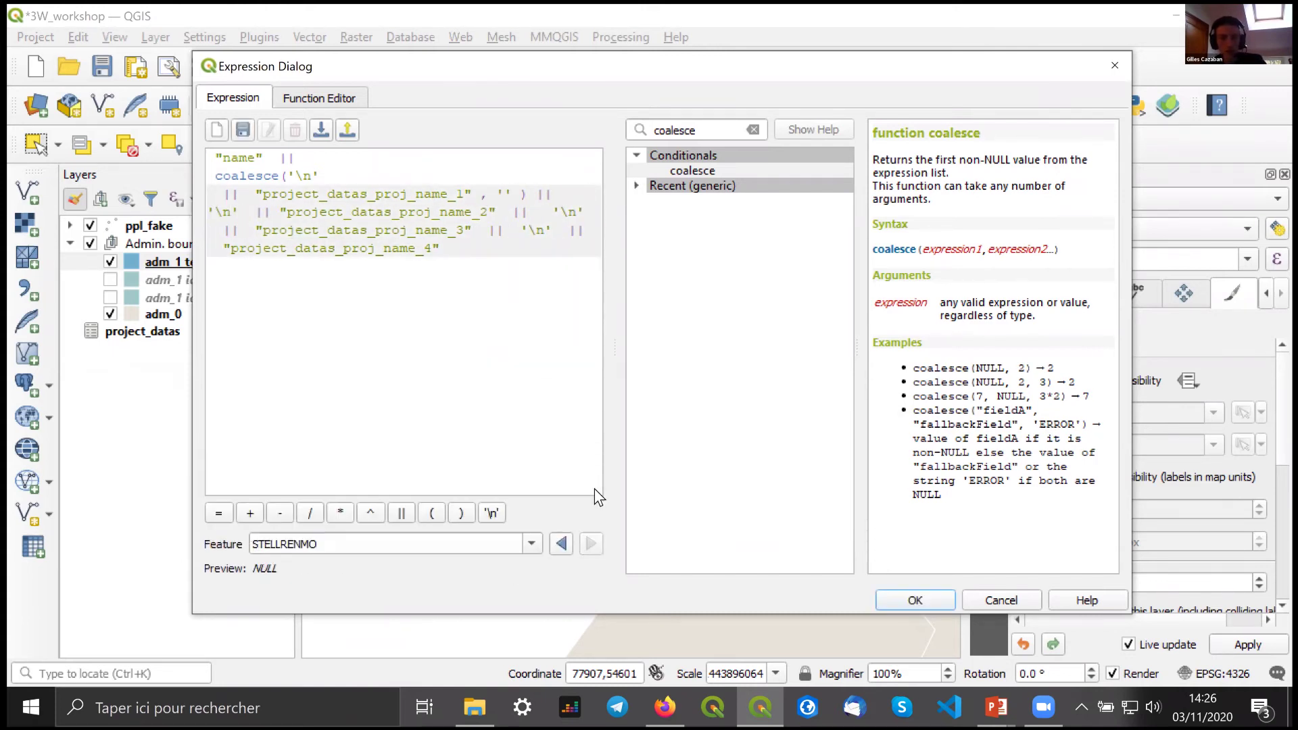
click(568, 549)
click(568, 495)
click(566, 490)
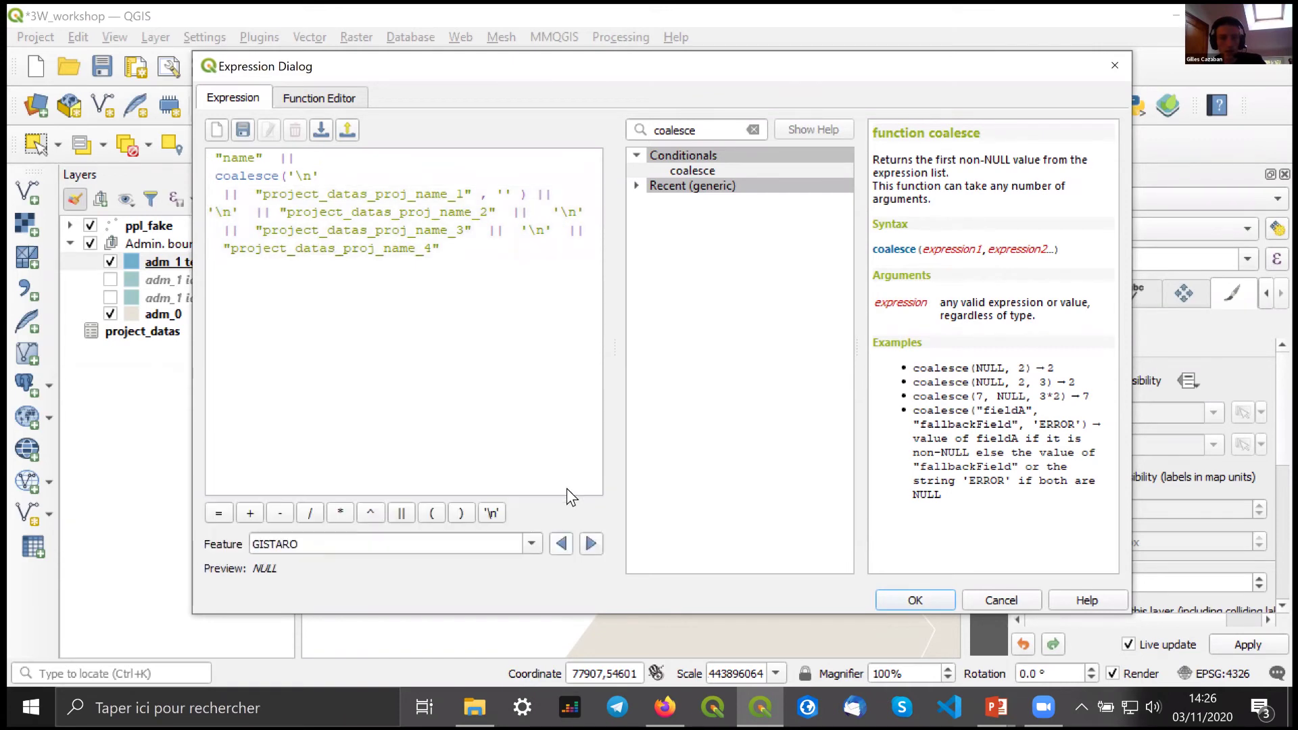
- Wrap the second '\n' and project_datas_proj_name_2 in coalesce( ) with an empty string '' as the fallback argument
click(553, 195)
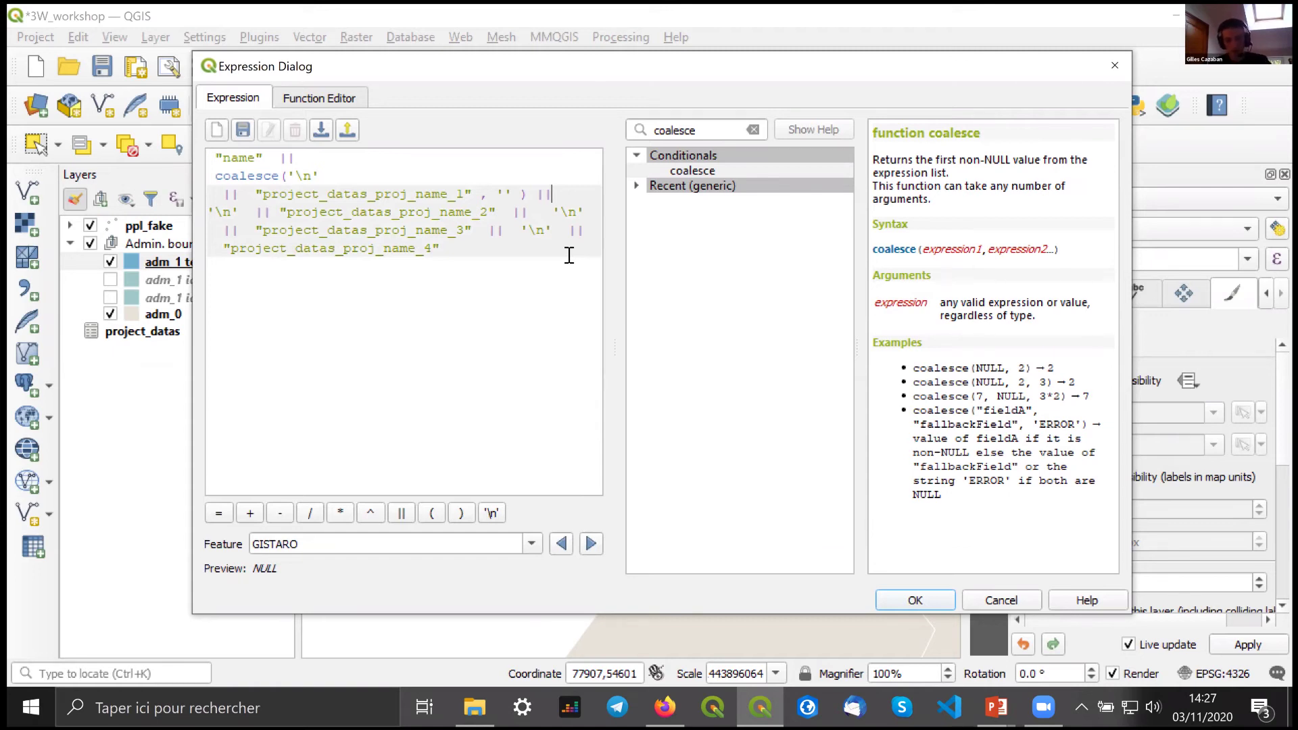
text(coalesce()
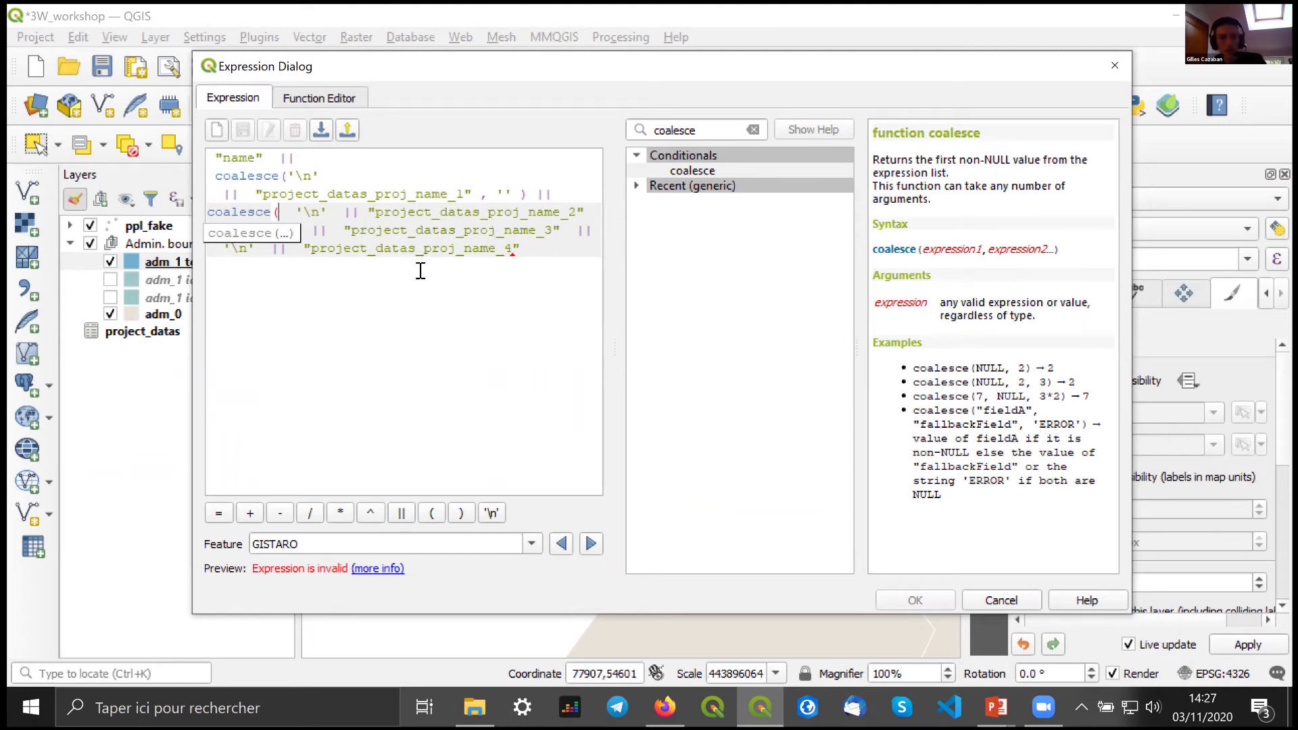
click(595, 213)
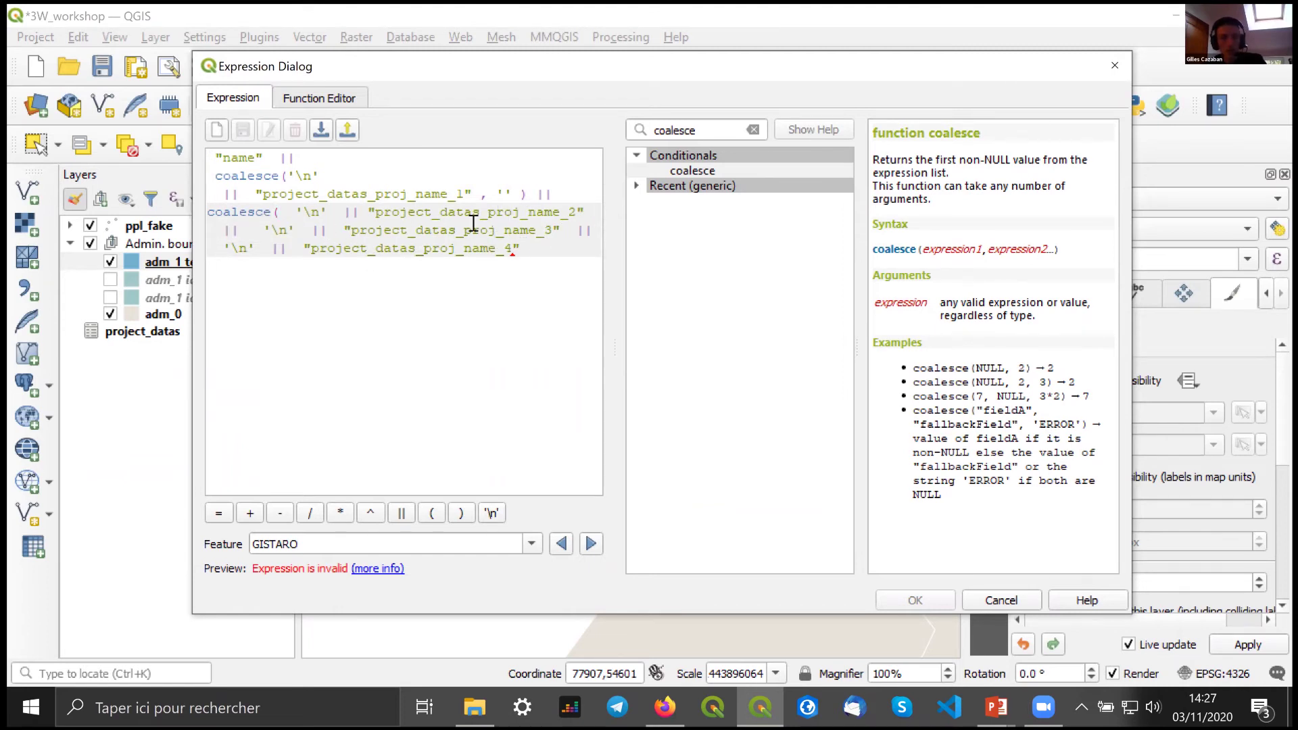
text(''  )
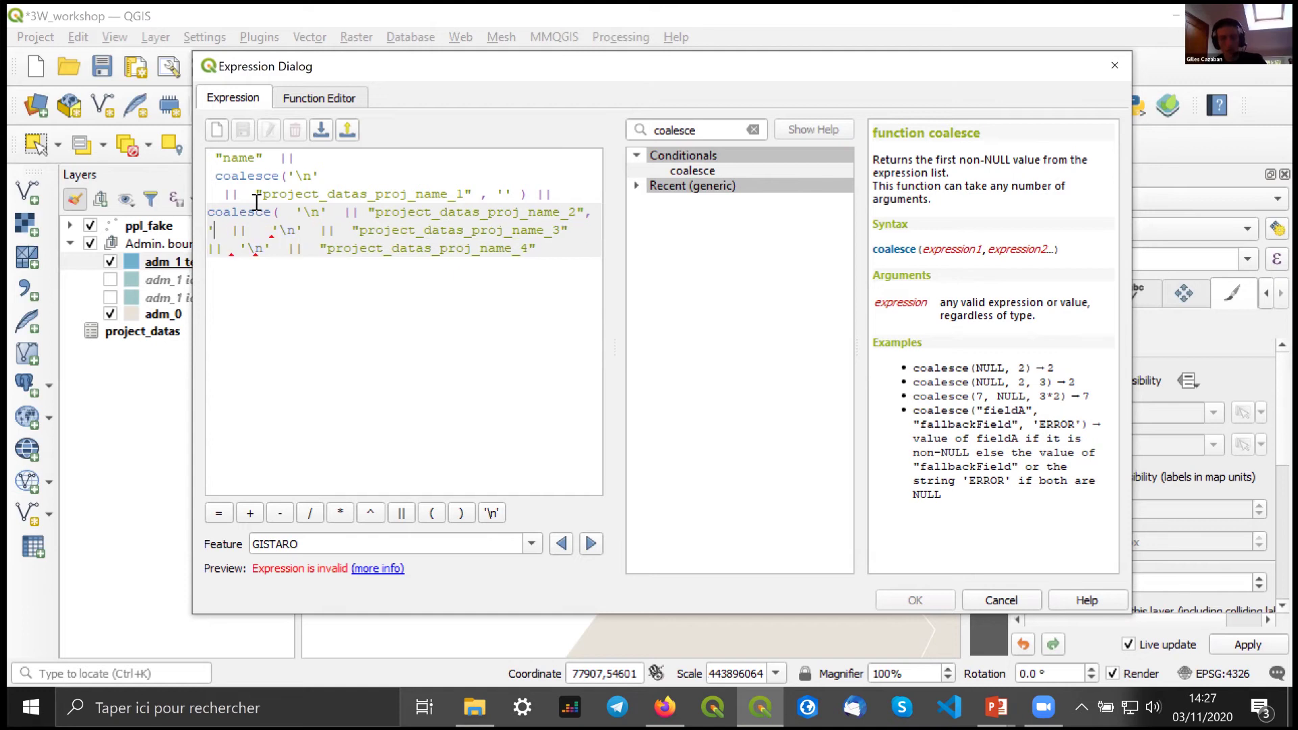
text())
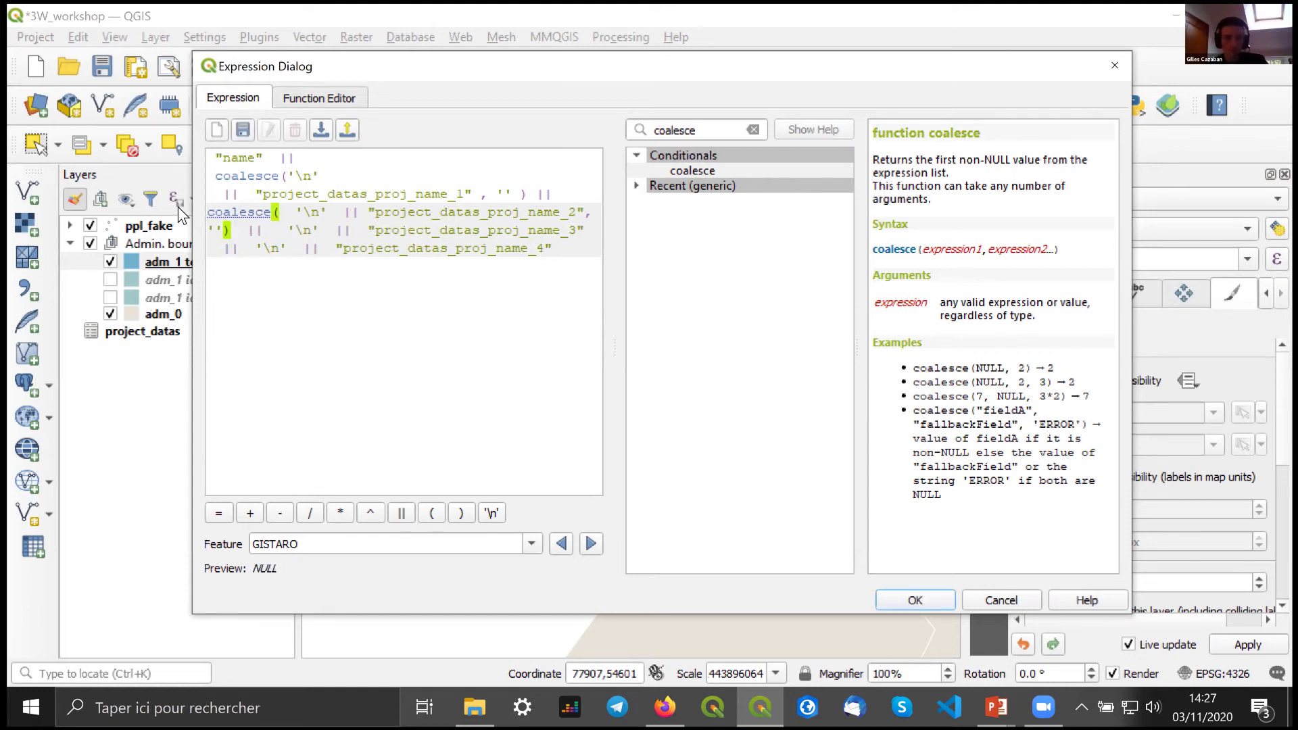
- Wrap the third '\n' and project_datas_proj_name_3 in coalesce( ) with an empty string '' as the fallback argument
click(288, 231)
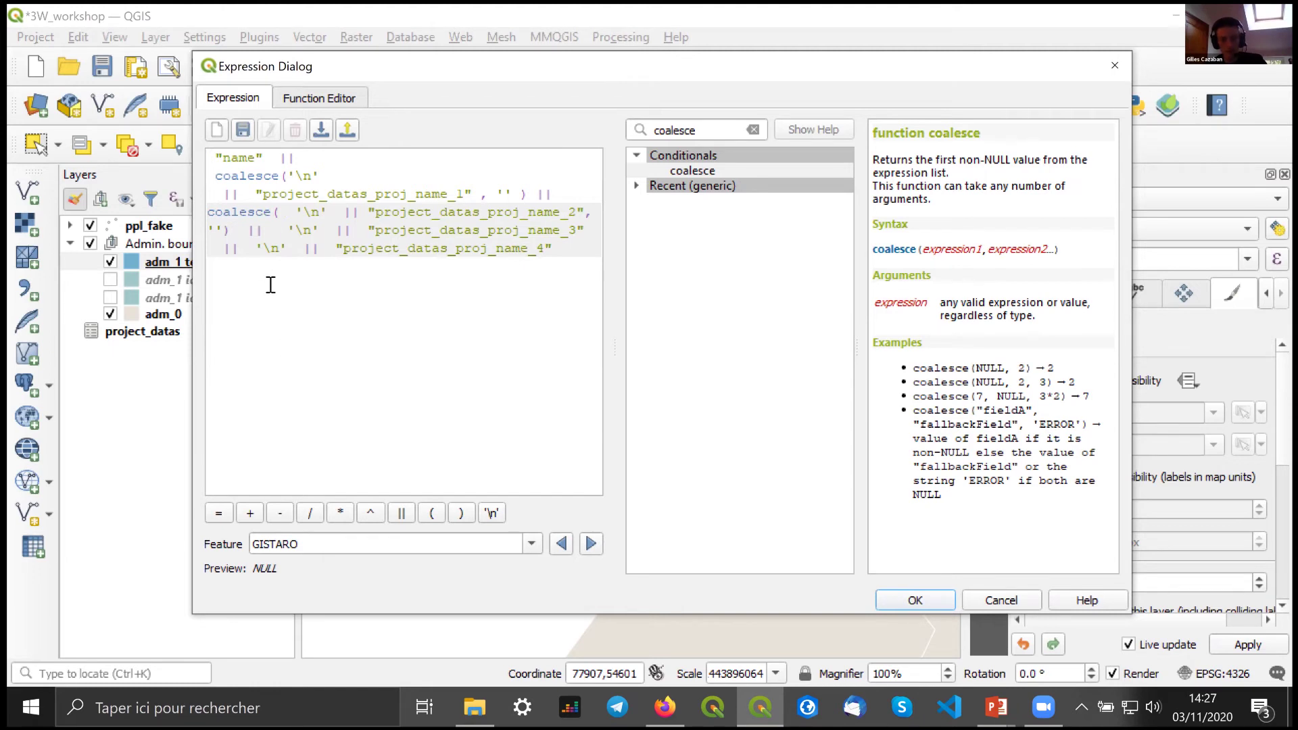
text(coalesce('\n'  ||)
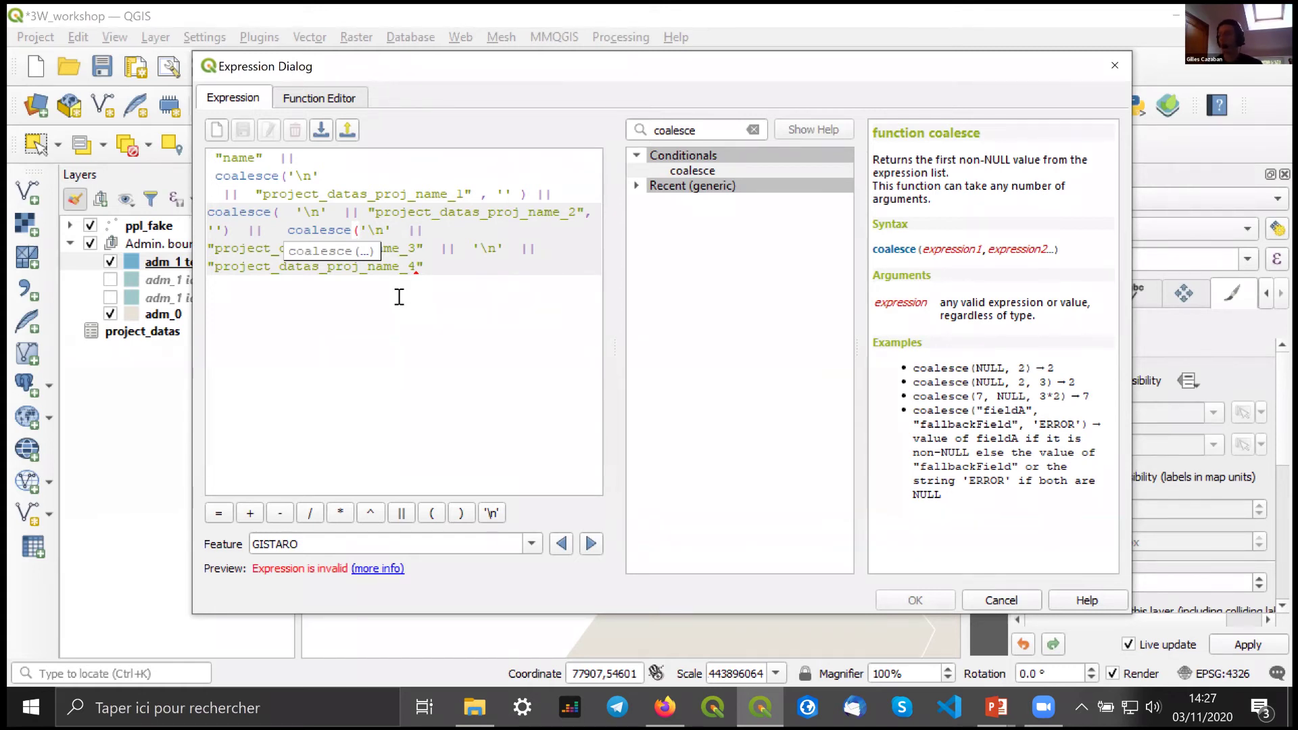
click(431, 230)
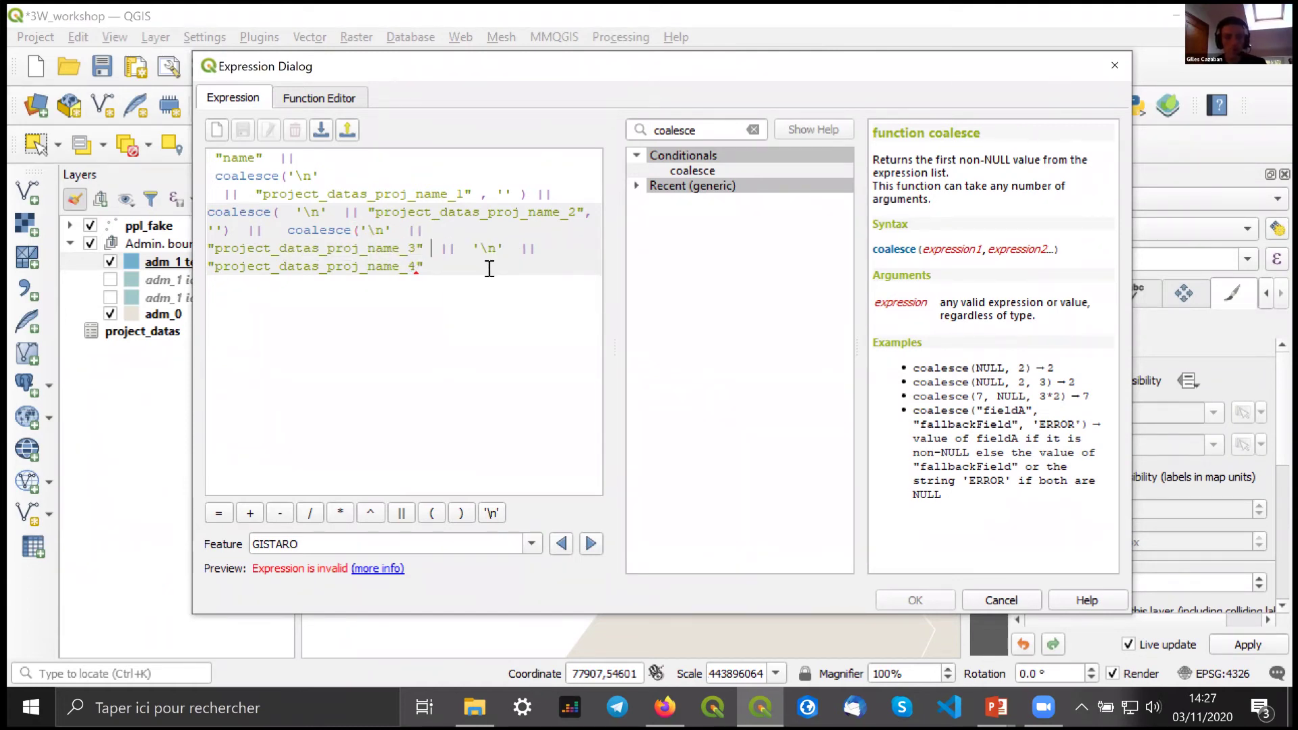
text(, '')
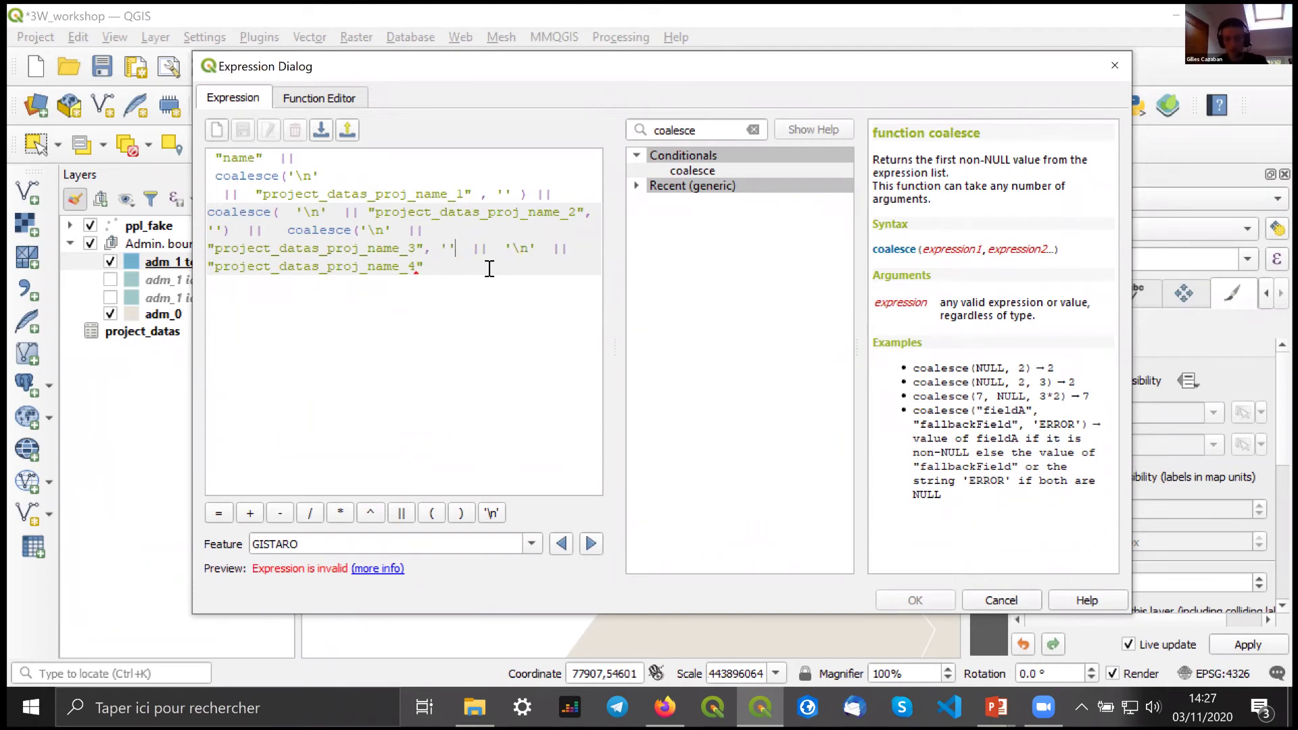
text(à))
key(Left)
key(BackSpace)
- Wrap the last '\n' and project_datas_proj_name_4 in coalesce( ) with an empty string '' as the fallback argument
click(501, 249)
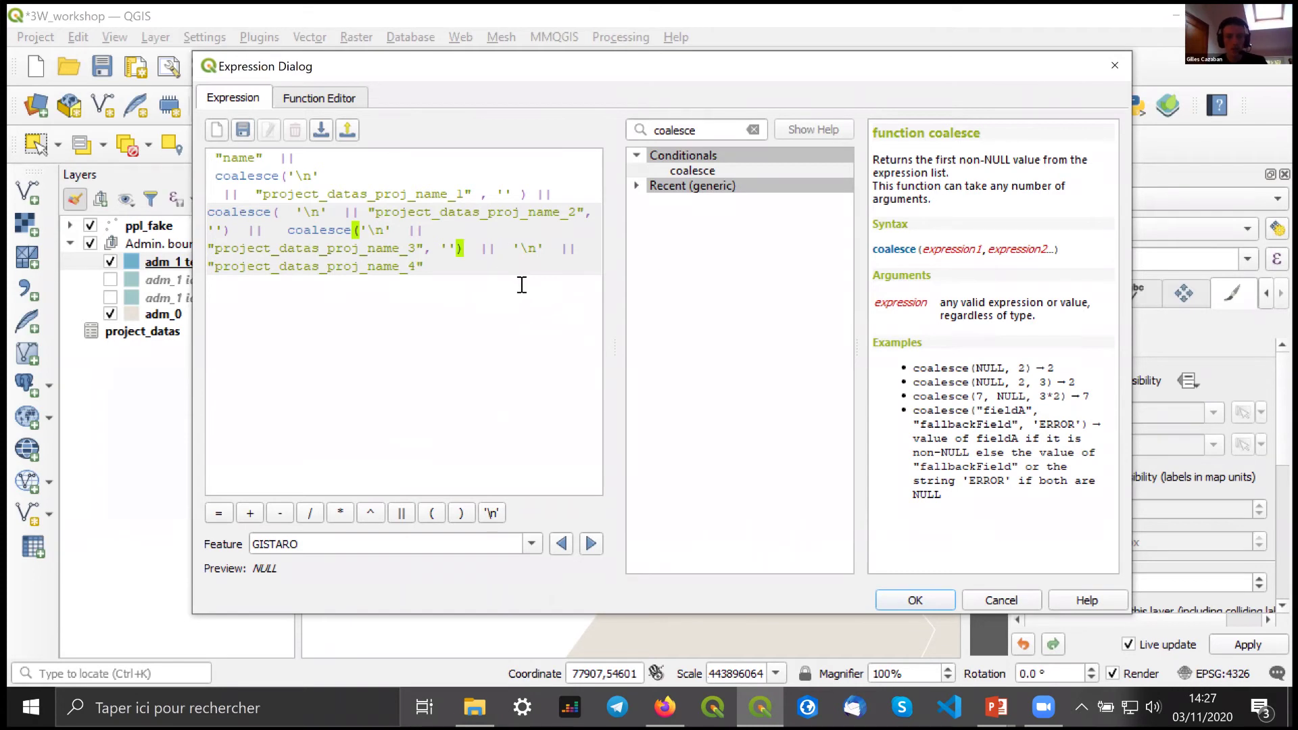
text(coalesce()
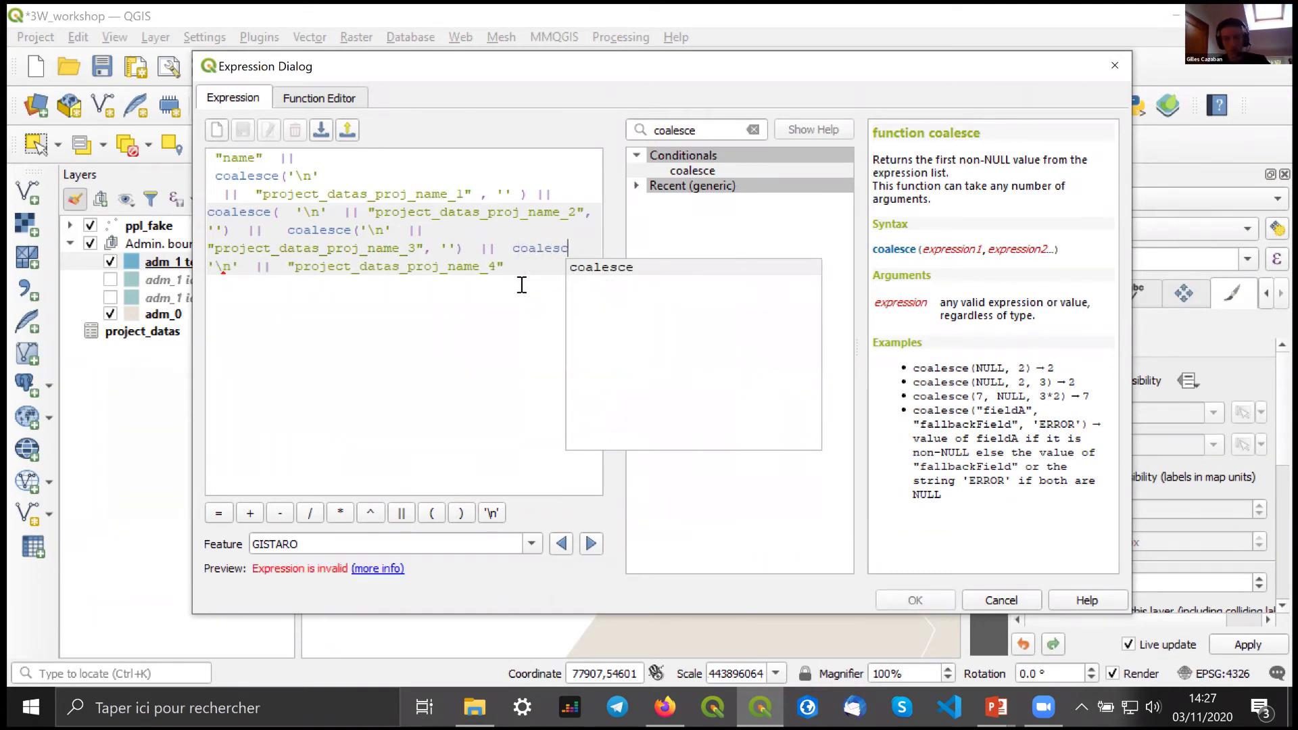
click(498, 269)
text(, )
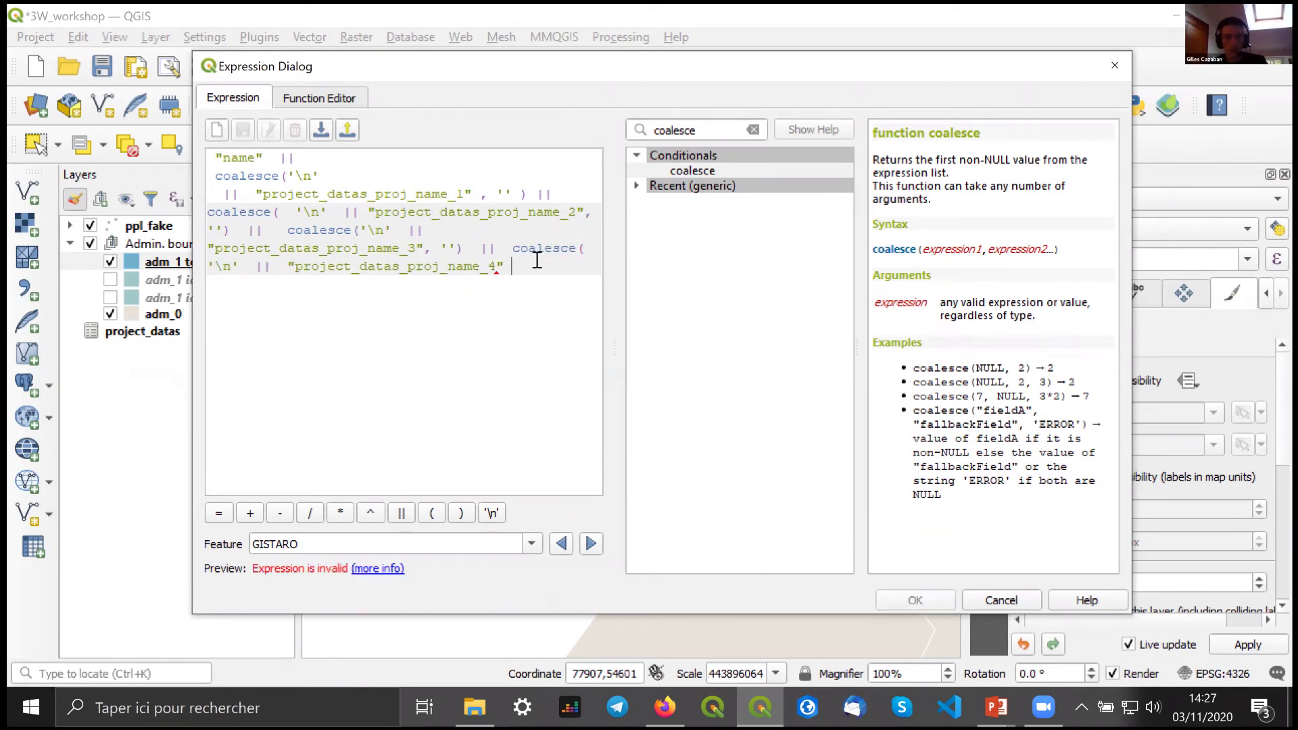
text(''))
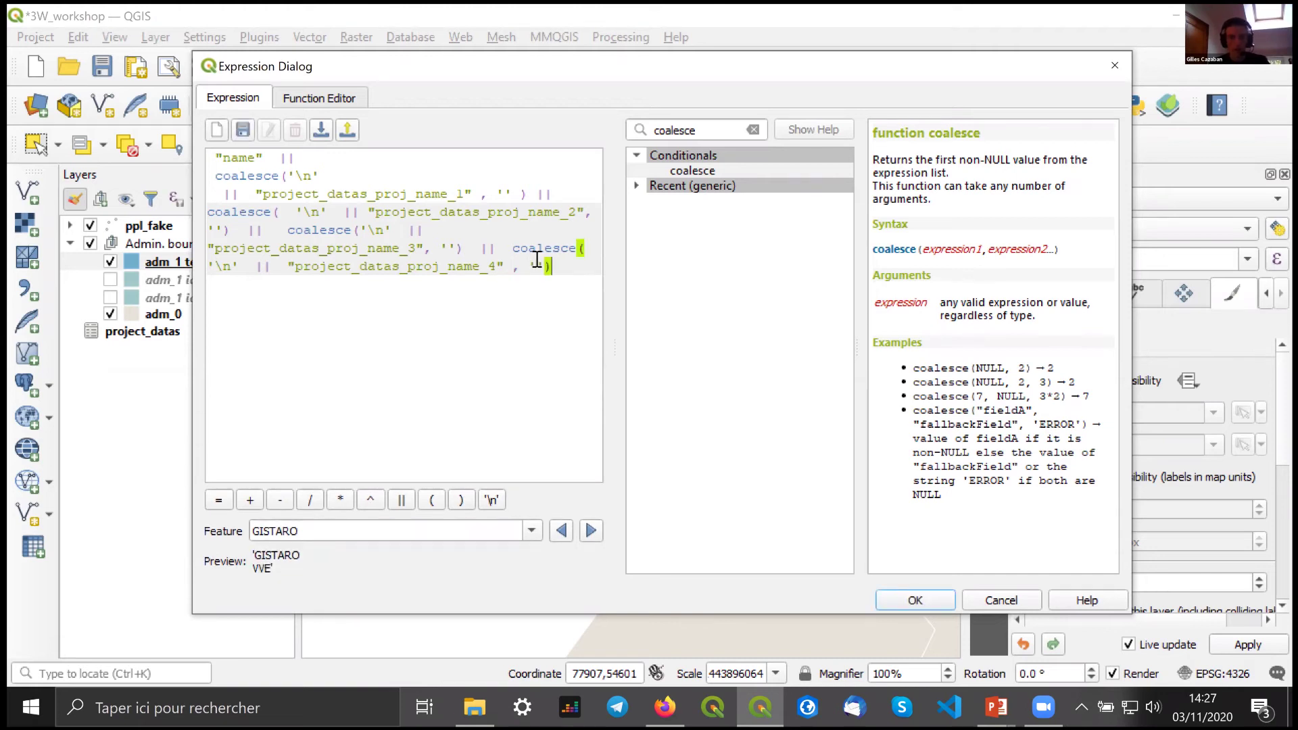
- Preview the finished label on the different adm_1 features, and return to the map to check the labels there
click(558, 532)
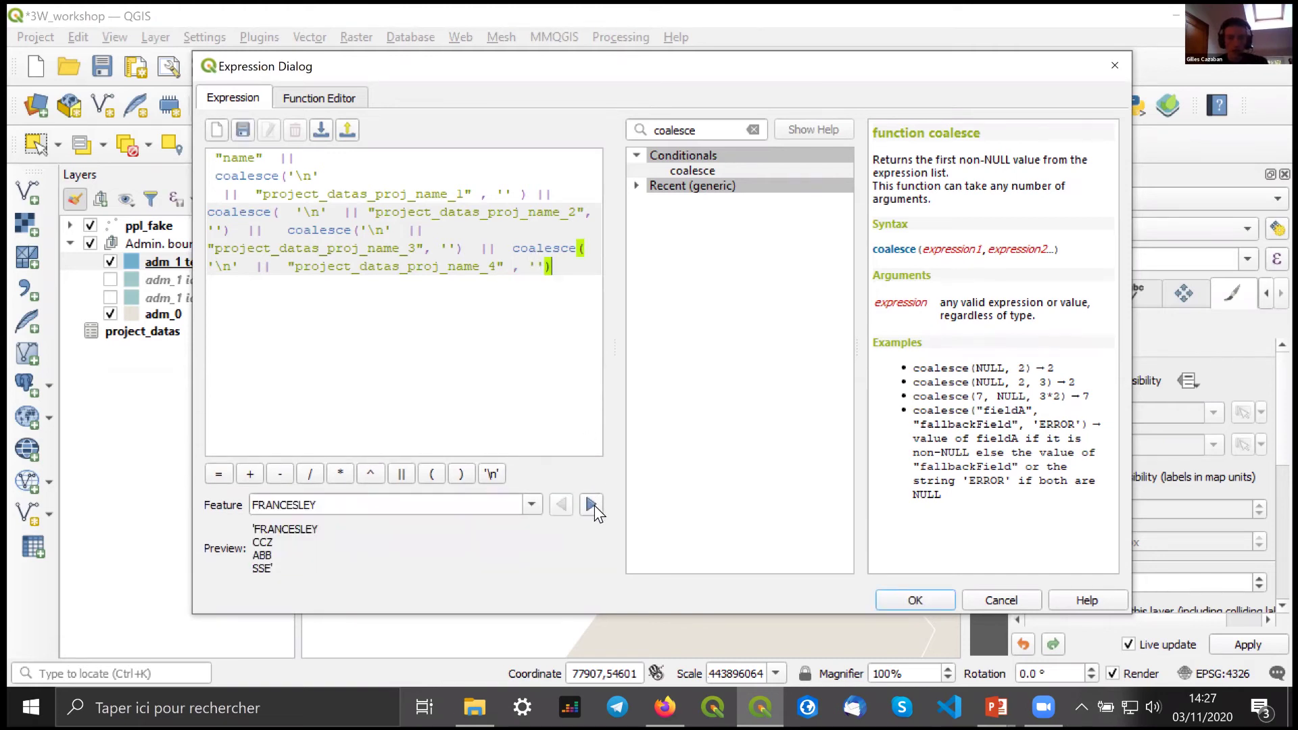
click(591, 532)
click(590, 532)
click(590, 493)
click(591, 493)
click(590, 493)
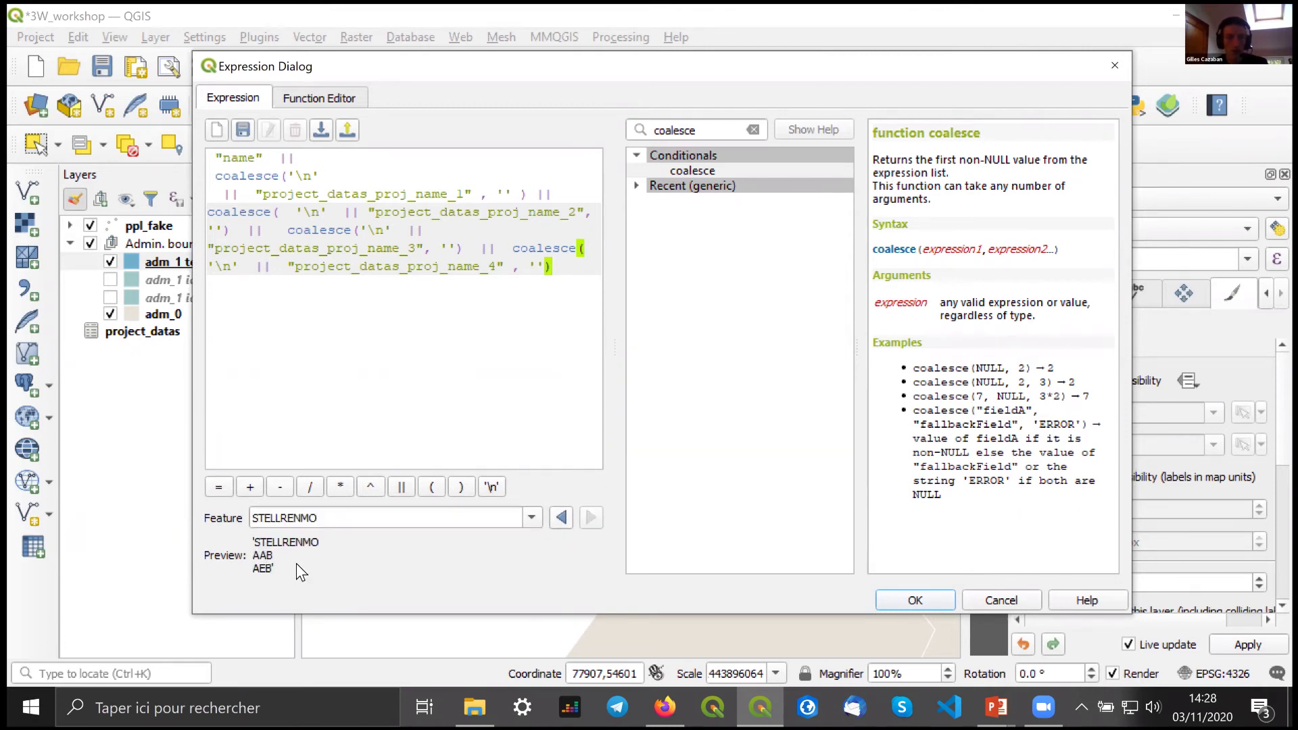
click(560, 518)
click(562, 491)
click(562, 491)
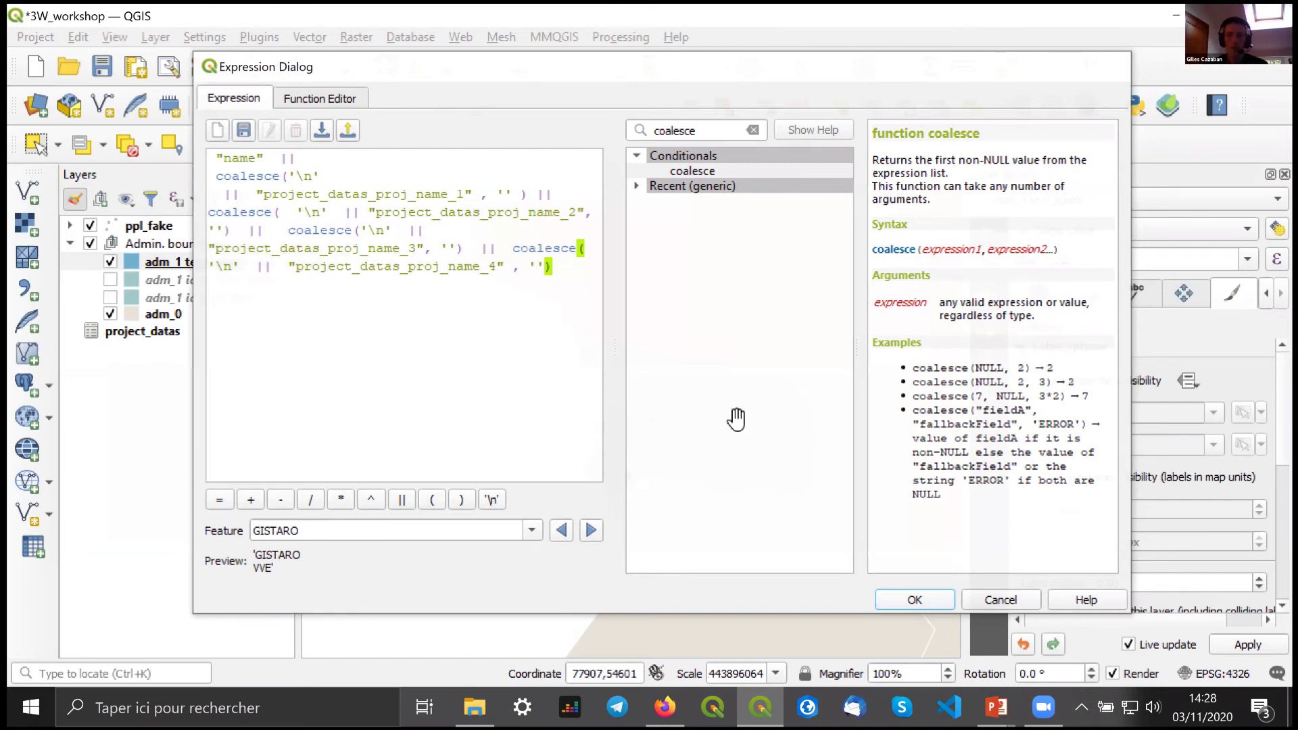
key(Escape)
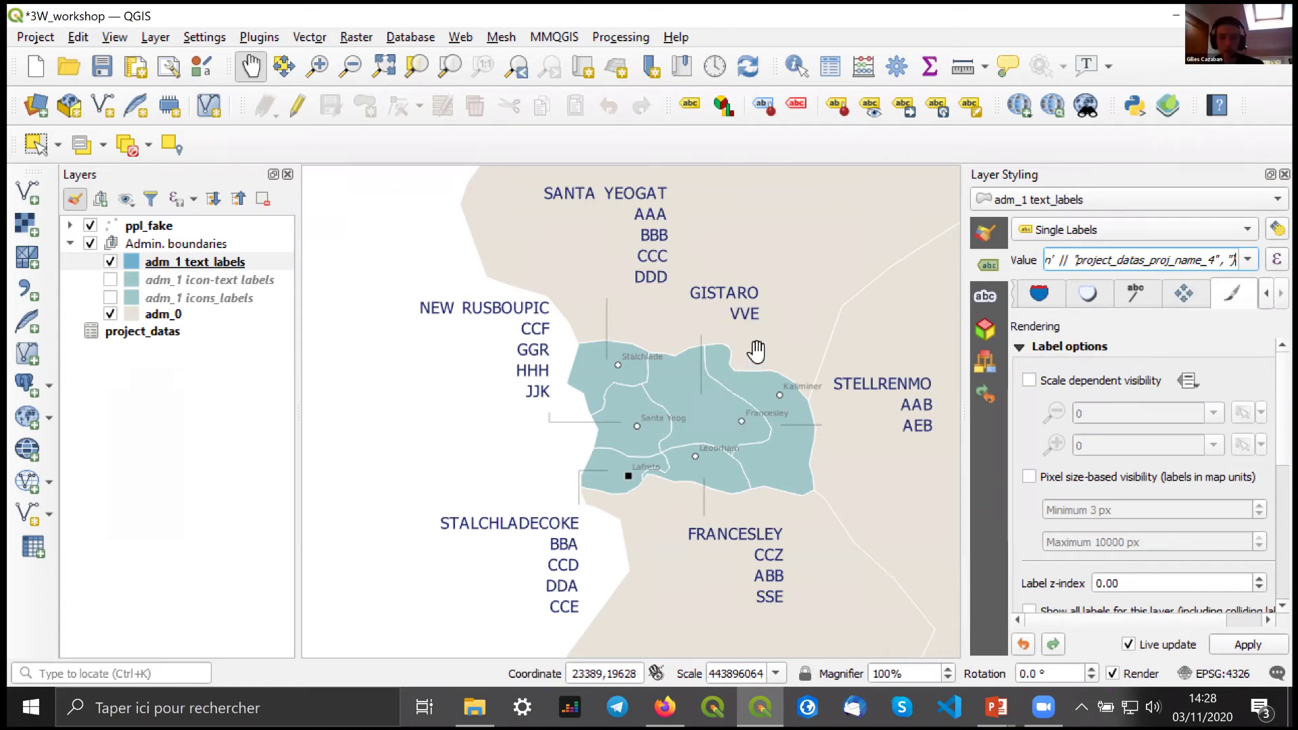
drag(649, 397, 527, 409)
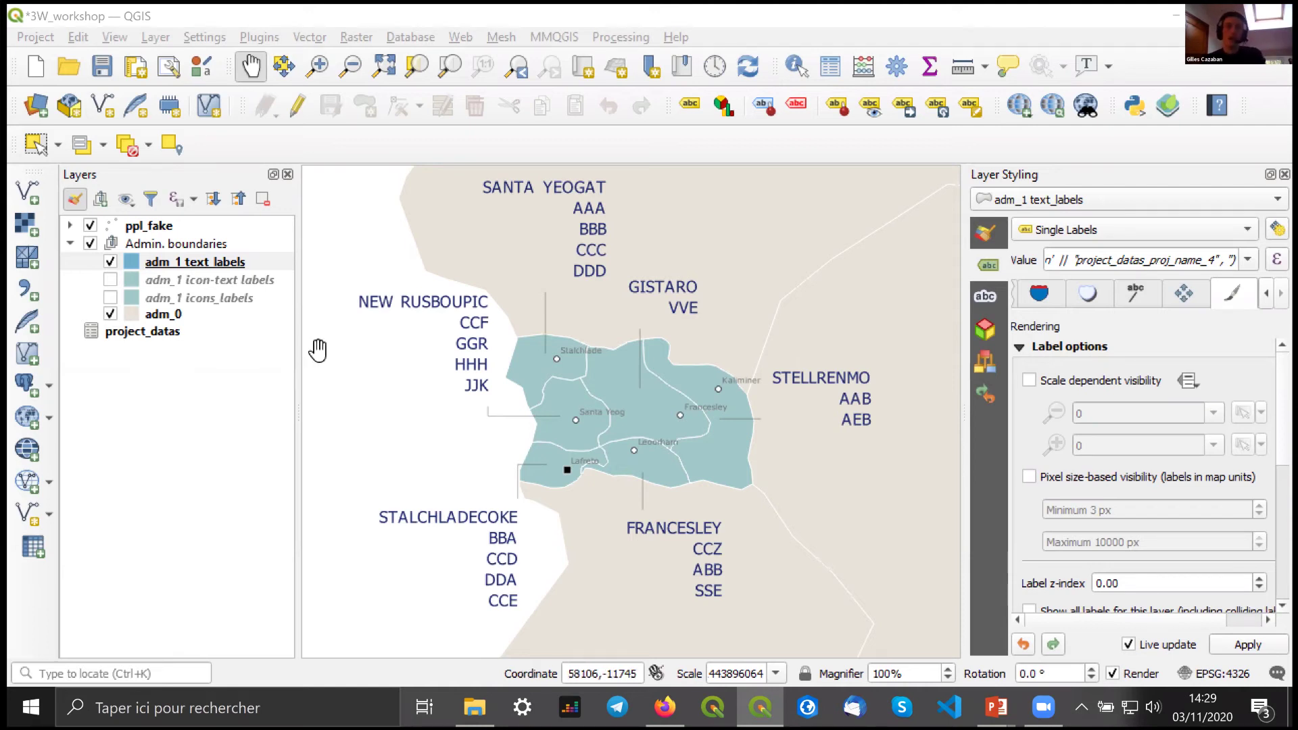
- Show the adm_1 icon-text labels layer, copy the label expression of adm_1 text_labels and hide that text layer
click(111, 279)
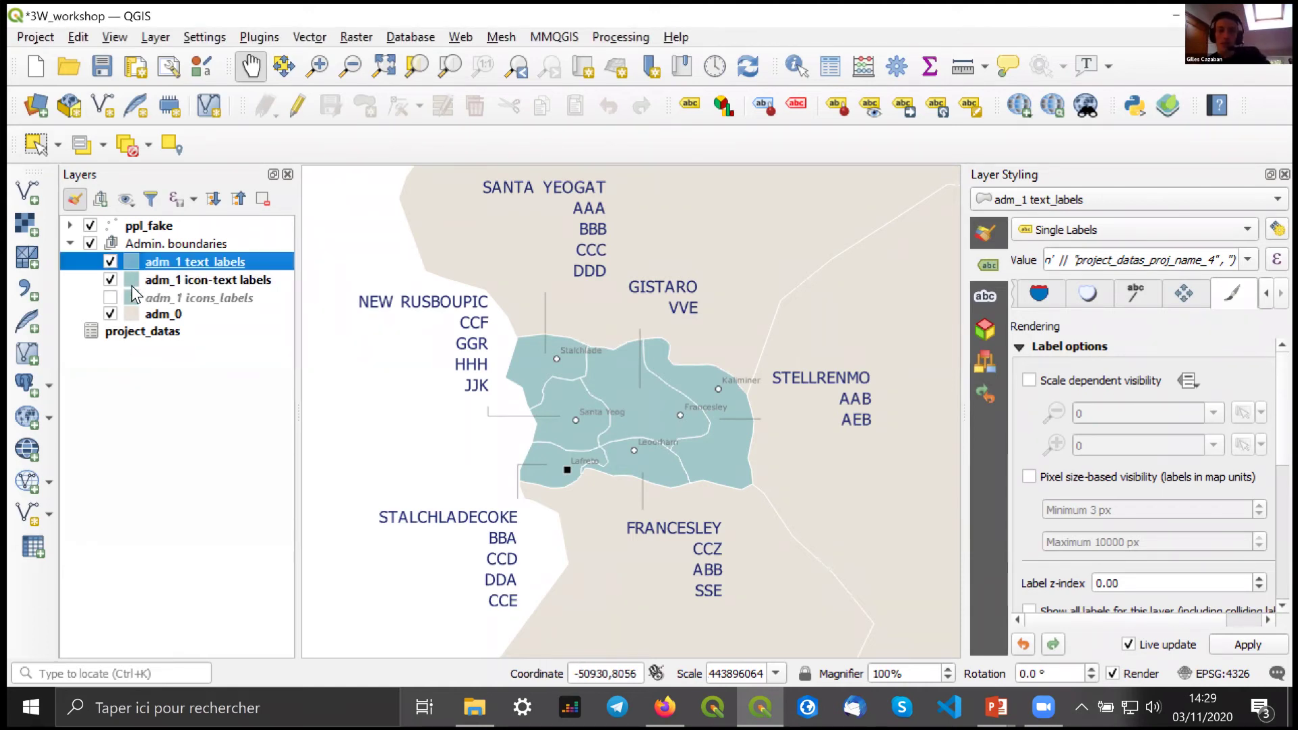
click(158, 282)
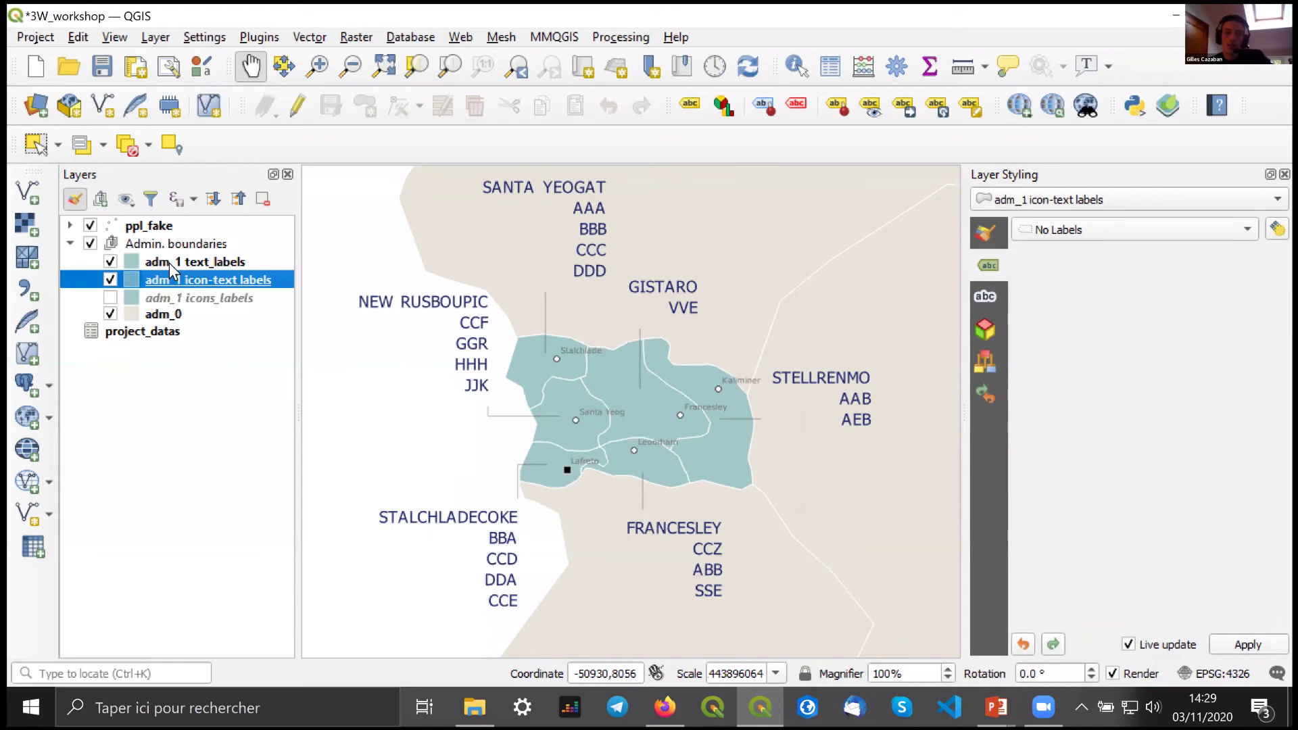
click(284, 263)
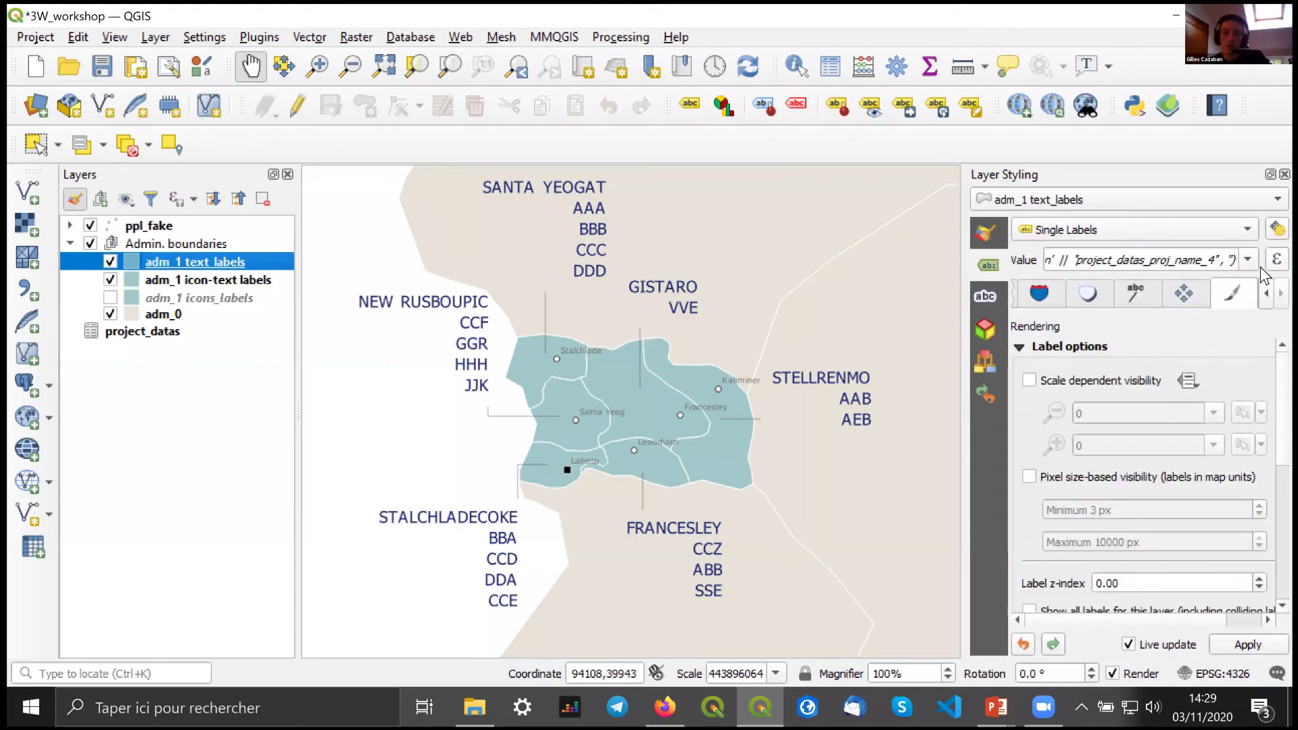
click(1232, 260)
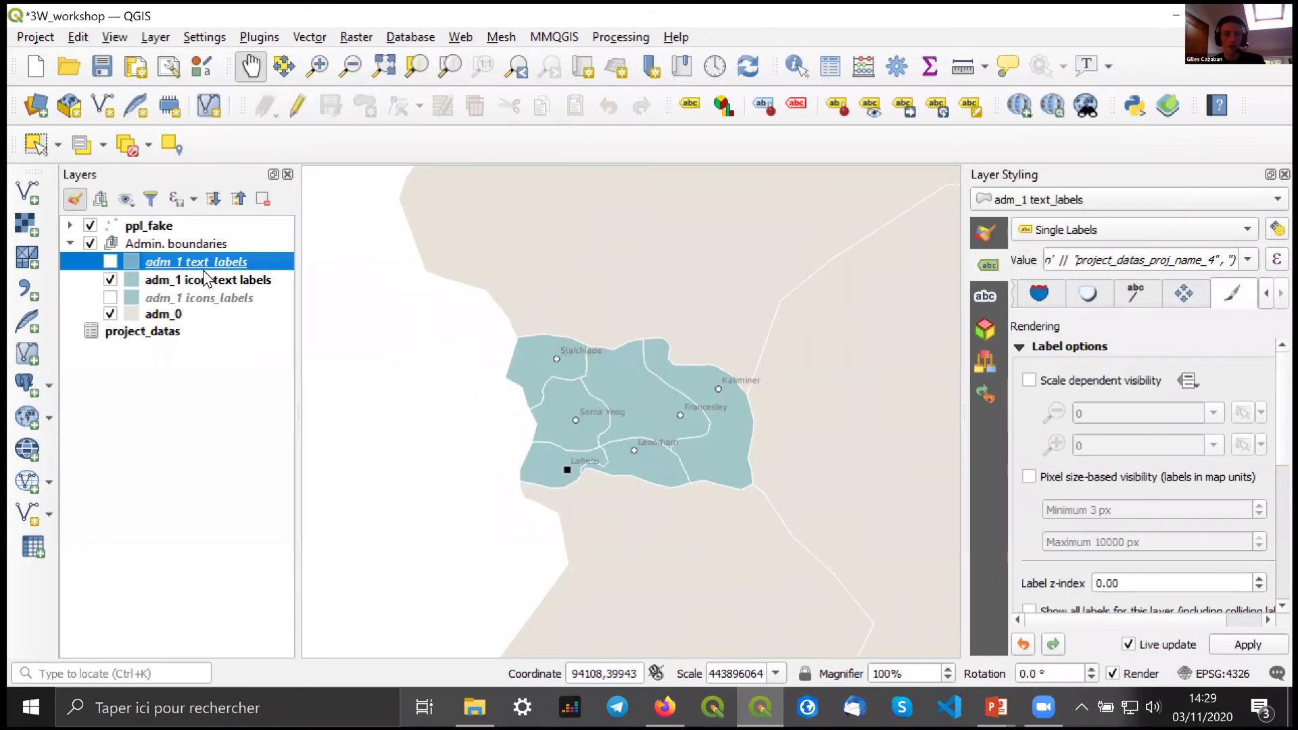
- Open the label expression of adm_1 icon-text labels and replace its content with the copied name and coalesce expression
click(203, 279)
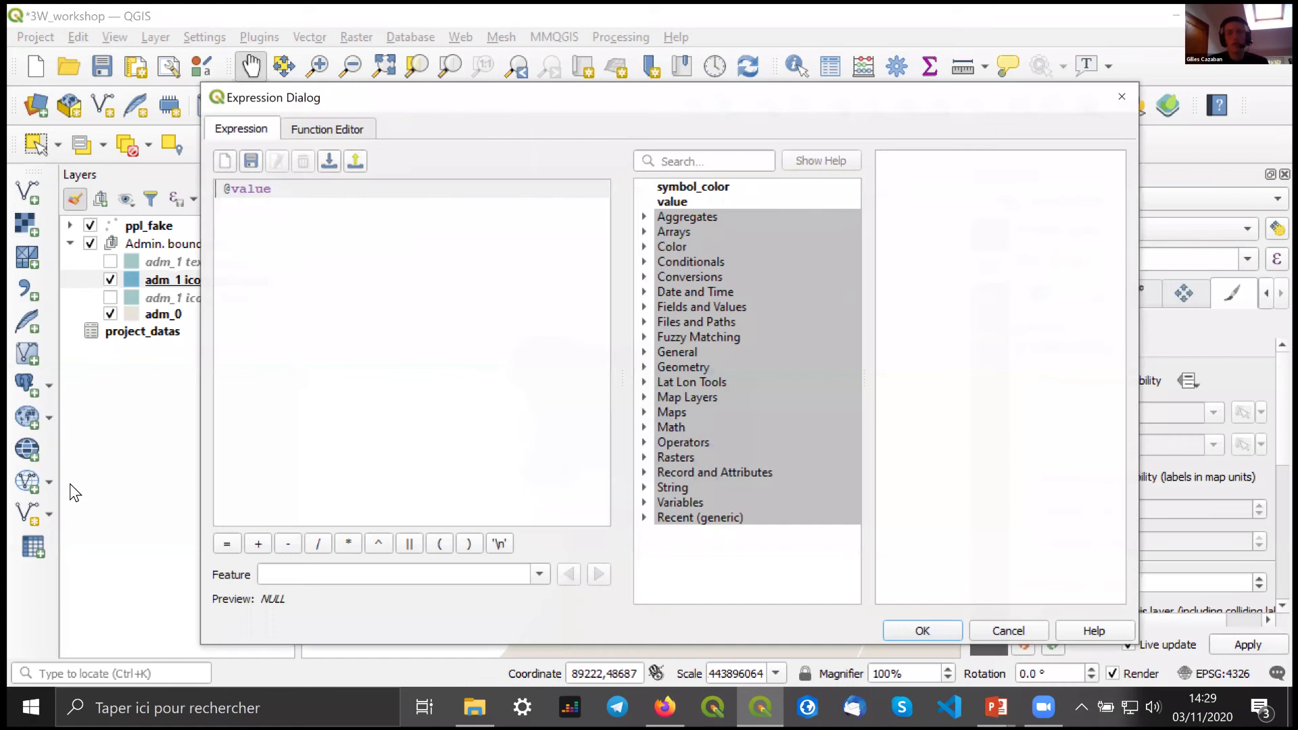
key(ctrl+a)
text("name"  || coalesce('\n'  ||  "project_datas_proj_name_1" , '' ) || coalesce(  '\n'  || "project_datas_proj_name_2", '')  ||   coalesce('\n'  || "project_datas_proj_name_3", '')  ||  coalesce( '\n'  ||  "project_datas_proj_name_4" , ''))
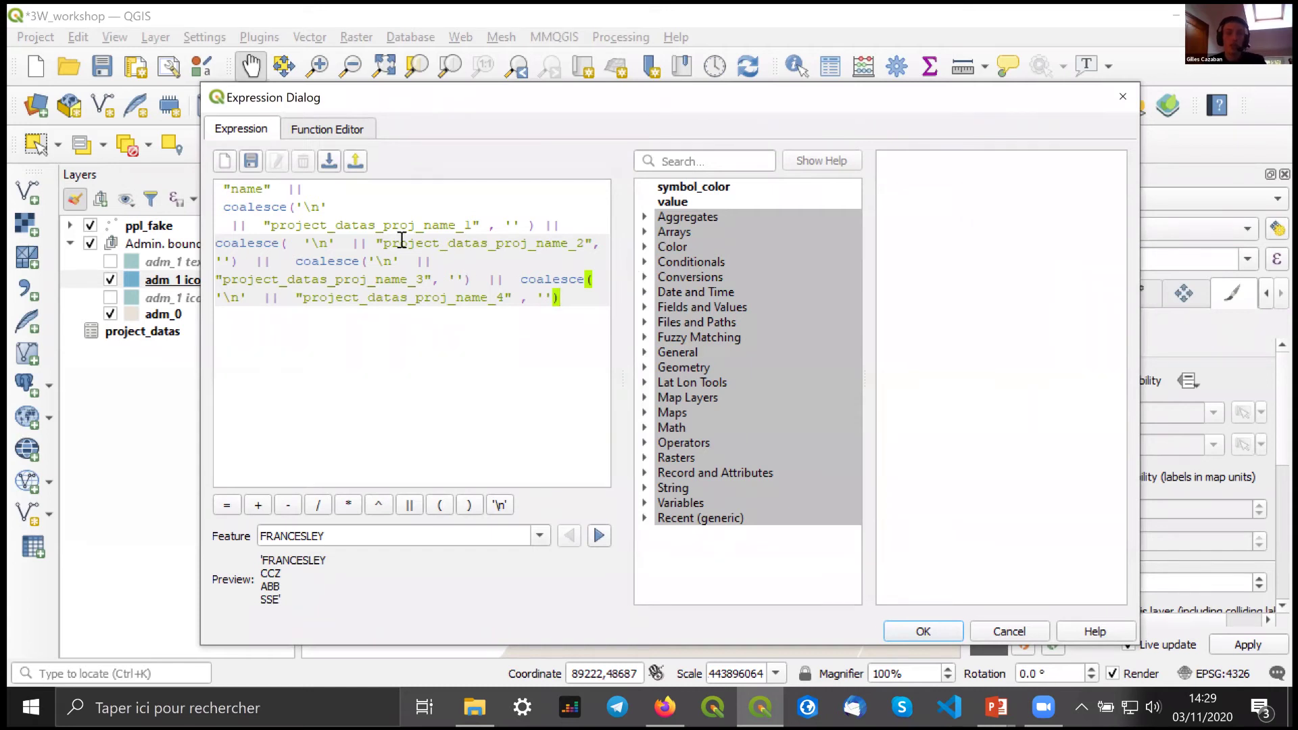
- Insert || "project_datas_agriculture_binary" || "project_datas_agriculture_nb" after '\n' in the first coalesce
click(342, 208)
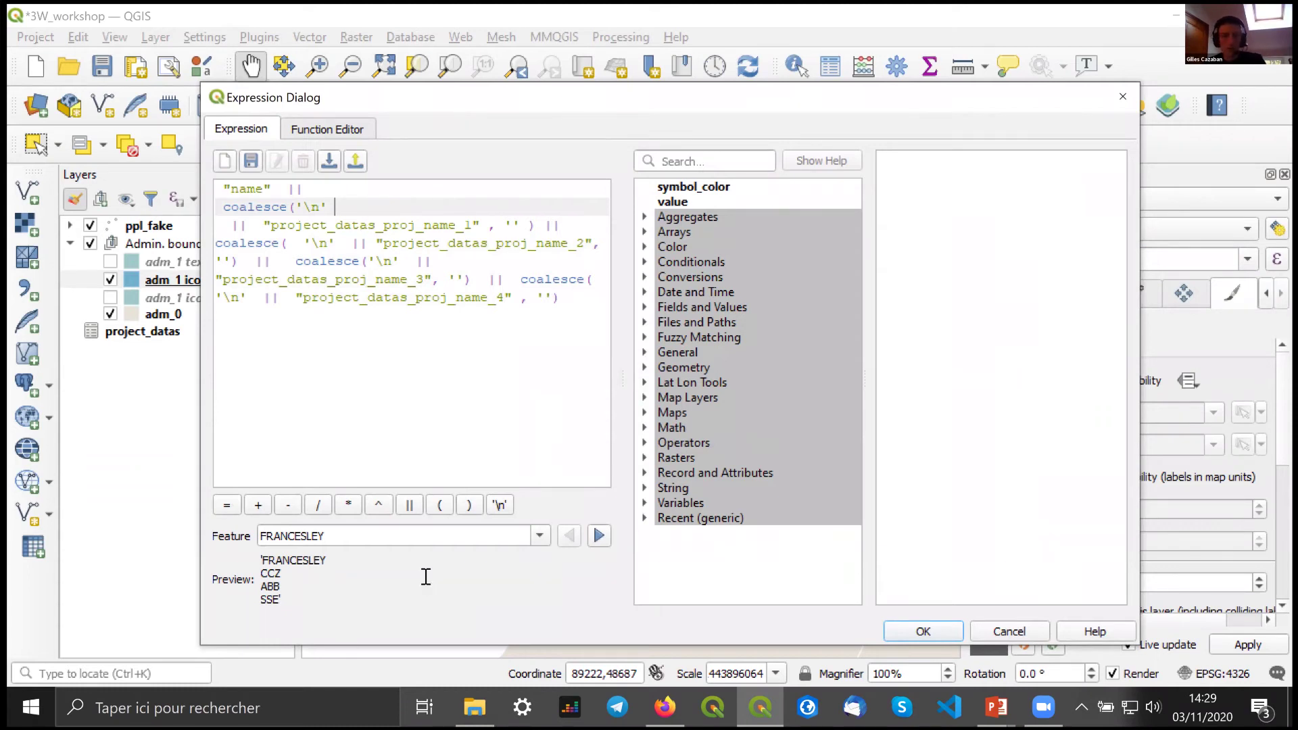
text(||)
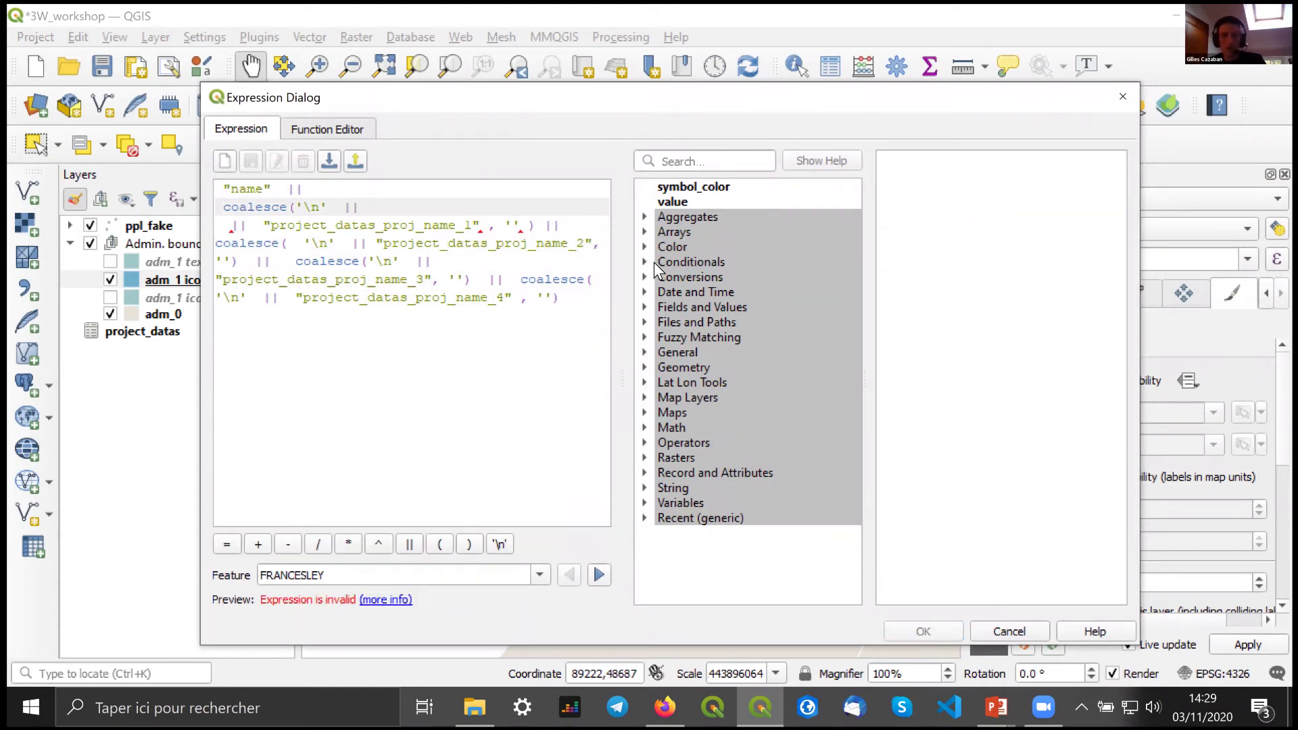
click(646, 307)
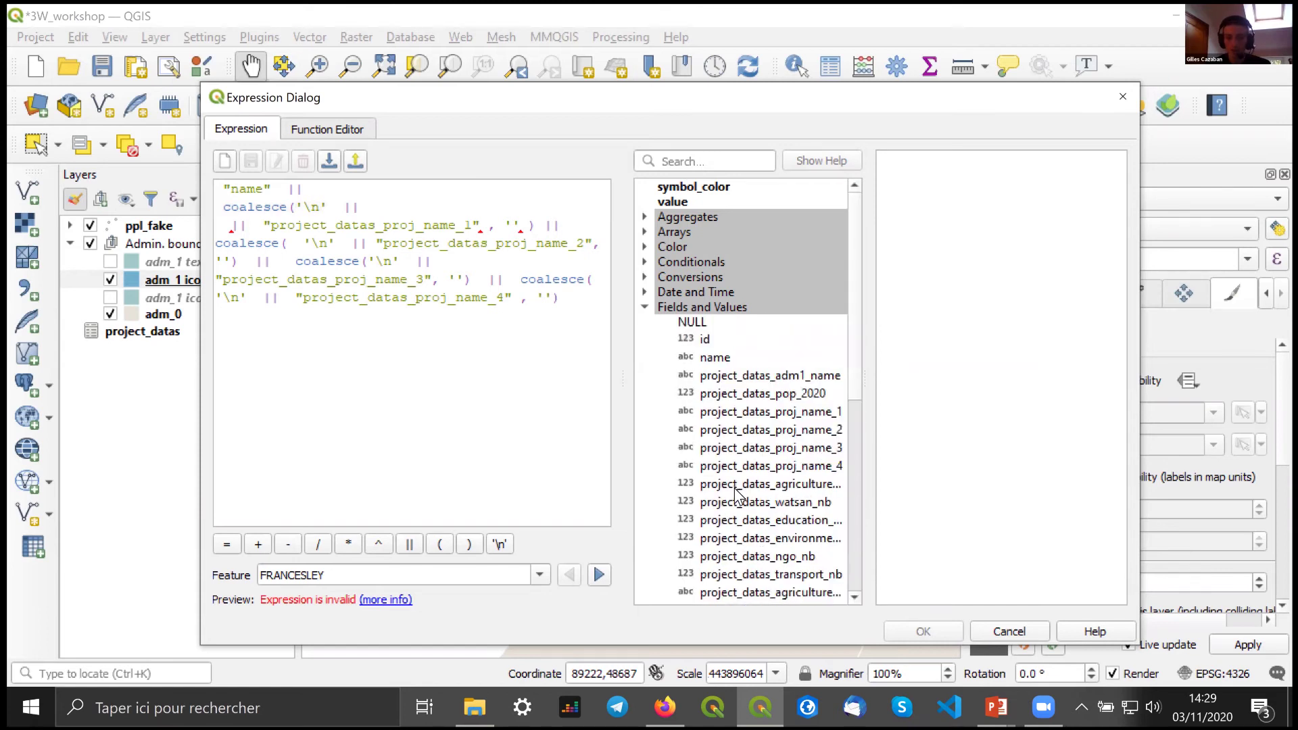
scroll(760, 465, down, 3)
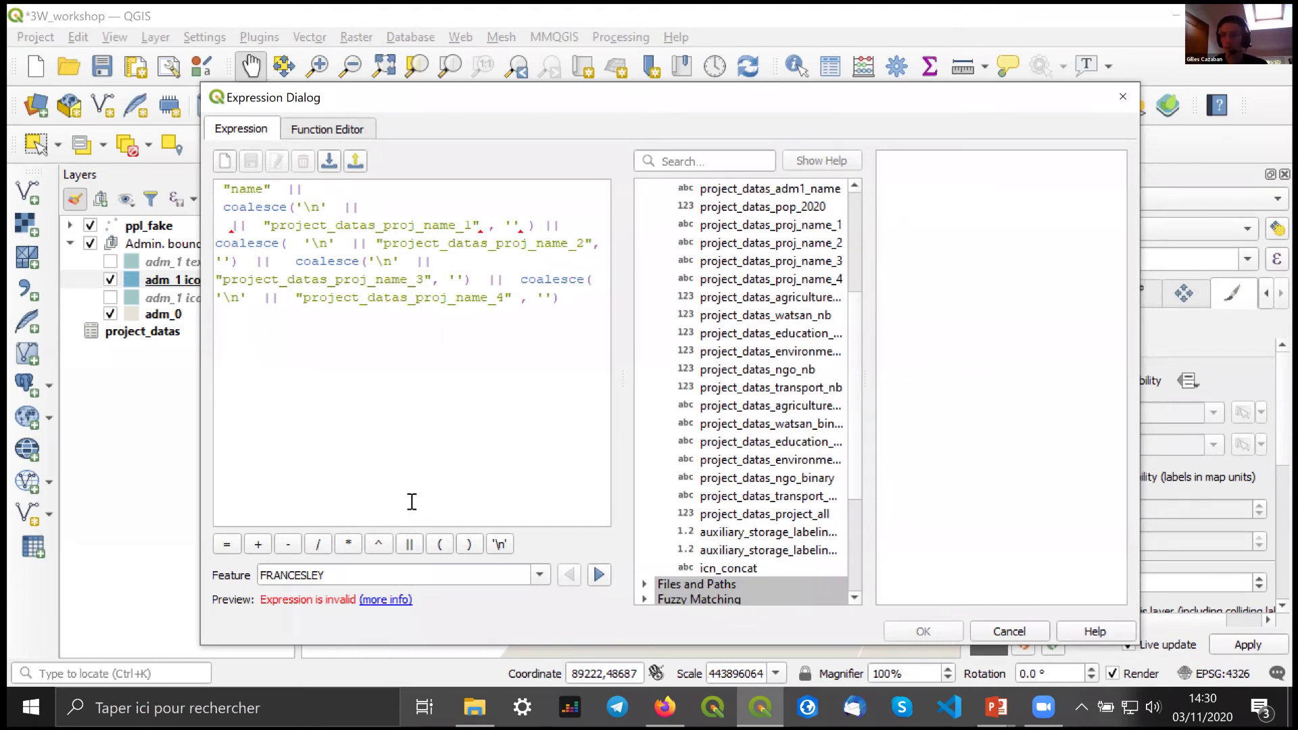
text("project_datas_agriculture_binary" ||)
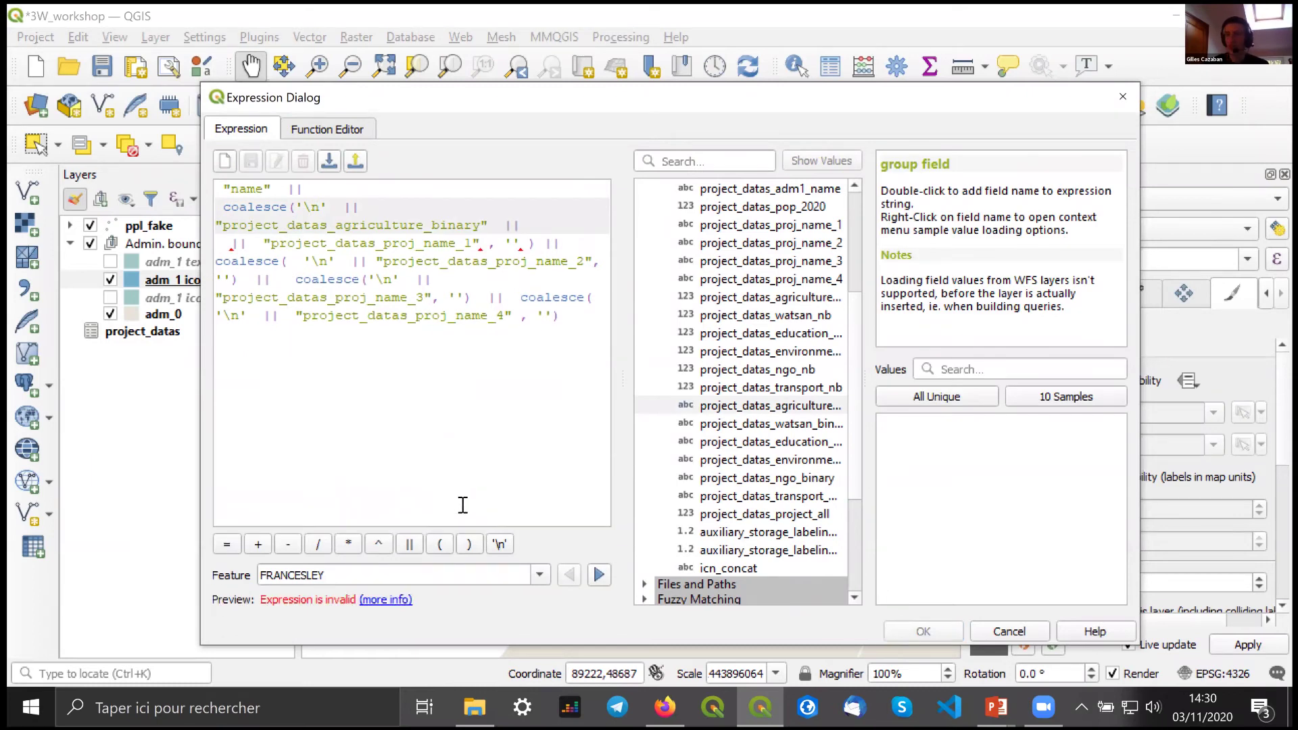
double_click(770, 299)
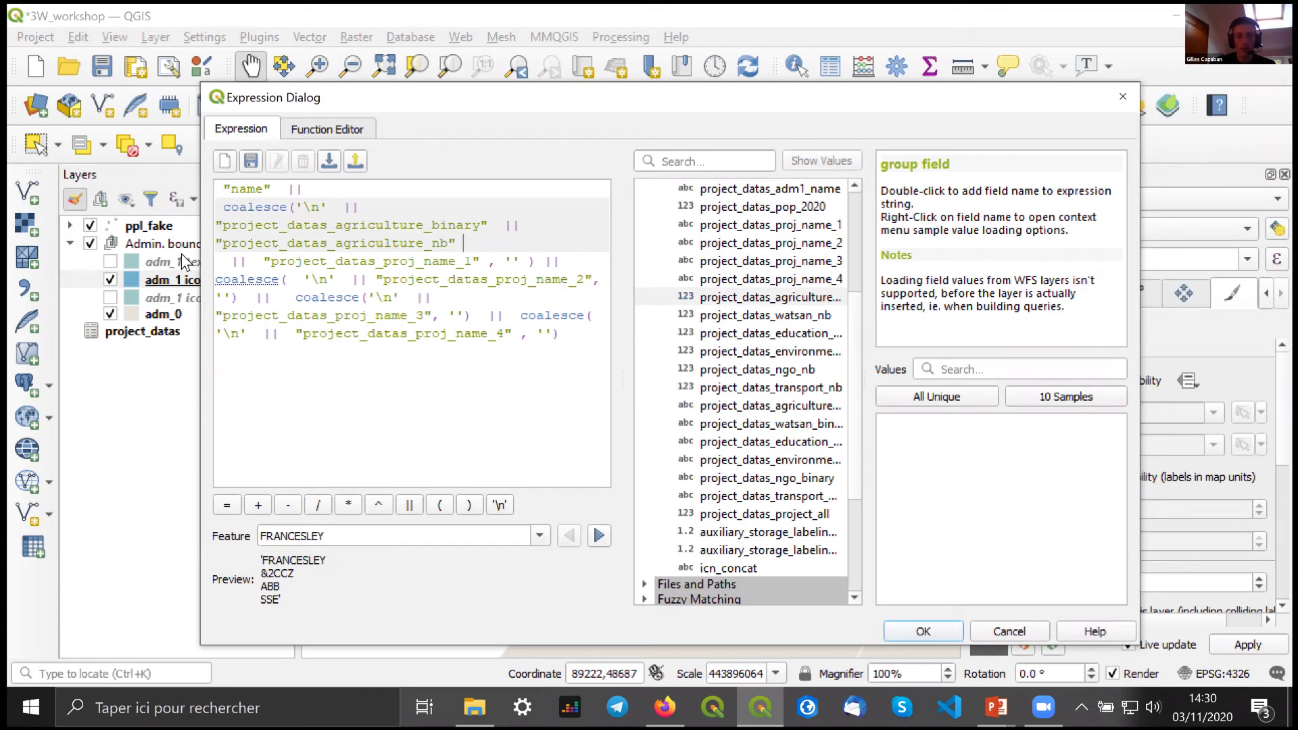
- Remove || "project_datas_proj_name_1" and the line break before it from the first coalesce
double_click(402, 260)
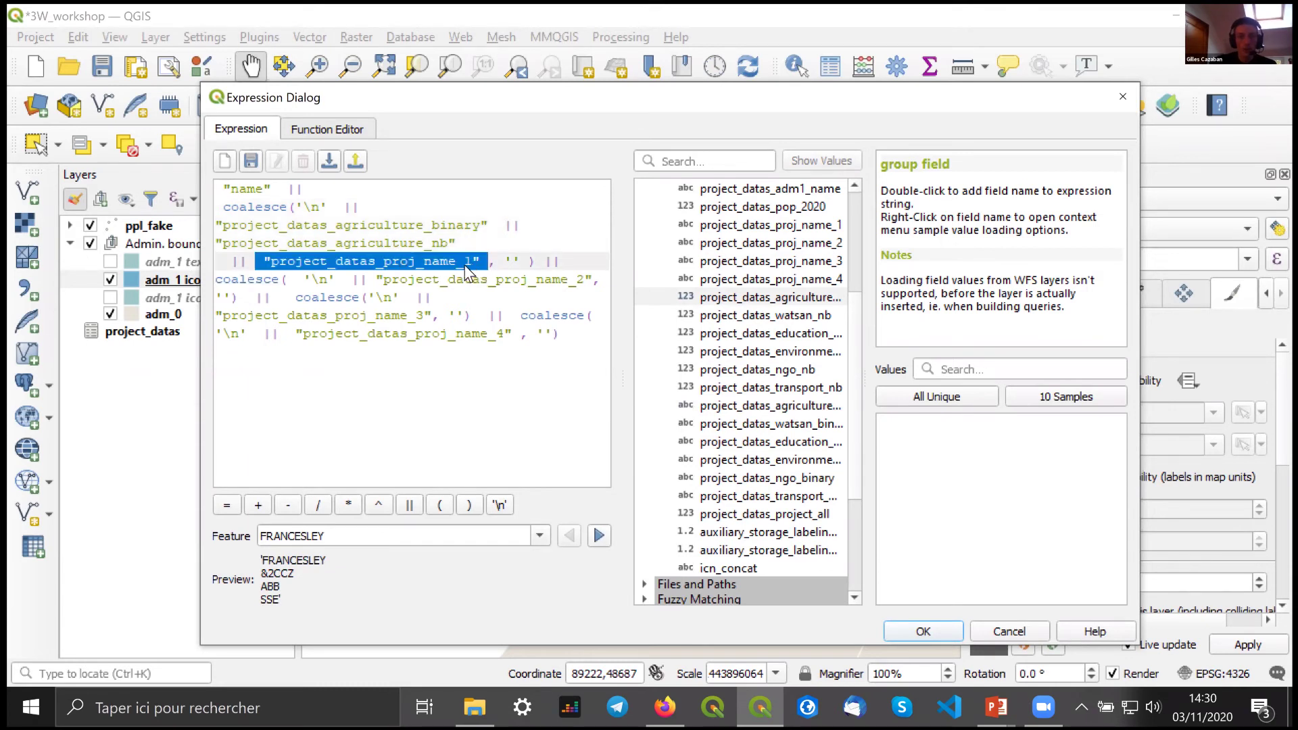
key(BackSpace)
key(BackSpace)
key(BackSpace)
key(BackSpace)
key(BackSpace)
key(BackSpace)
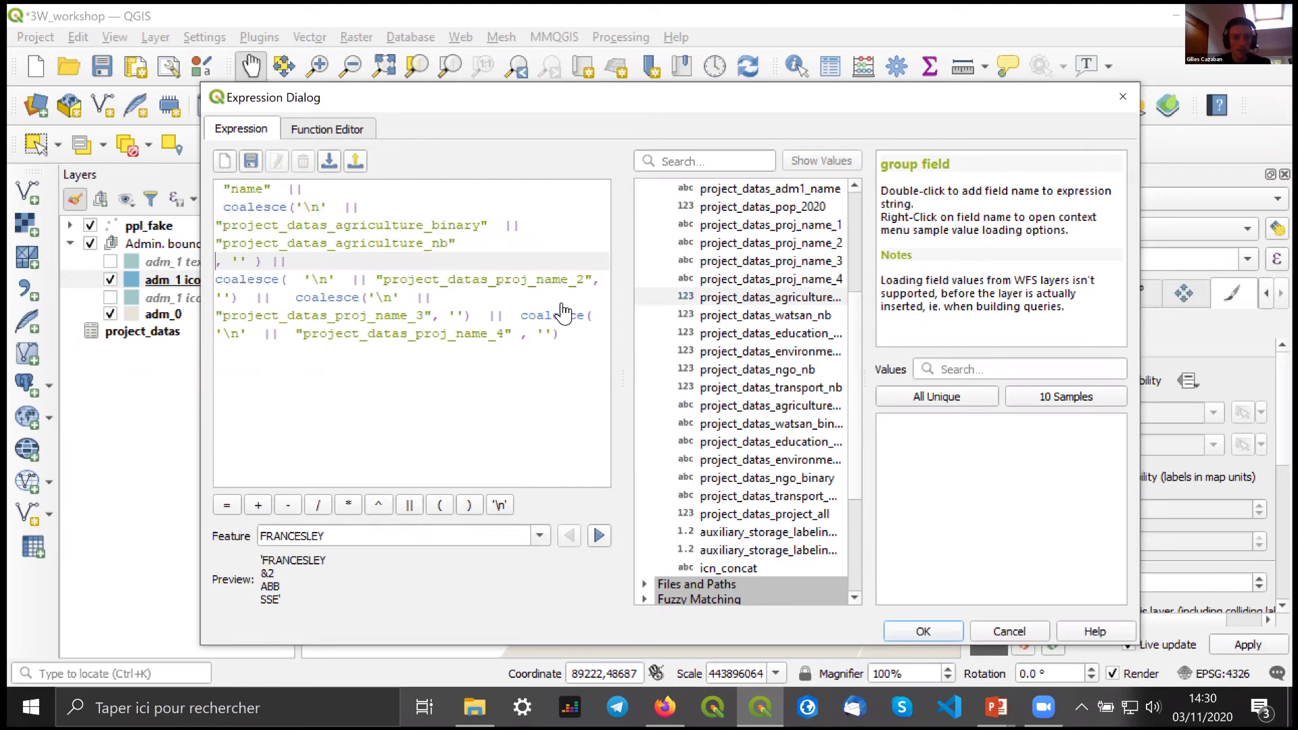
key(BackSpace)
click(545, 245)
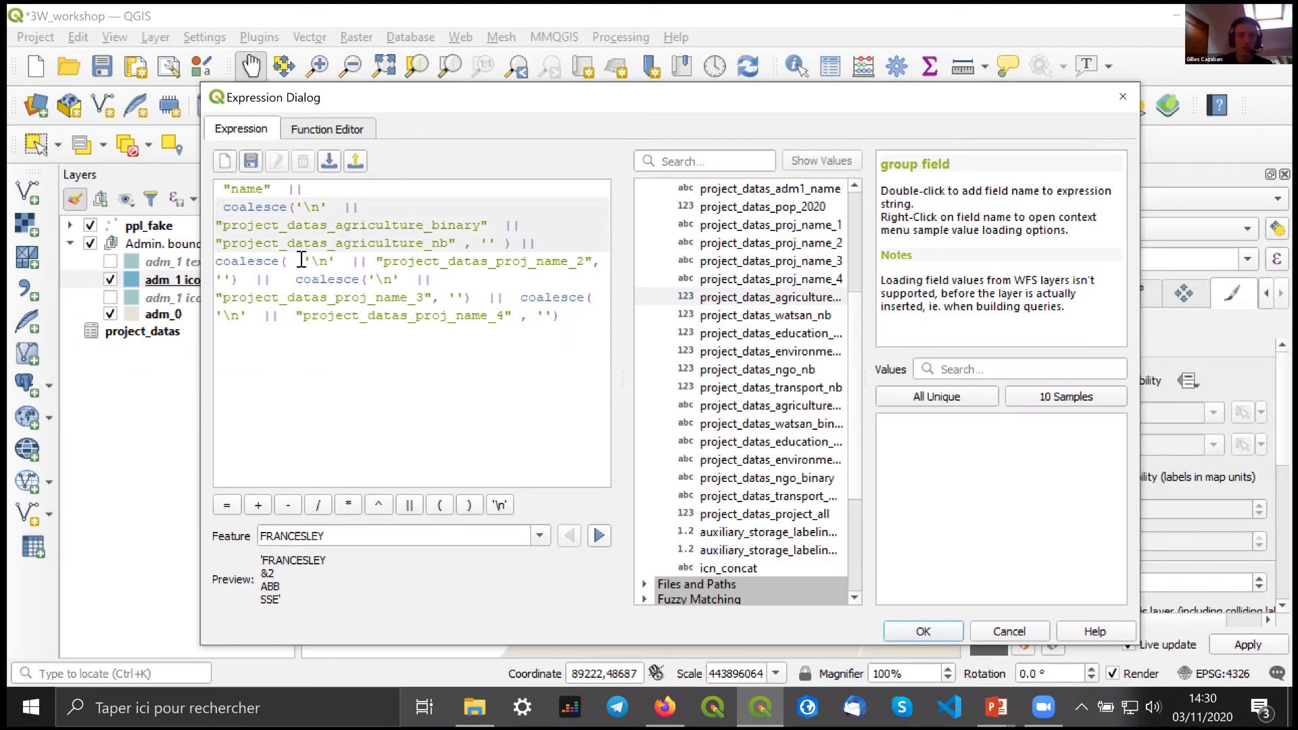
- Replace "project_datas_proj_name_2" in the second coalesce with "project_datas_watsan_binary" || "project_datas_watsan_nb"
drag(380, 263, 591, 266)
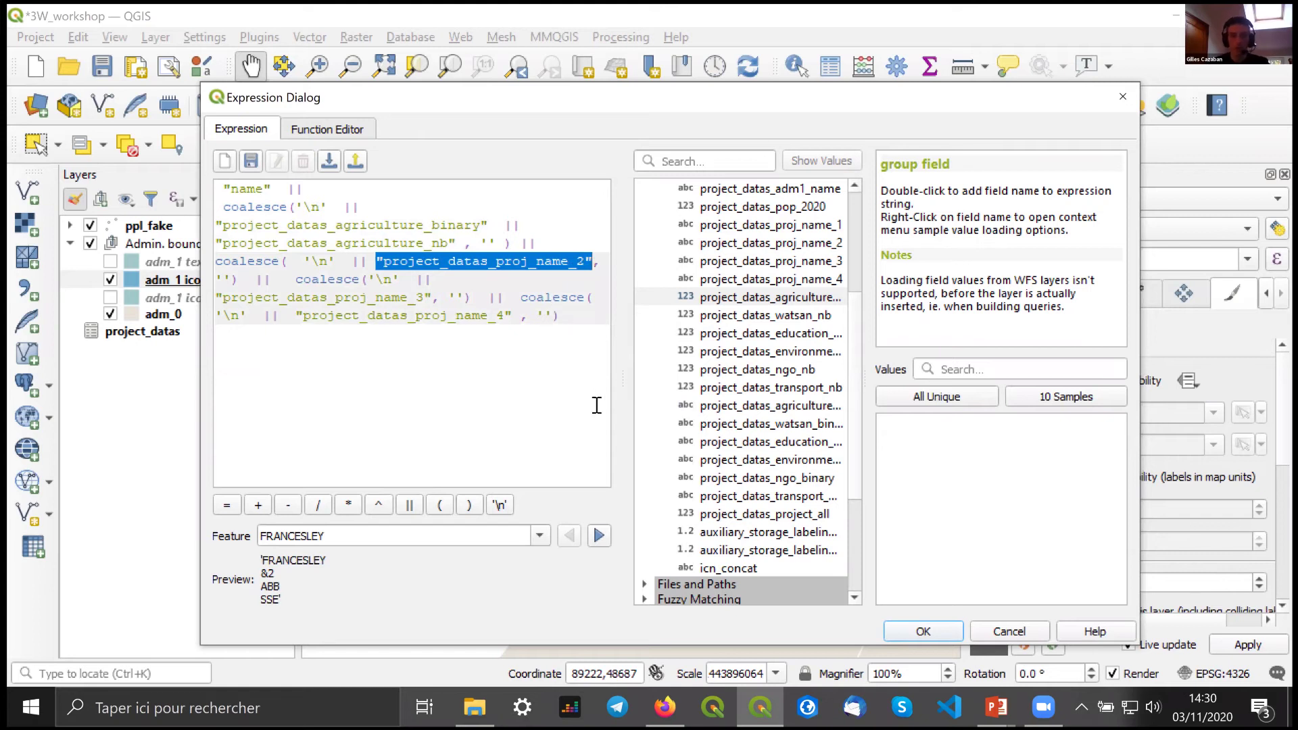
key(BackSpace)
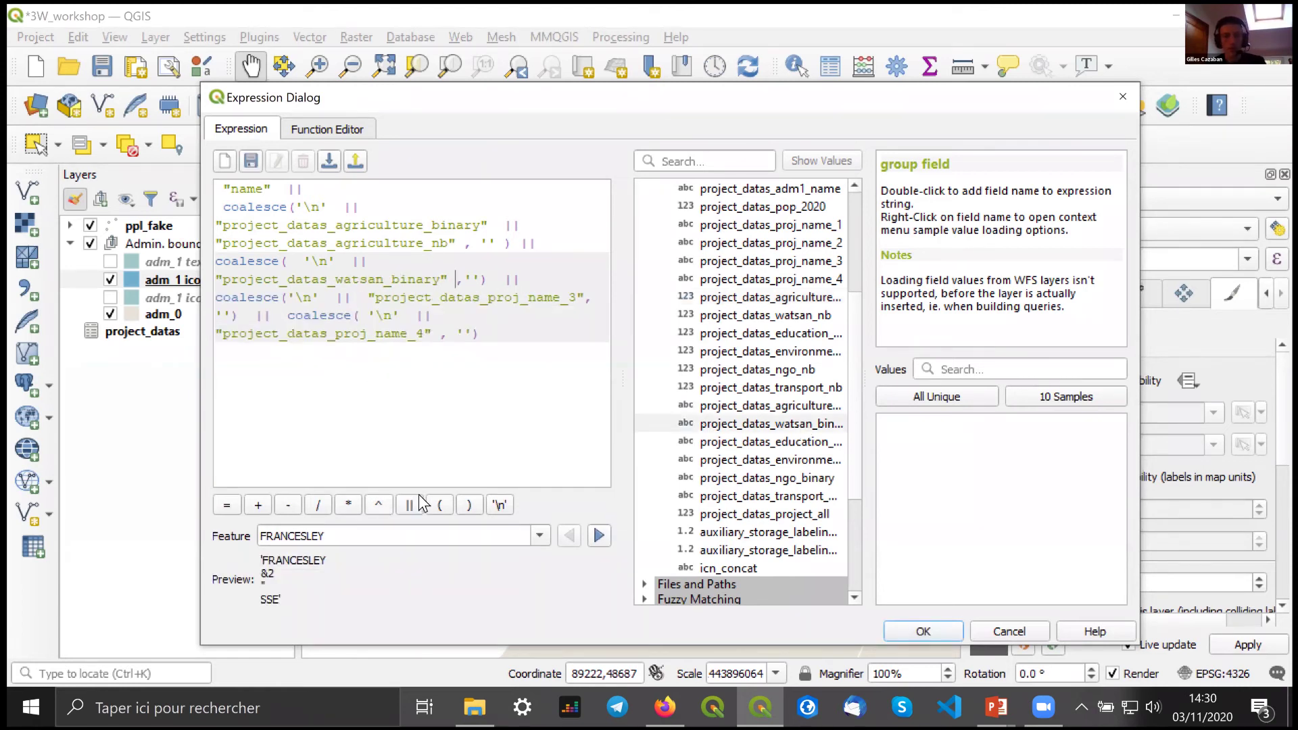
click(412, 504)
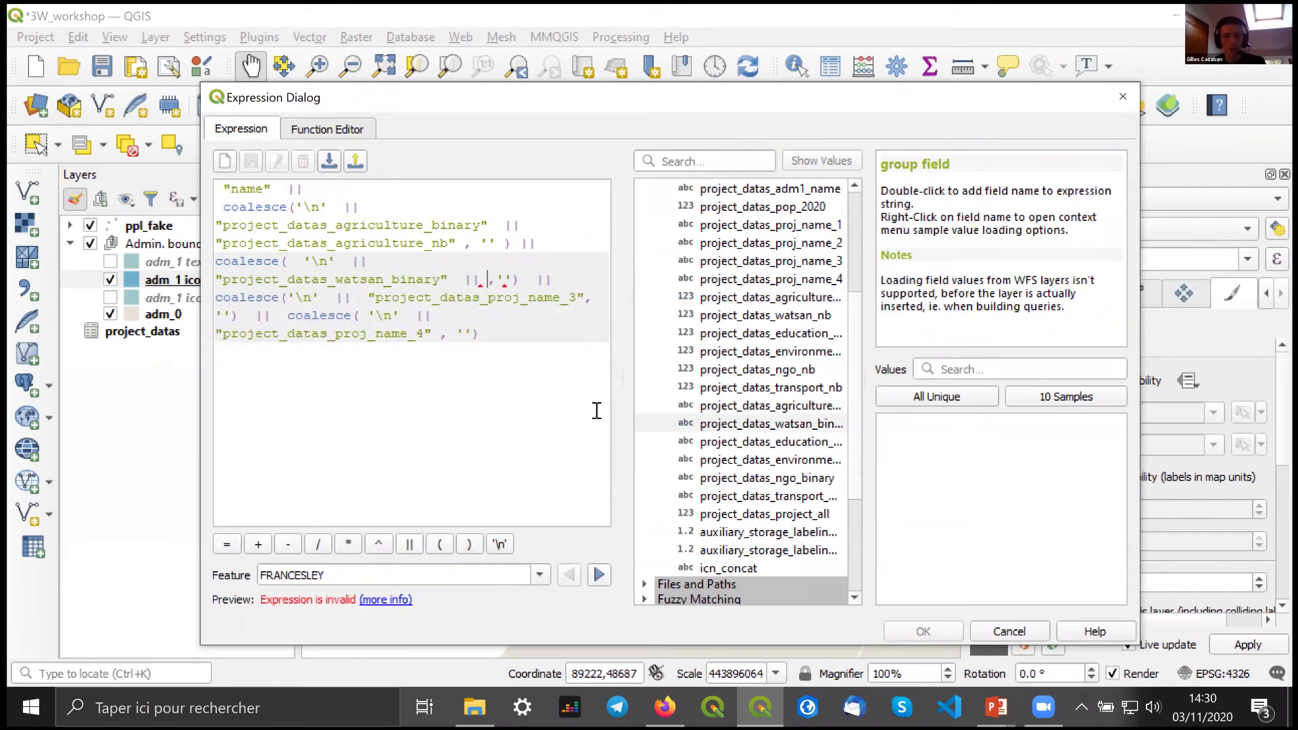
double_click(773, 318)
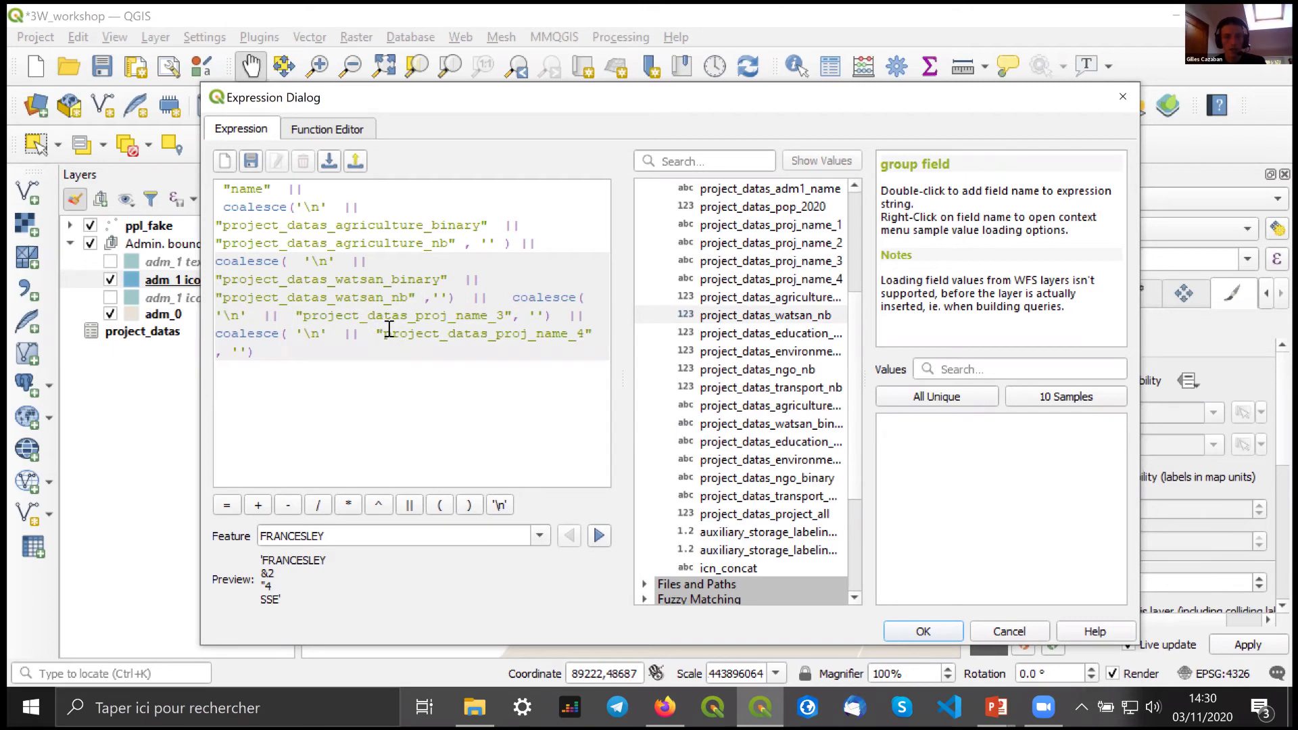
- Replace "project_datas_proj_name_3" in the third coalesce with "project_datas_education_binary" || "project_datas_education_nb"
double_click(432, 316)
key(BackSpace)
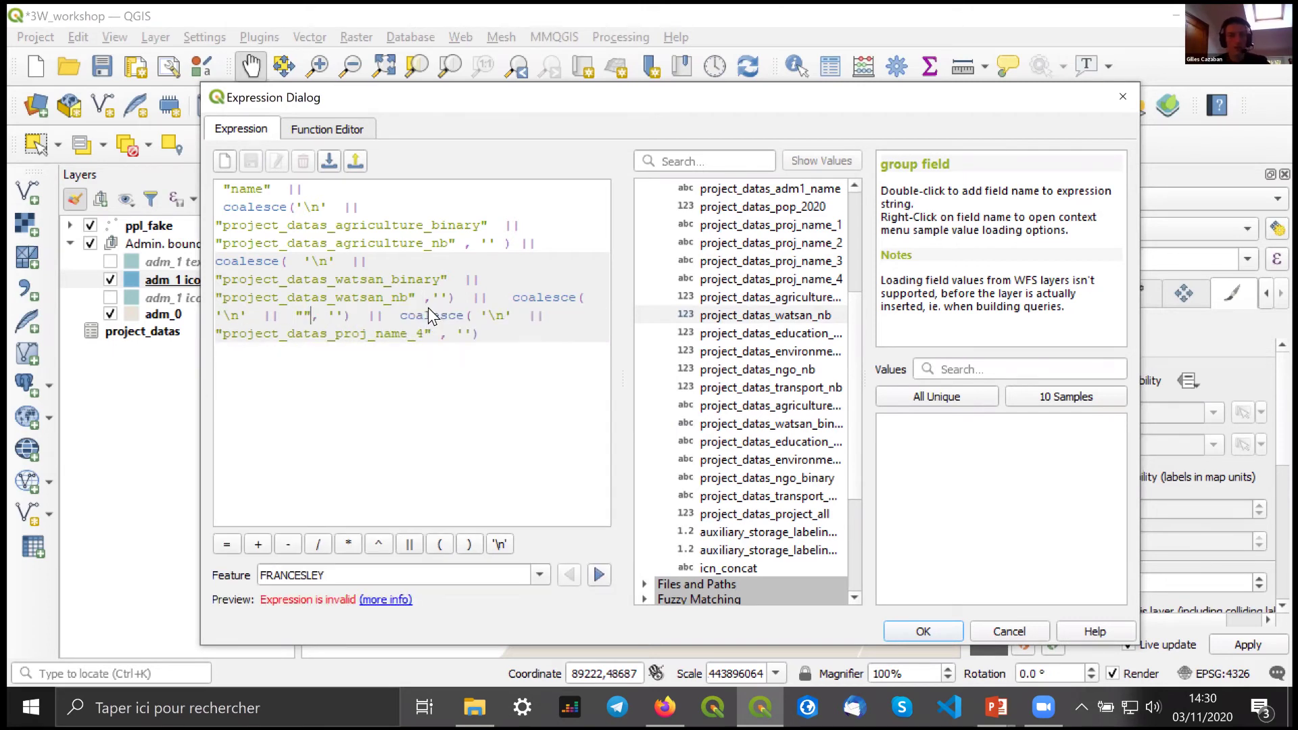
double_click(798, 443)
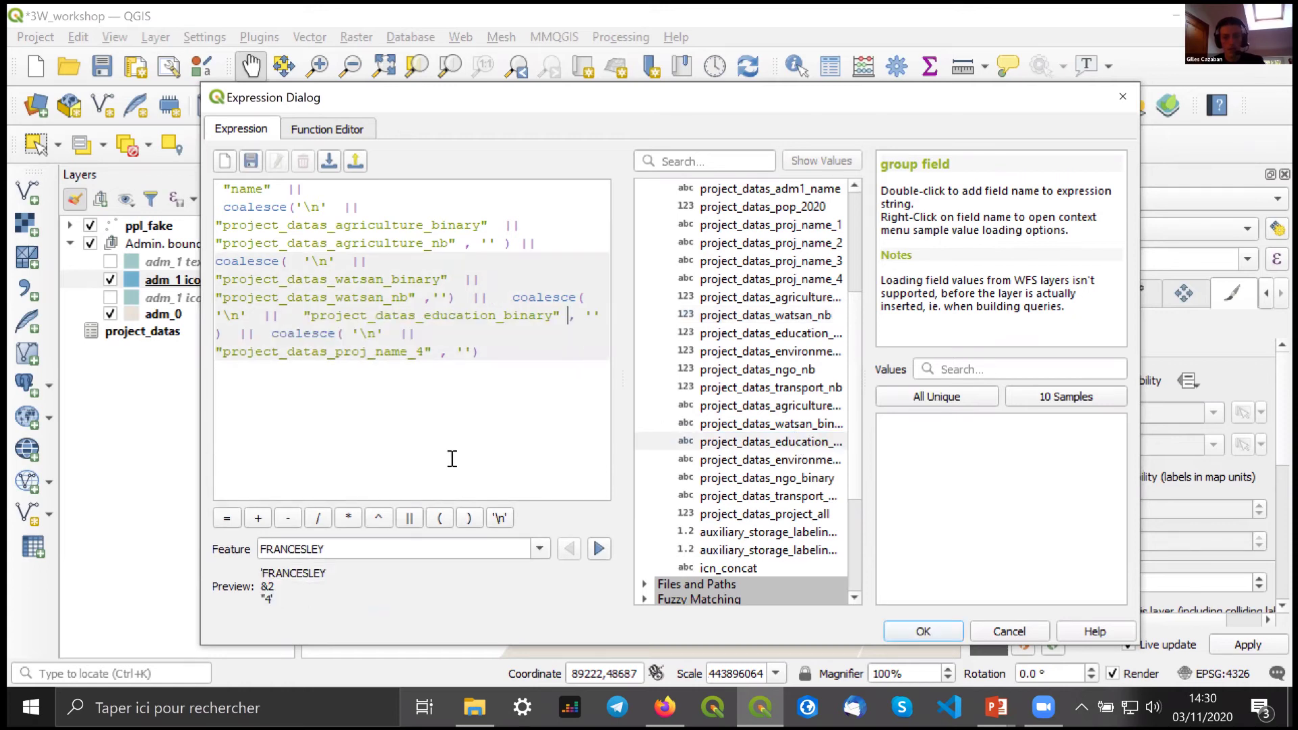
click(410, 519)
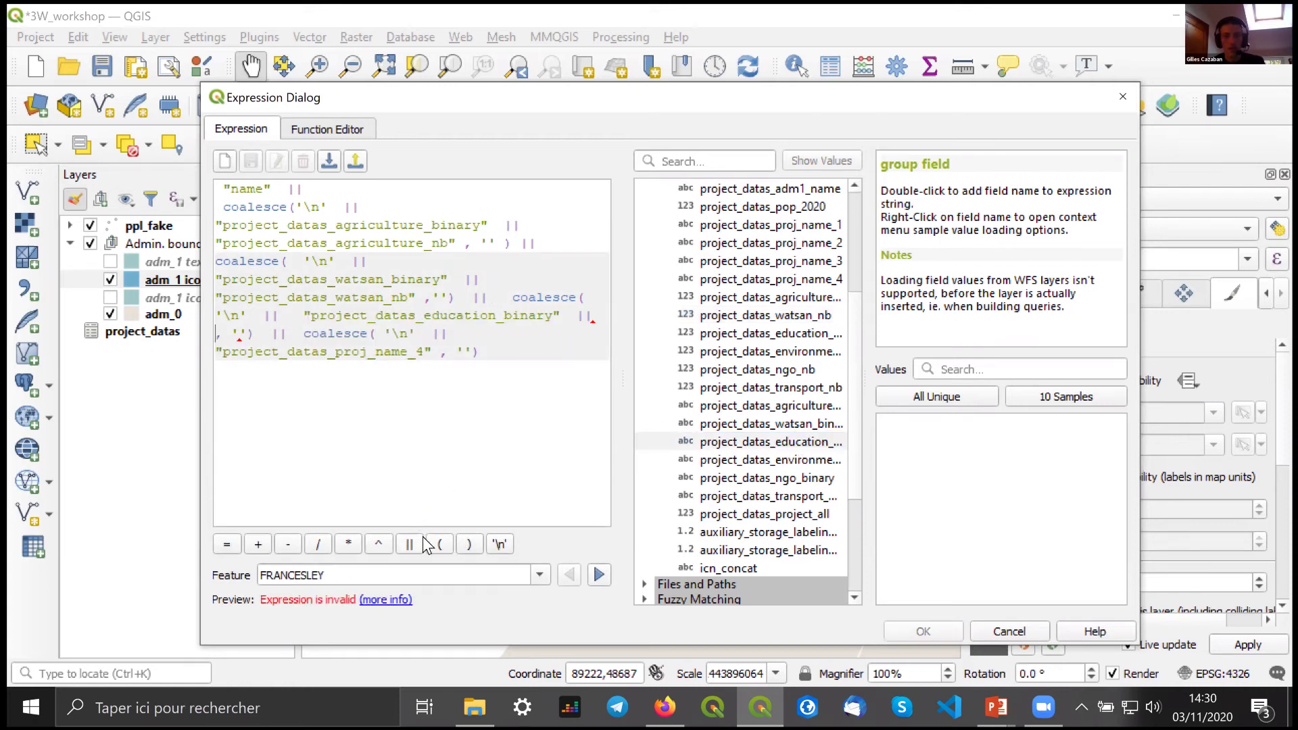
double_click(764, 333)
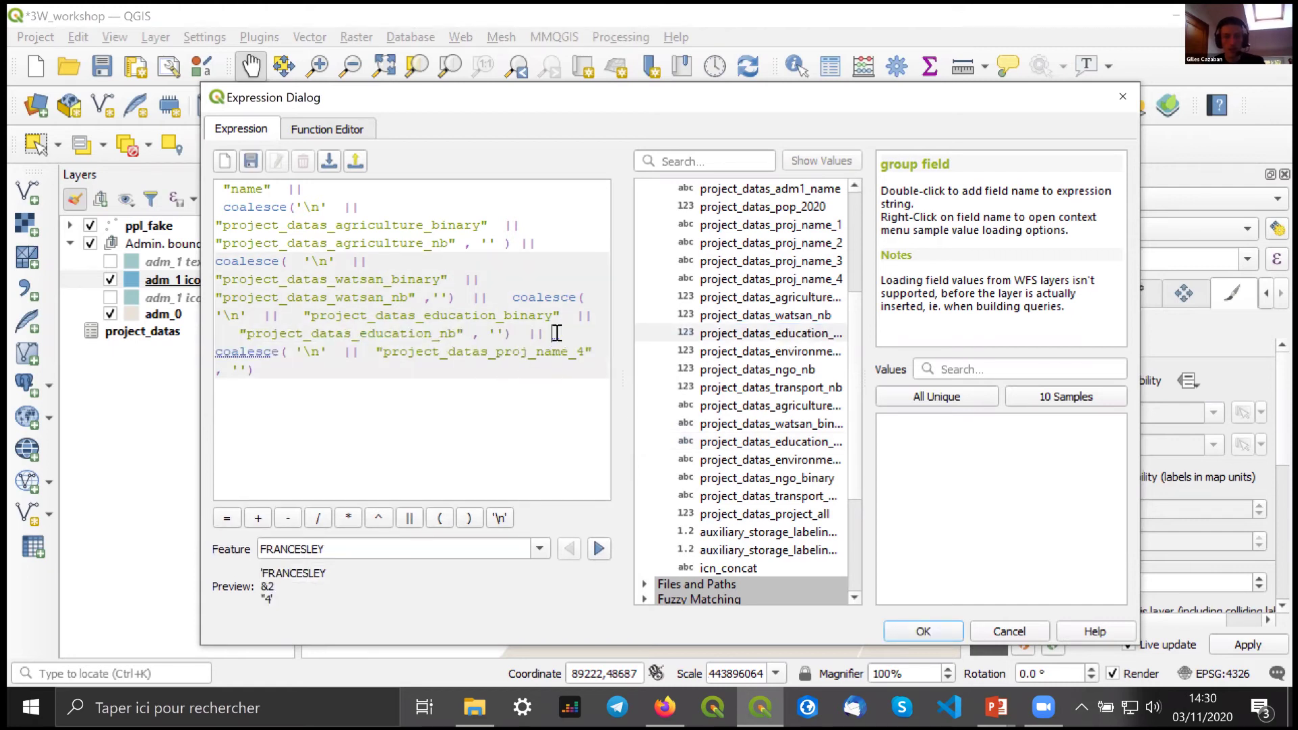
- Replace "project_datas_proj_name_4" in the fourth coalesce with "project_datas_environment_binary" || "project_datas_environment_nb"
drag(371, 356, 597, 357)
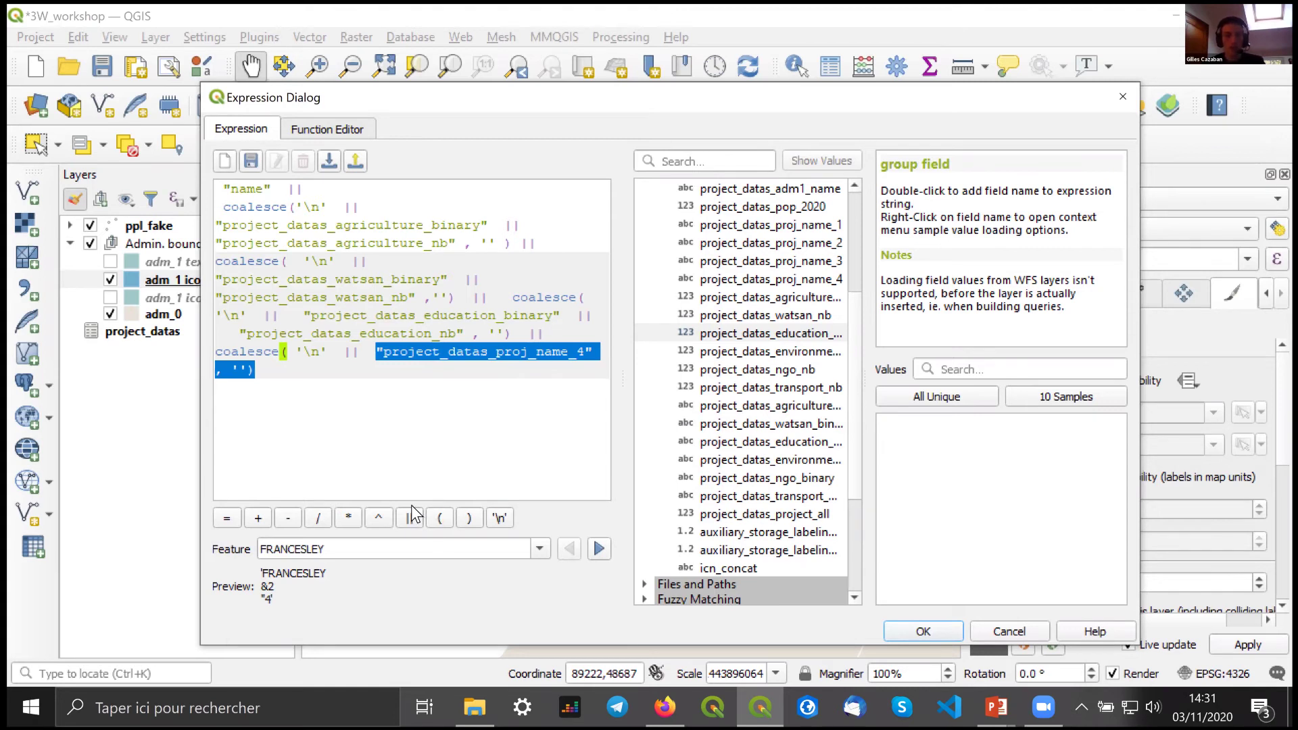
key(ctrl+z)
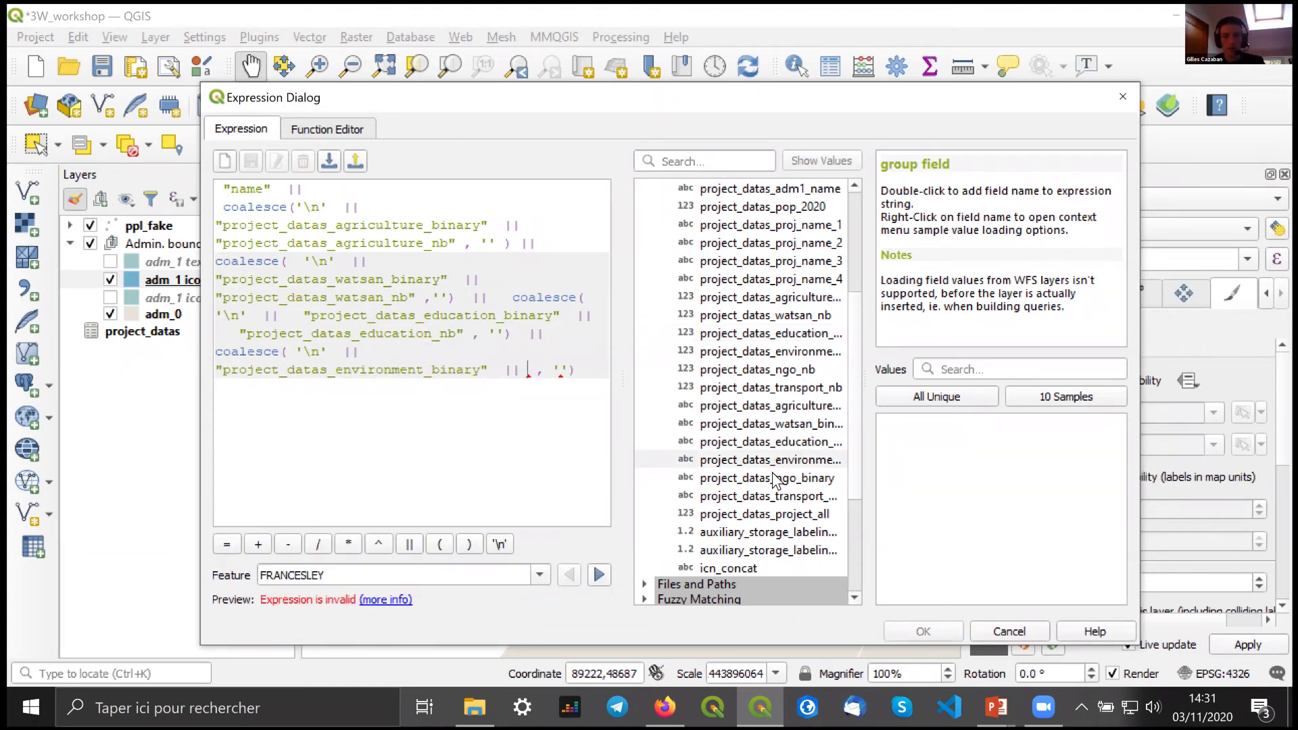
double_click(784, 352)
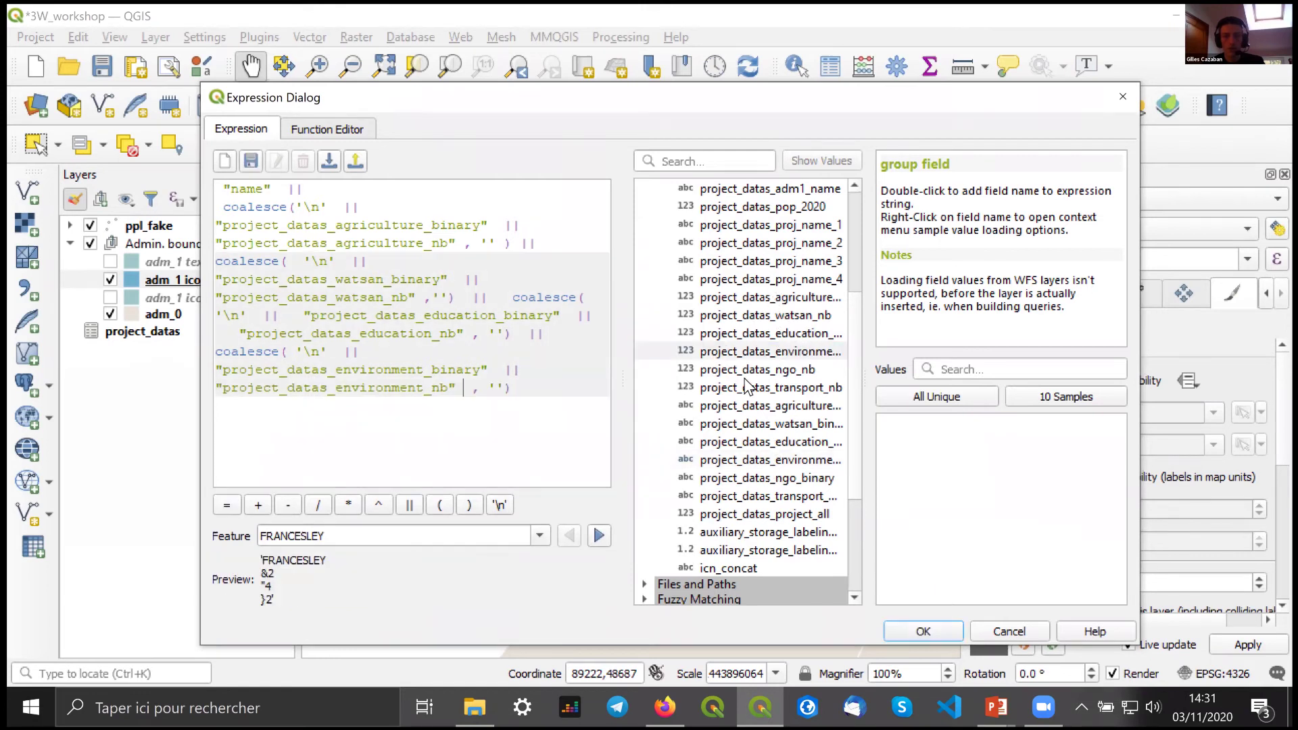
- Copy the environment coalesce with its leading || and append the copy at the end of the expression
click(539, 386)
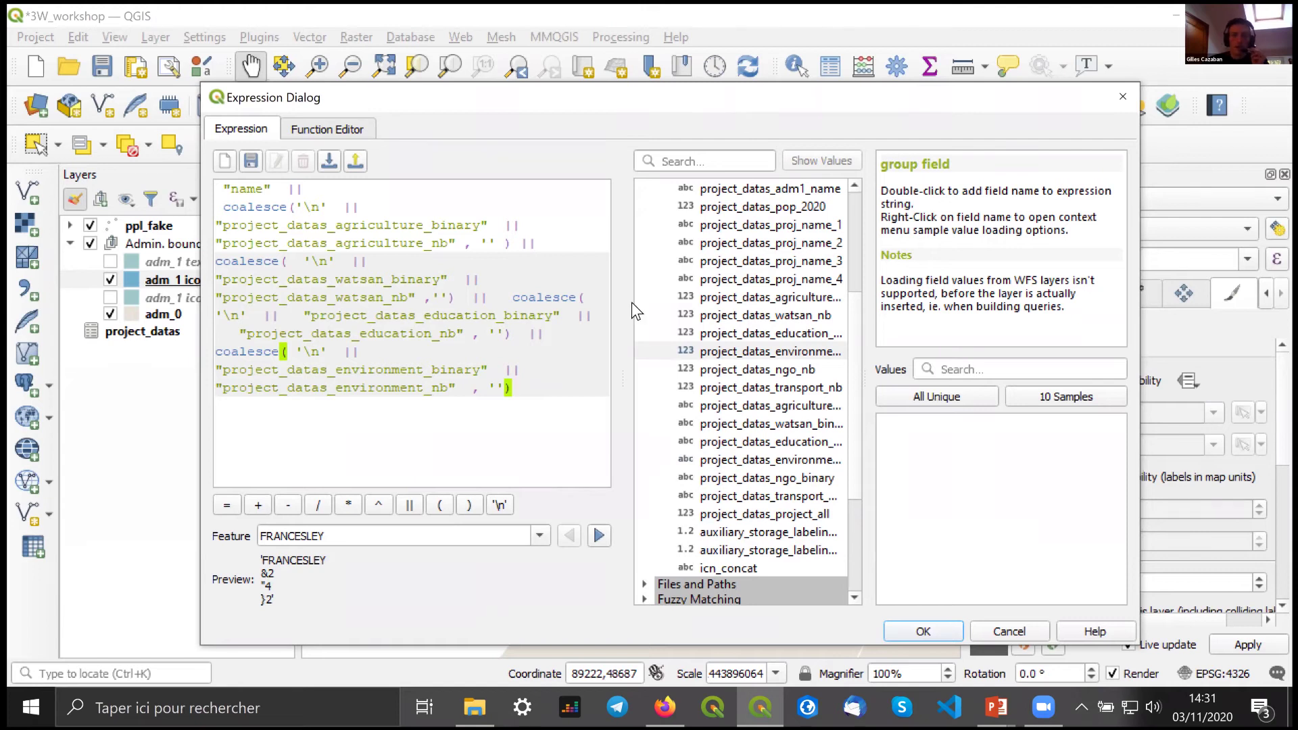
shift+click(530, 335)
key(ctrl+c)
click(541, 391)
key(ctrl+v)
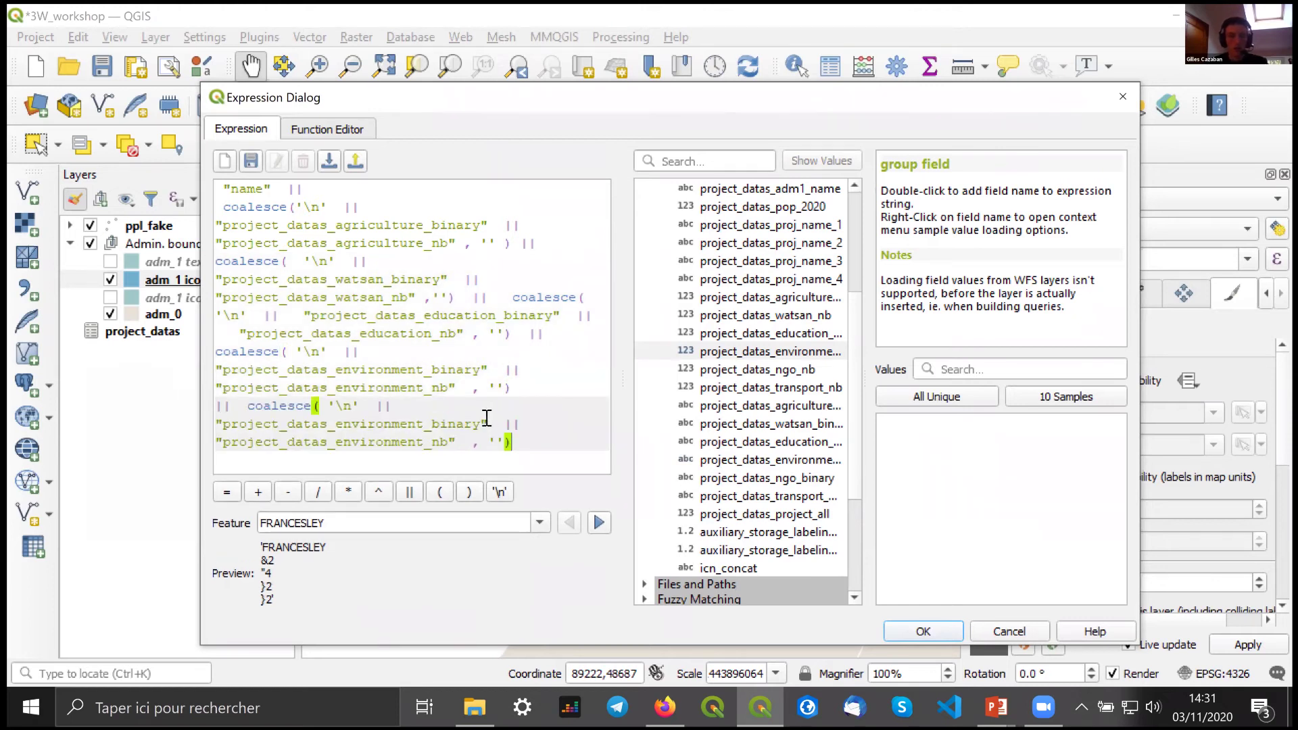
- In the copied coalesce, replace "project_datas_environment_binary" with "project_datas_ngo_binary" || "project_datas_ngo_nb" and close it with ,'')
double_click(329, 423)
shift+click(217, 426)
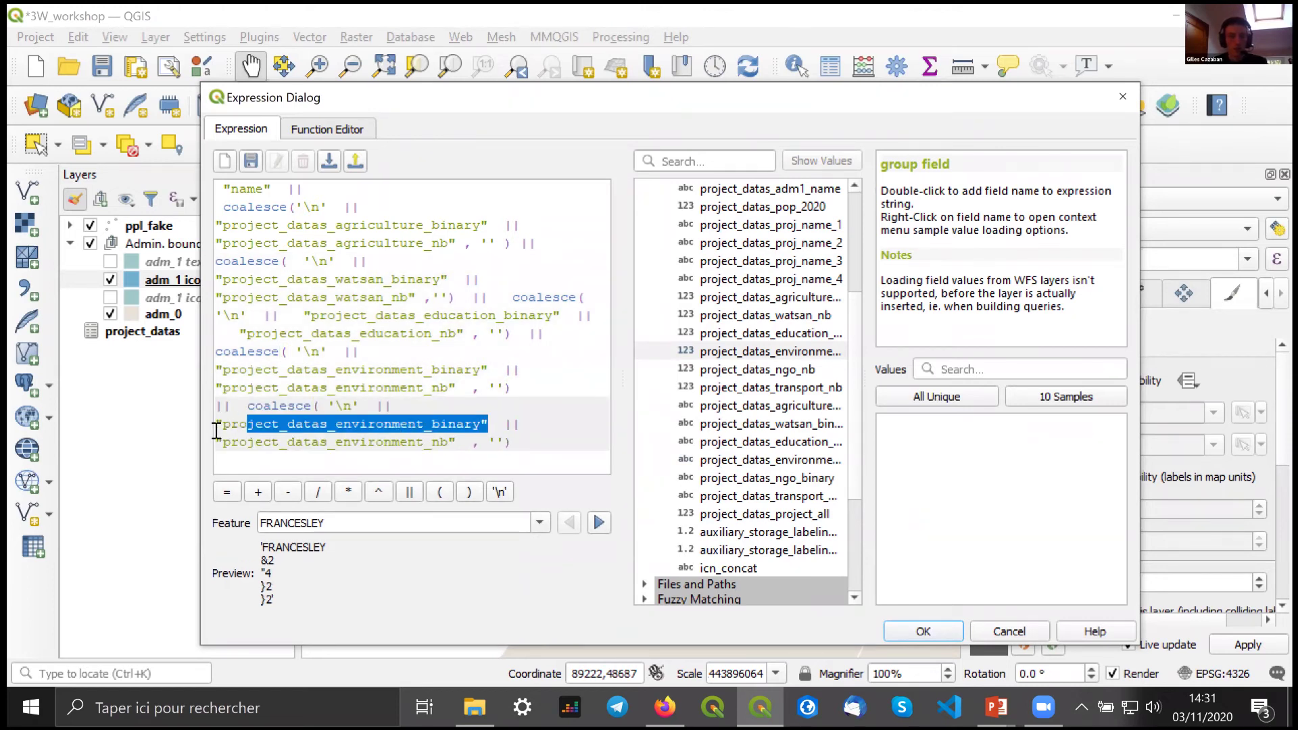
key(Delete)
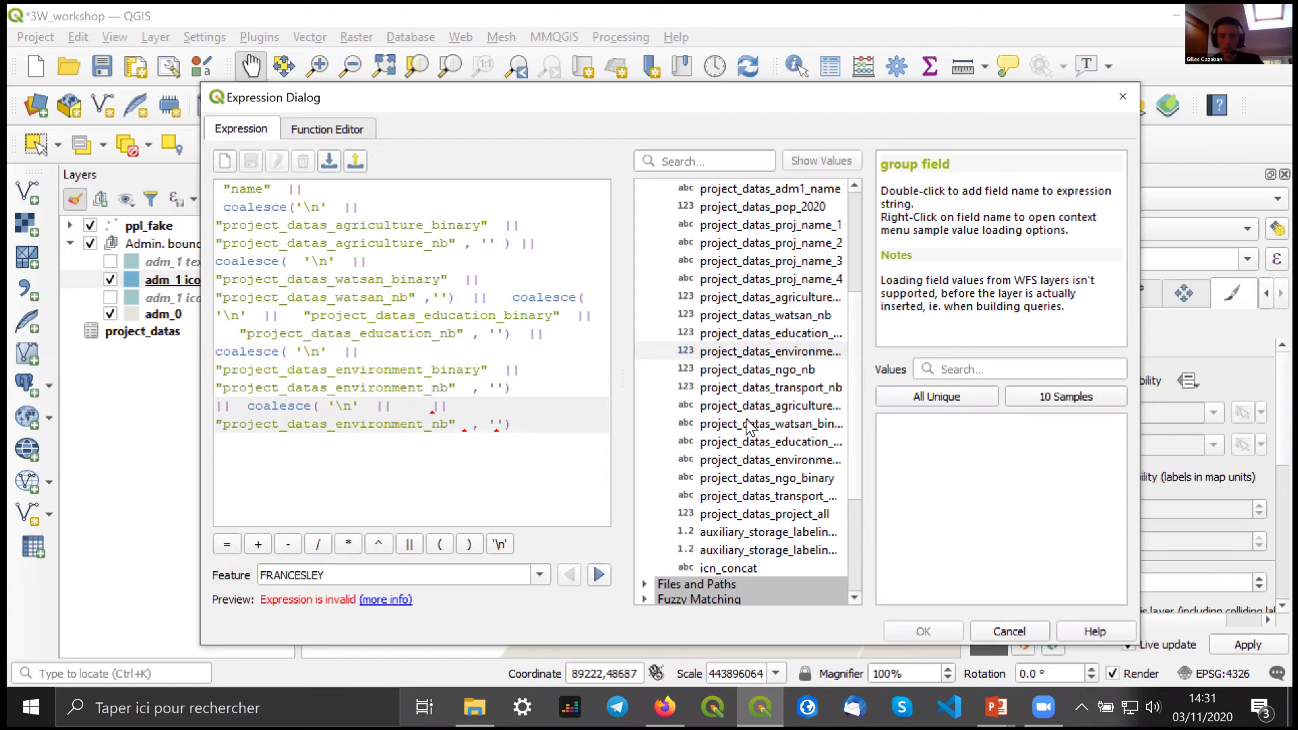
click(769, 480)
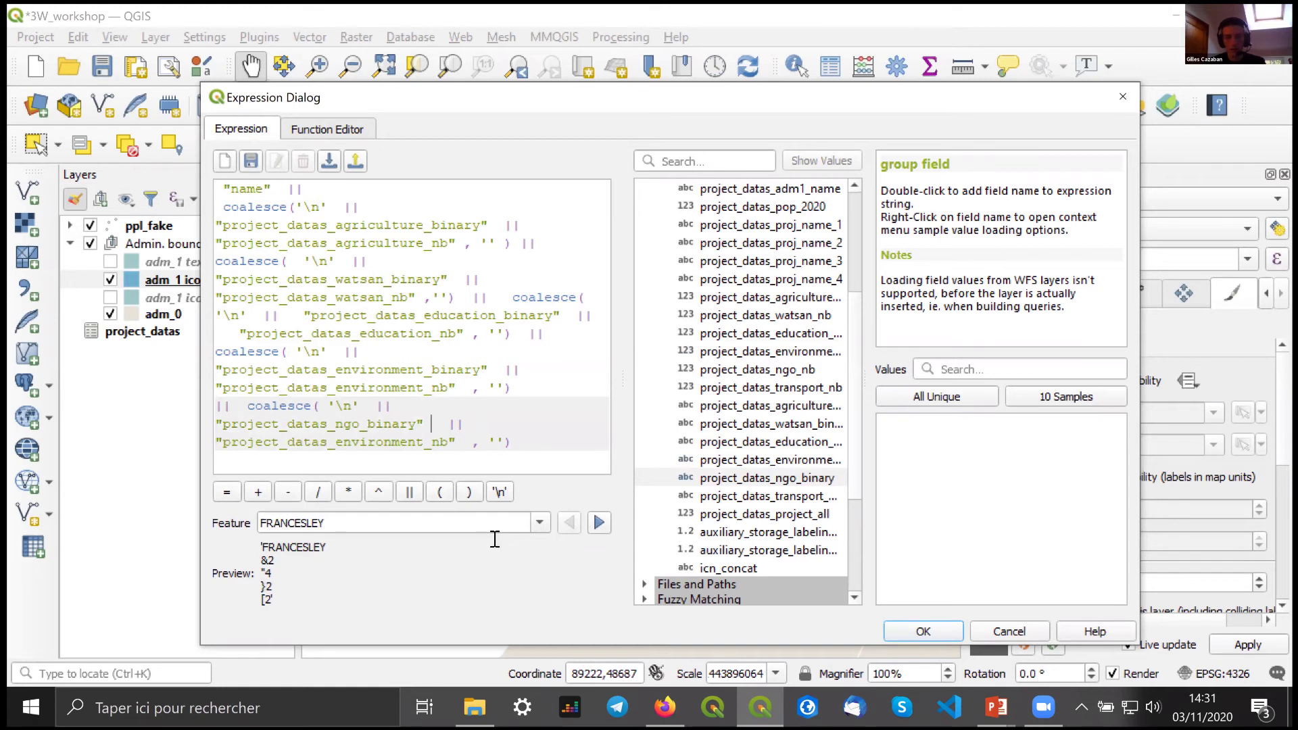
double_click(771, 371)
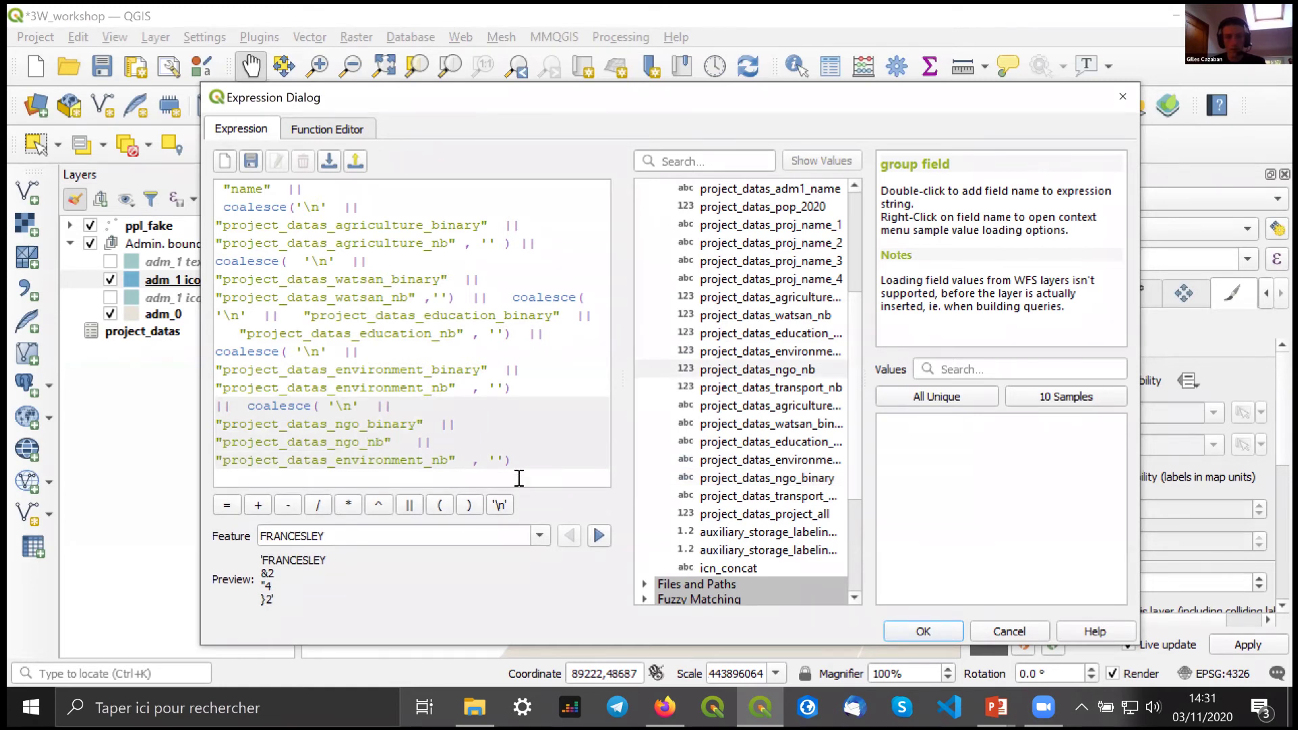
text(,''))
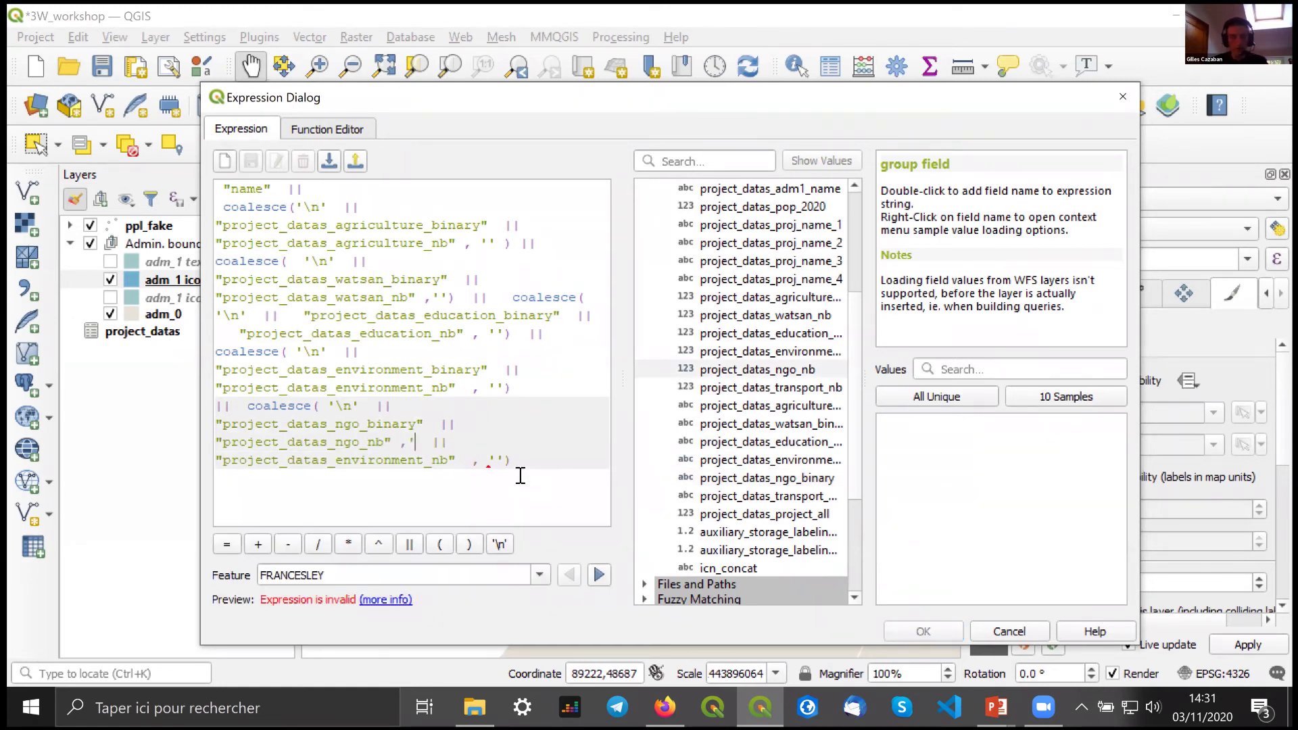
- Remove the leftover || "project_datas_environment_nb" , '') from the end of the expression and apply it to the labels
click(529, 472)
shift+click(211, 460)
key(BackSpace)
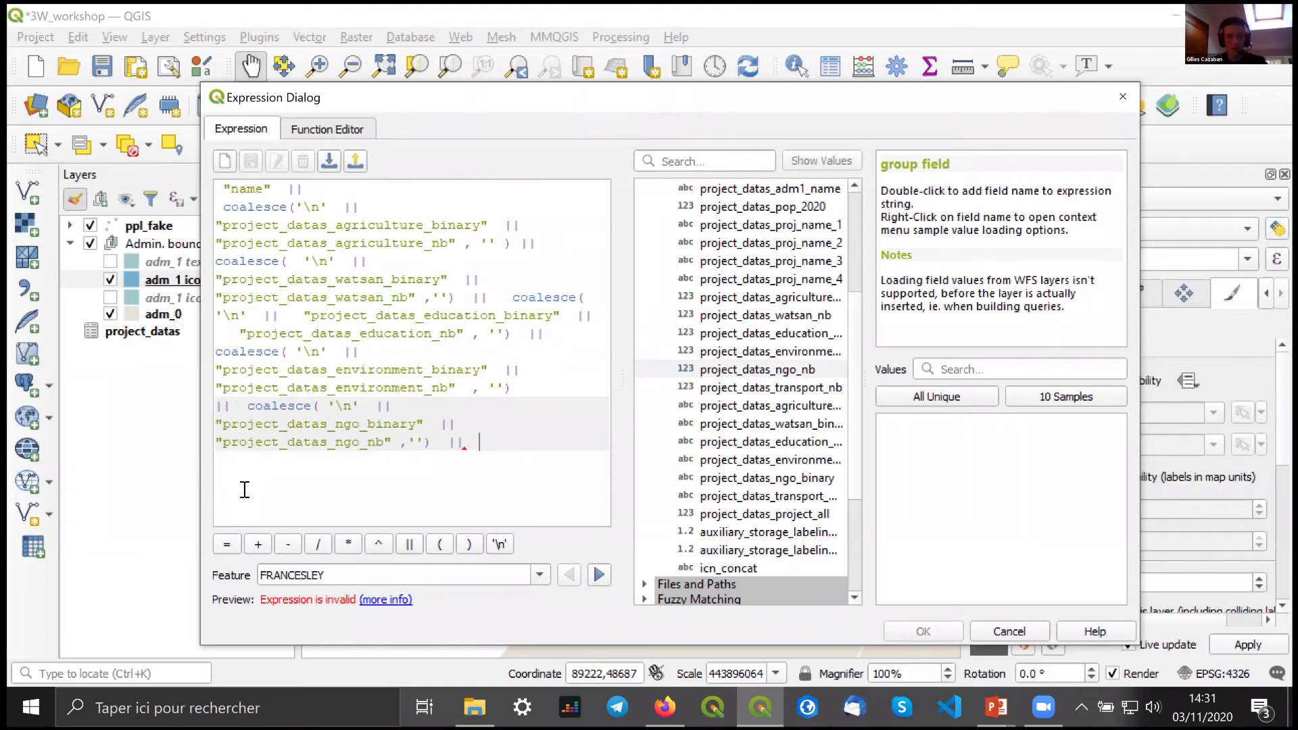
key(BackSpace)
key(BackSpace)
key(BackSpace)
key(BackSpace)
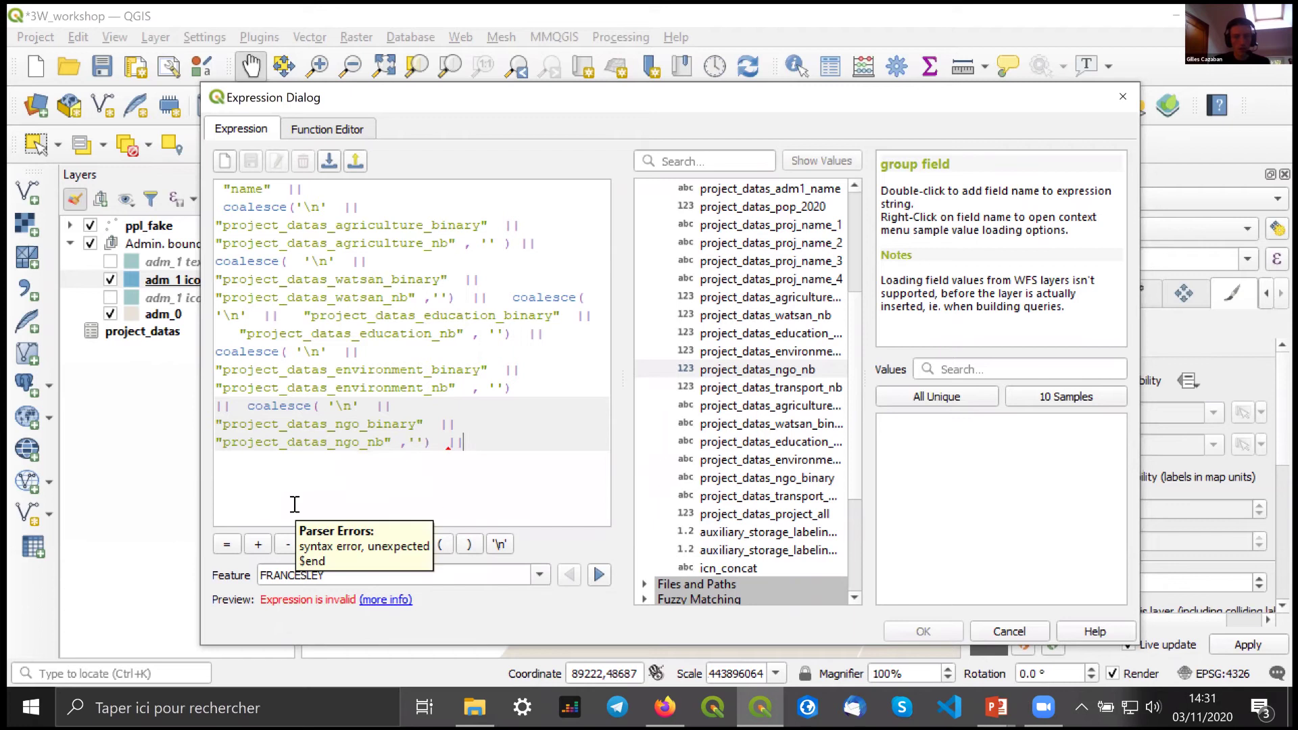
key(Return)
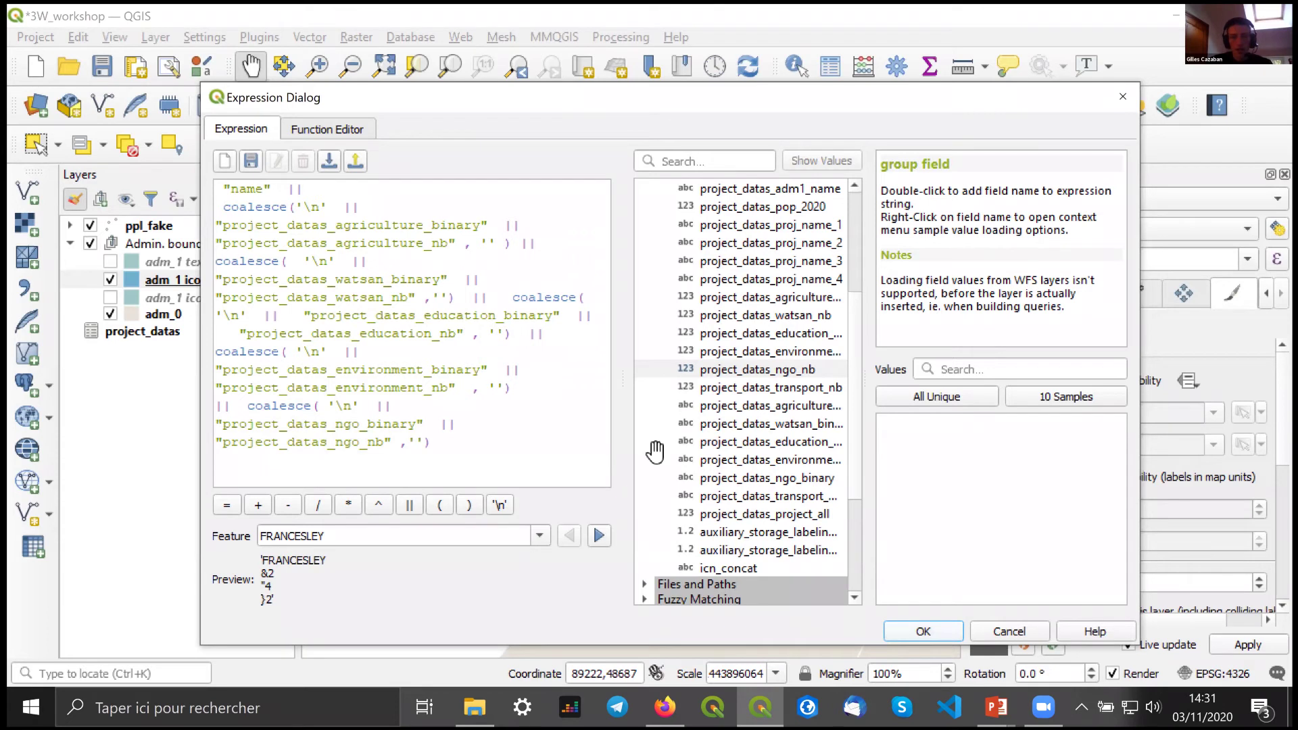
key(Return)
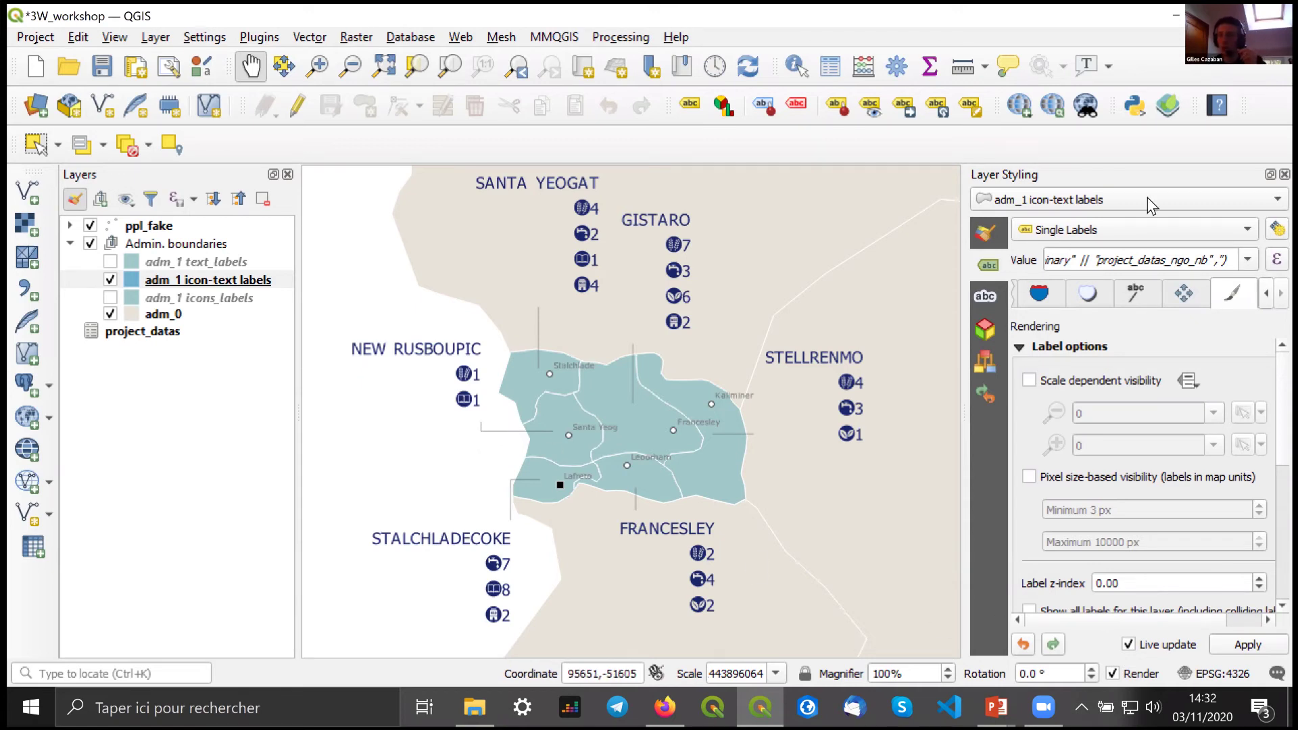
- Reopen the label expression, insert ' : ' || between "project_datas_agriculture_binary" || and "project_datas_agriculture_nb", and apply it
click(1259, 265)
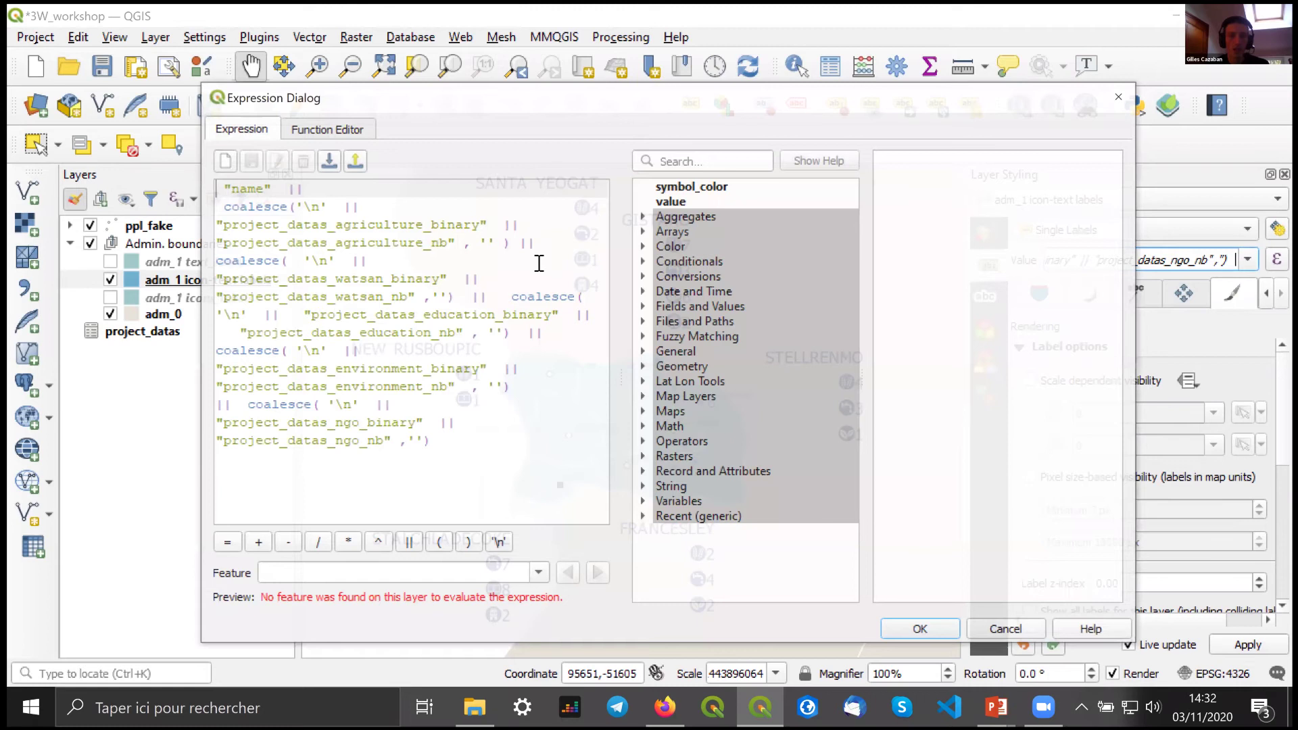
click(549, 225)
text(' ')
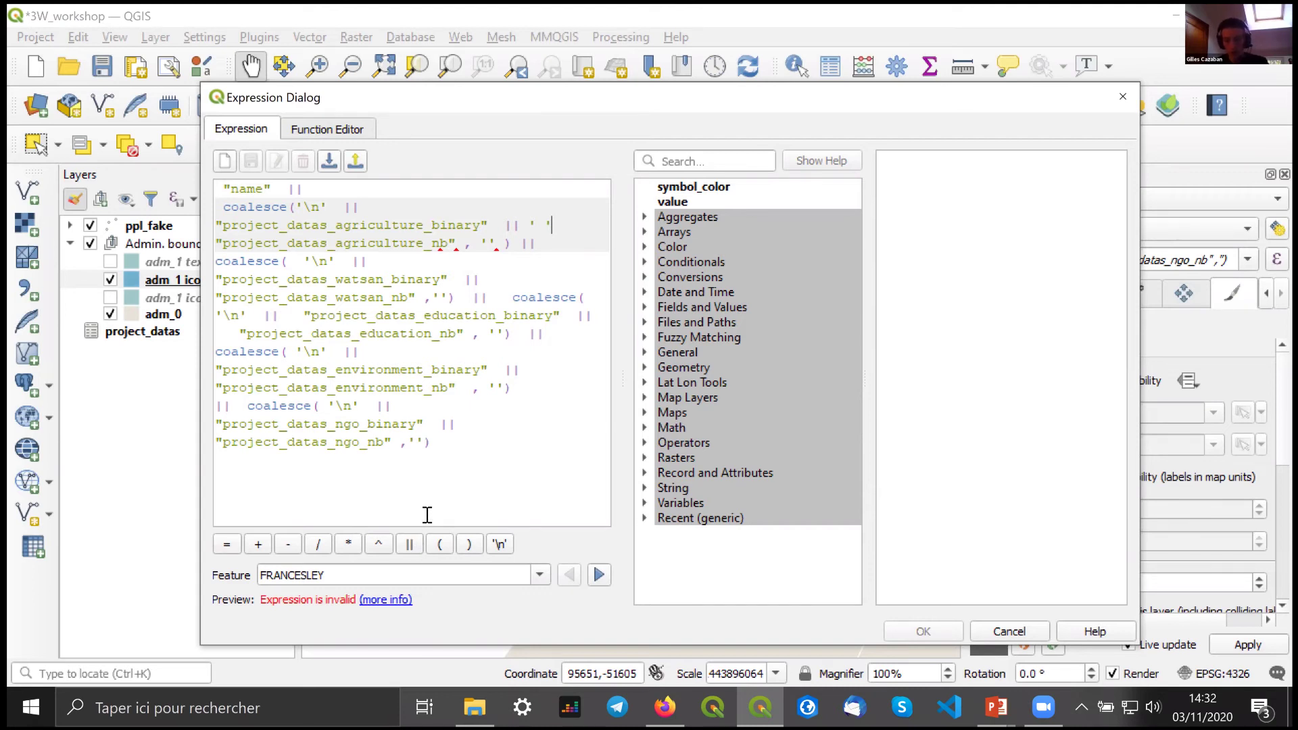
text(|| '  || ' :)
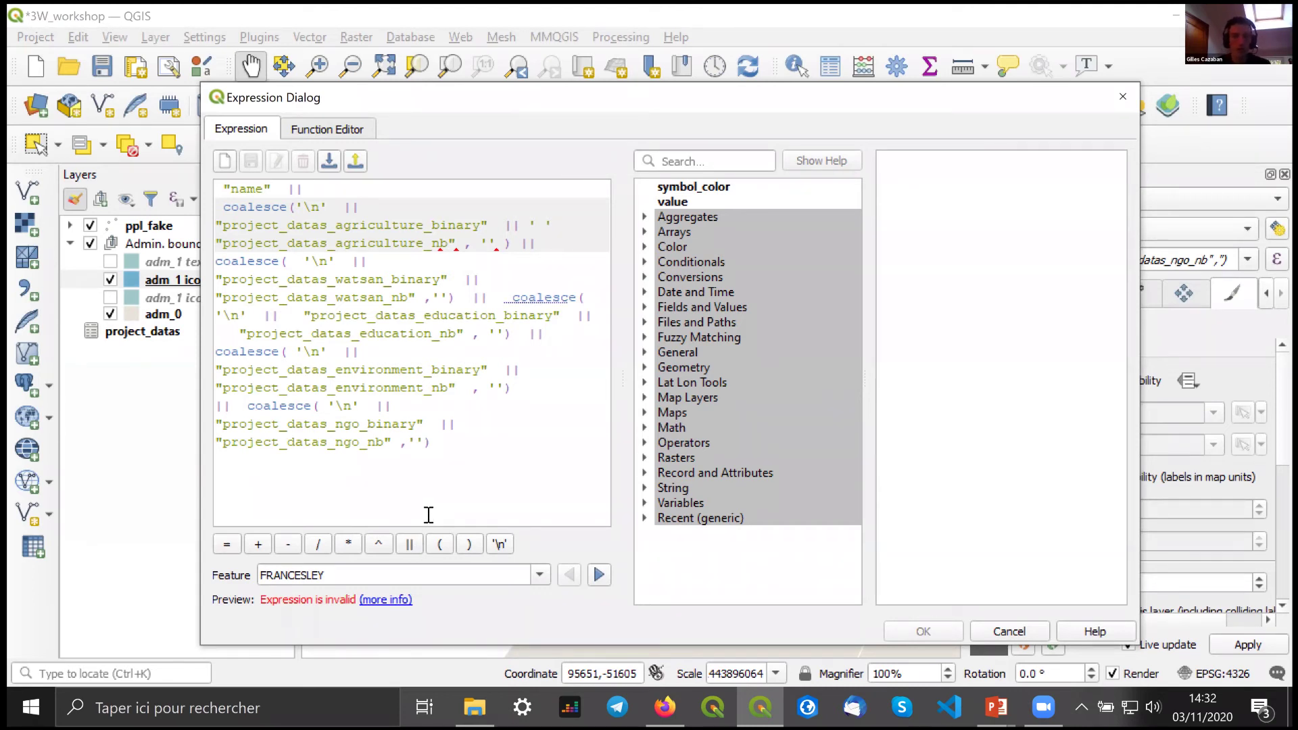
text( ' :)
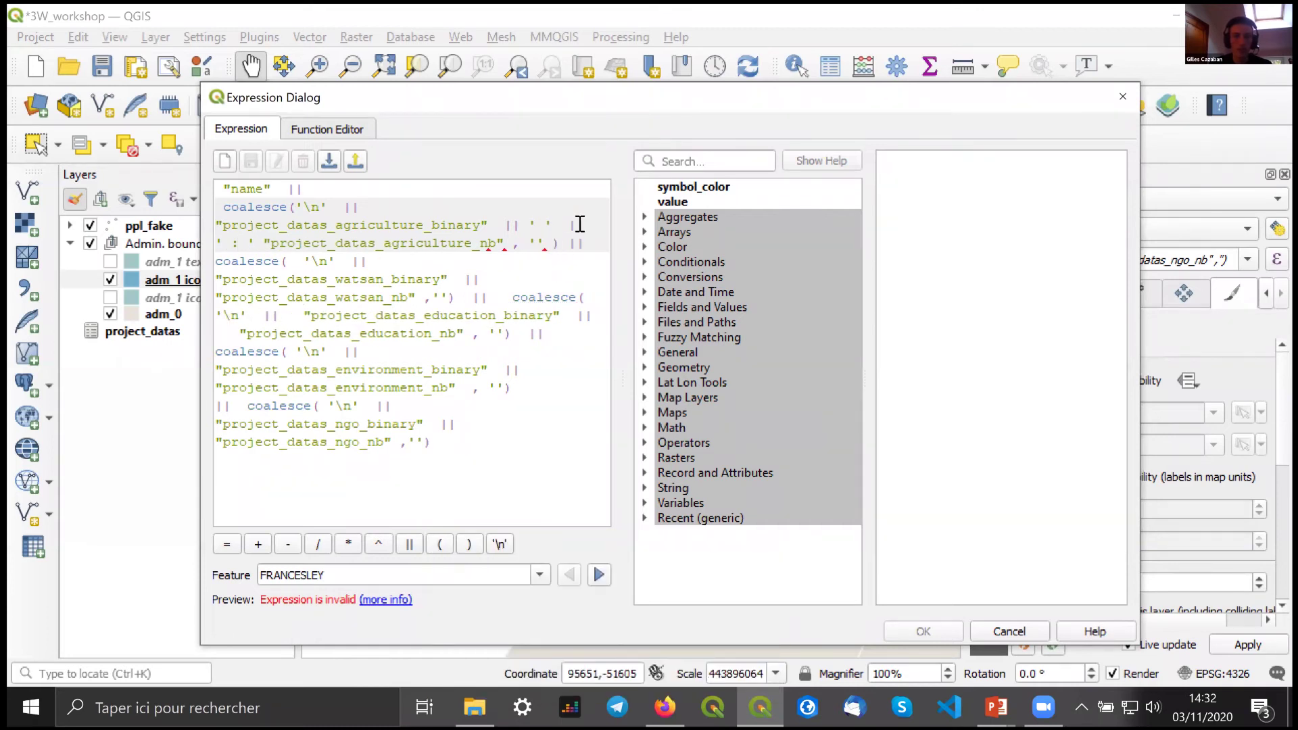
drag(531, 228, 590, 227)
key(BackSpace)
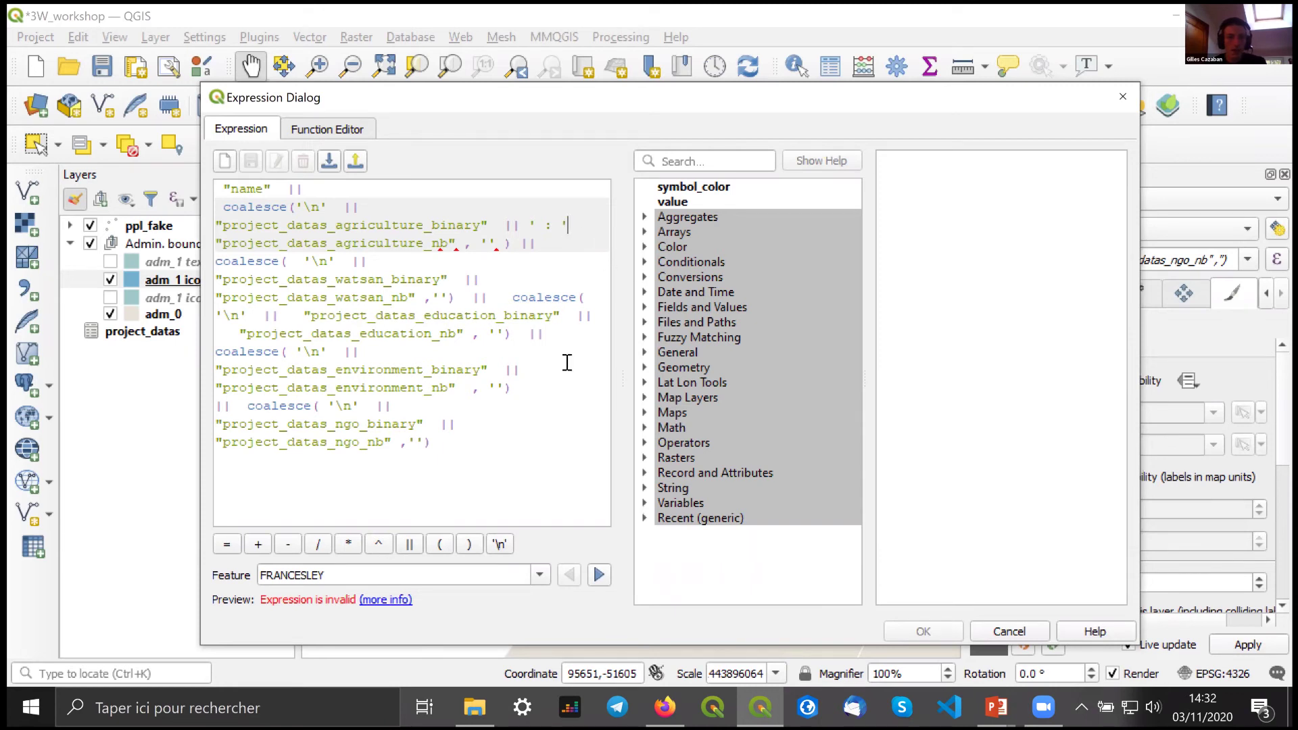
text(||)
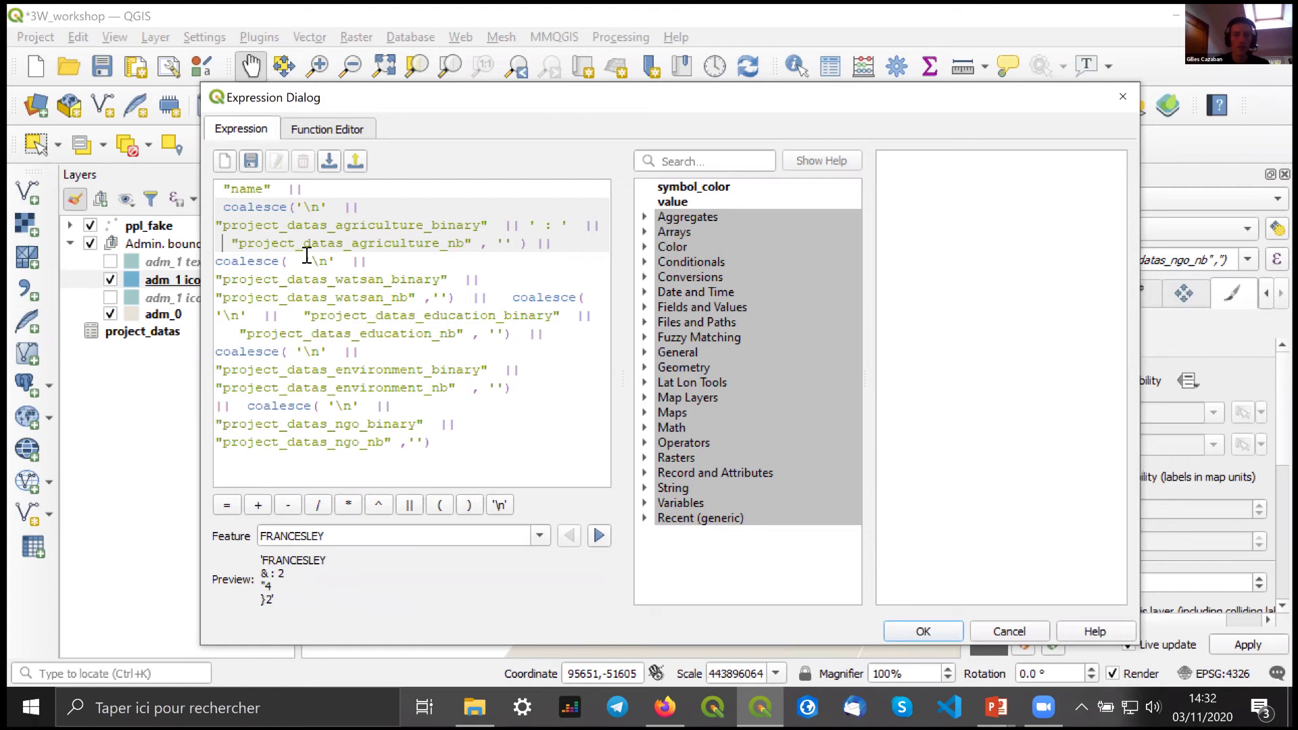
click(232, 244)
key(BackSpace)
key(BackSpace)
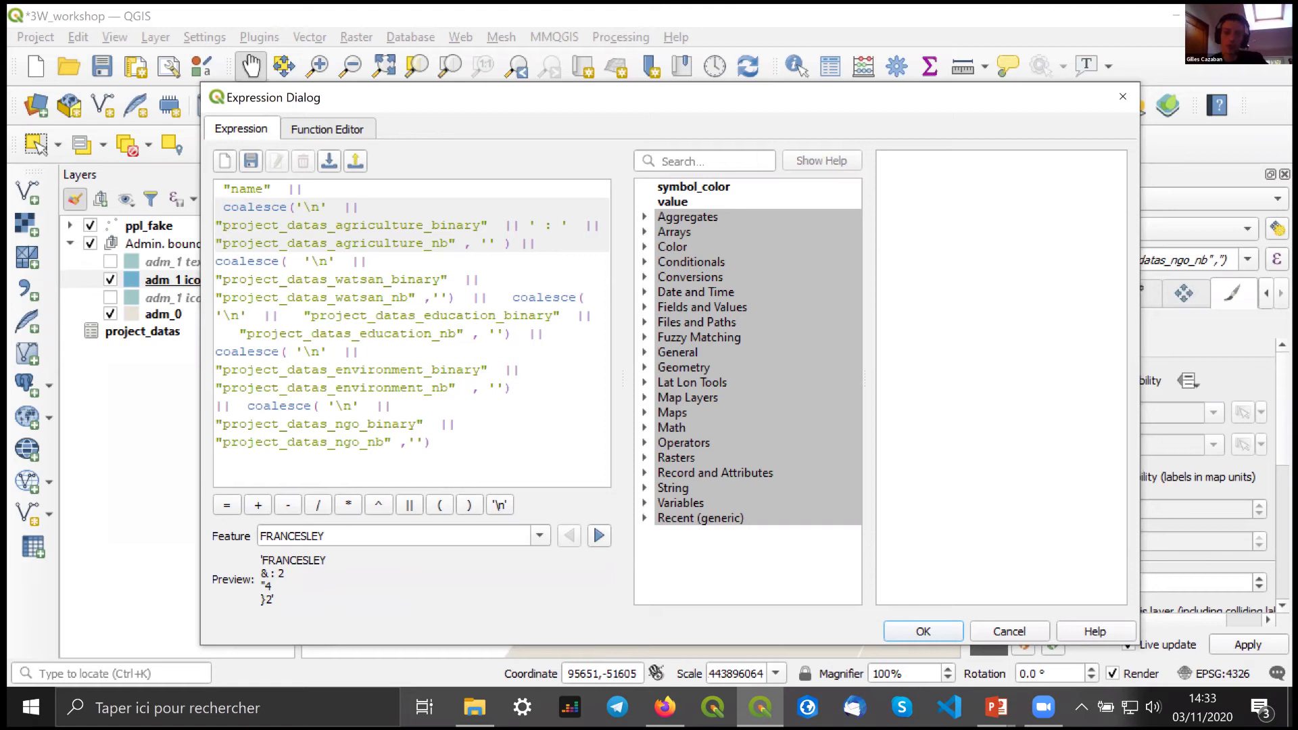
click(937, 636)
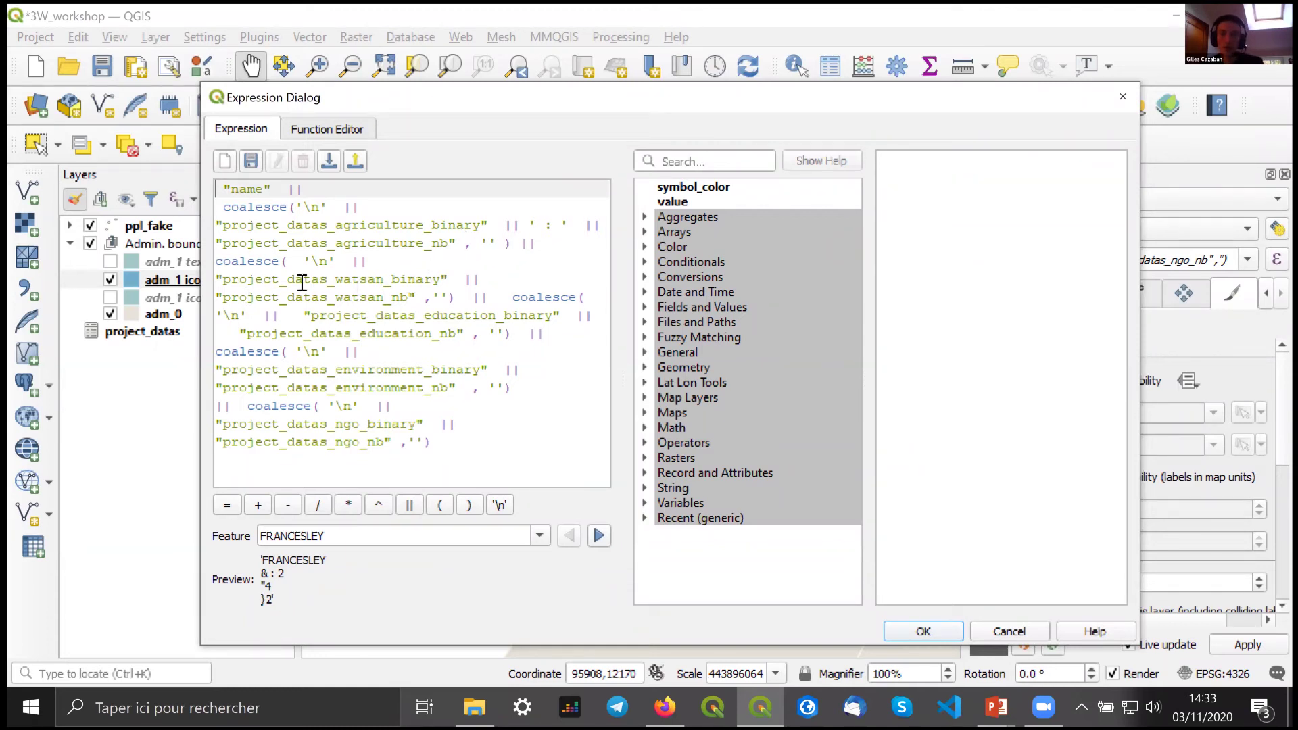
- Add || ' Project' after "project_datas_agriculture_nb" in the first coalesce and apply the label expression
click(464, 243)
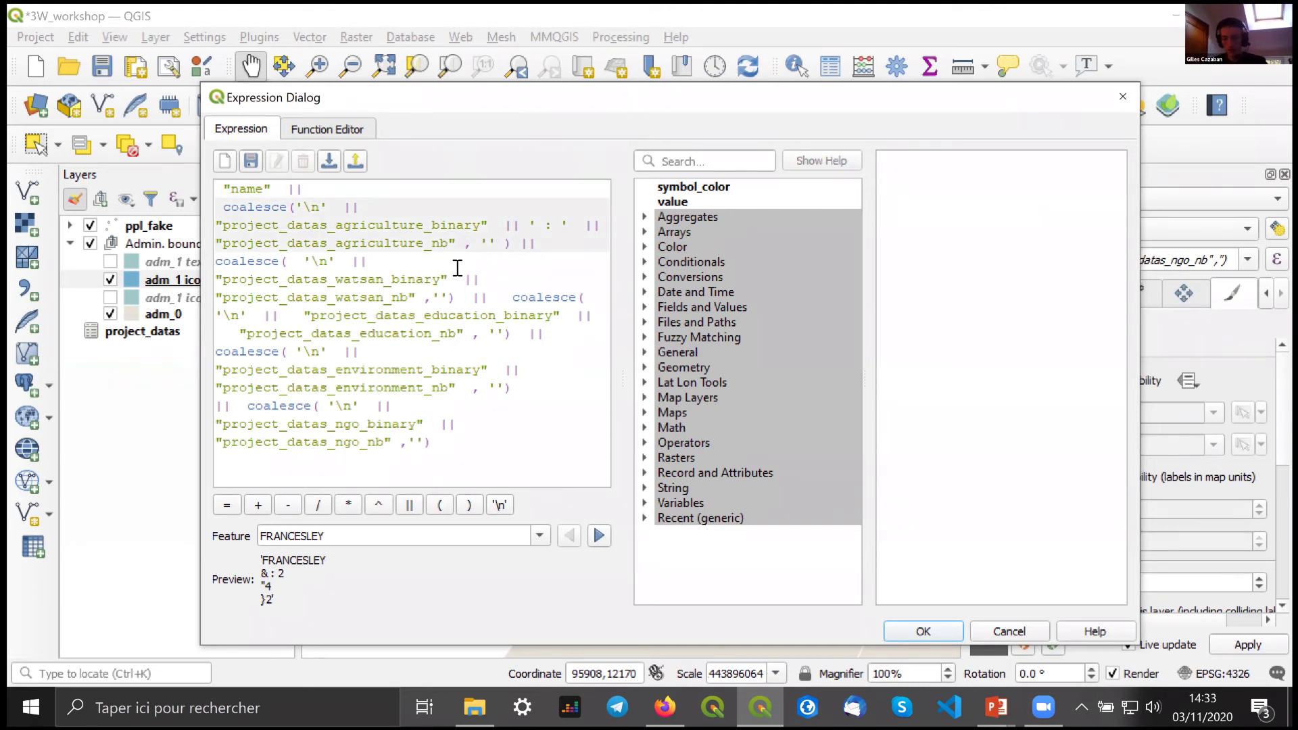
click(409, 505)
text(' Number of p)
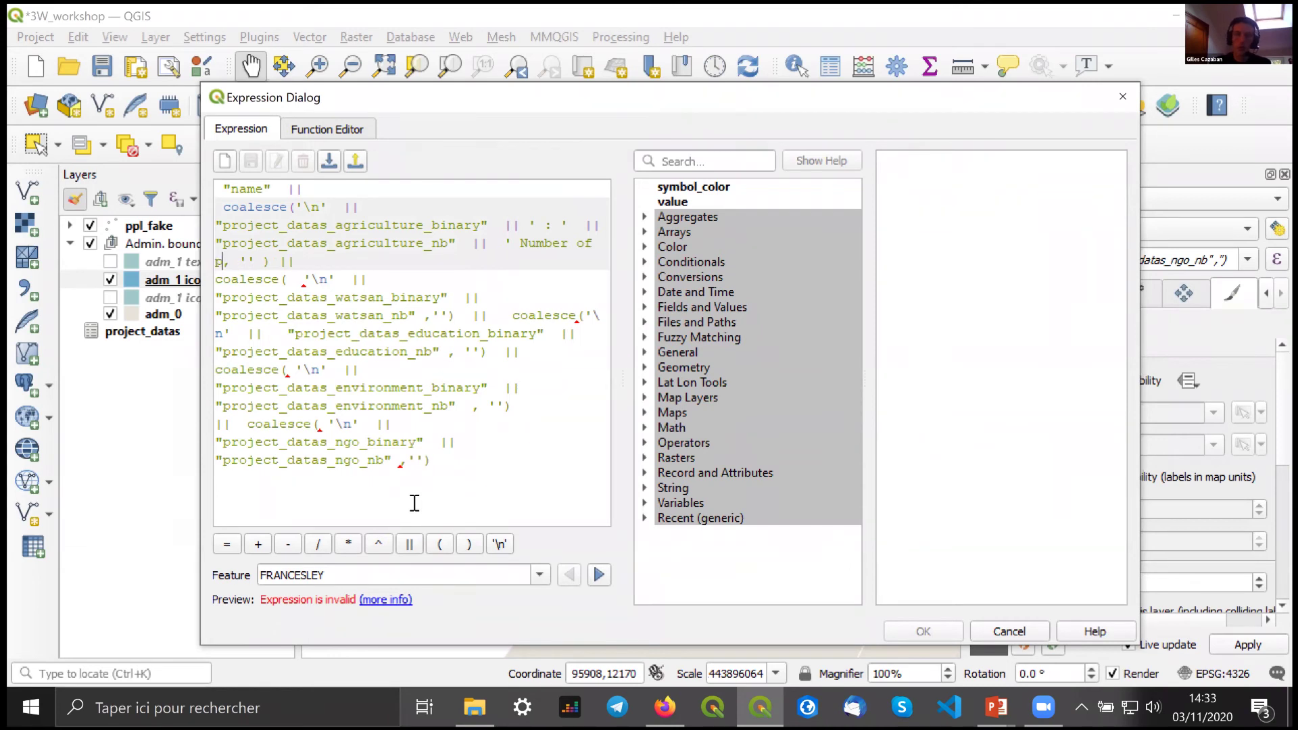
key(BackSpace)
key(BackSpace)
key(BackSpace)
key(BackSpace)
key(BackSpace)
key(BackSpace)
key(BackSpace)
key(BackSpace)
key(BackSpace)
key(BackSpace)
key(BackSpace)
text(Project',)
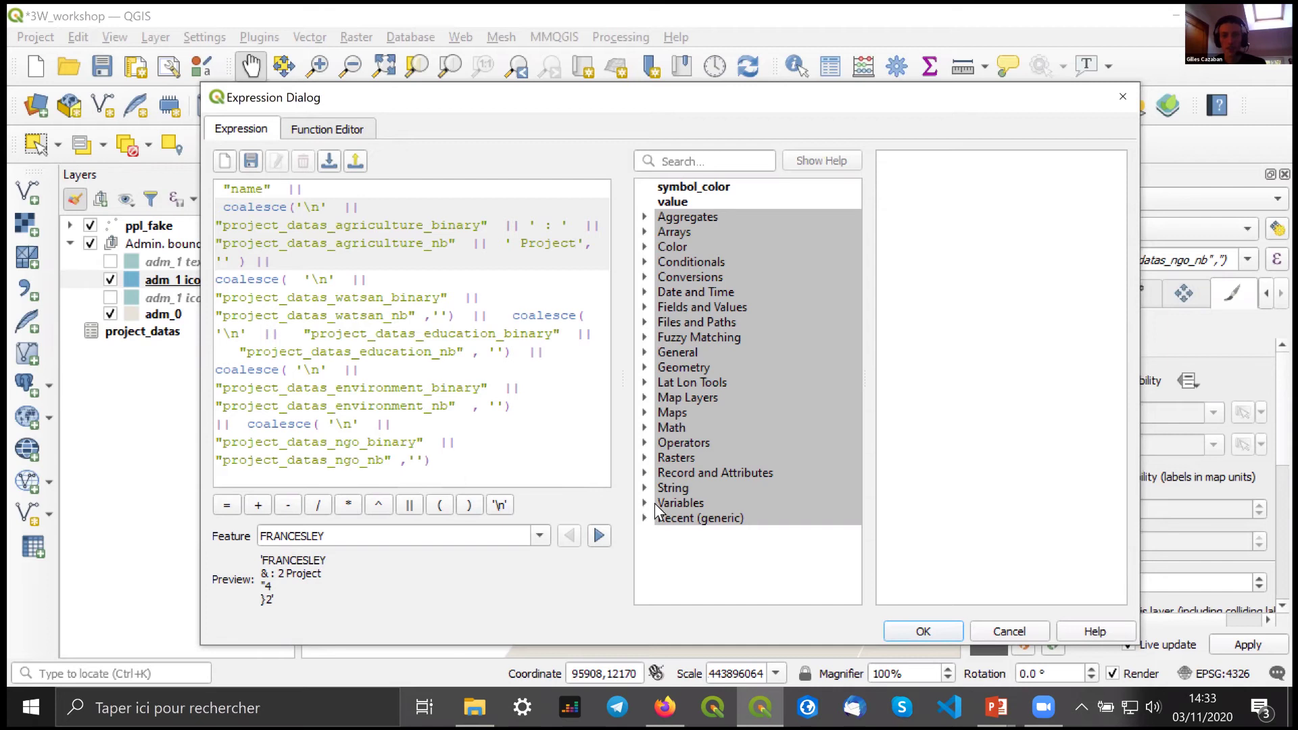
click(906, 635)
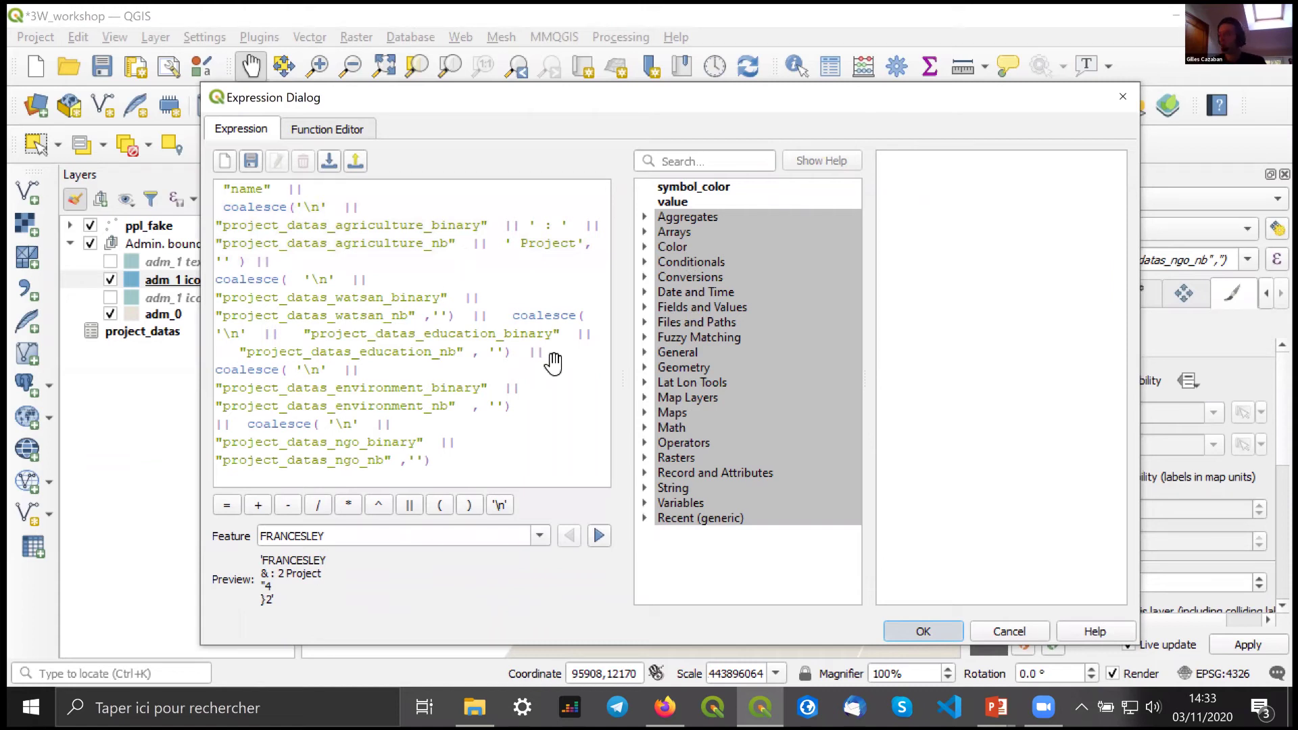
key(Return)
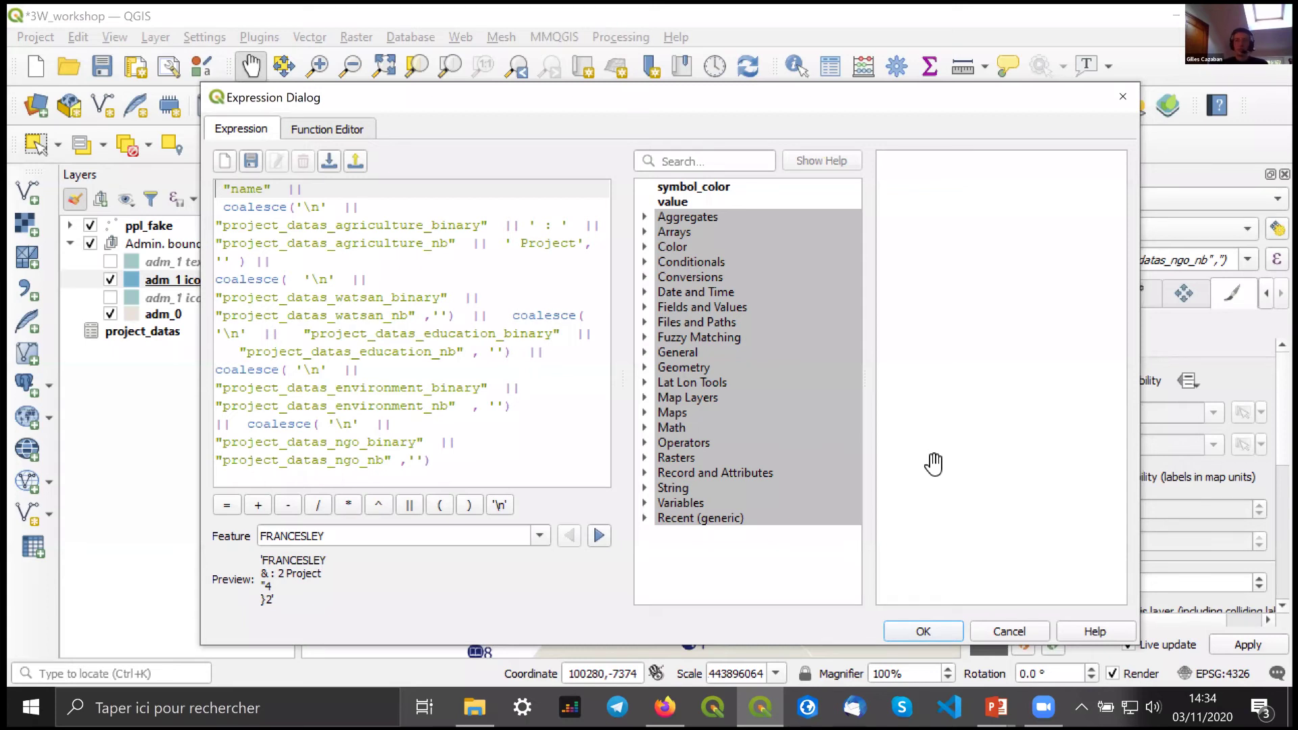
- Apply the label expression and hide the Layer Styling settings to give the map more room
key(Return)
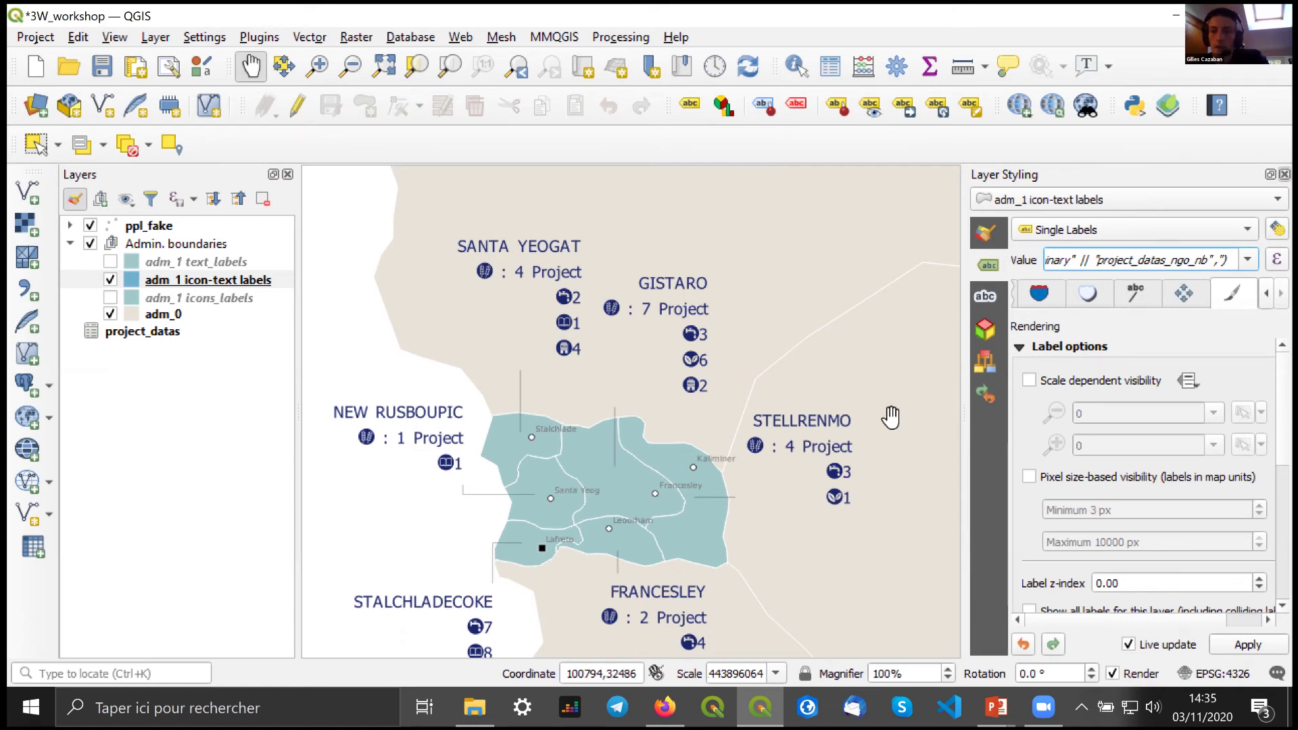
key(F7)
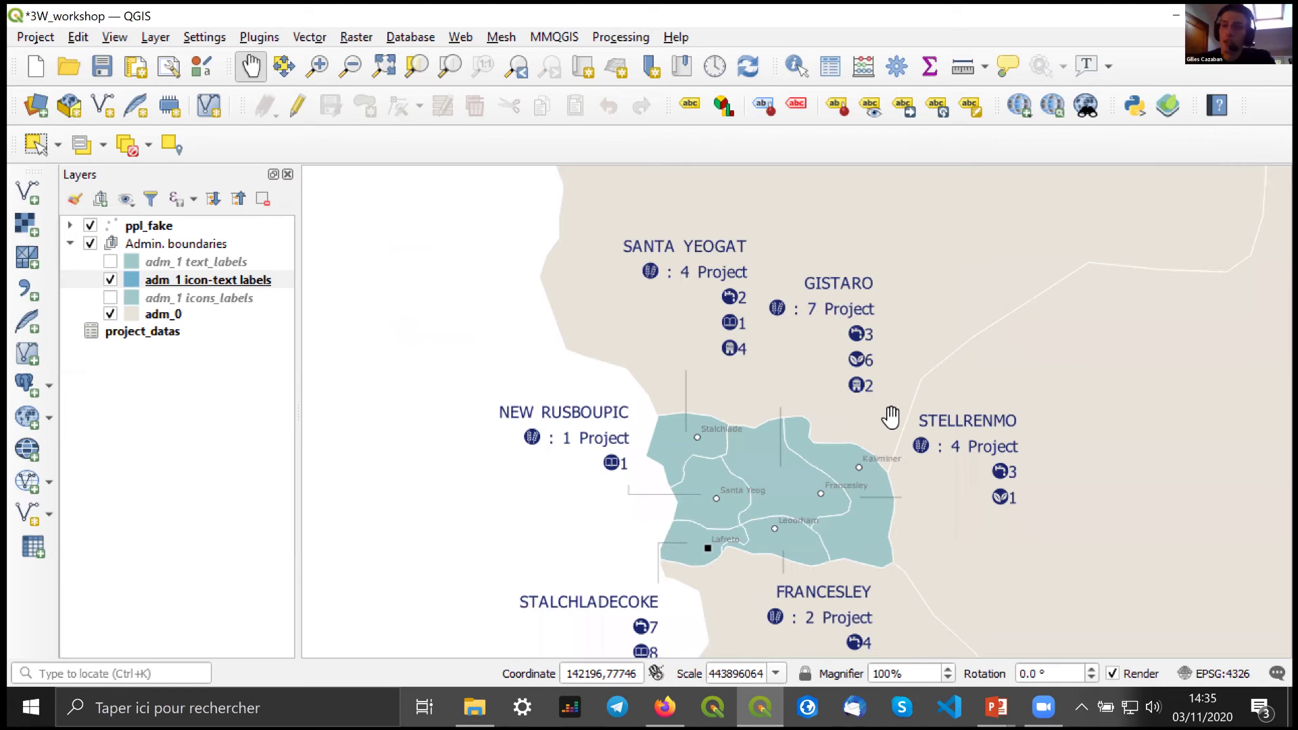
drag(910, 471, 891, 417)
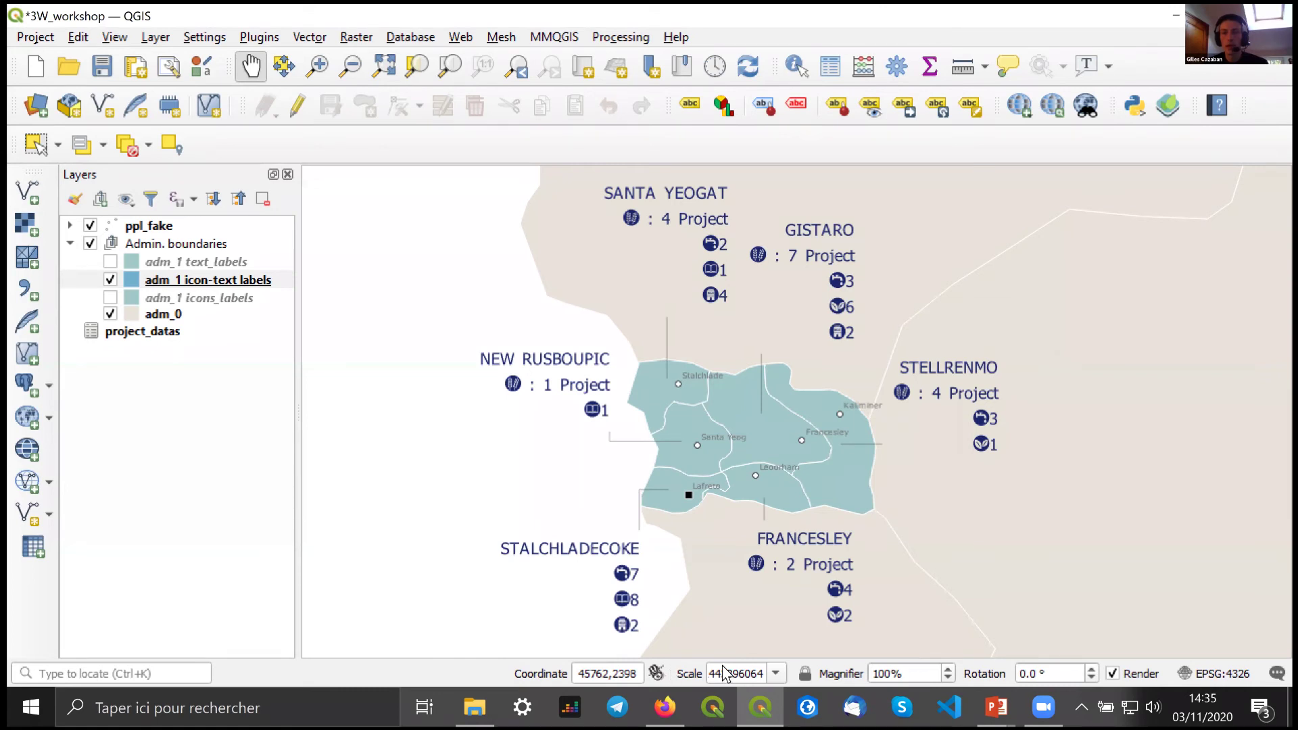
- Check that the labelling tools are enabled, then toggle unplaced labels on and off to examine which region labels lack room when zoomed in
right_click(748, 635)
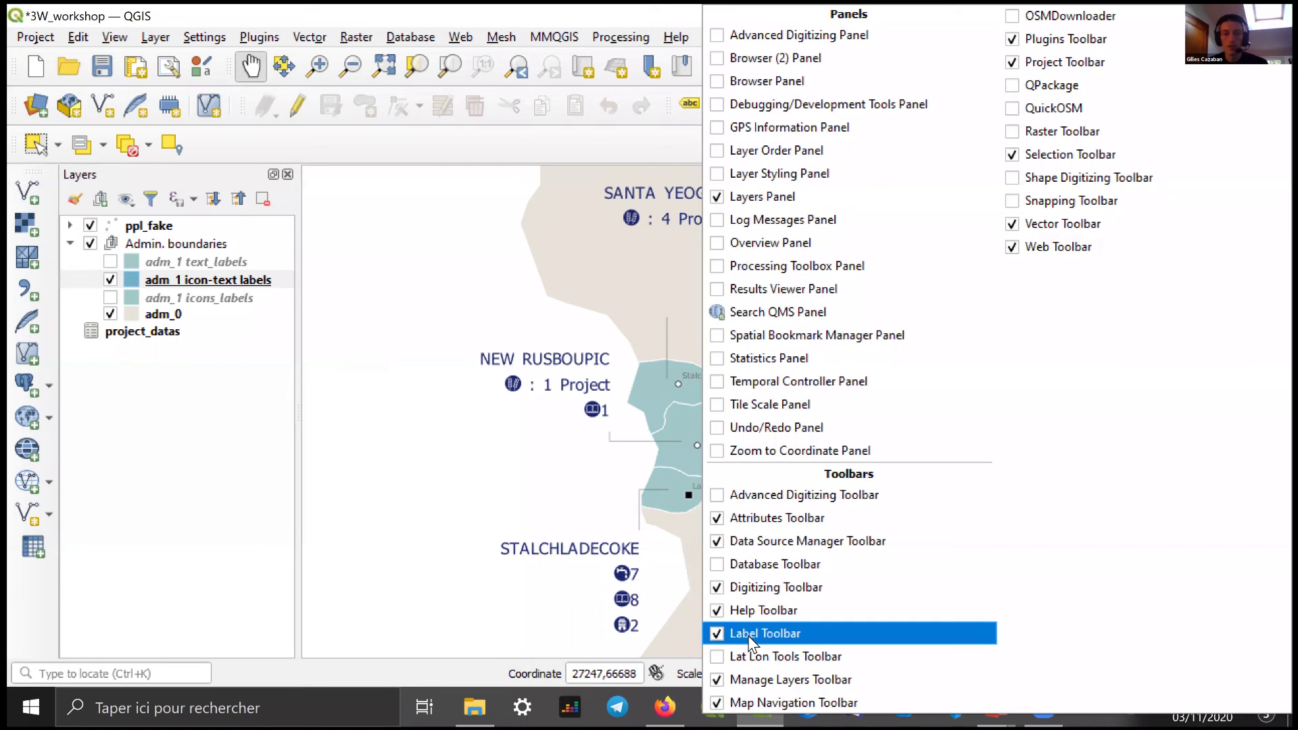
click(517, 153)
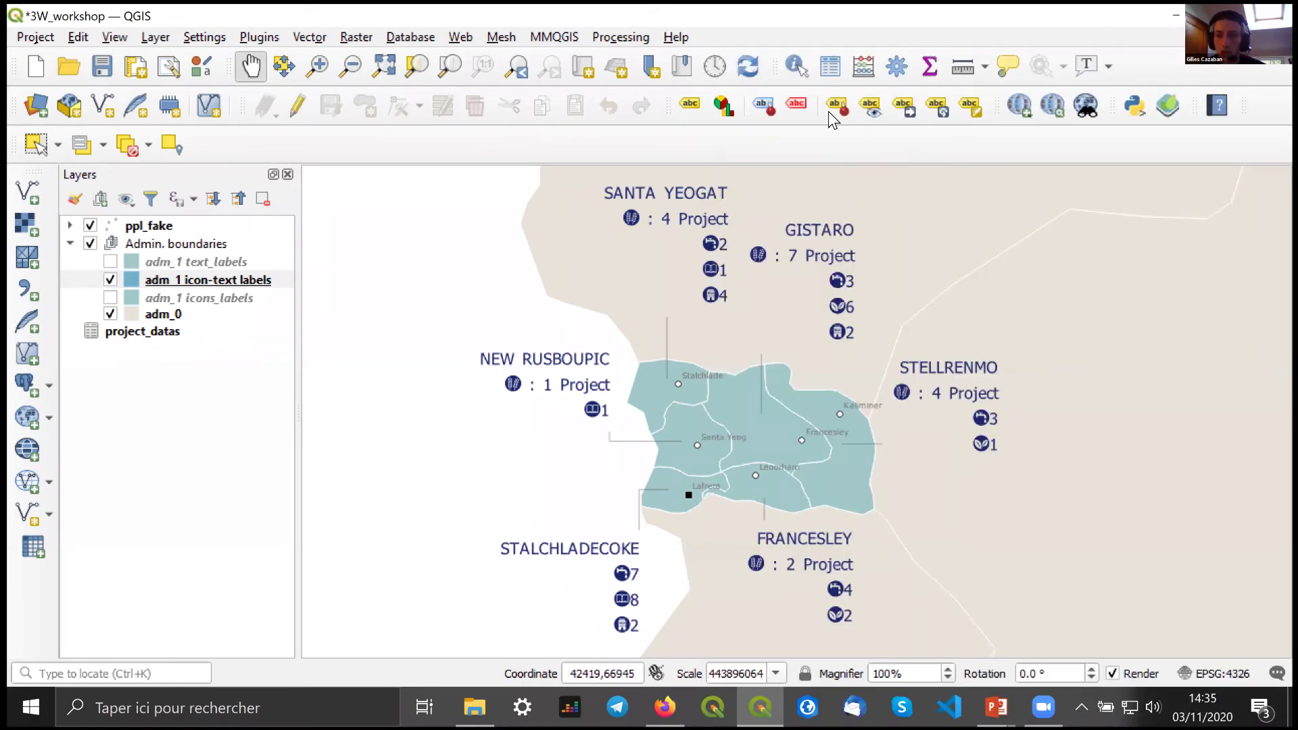
click(795, 108)
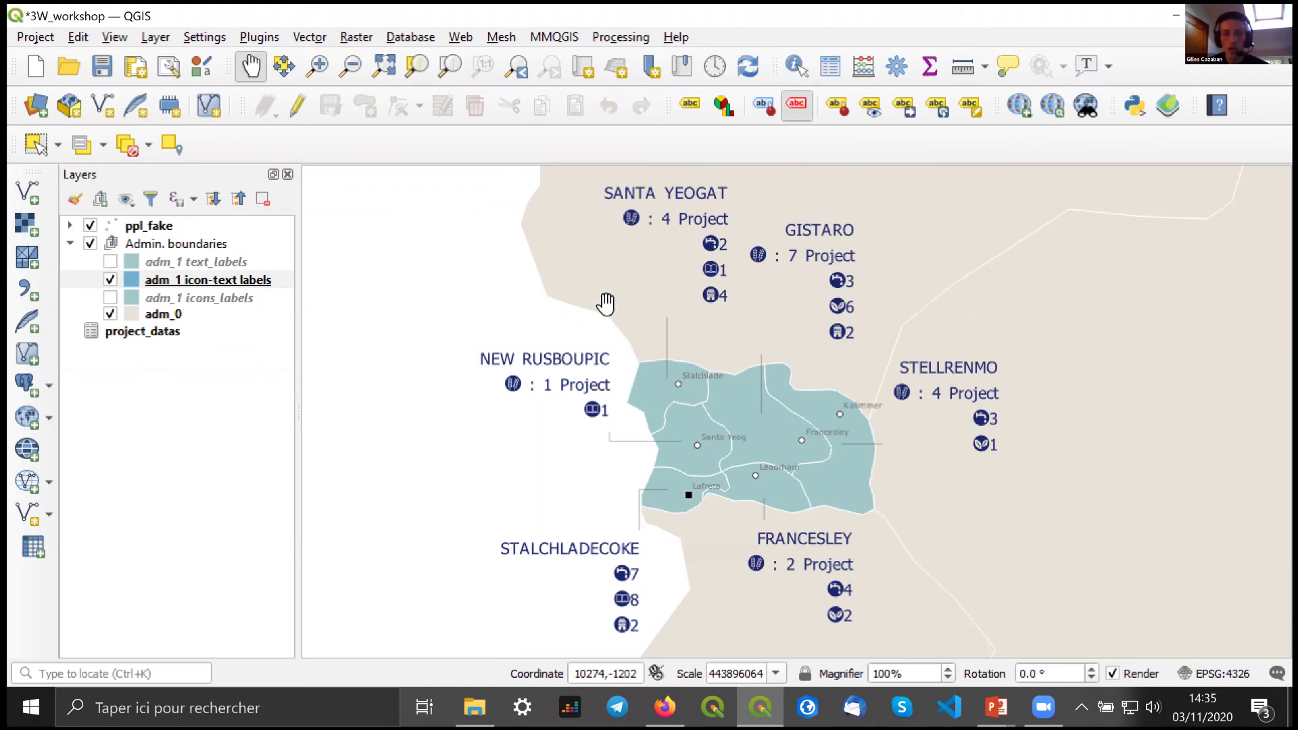
scroll(602, 292, up, 1)
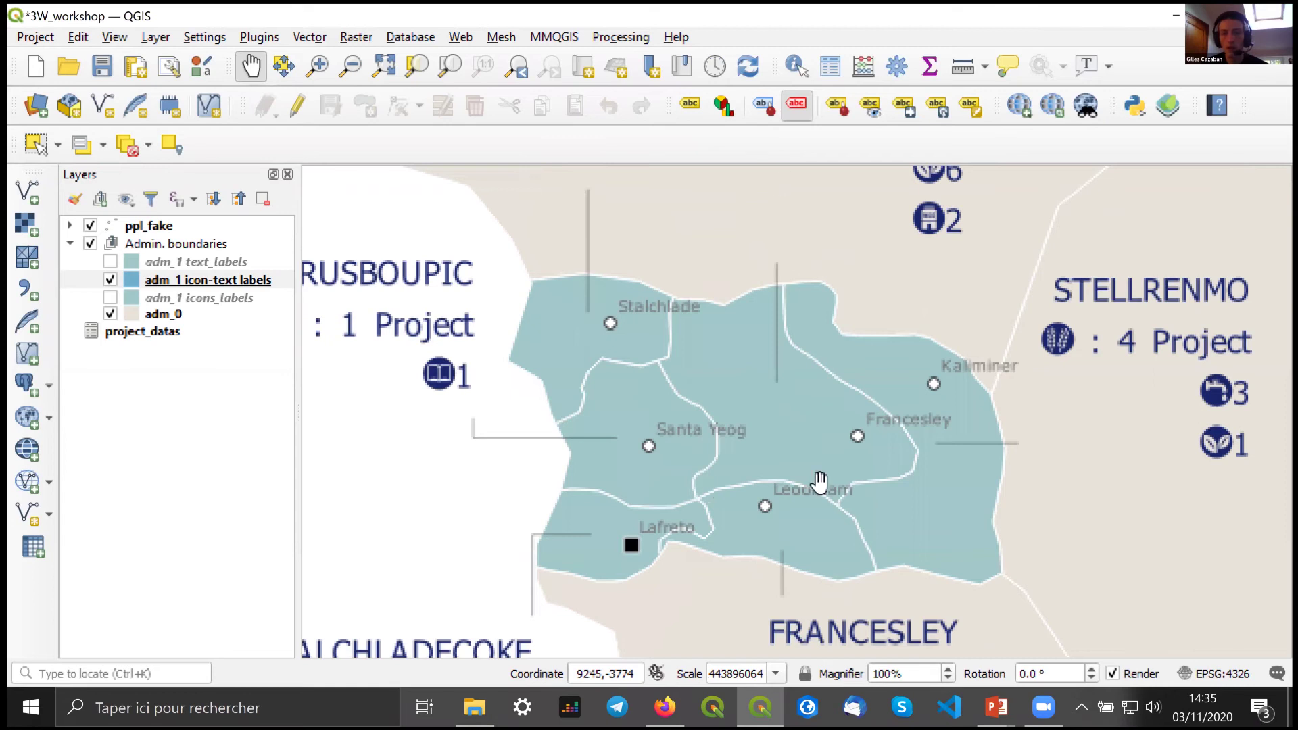
drag(819, 484, 808, 497)
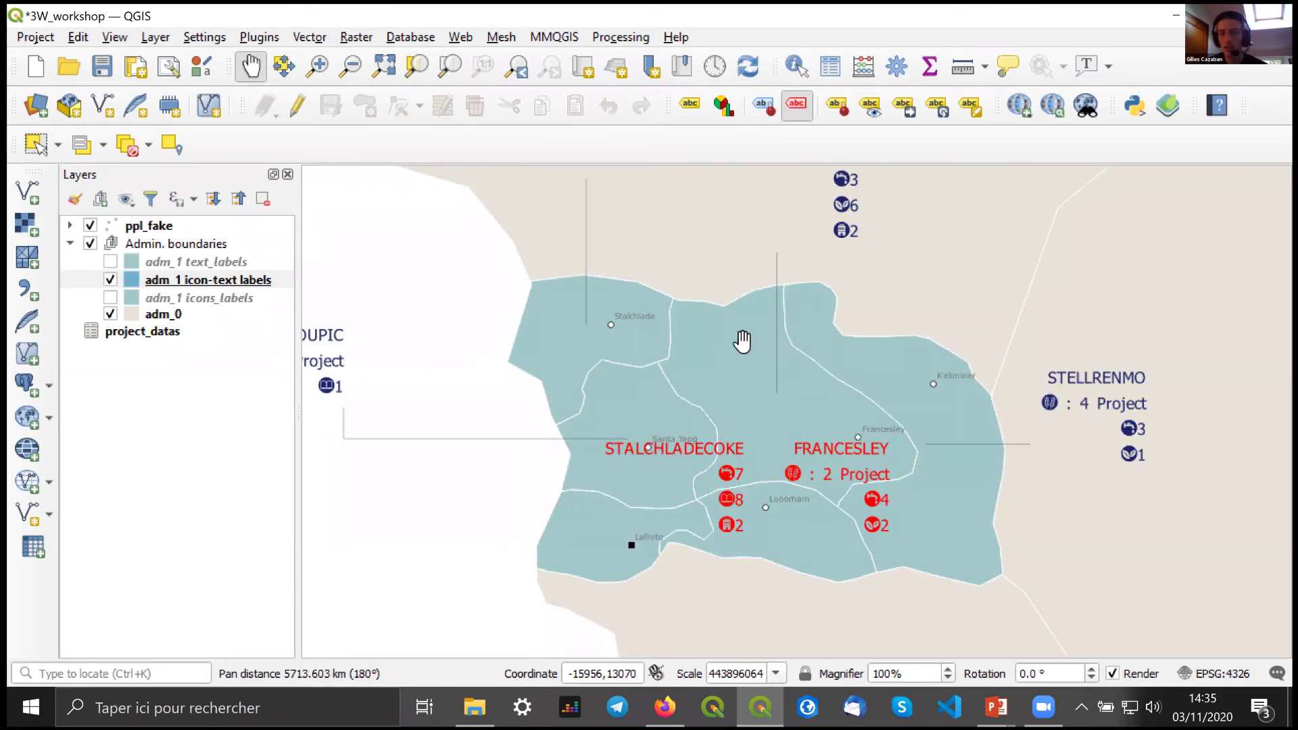
drag(910, 203, 947, 158)
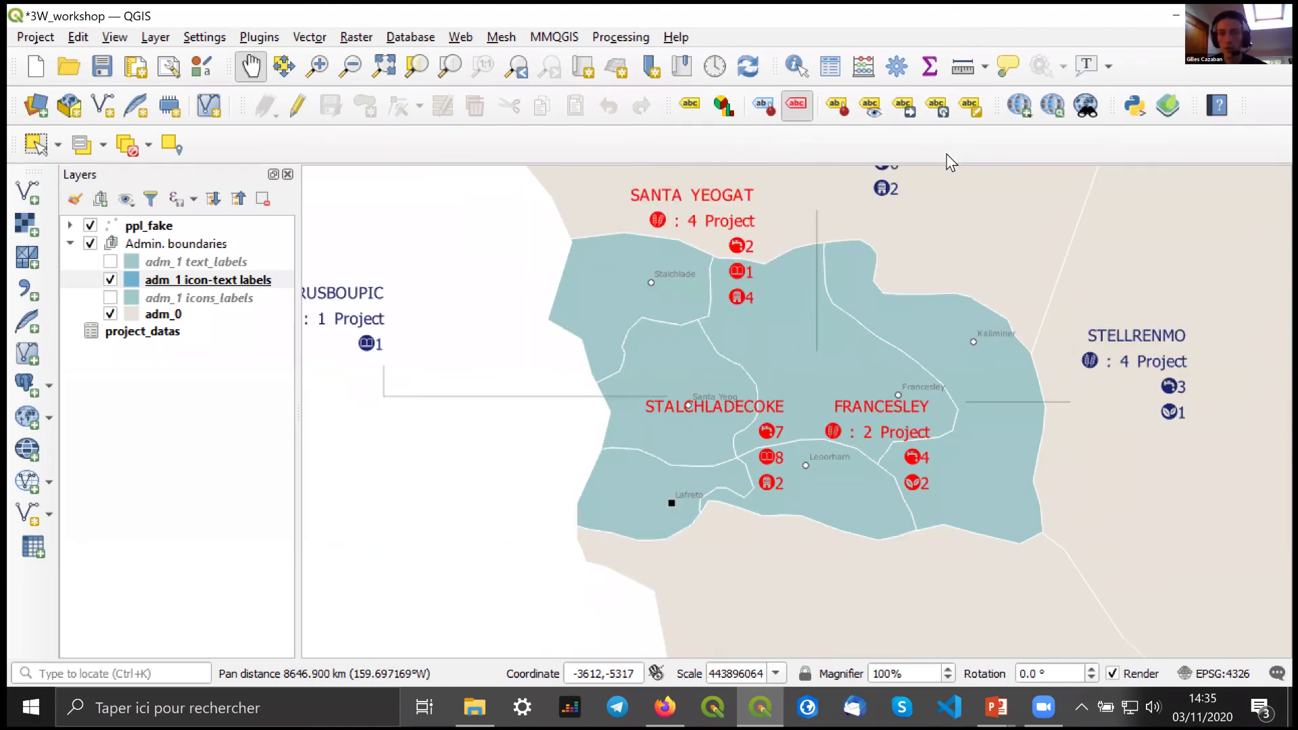
scroll(874, 299, down, 1)
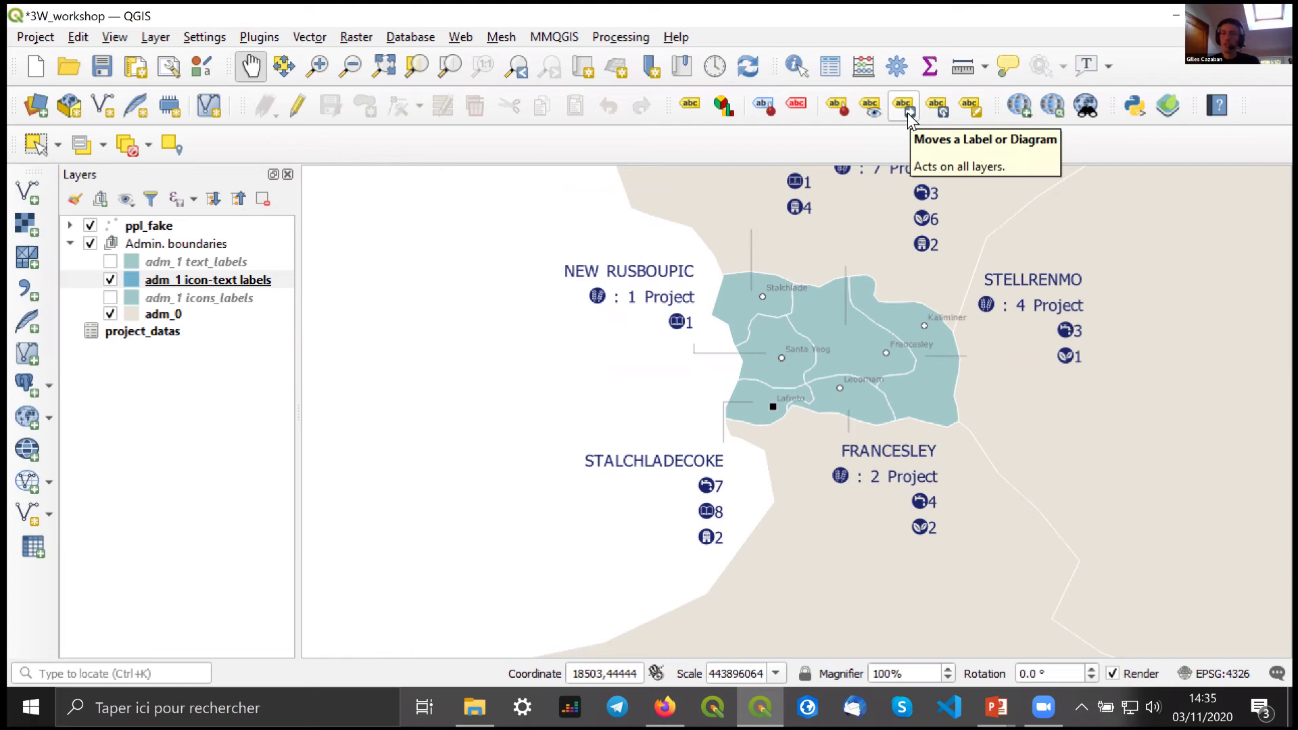
- Move the NEW RUSBOUPIC and SANTA YEOGAT labels manually so they sit better beside their regions
click(909, 115)
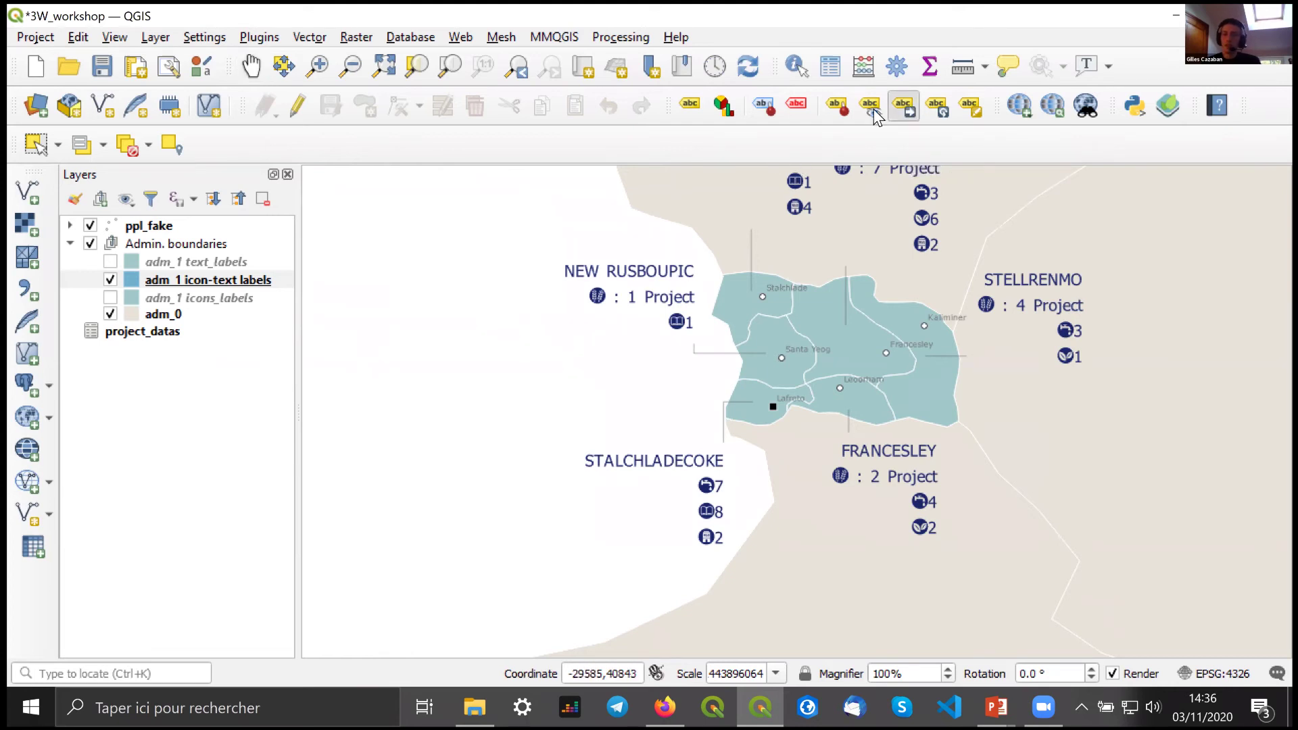
click(663, 298)
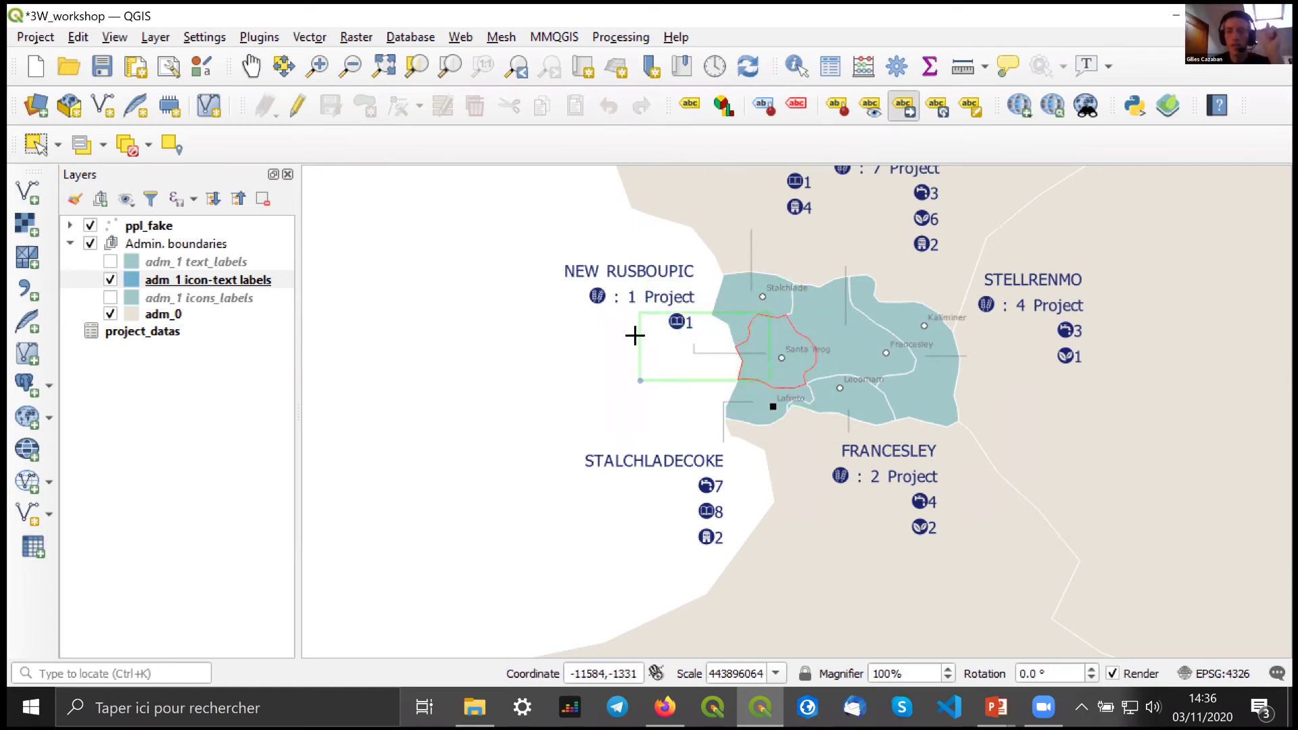
right_click(653, 343)
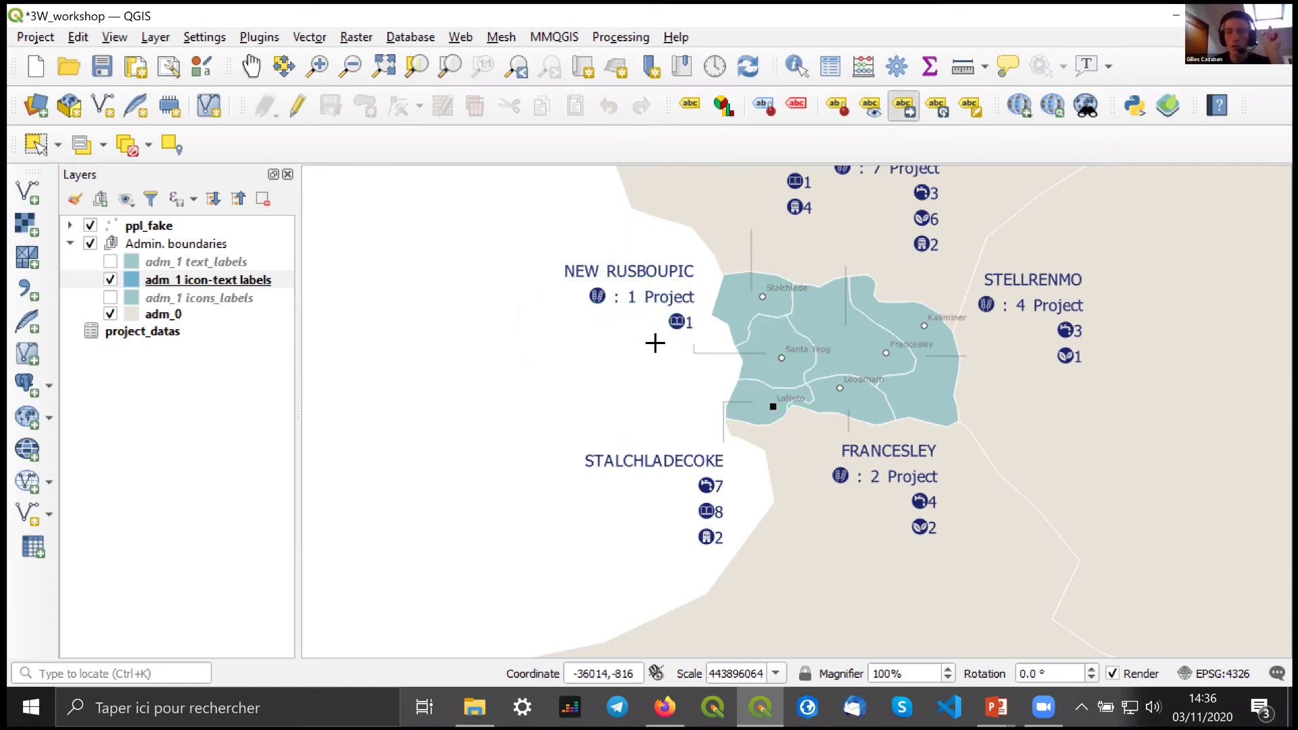
click(796, 190)
click(744, 224)
- Move the GISTARO, STELLRENMO, STALCHLADECOKE and FRANCESLEY labels to adjust their positions around the regions
click(923, 210)
click(919, 227)
click(1066, 355)
click(1056, 380)
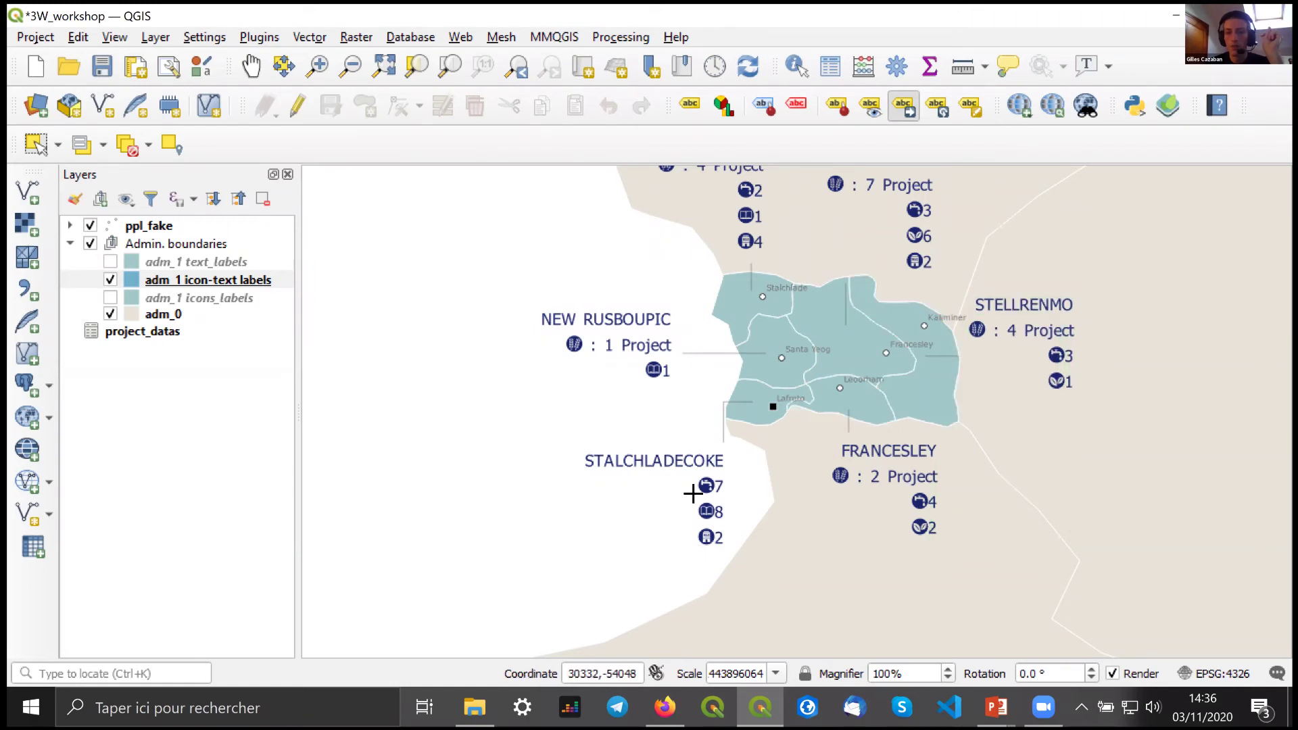
click(691, 491)
click(684, 464)
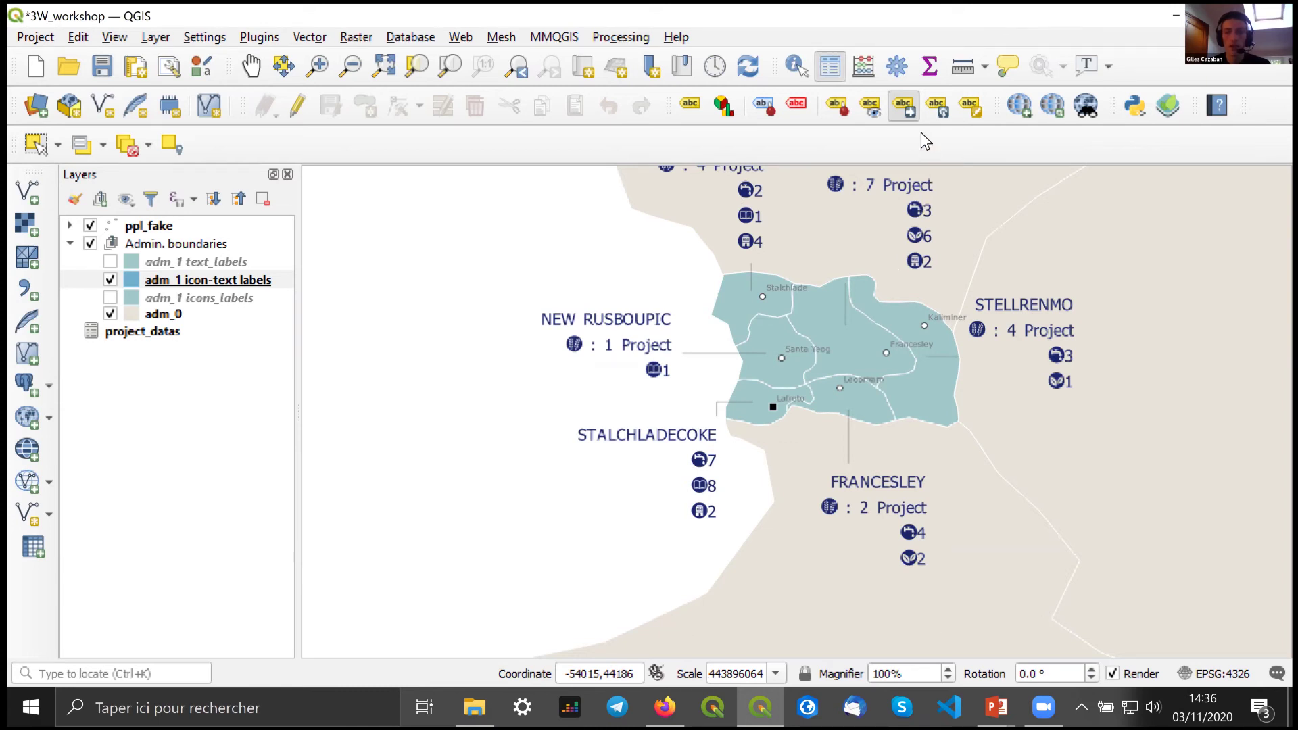
- Examine the attribute table of the adm_1 icon-text labels layer across its project columns
key(F6)
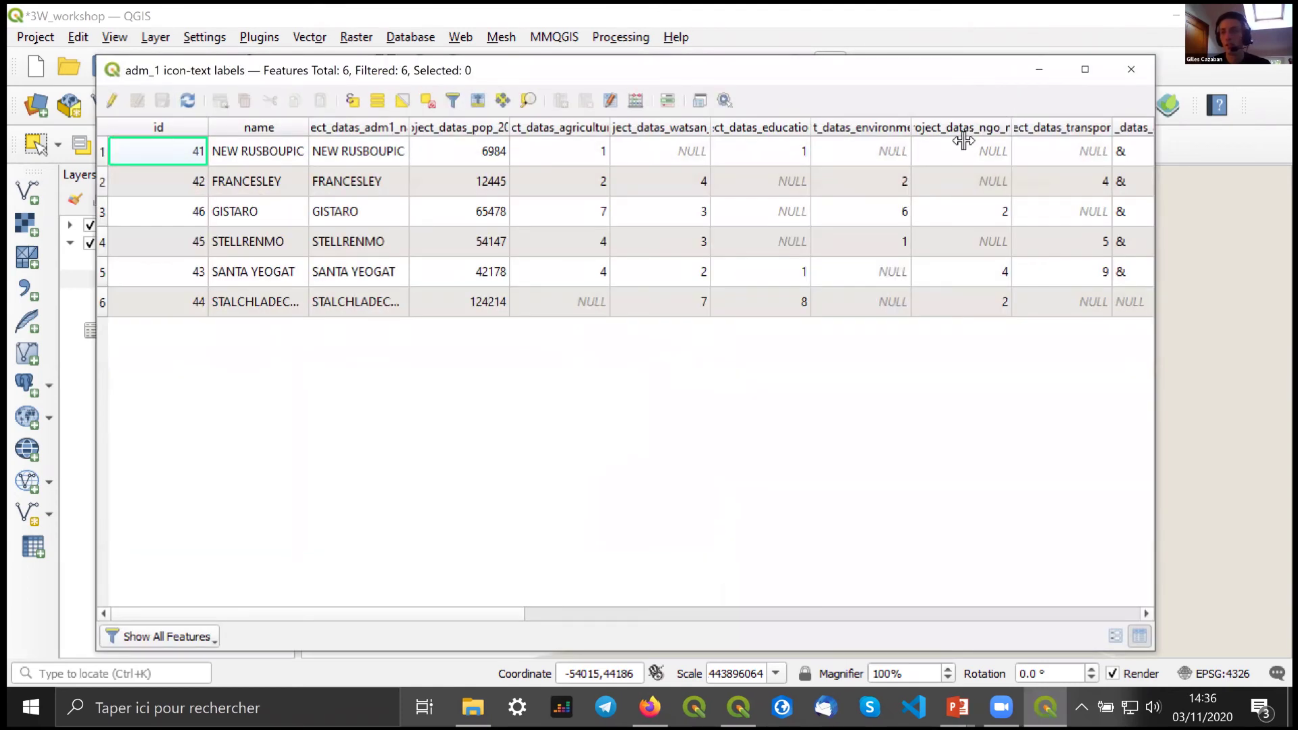
scroll(980, 139, right, 5)
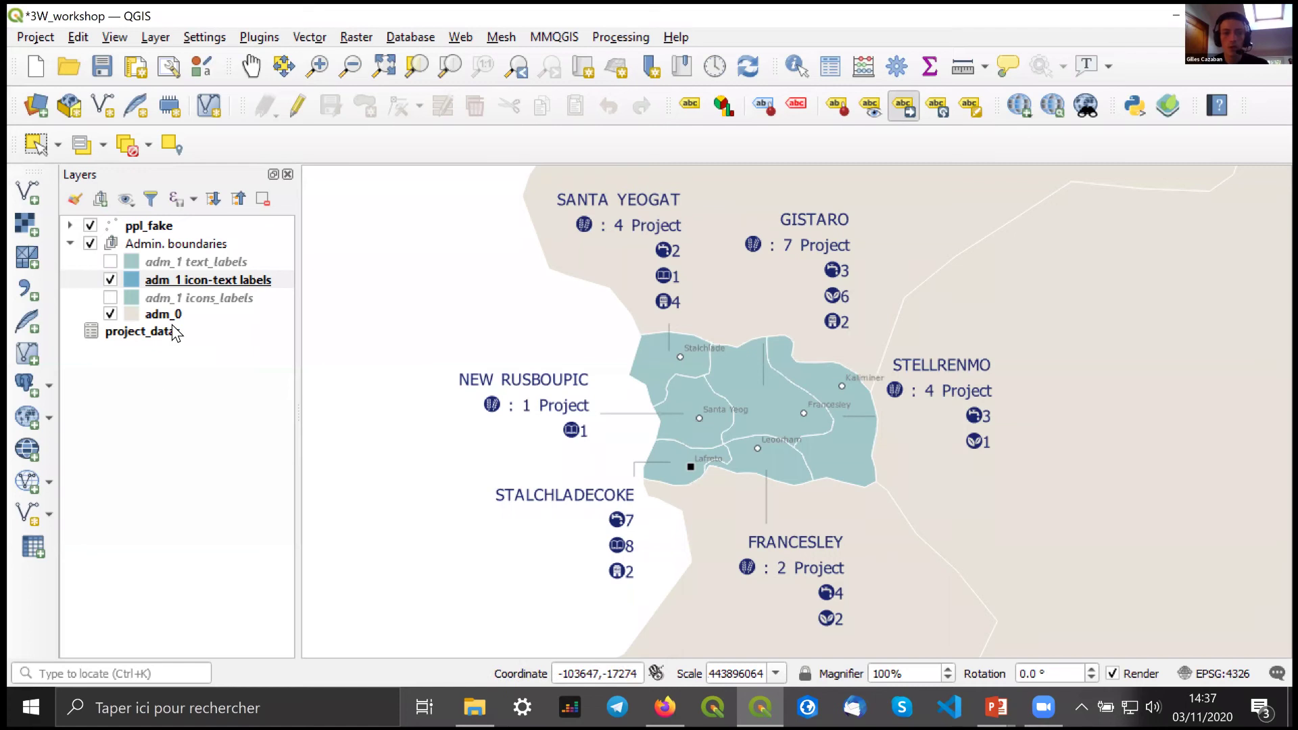
- Open the symbology of the ppl_fake layer and switch its renderer from Categorized to Single Symbol
mouse_move(176, 331)
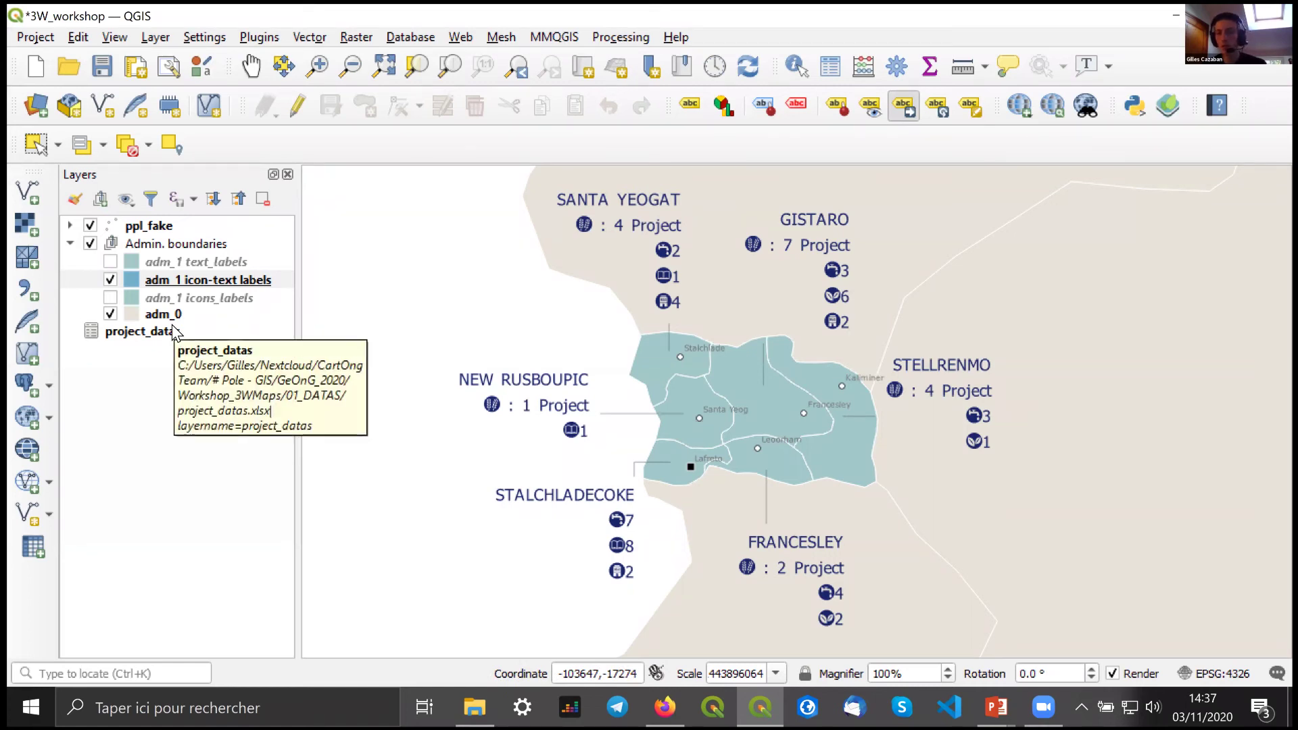
scroll(786, 438, up, 1)
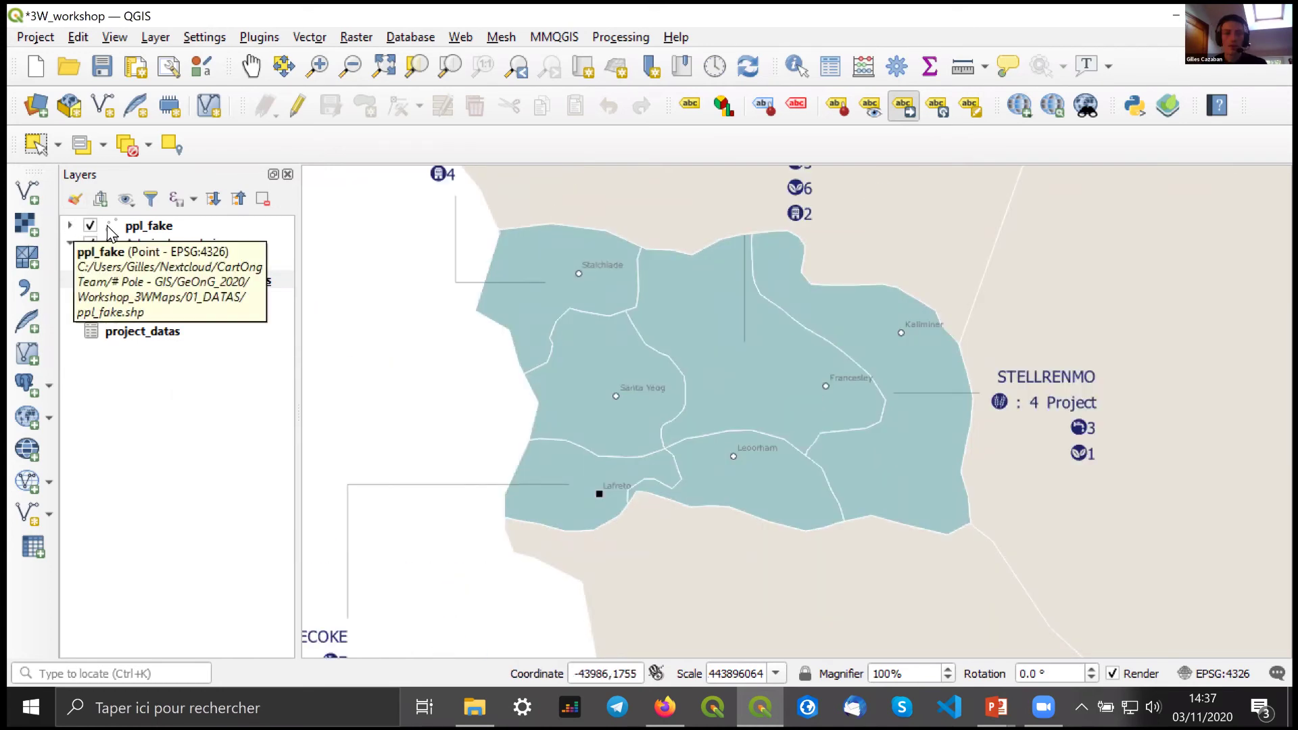
right_click(135, 226)
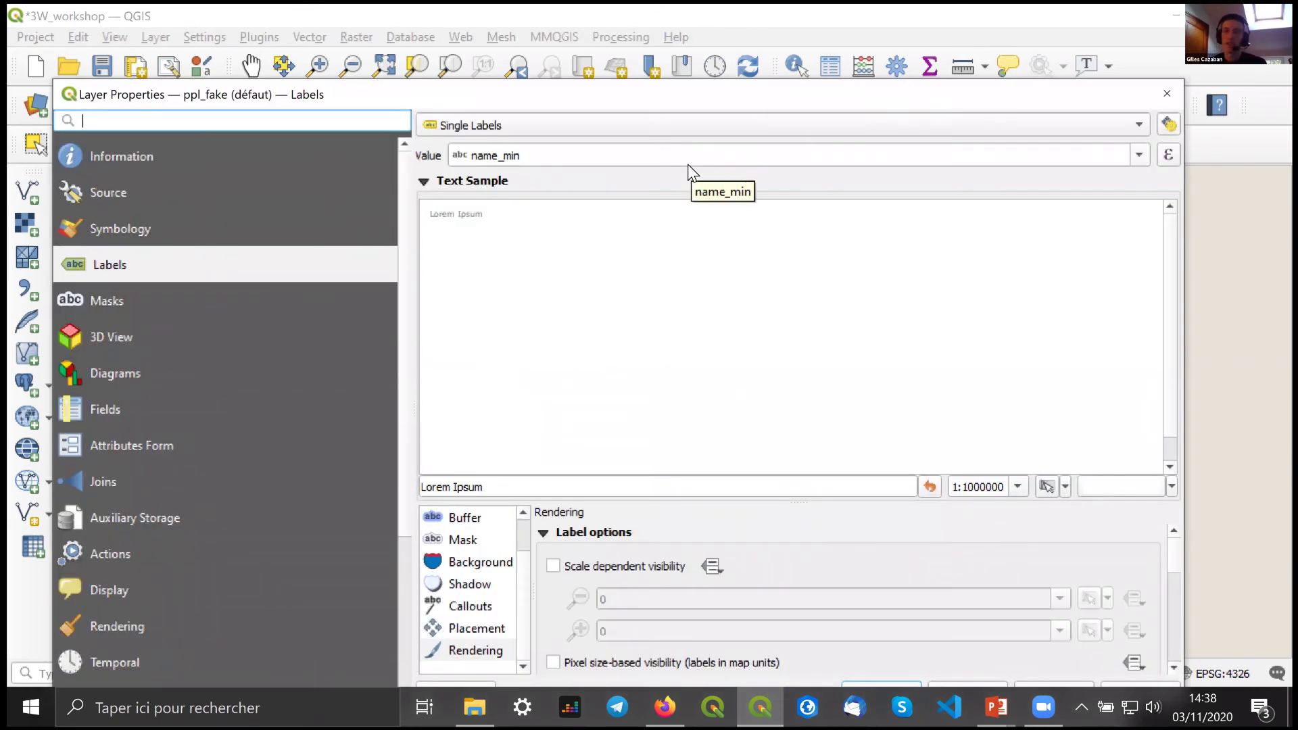
click(148, 232)
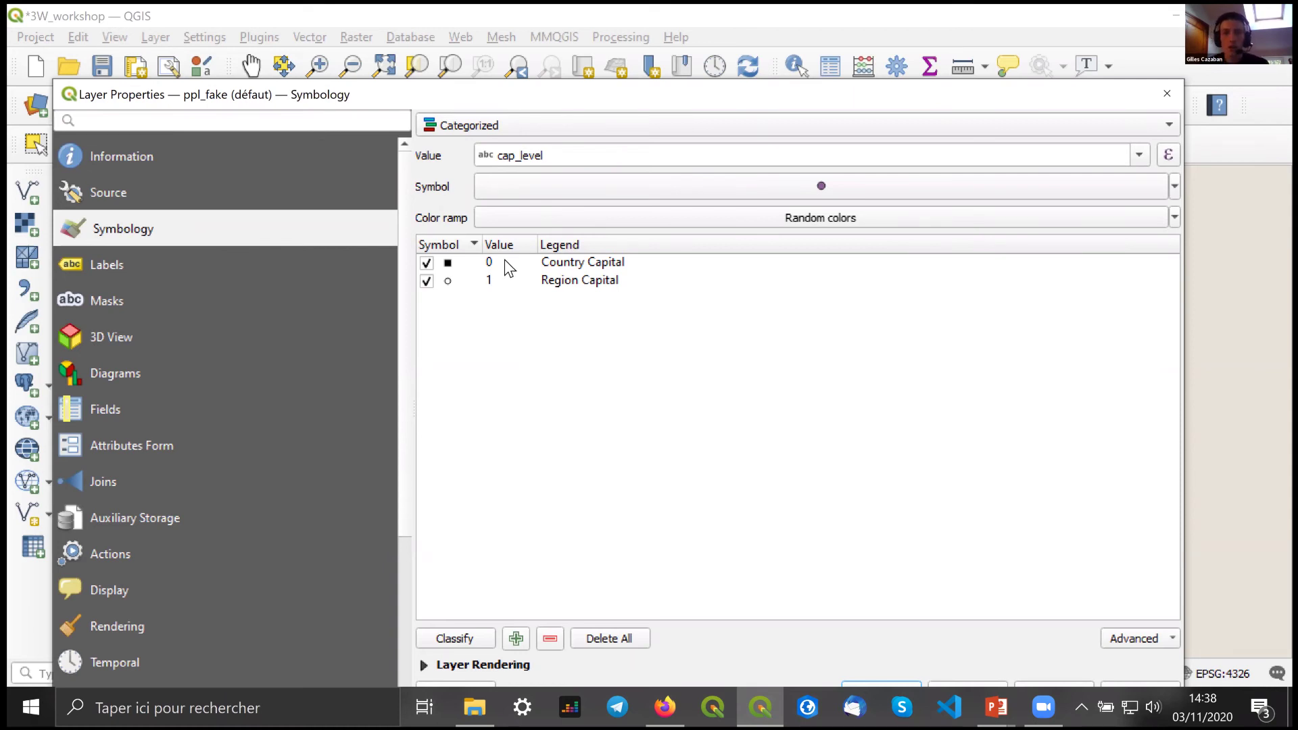
click(693, 126)
click(693, 124)
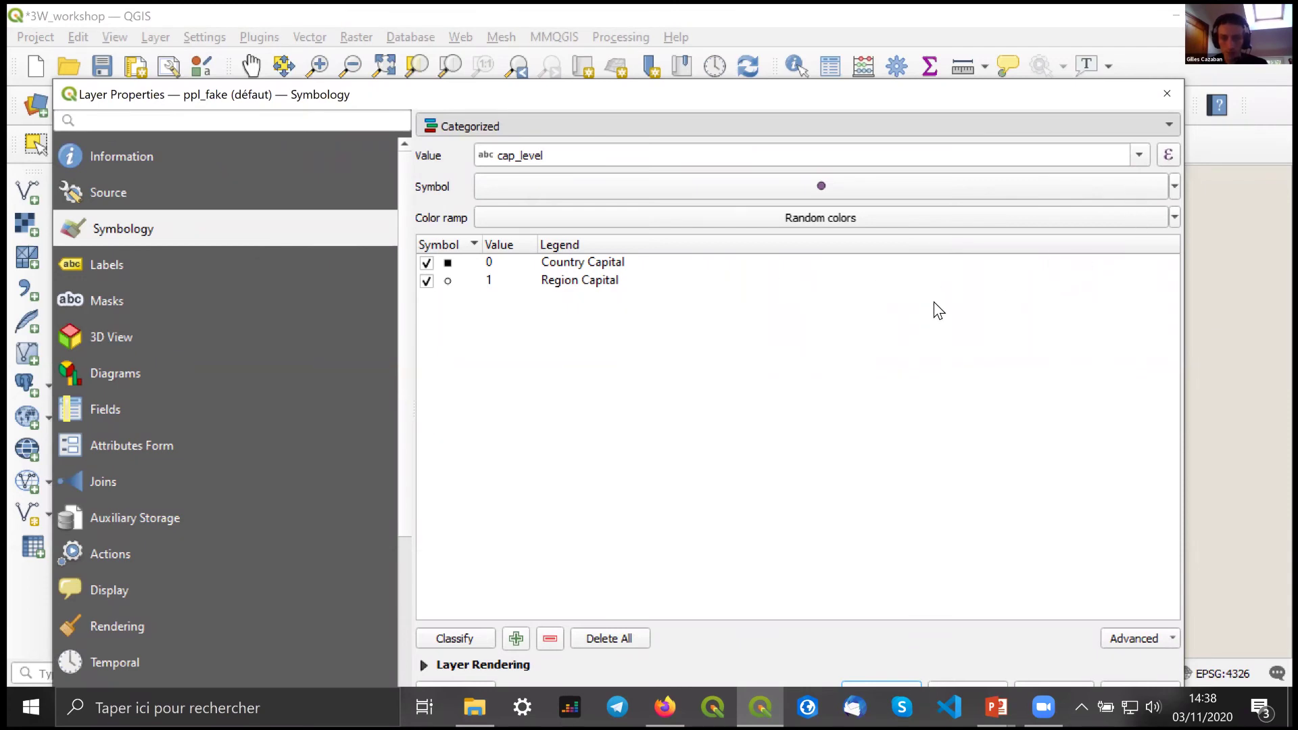
key(Up)
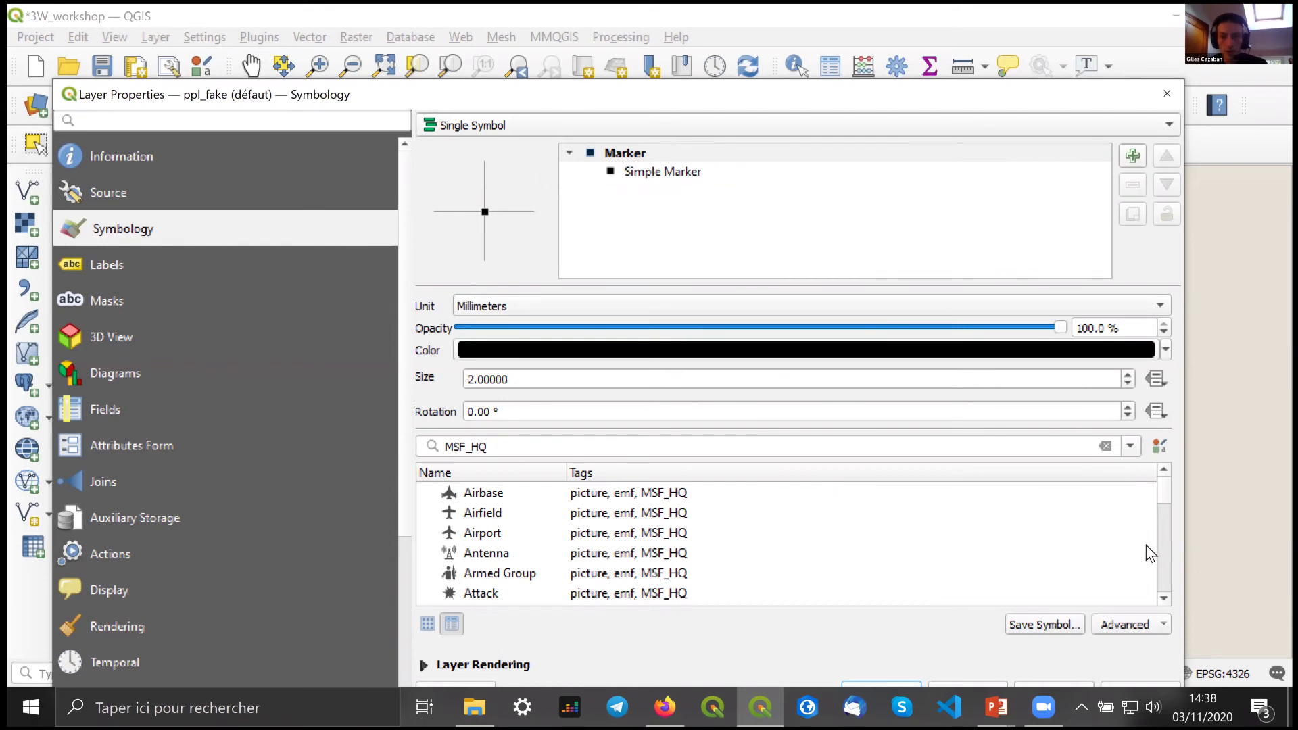
click(737, 134)
click(741, 132)
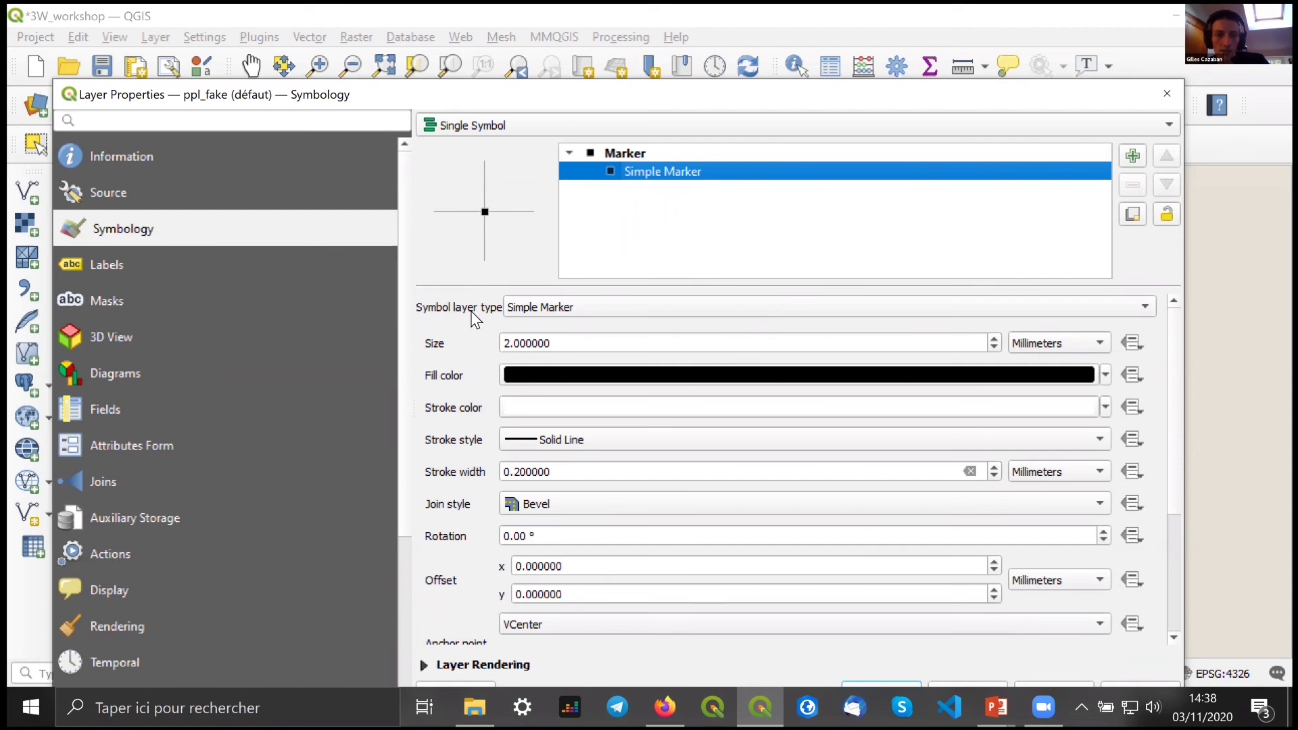
- Change the ppl_fake marker's symbol layer type to Font Marker with the font family OCHA Icons Bounded
click(549, 306)
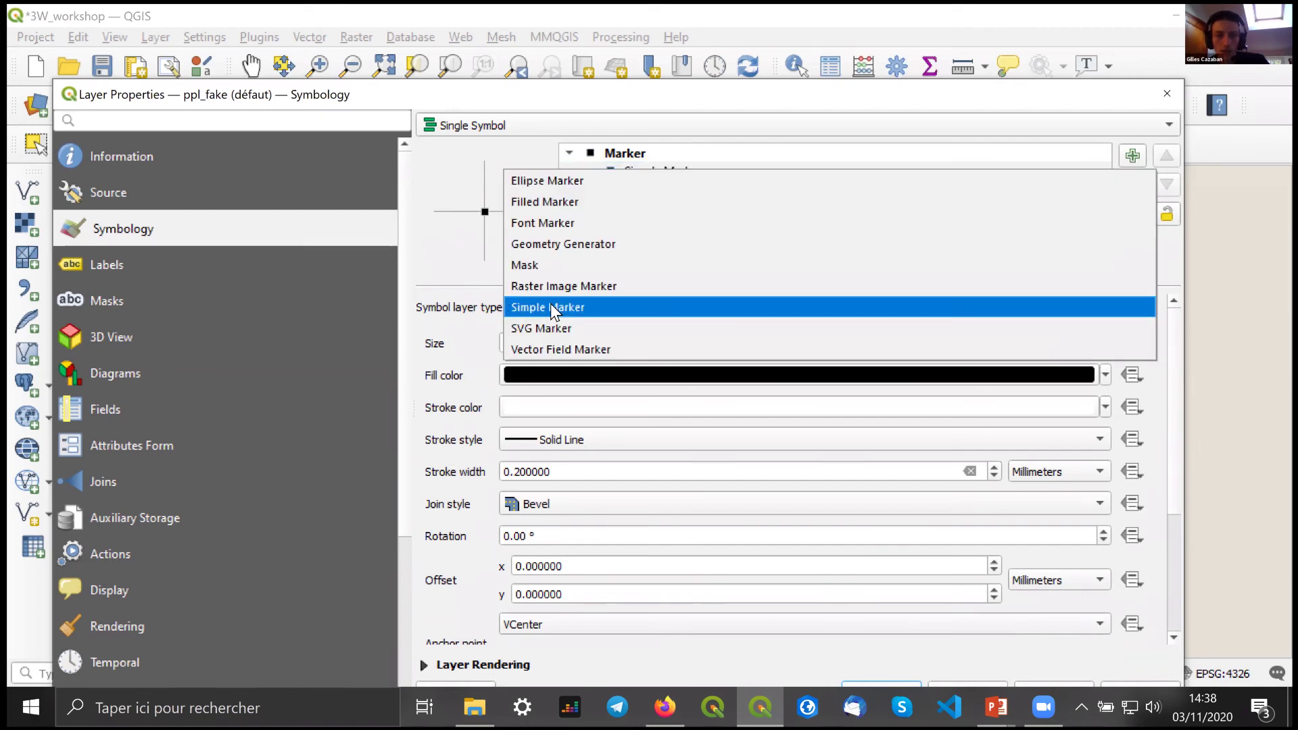
click(546, 223)
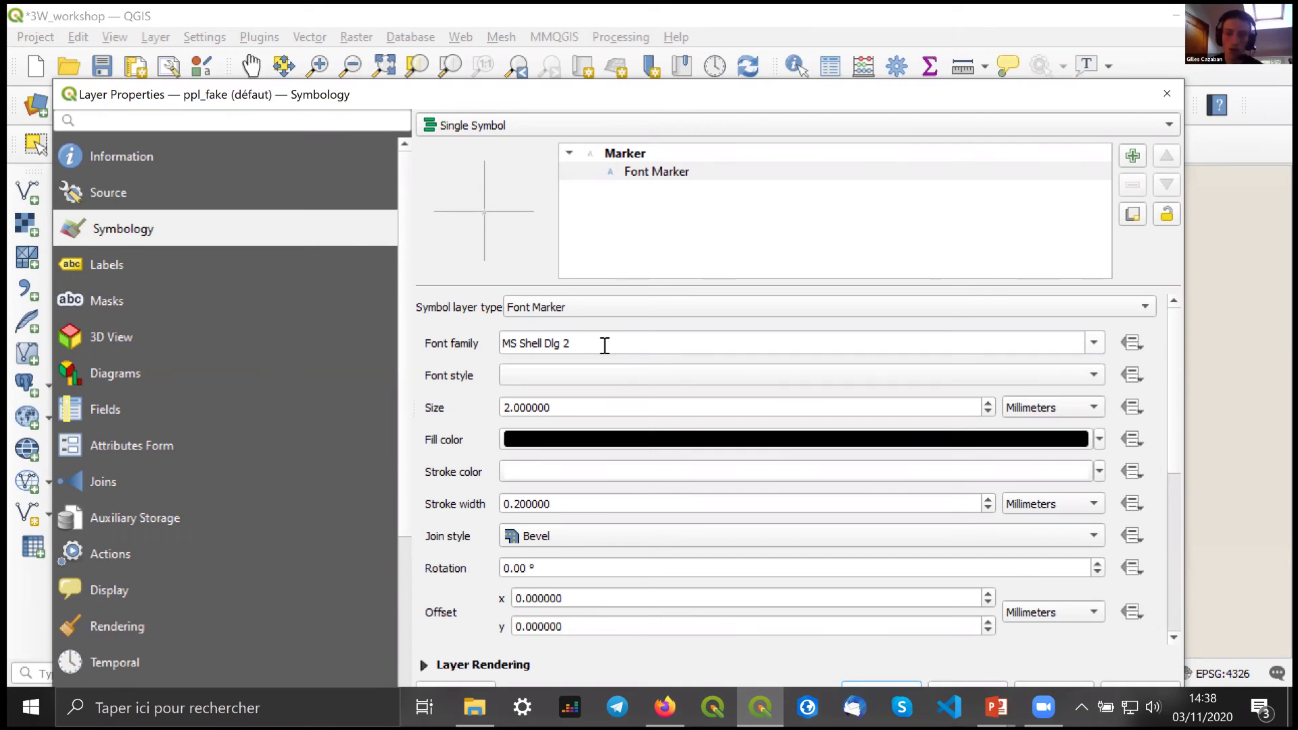
click(788, 345)
key(ctrl+a)
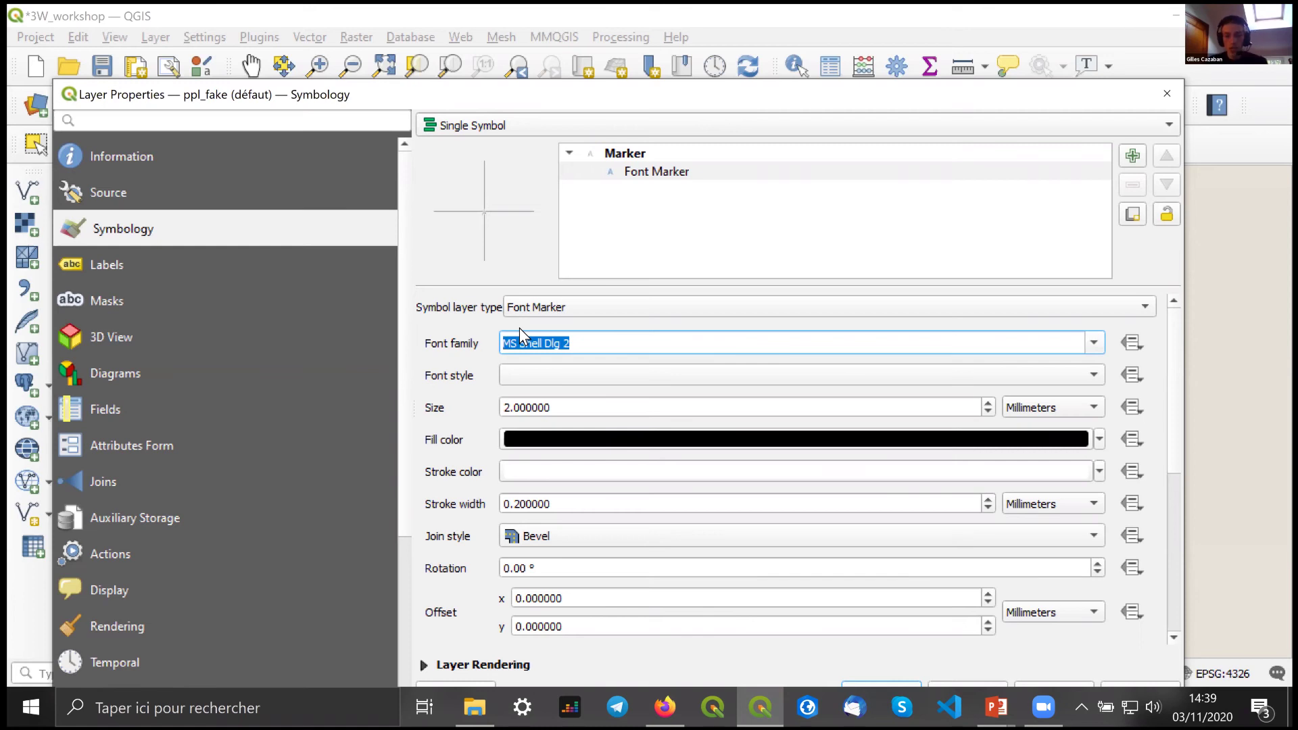
text(ocha Icons Bounded)
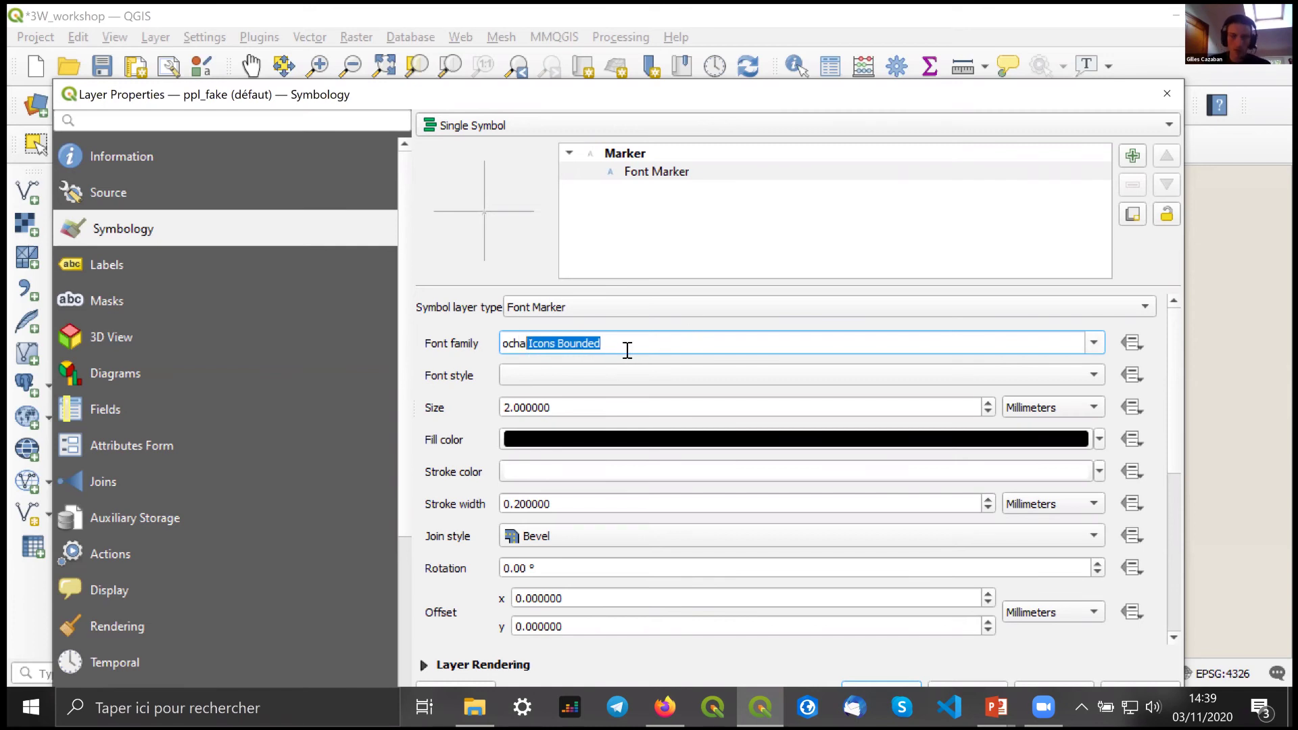
key(Return)
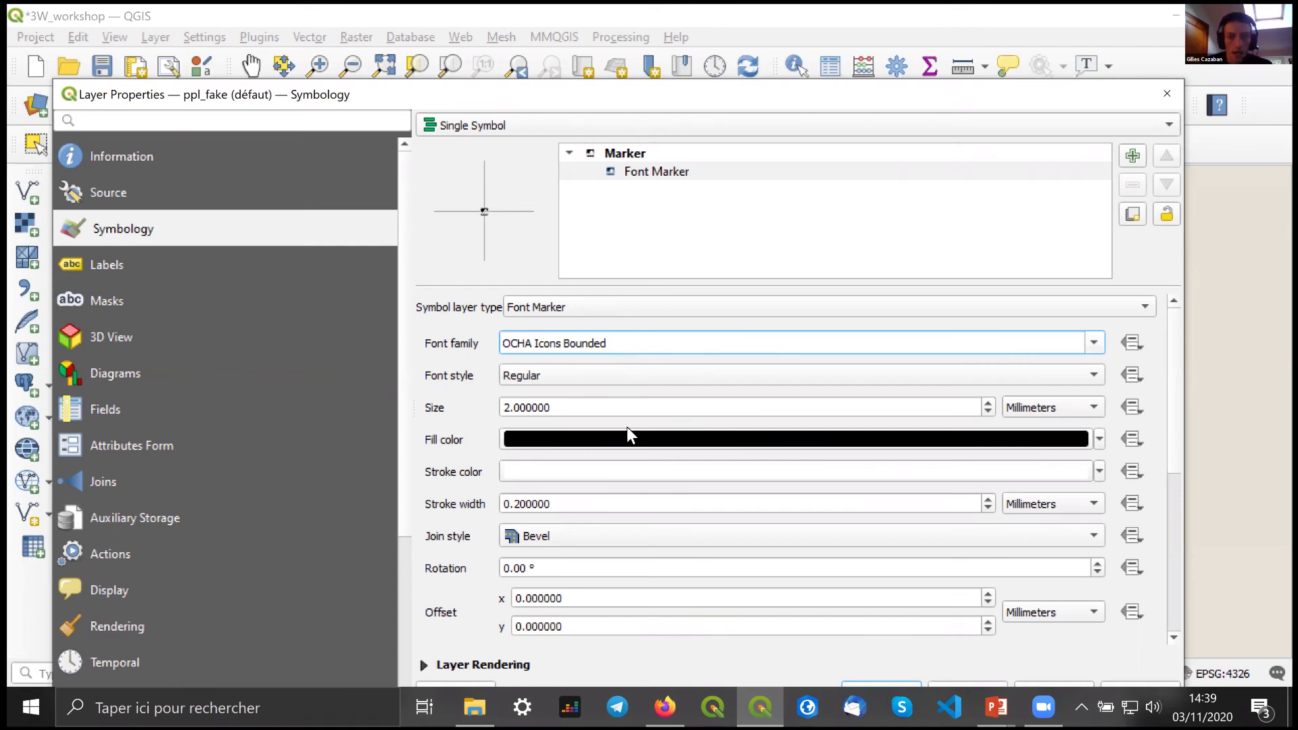
- Increase the font marker's size to 10.6 millimetres
click(624, 155)
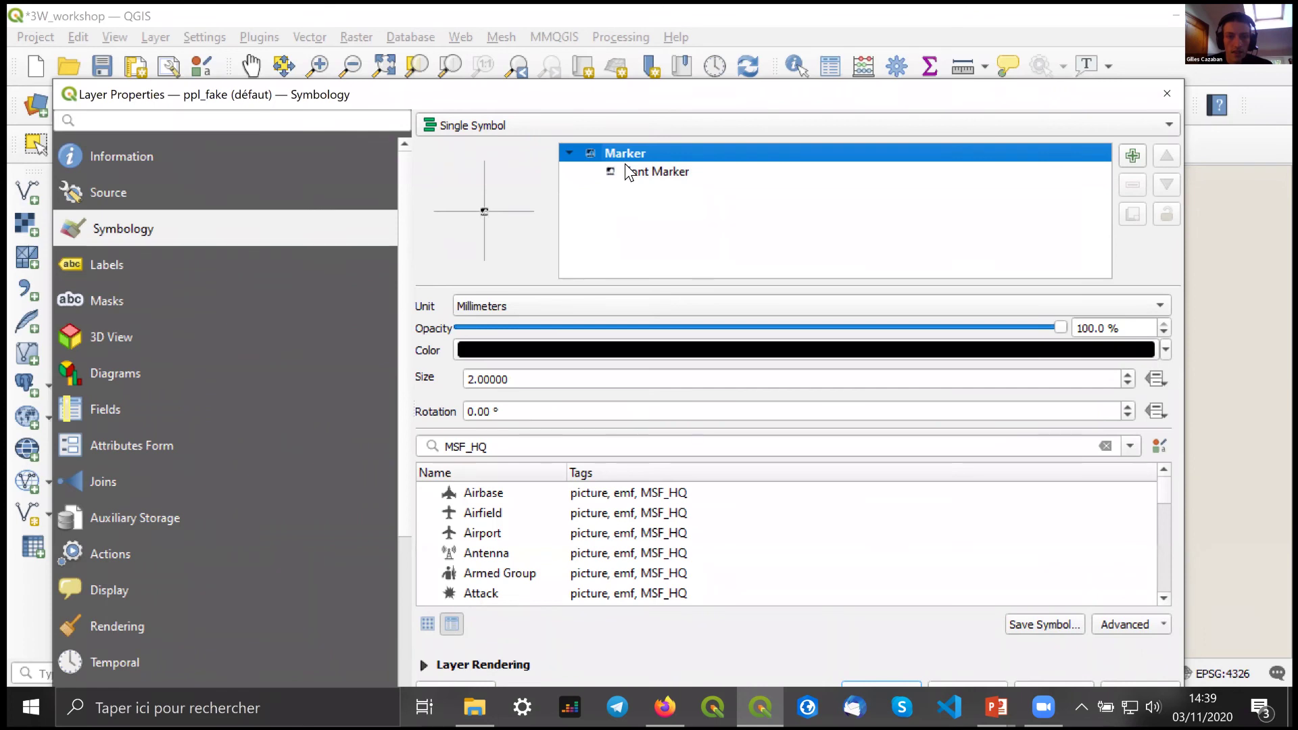
click(629, 171)
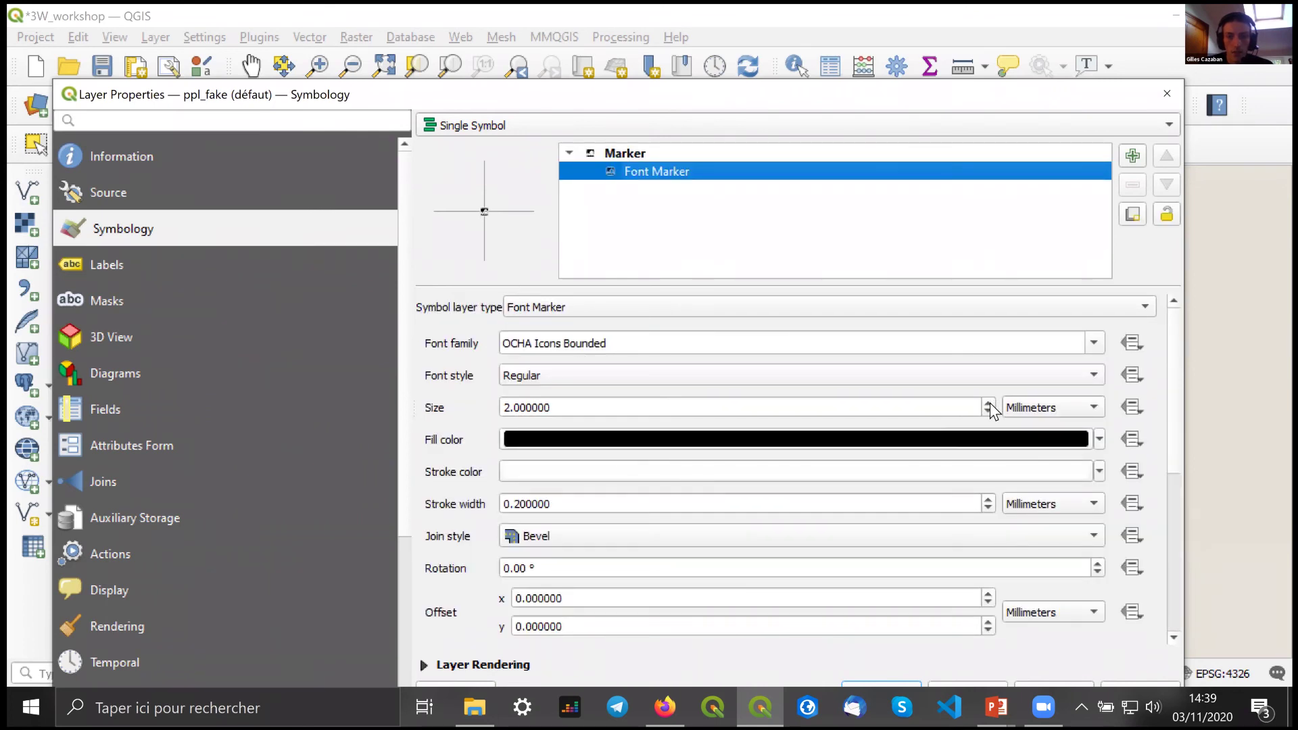
scroll(992, 403, up, 17)
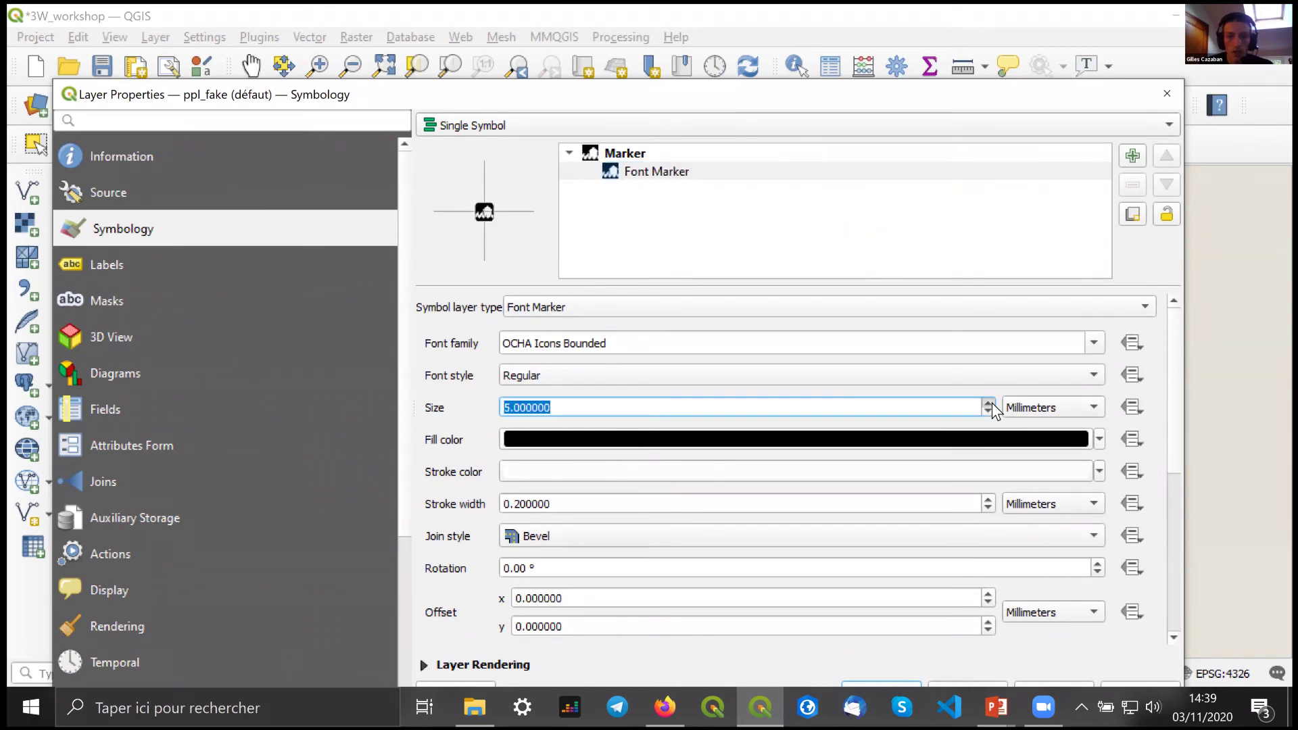
scroll(992, 403, up, 17)
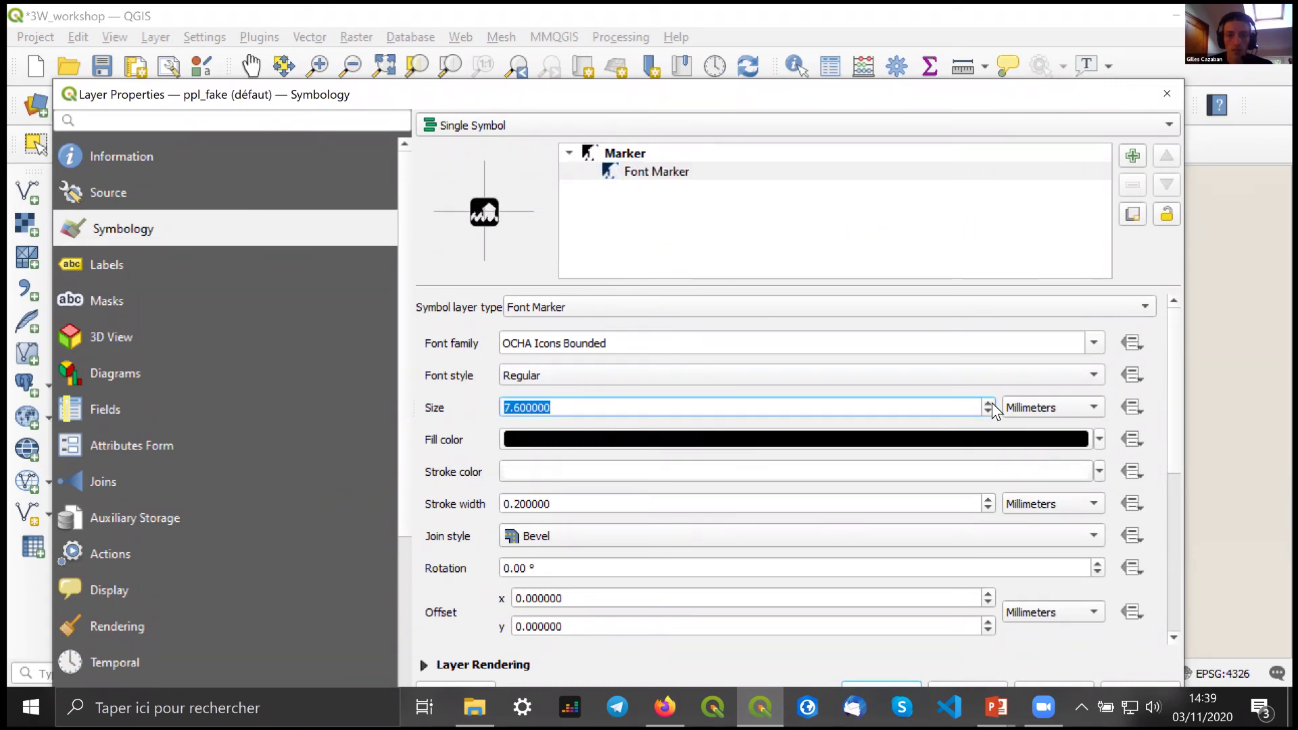
scroll(992, 403, up, 9)
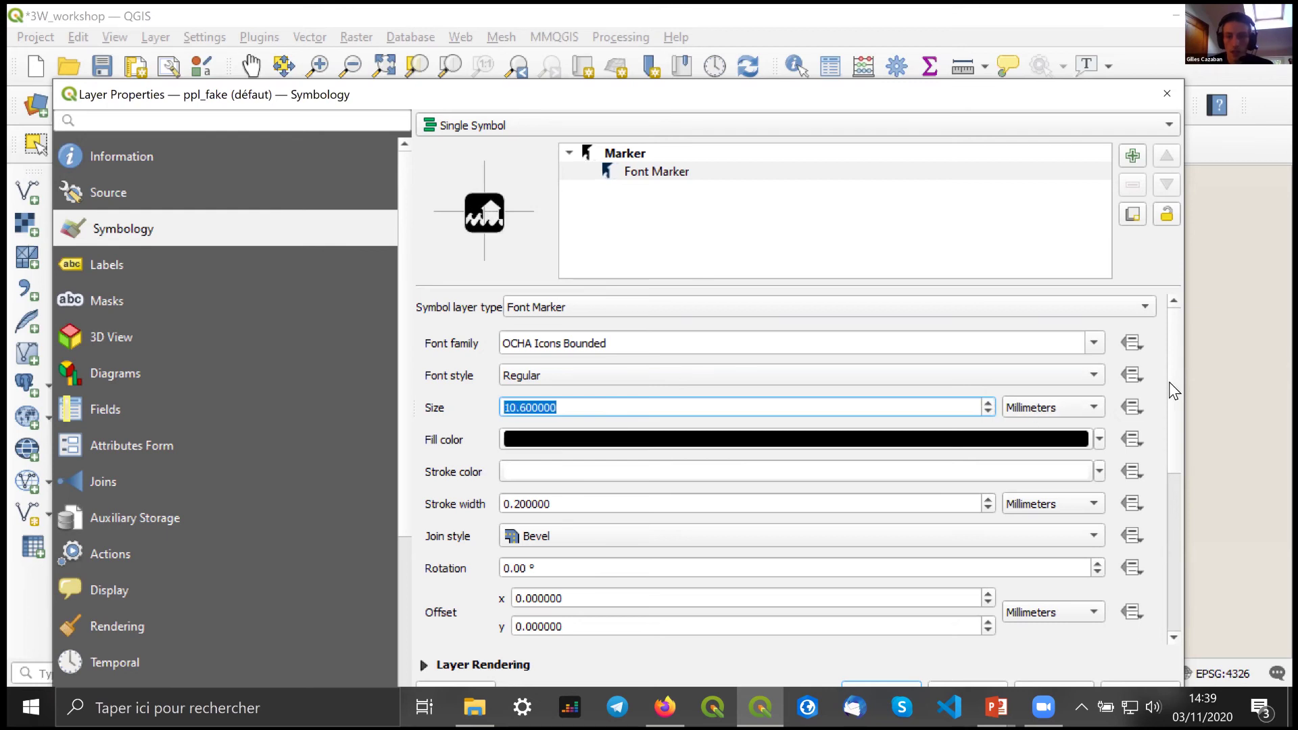
- Choose the house glyph from the OCHA Icons Bounded characters for the ppl_fake font marker
click(1164, 450)
scroll(1167, 457, down, 2)
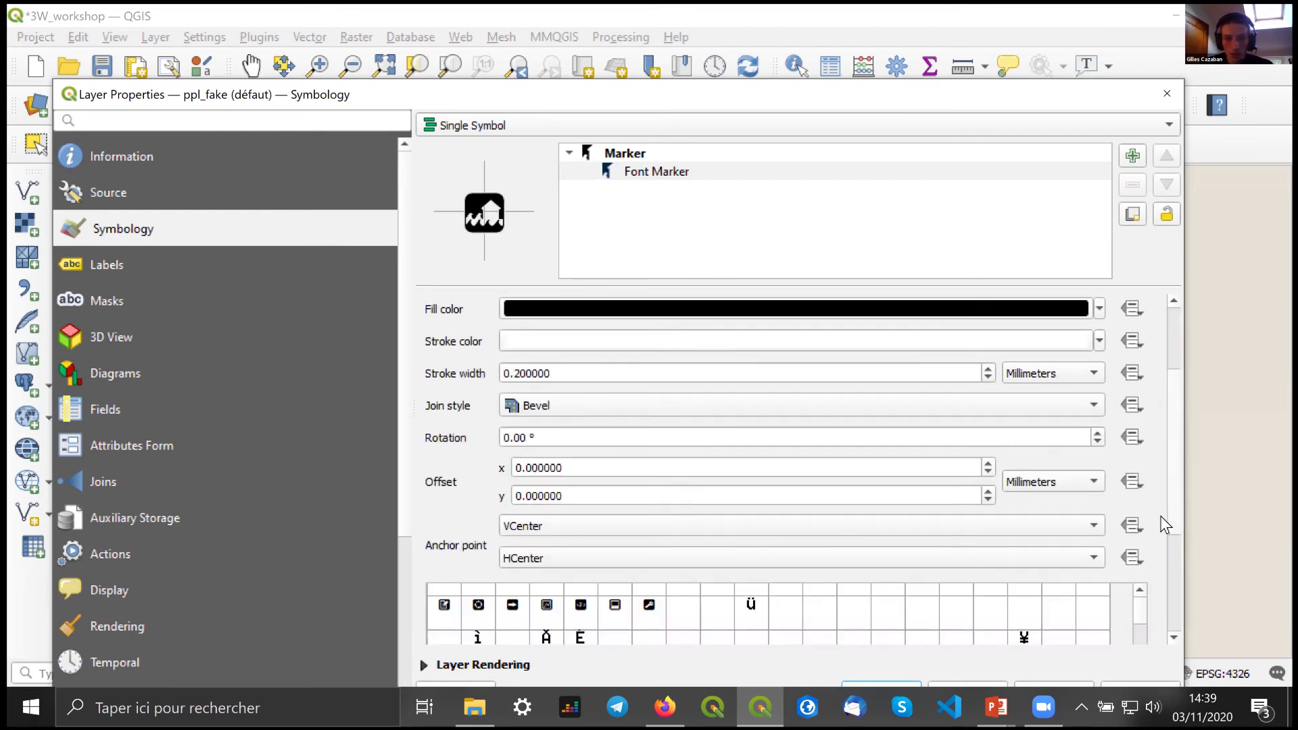
scroll(814, 459, down, 1)
scroll(826, 460, down, 2)
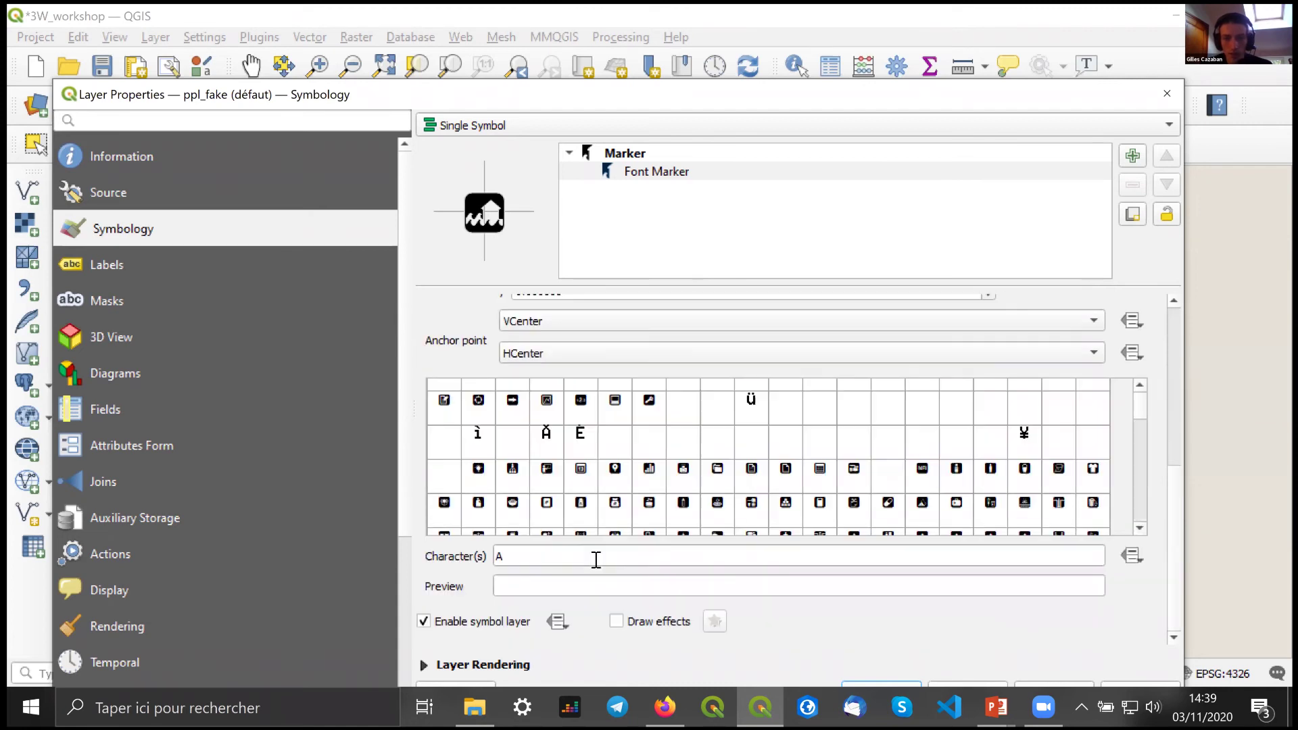
scroll(898, 464, down, 3)
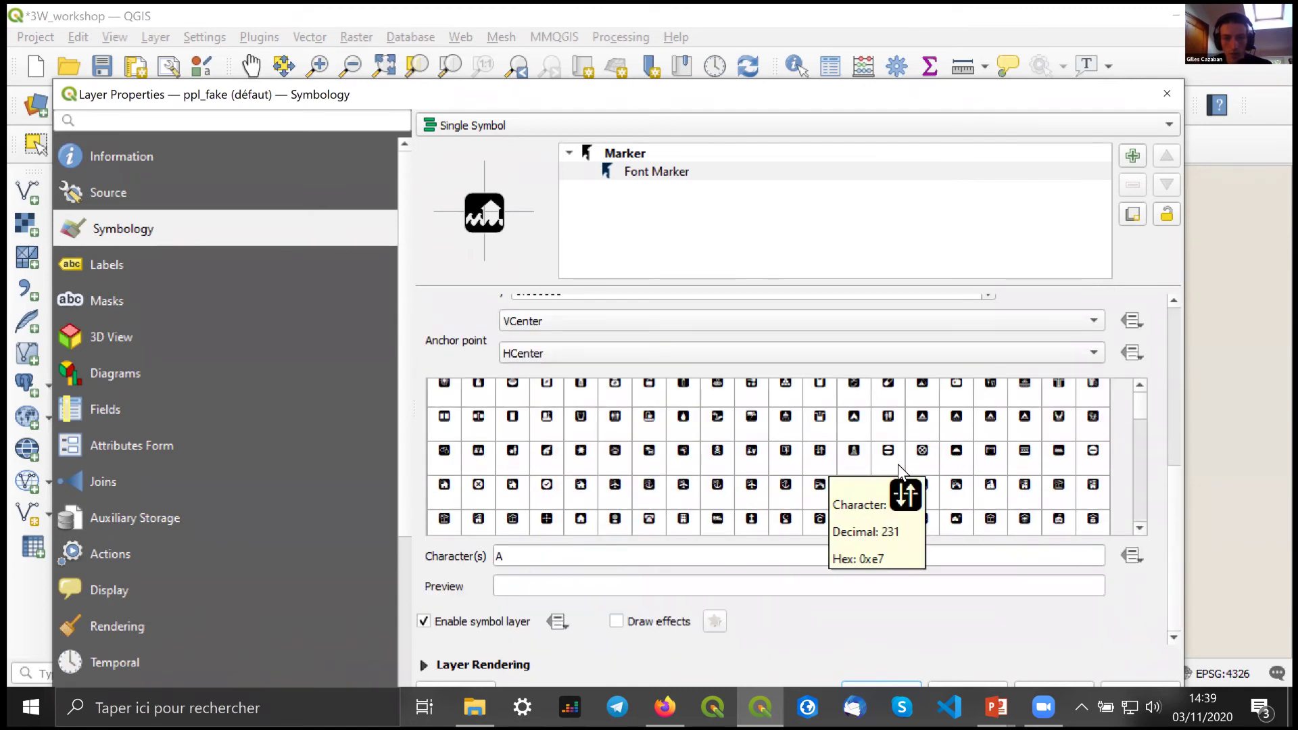
scroll(805, 467, down, 1)
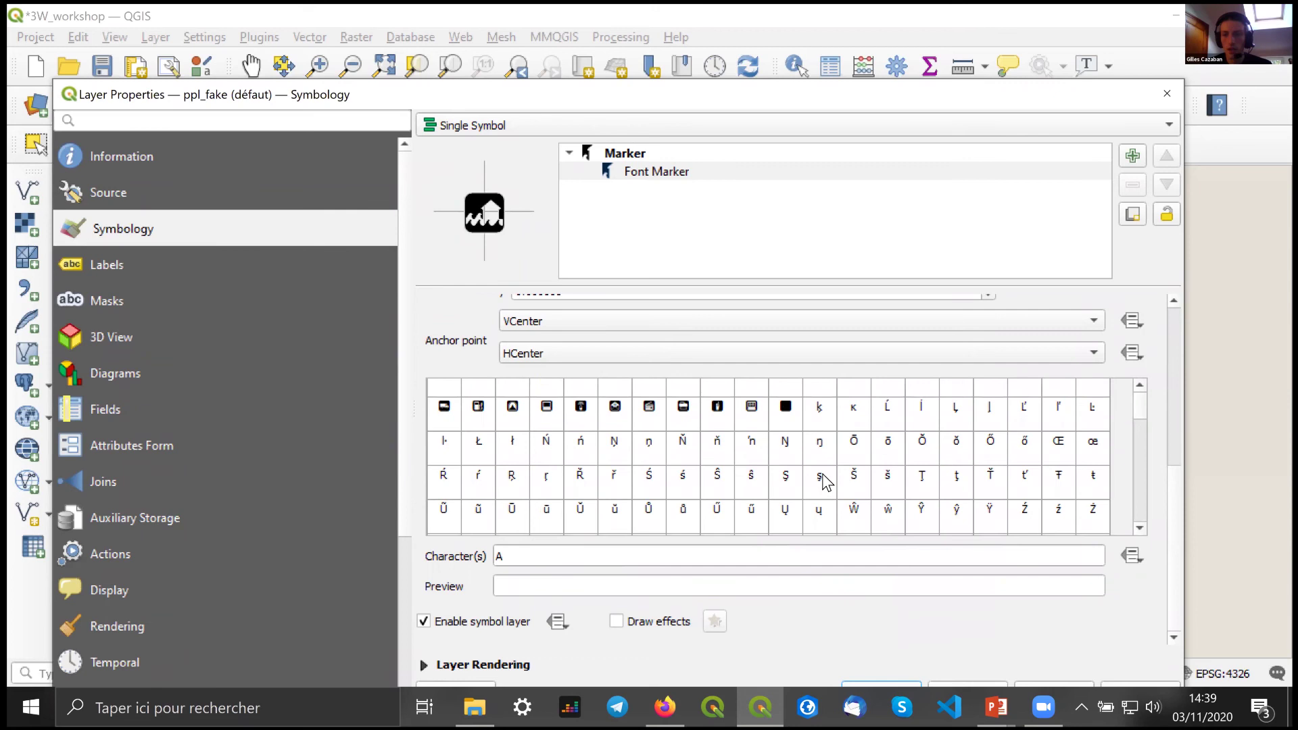
scroll(811, 473, up, 1)
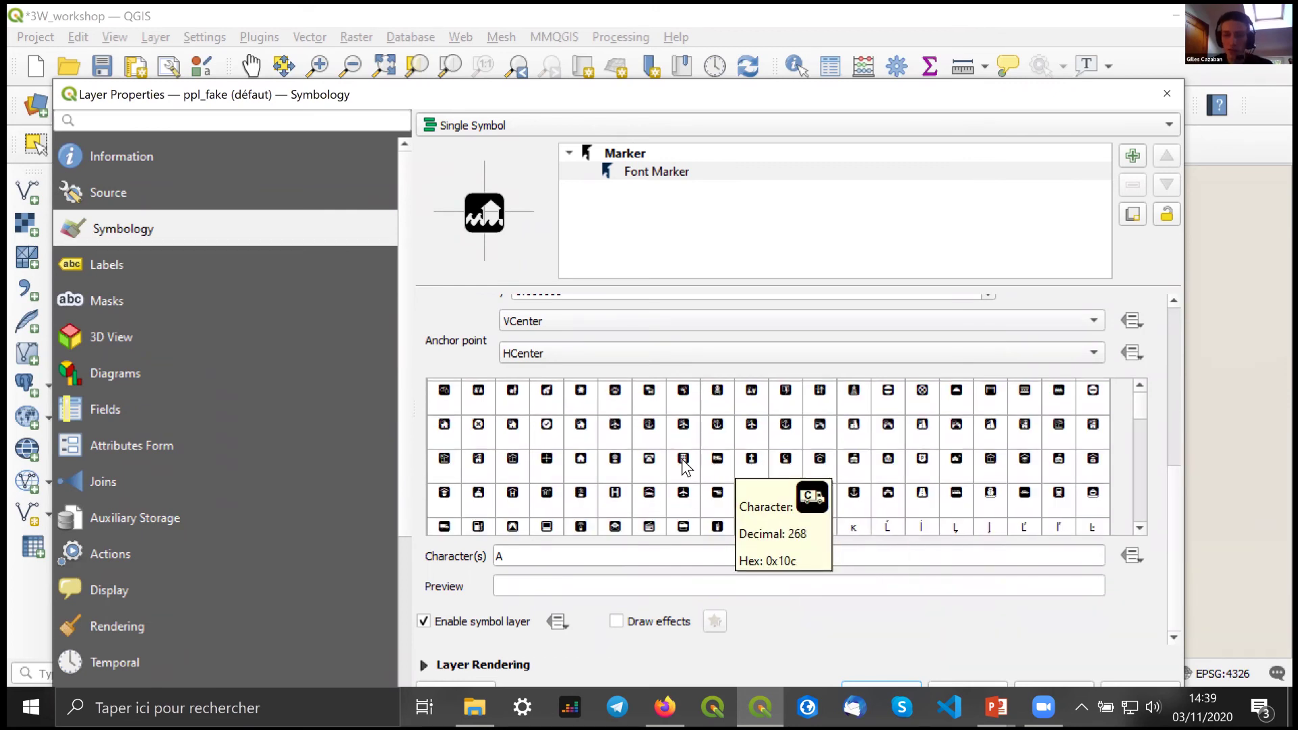
click(581, 460)
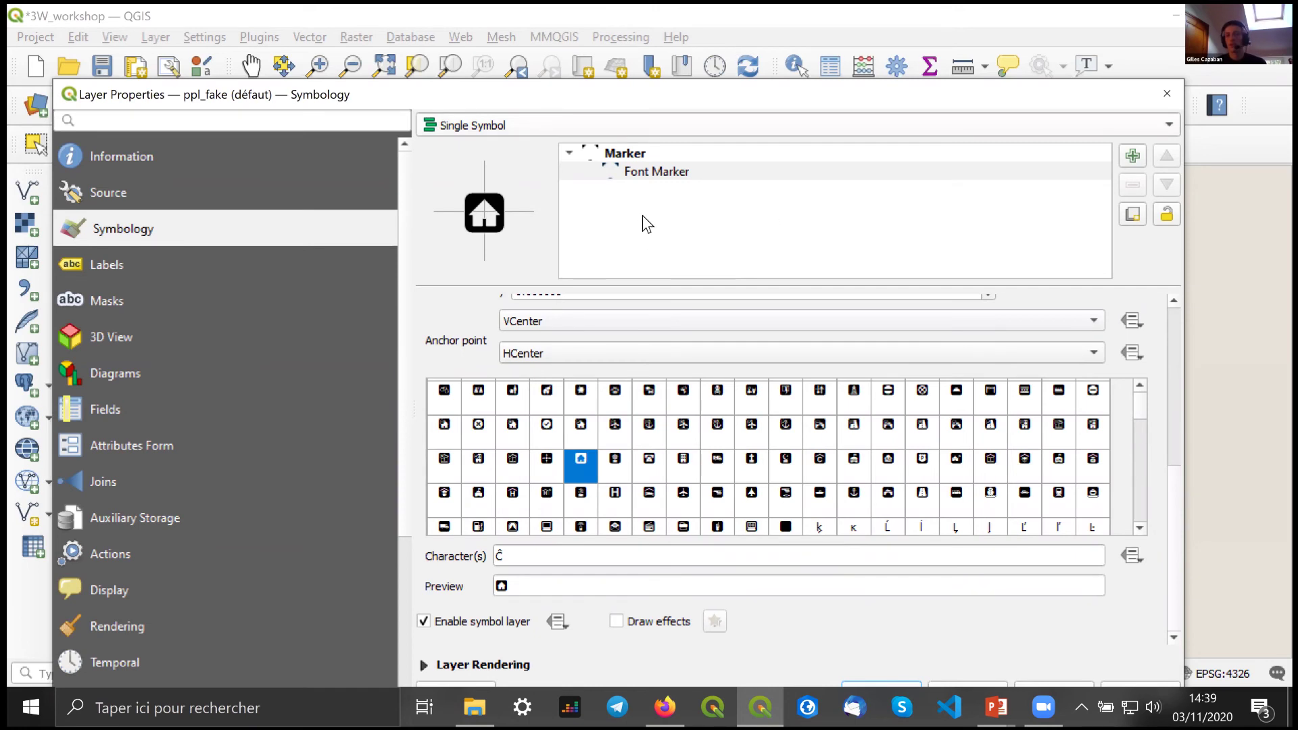
- Switch the ppl_fake renderer to Categorized on cap_level and select the symbol of category 1
click(1140, 125)
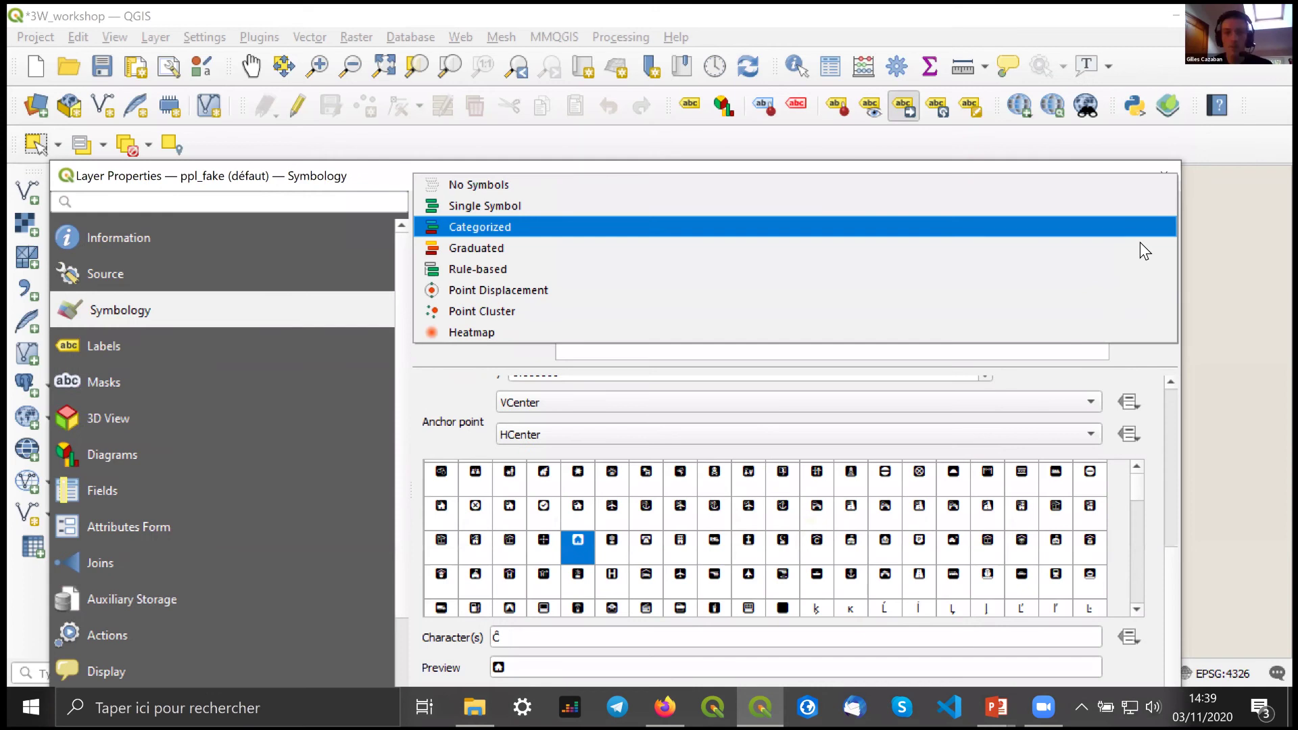
click(1167, 224)
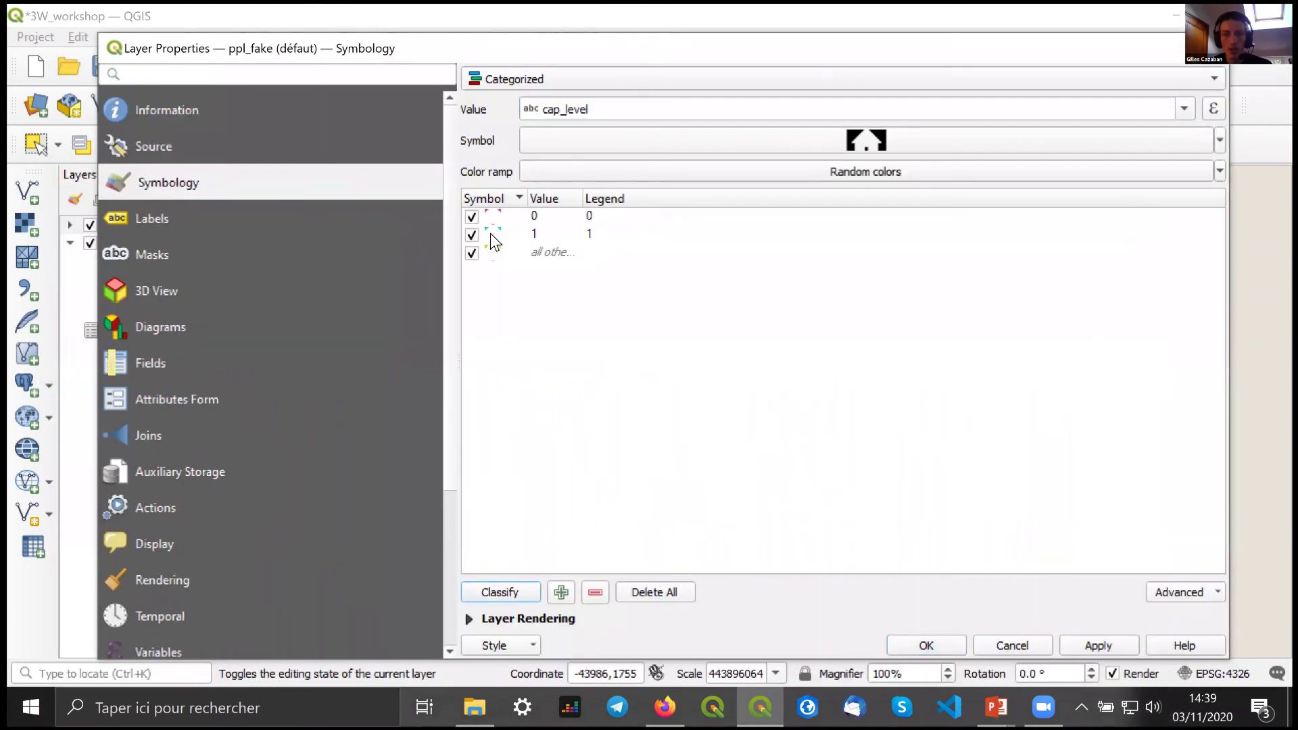
click(490, 233)
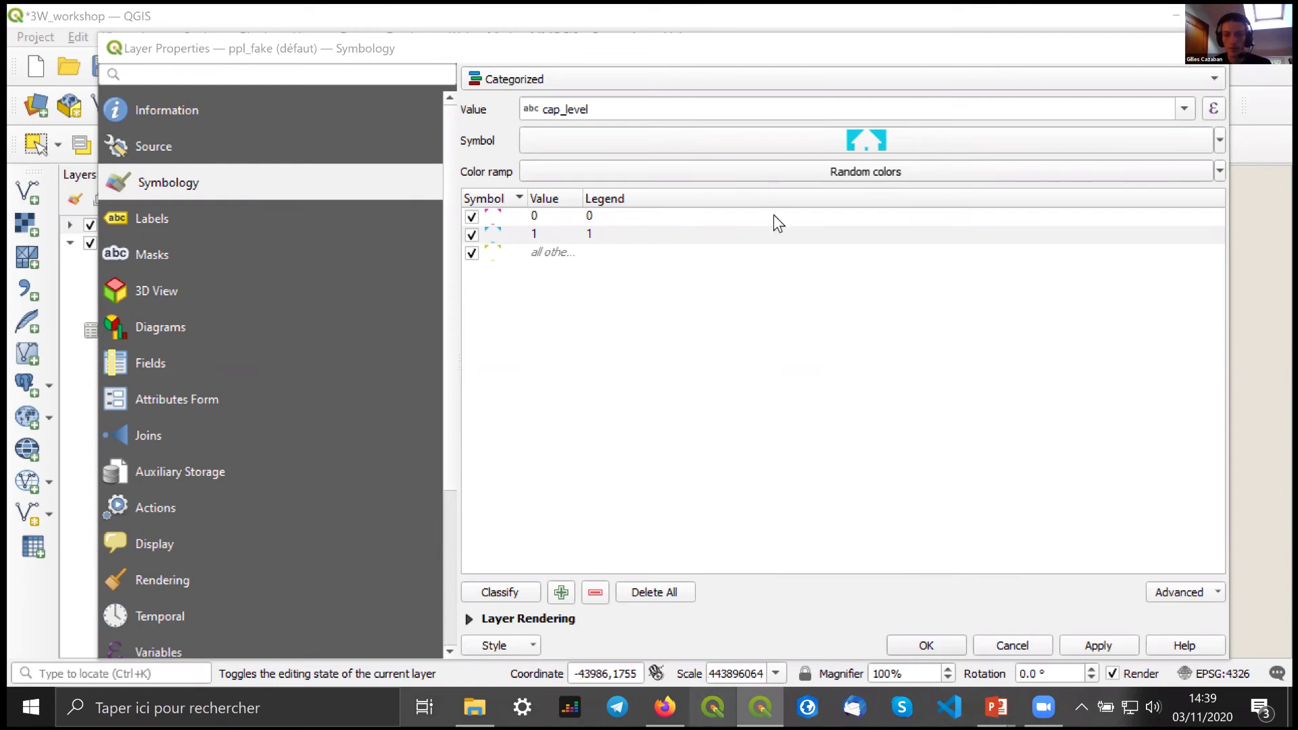
click(758, 331)
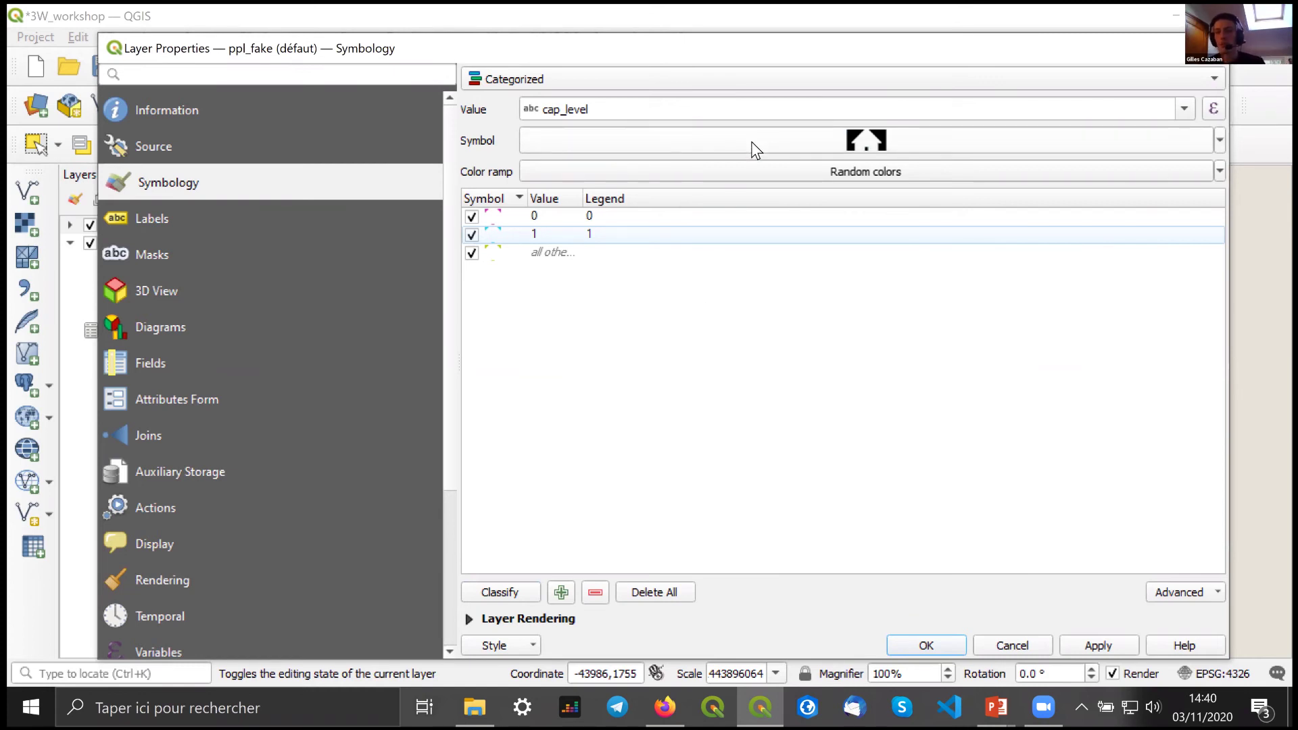
mouse_move(752, 140)
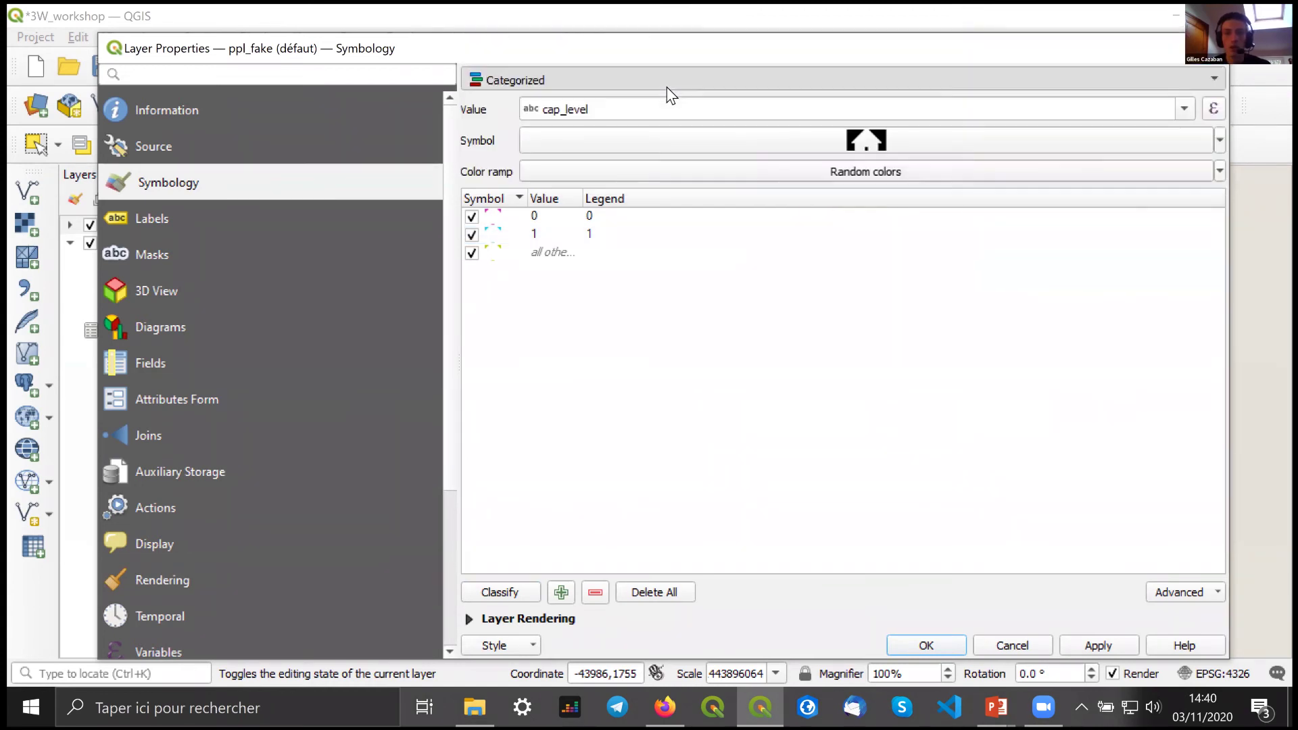
- Return ppl_fake to Single Symbol, set the marker's font family to OCHA Icons Unbounded, and close the properties without applying
key(Up)
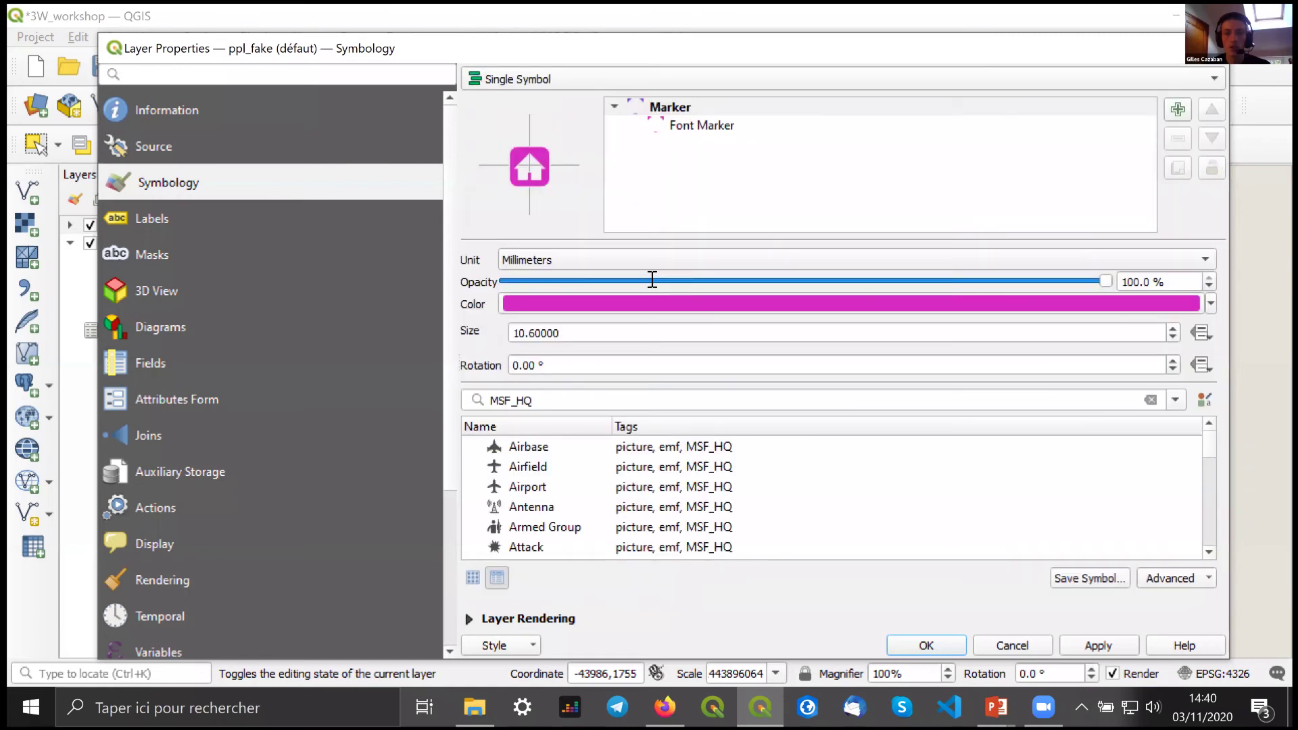
key(Down)
double_click(615, 299)
text(Unbounded)
key(Return)
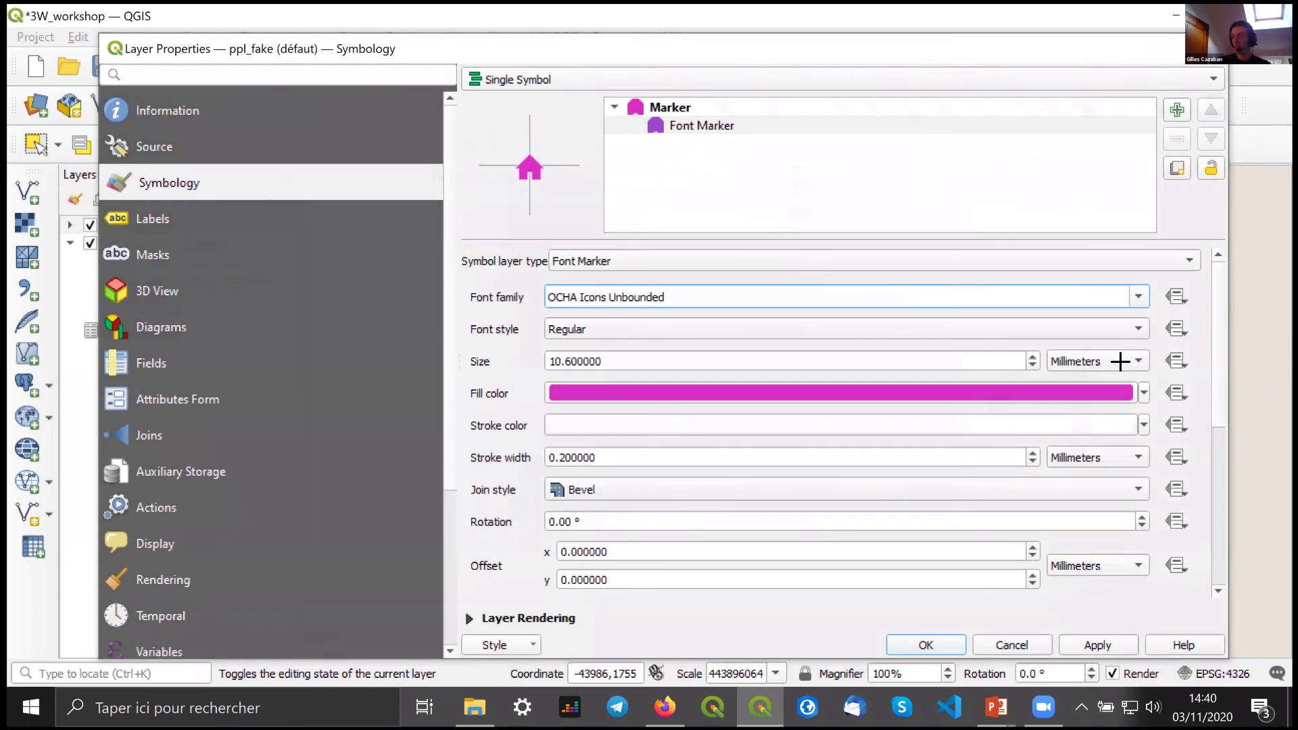
key(Return)
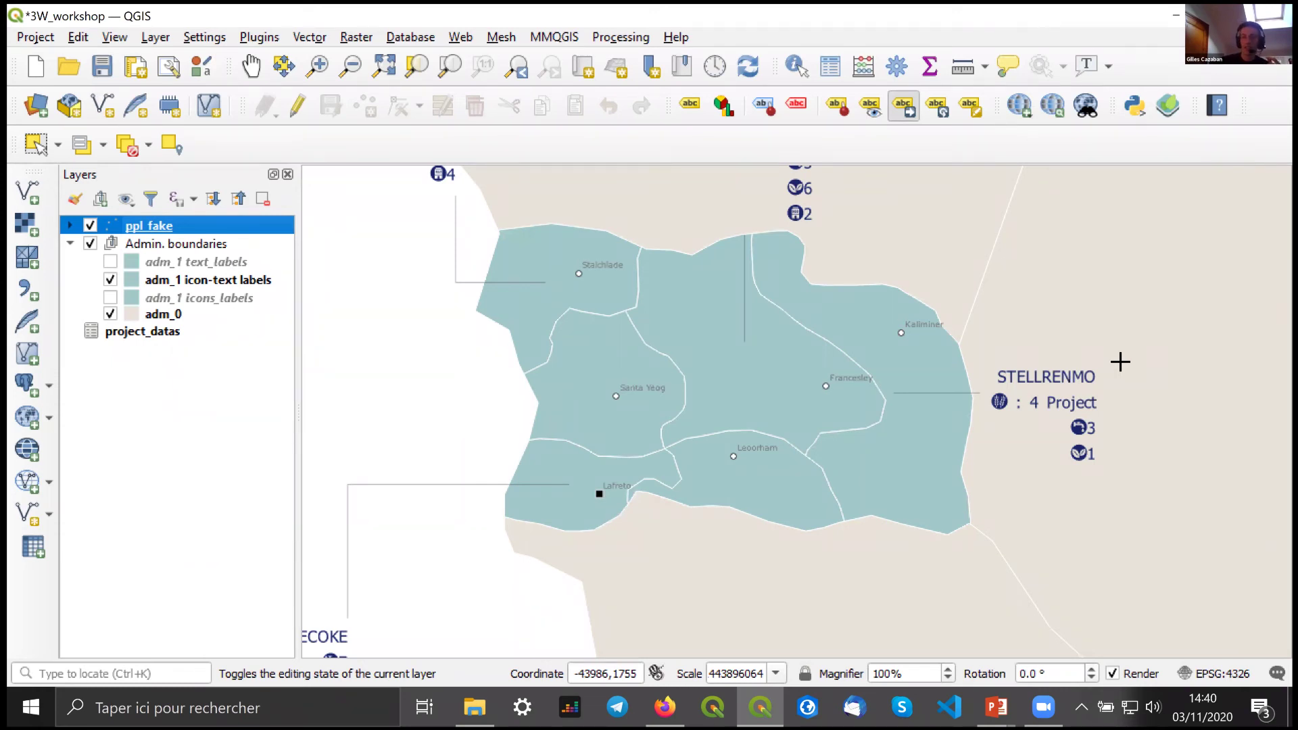
- Frame all the adm_1 labels in the map view and open the A4_Landscape_CartONG print layout
scroll(948, 316, down, 1)
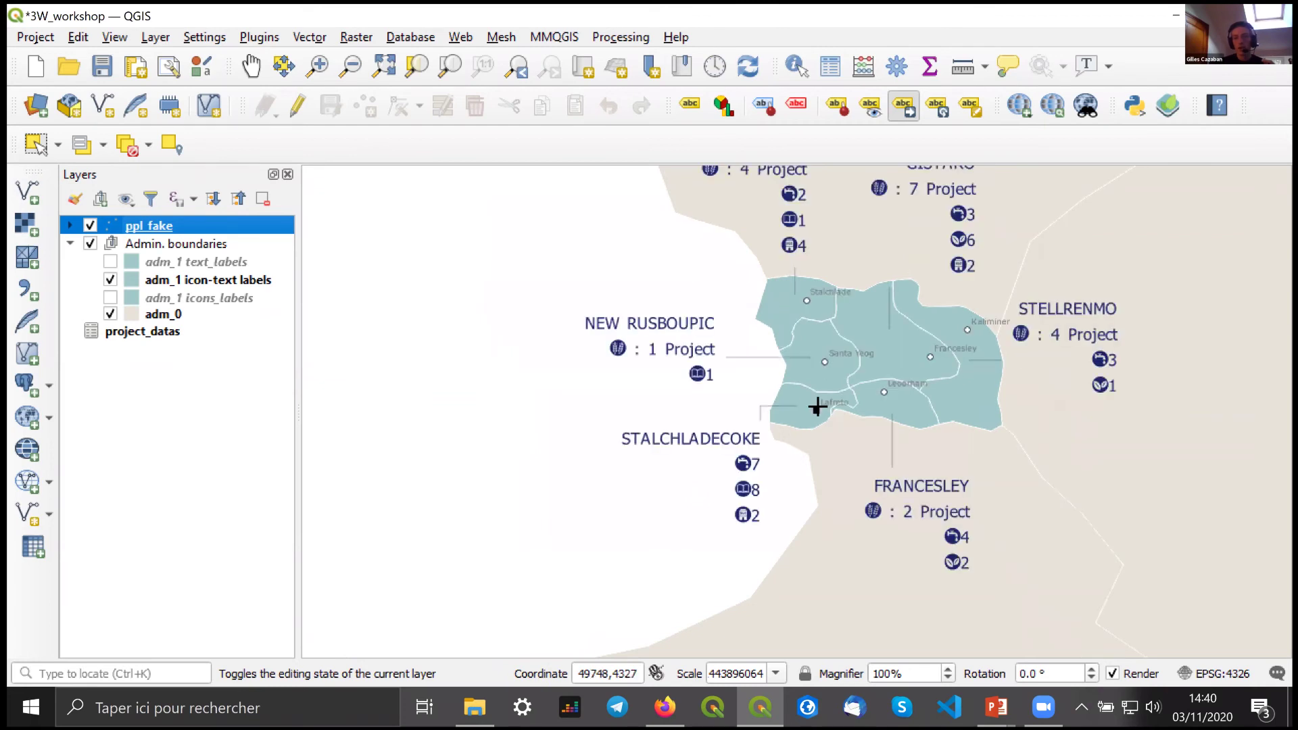
drag(803, 415, 742, 502)
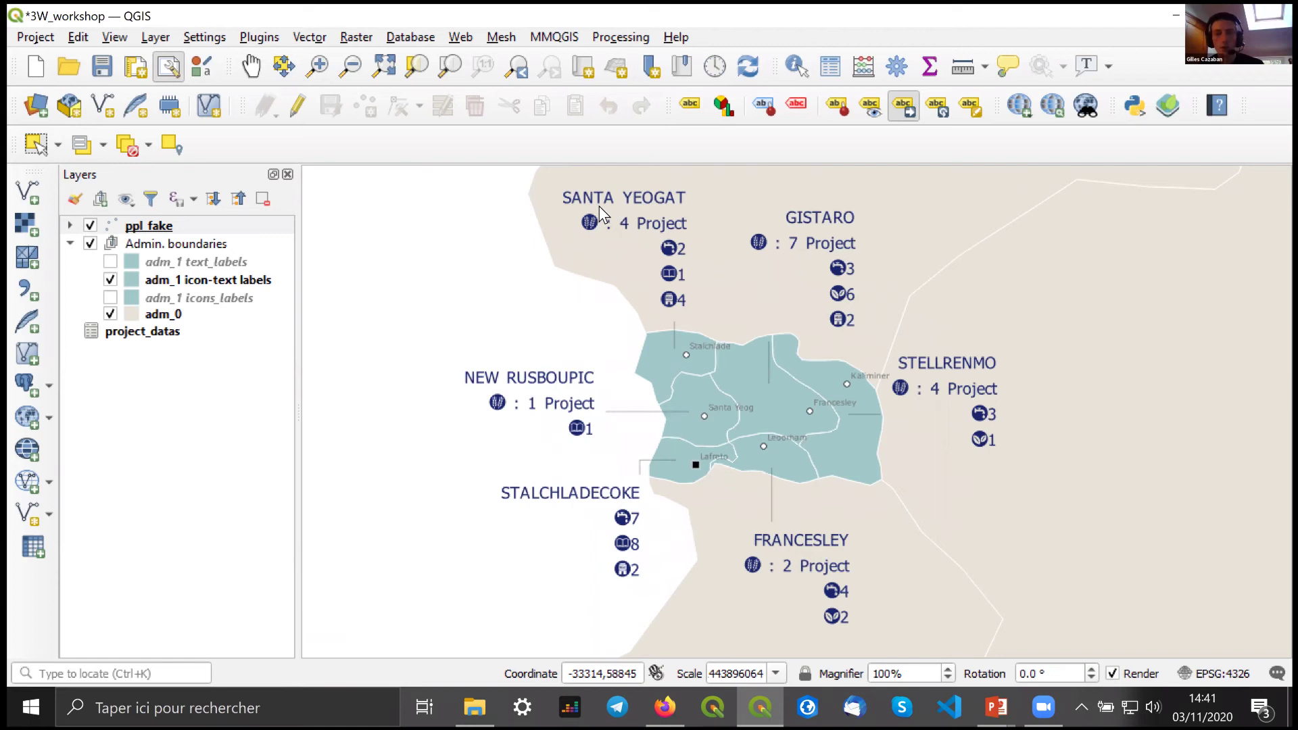
key(ctrl+l)
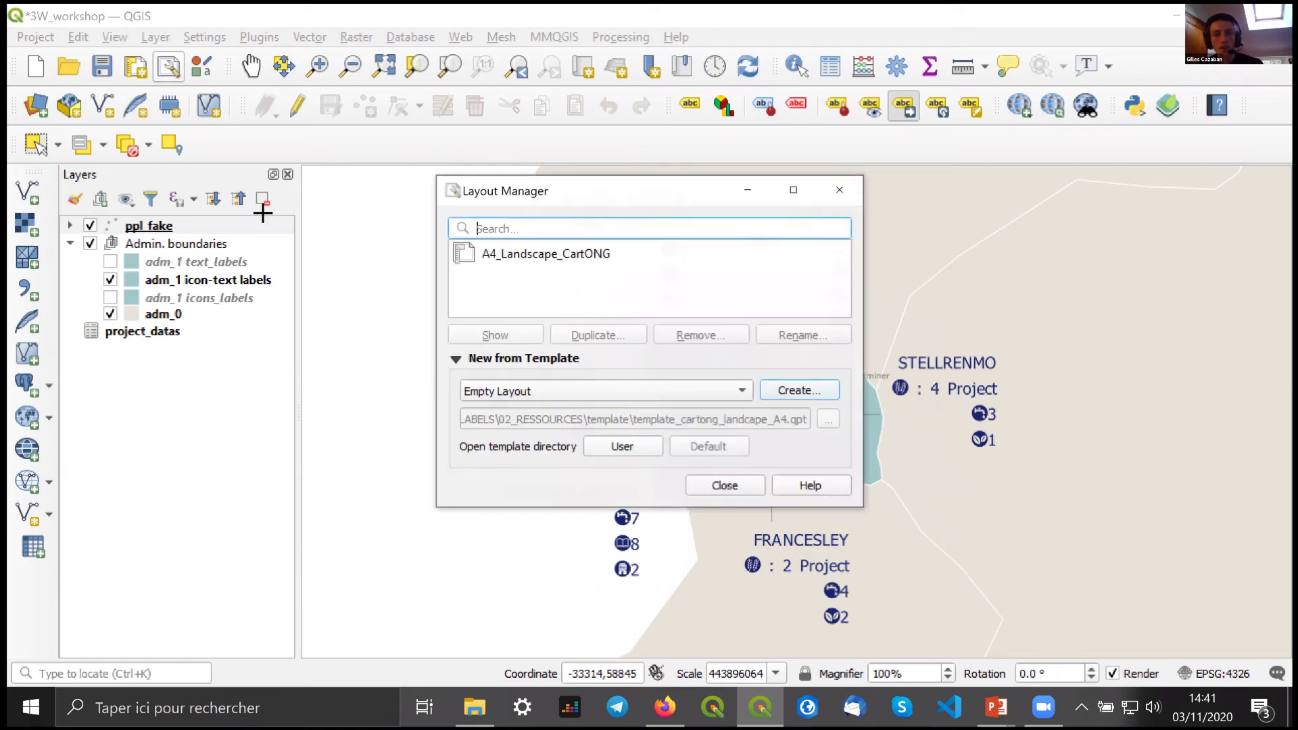
click(168, 67)
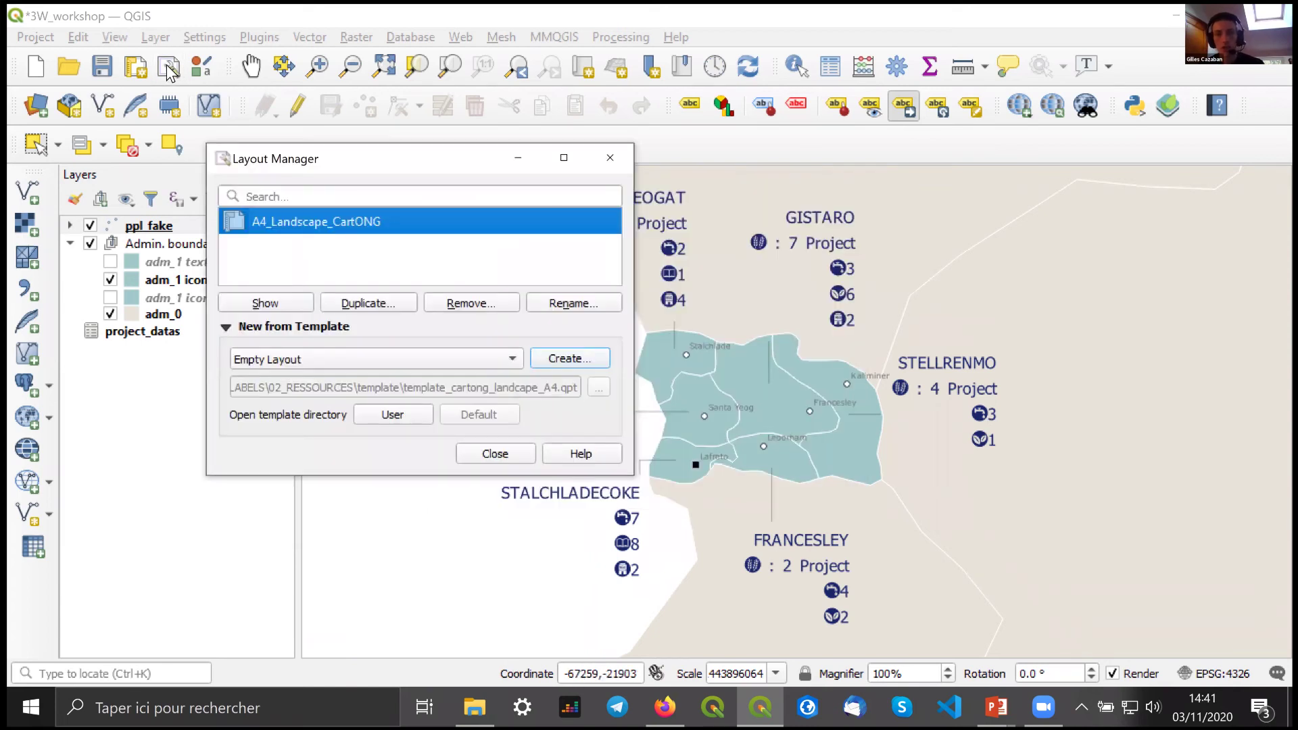
click(168, 67)
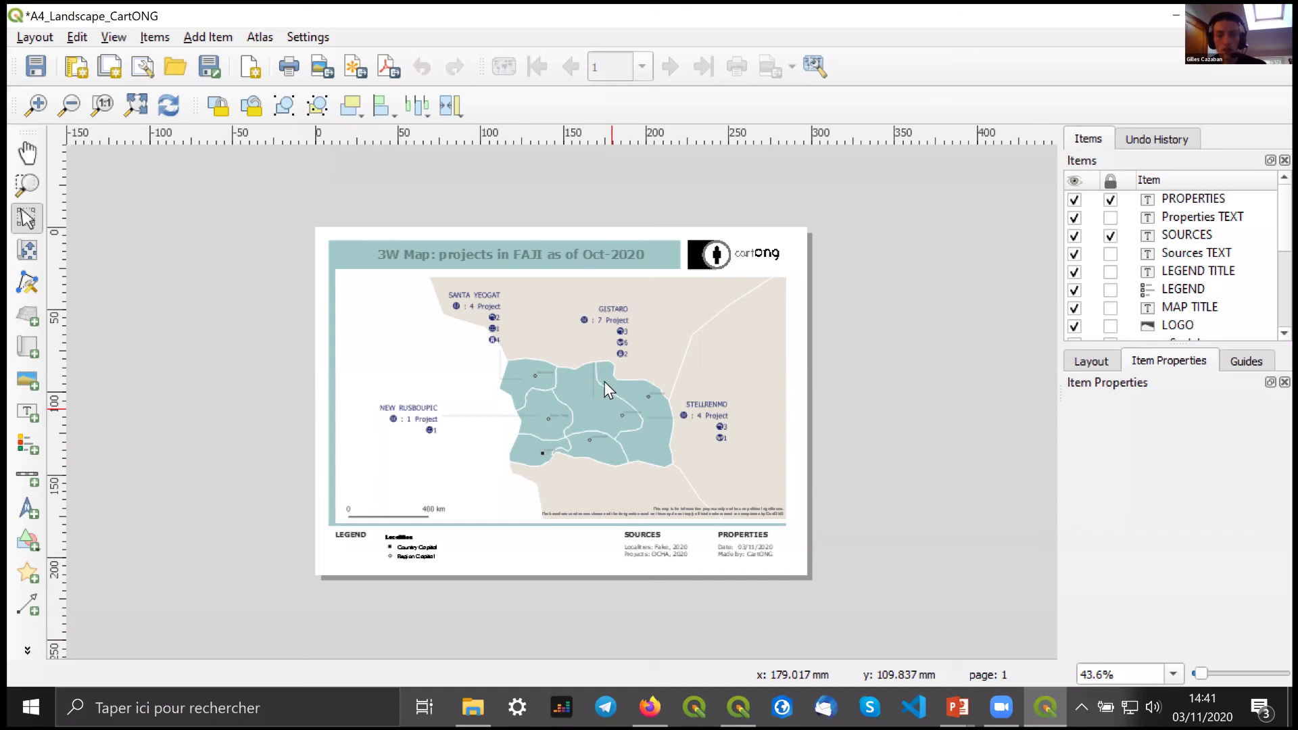
- Check the map in the layout, export it to the 03_MAP folder as test-export.pdf, and close the layout
scroll(605, 382, up, 1)
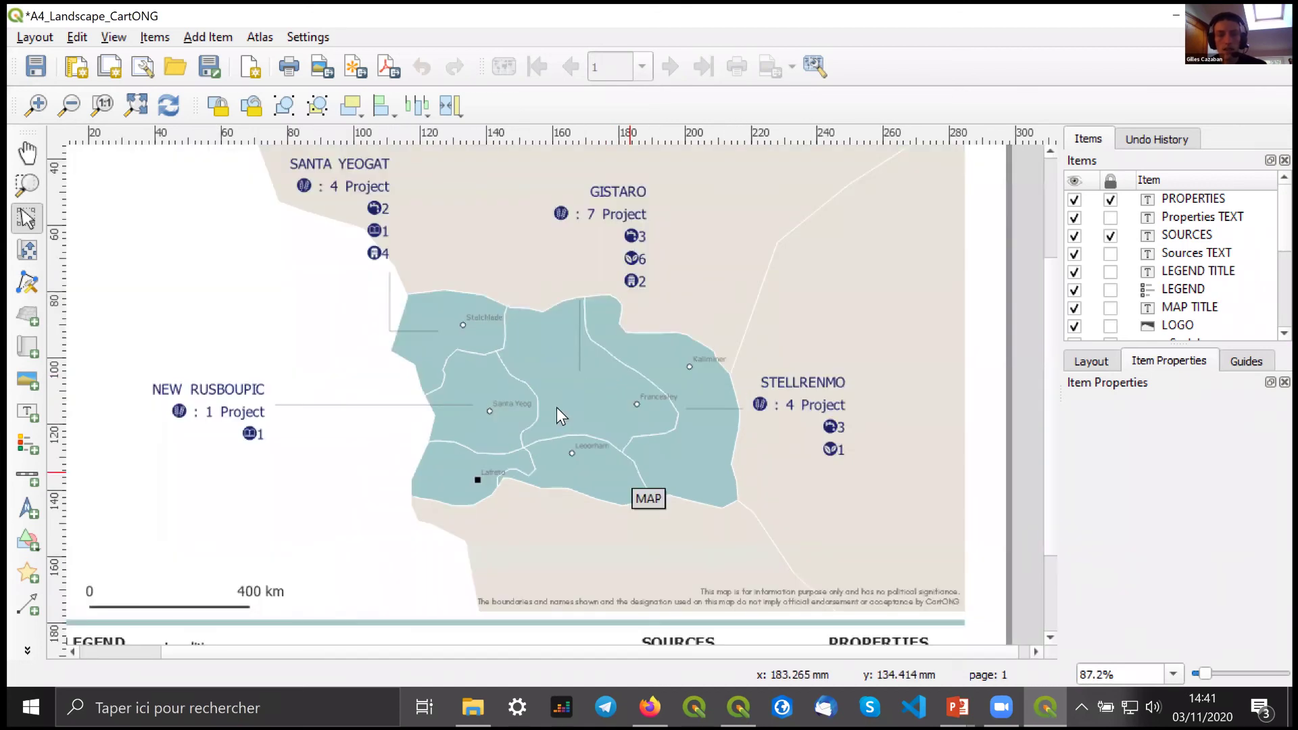
scroll(558, 407, right, 1)
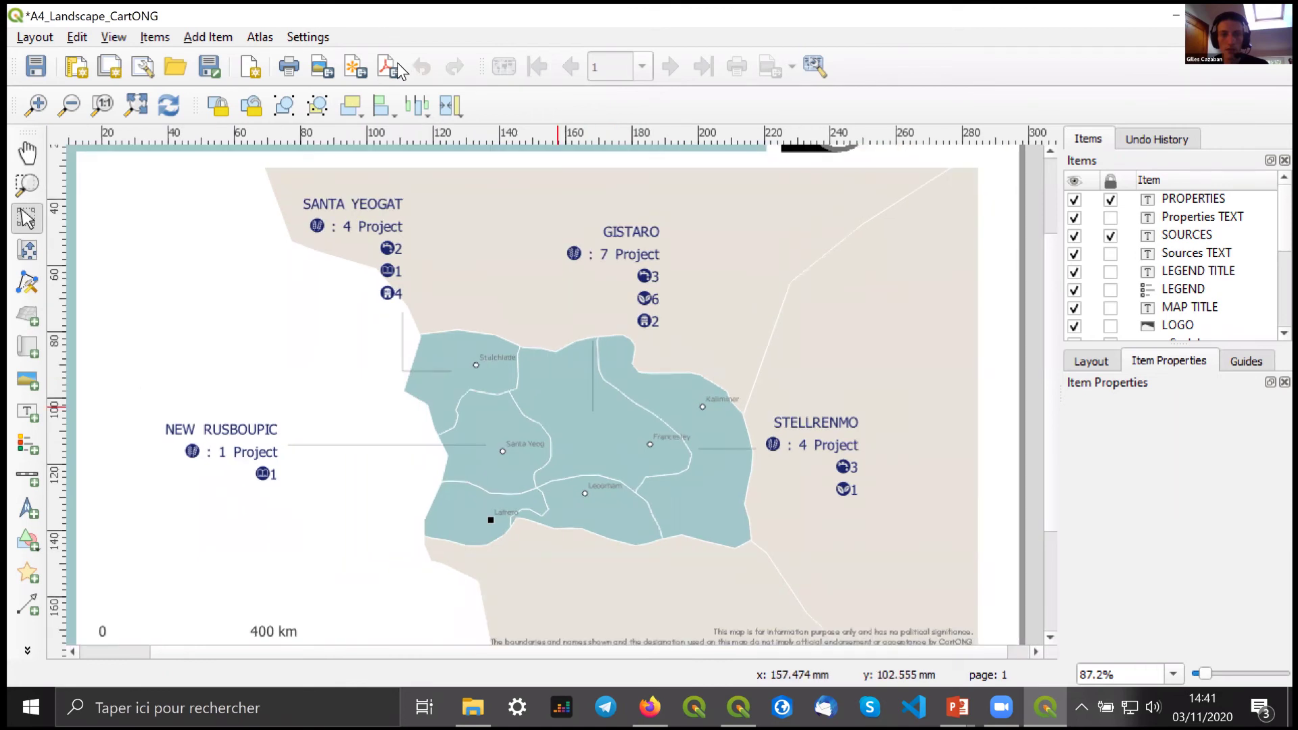
key(ctrl+minus)
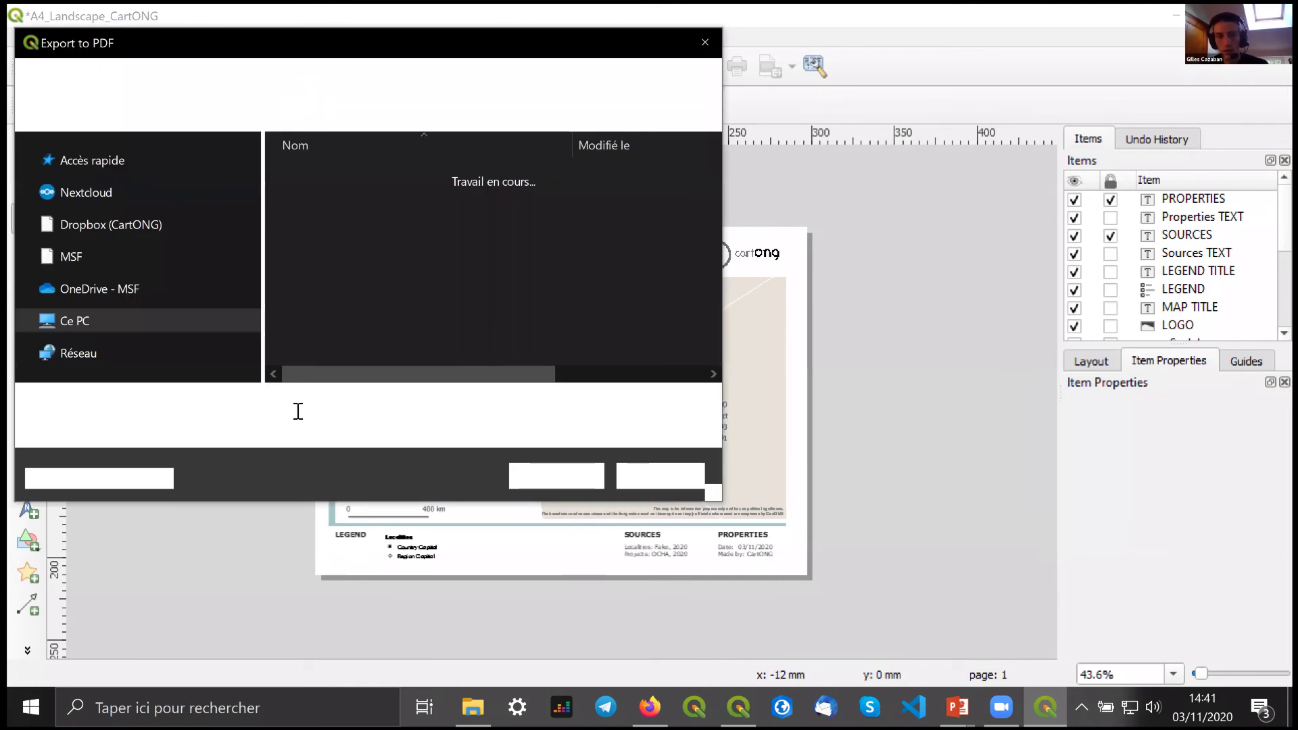
click(154, 400)
drag(147, 404, 263, 404)
text(test-export)
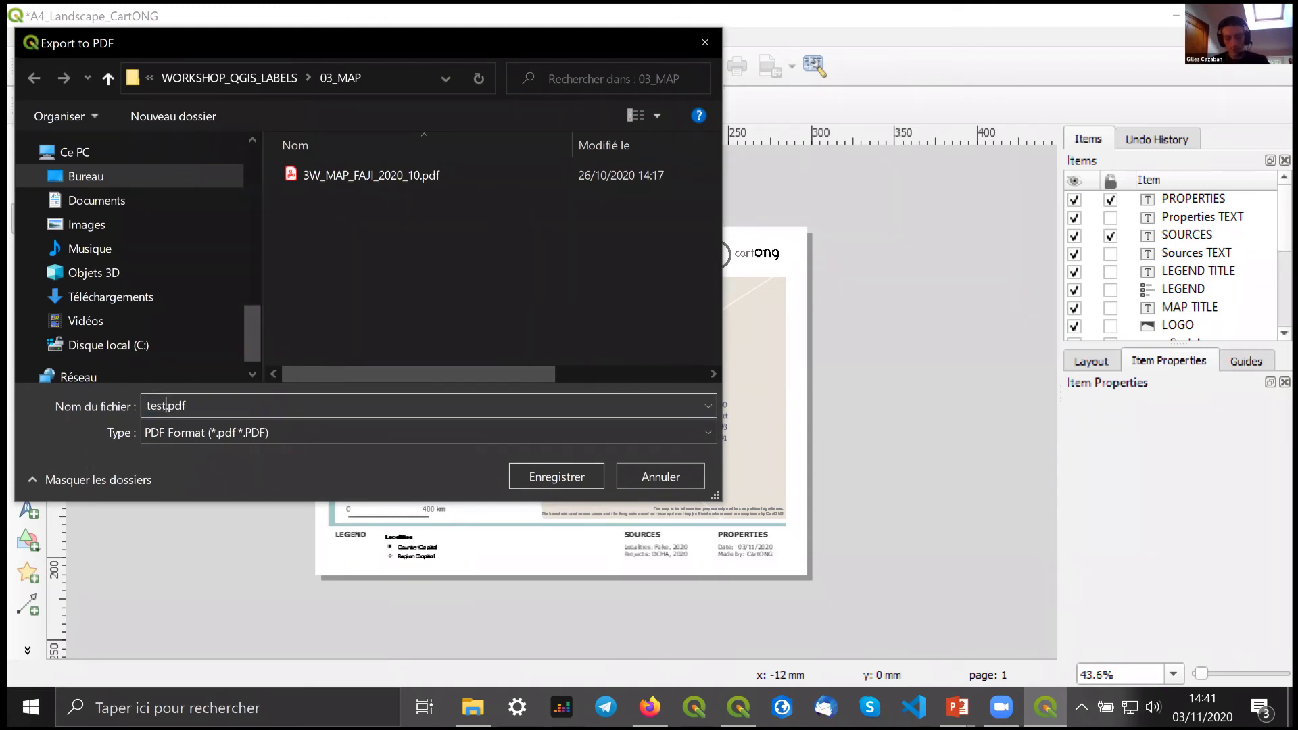
key(Return)
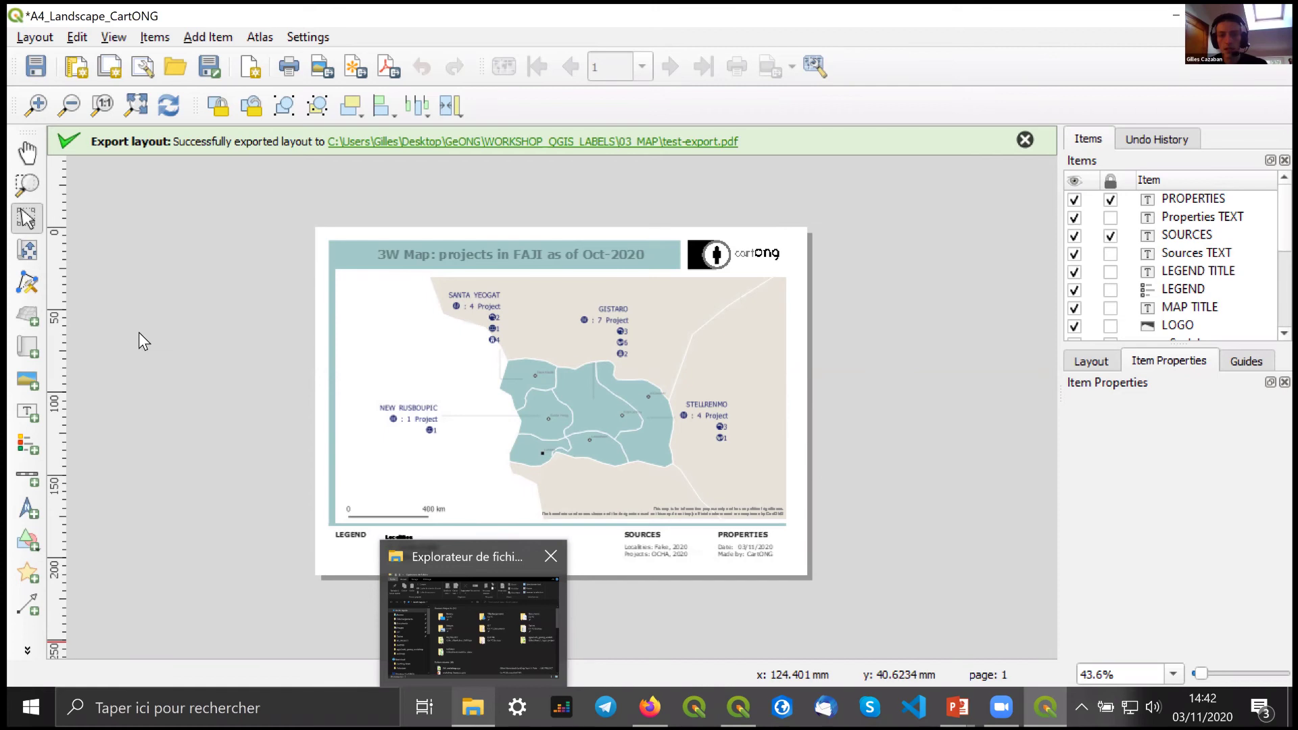
key(ctrl+w)
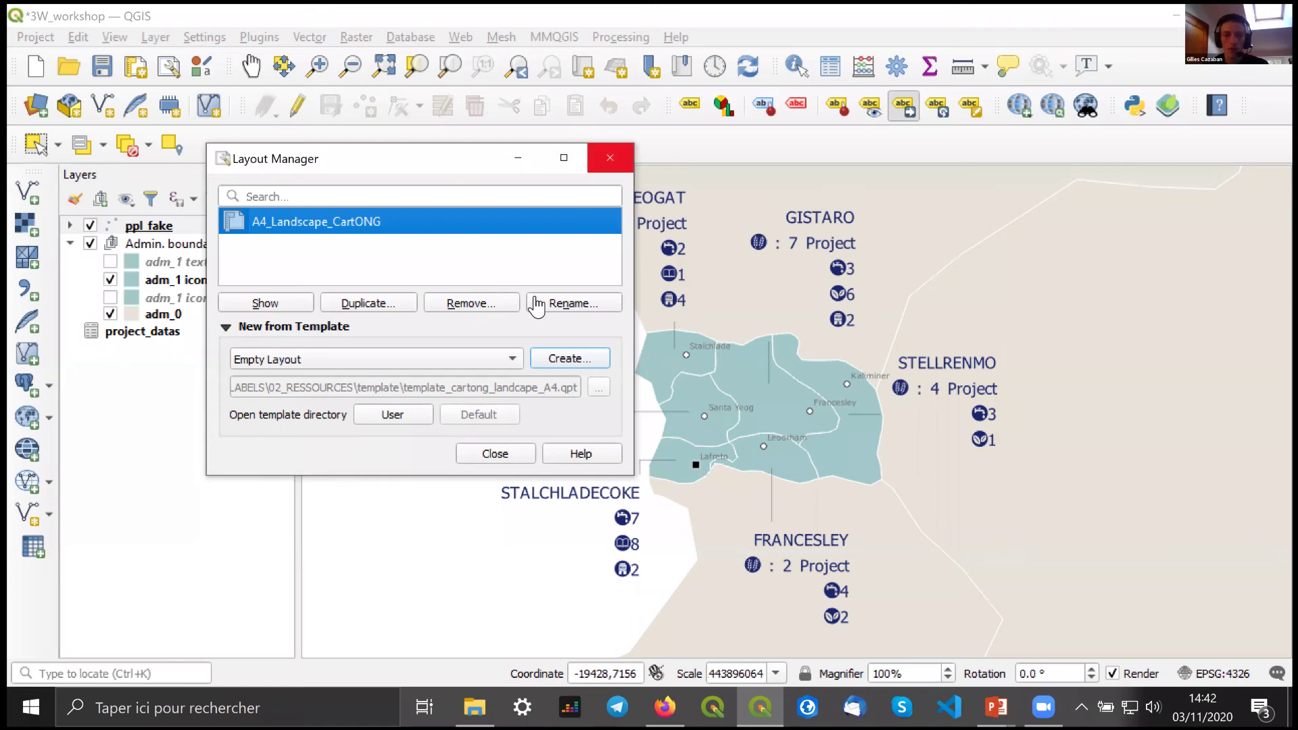
- Switch to File Explorer and open project_datas.xlsx from the 01_DATAS folder of GeOnG_2020 > Workshop_3WMaps
key(super+e)
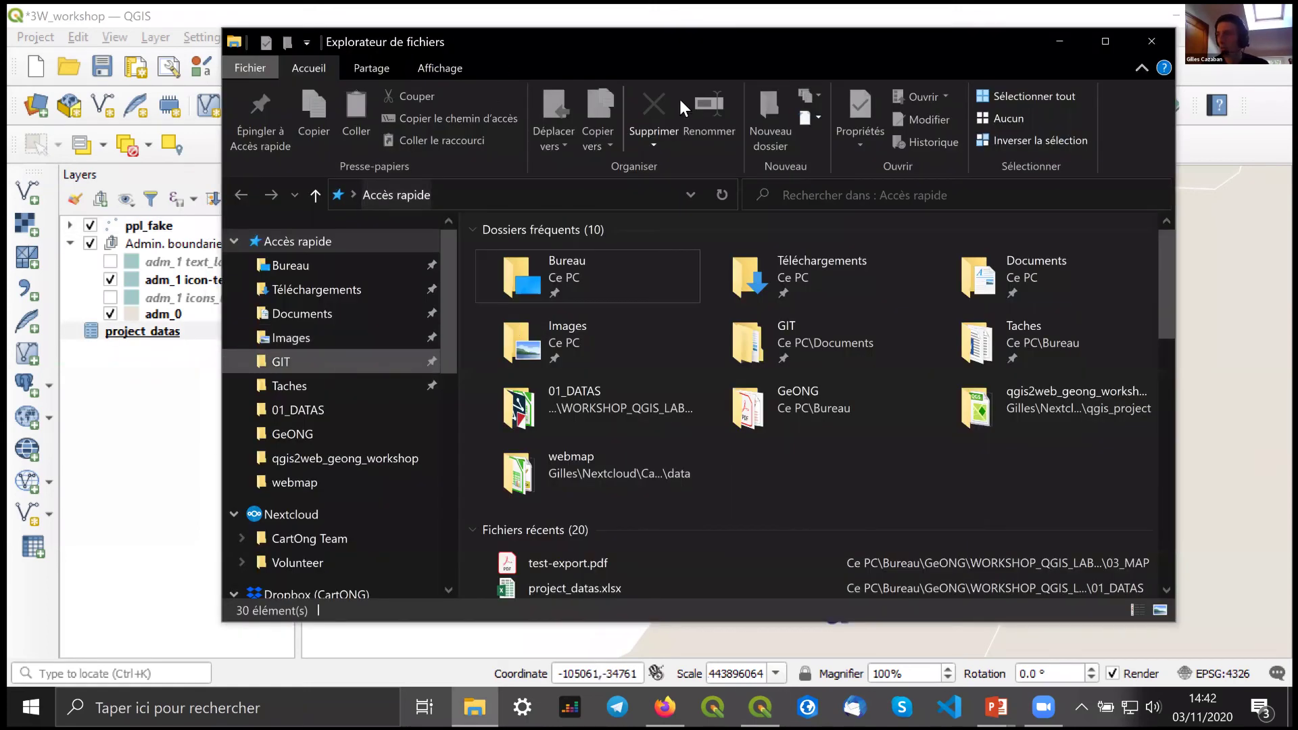
key(alt+Tab)
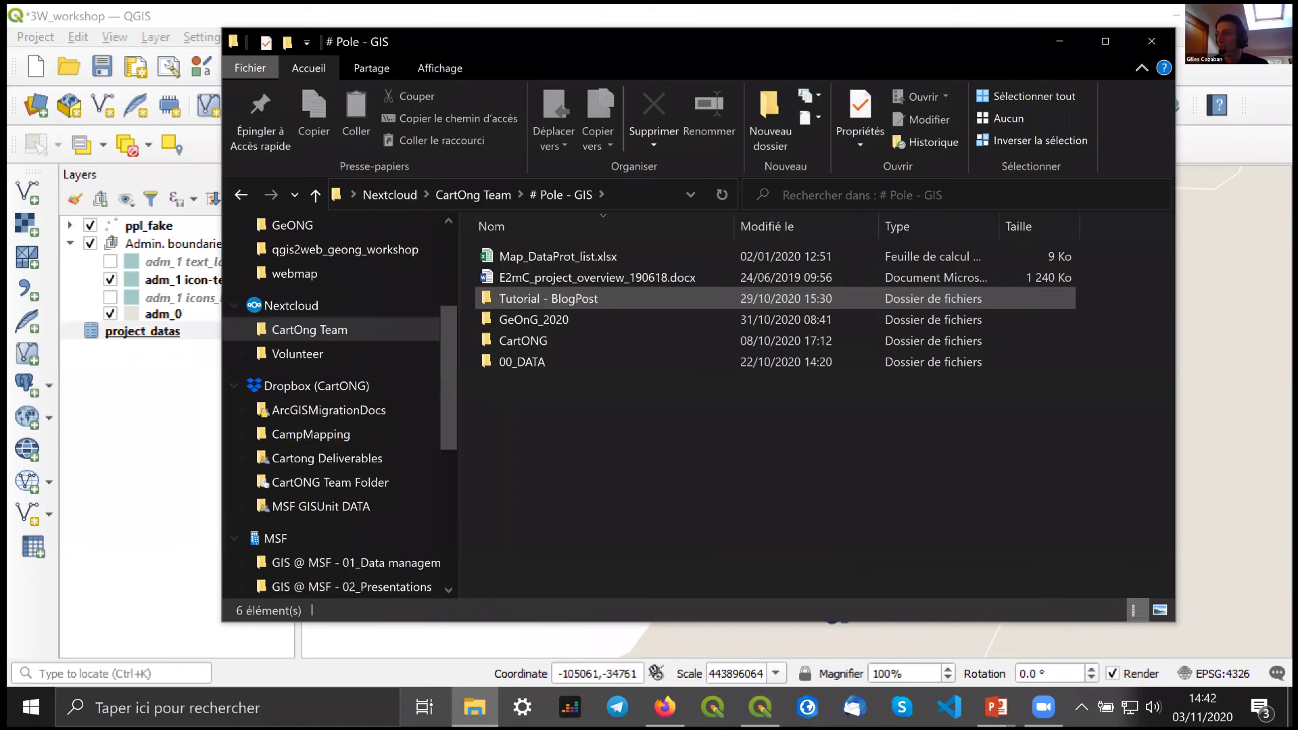
key(alt+Tab)
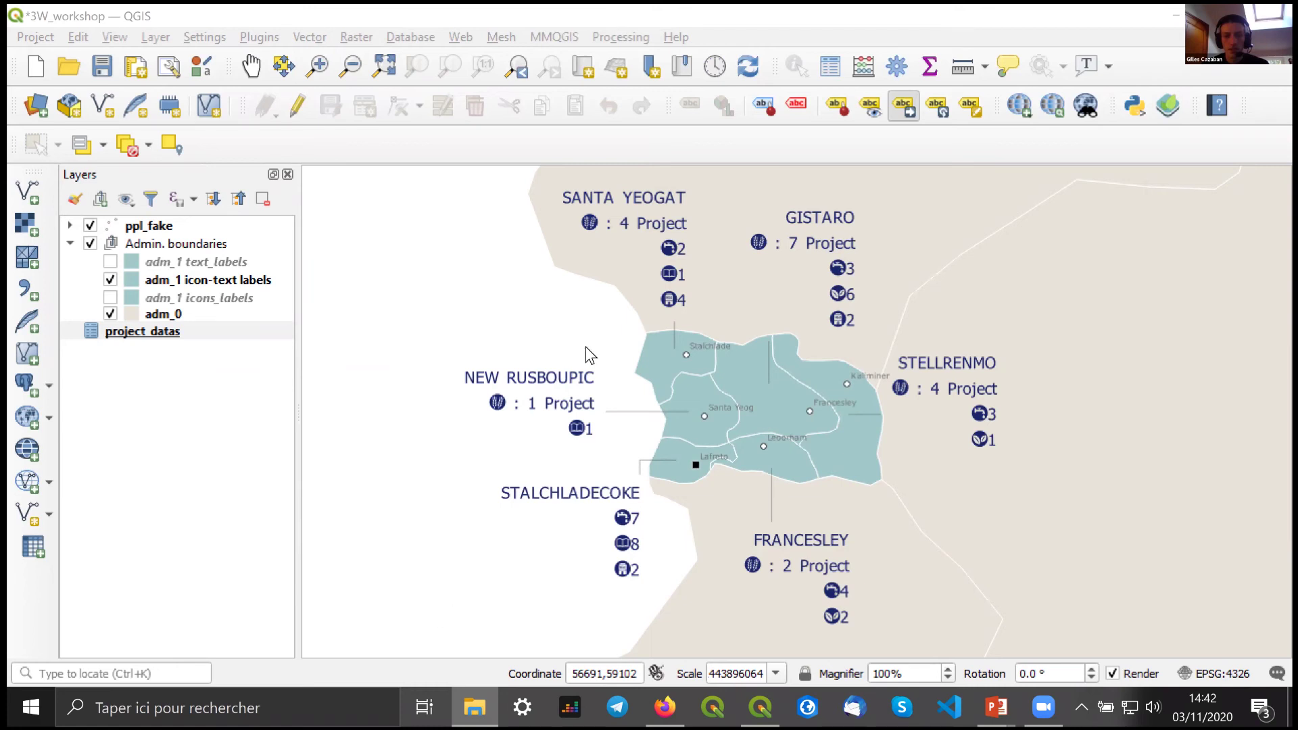
key(alt+Tab)
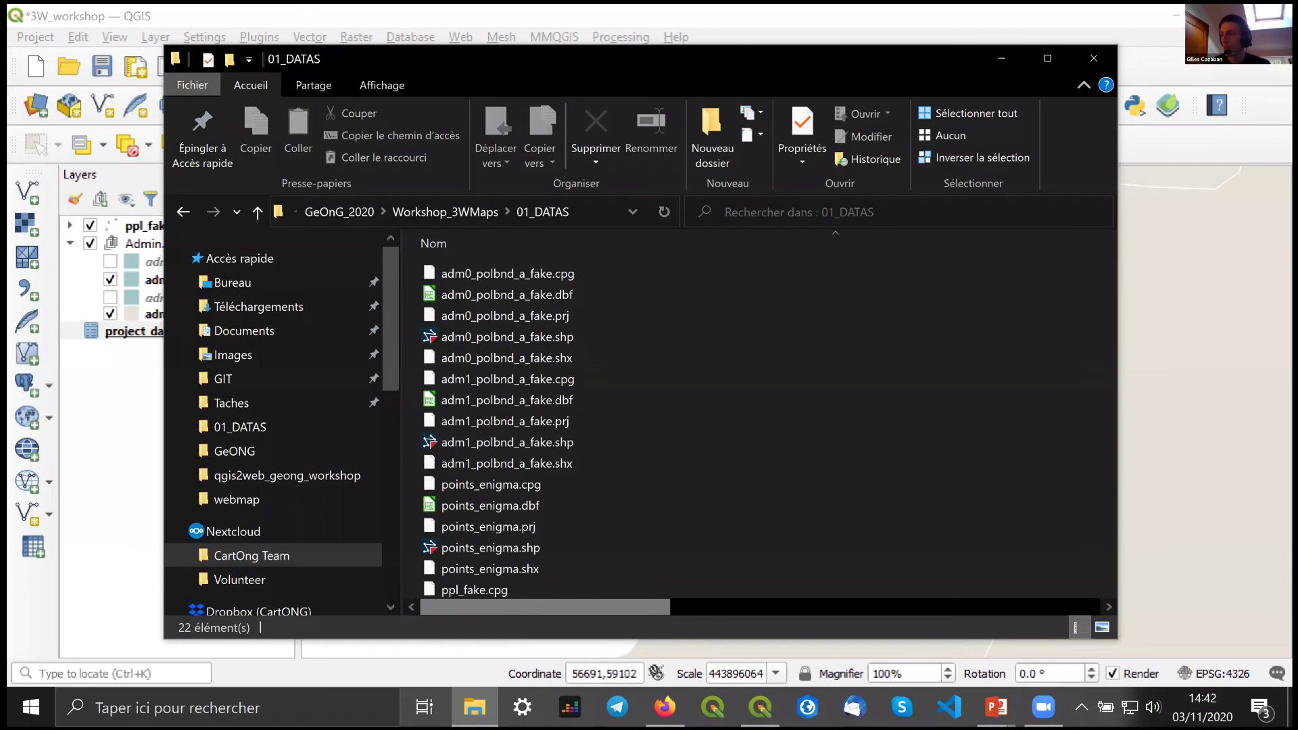
key(alt+Tab)
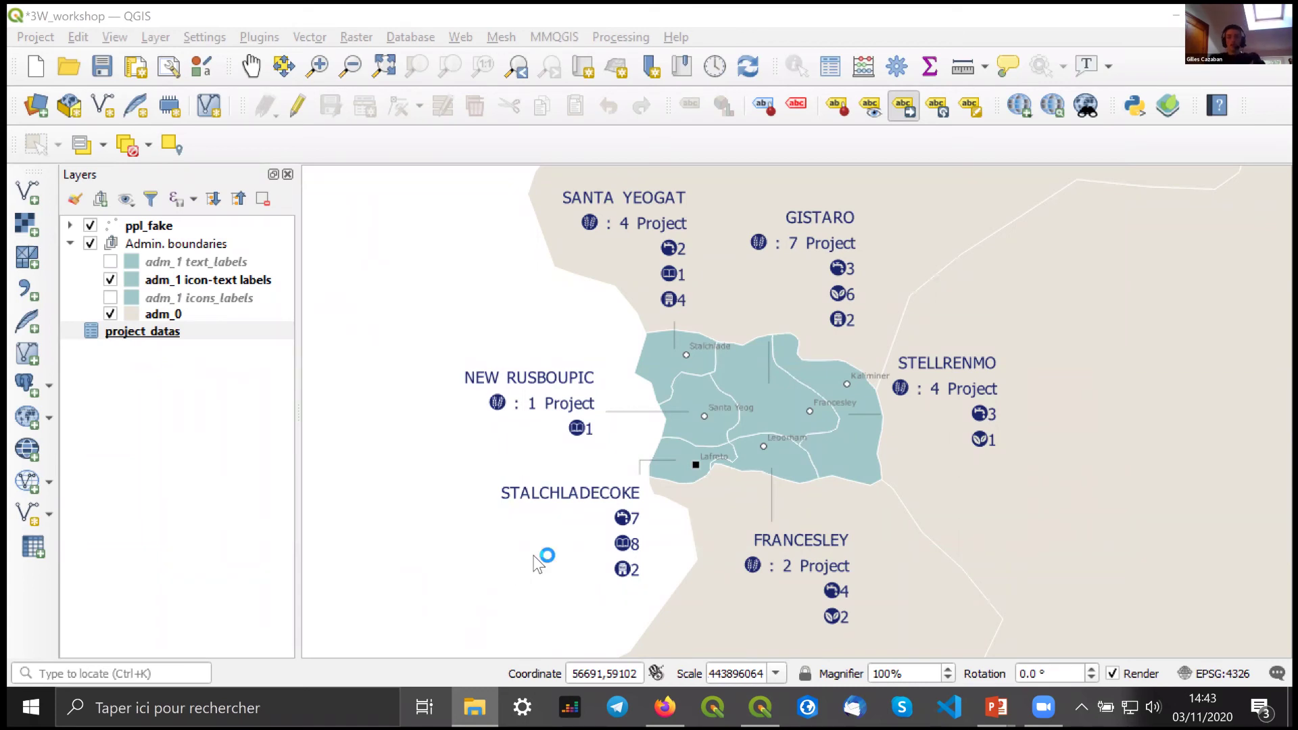
- Examine the project_datas sheet in Excel across its project name, sector count and binary icon columns
key(alt+Tab)
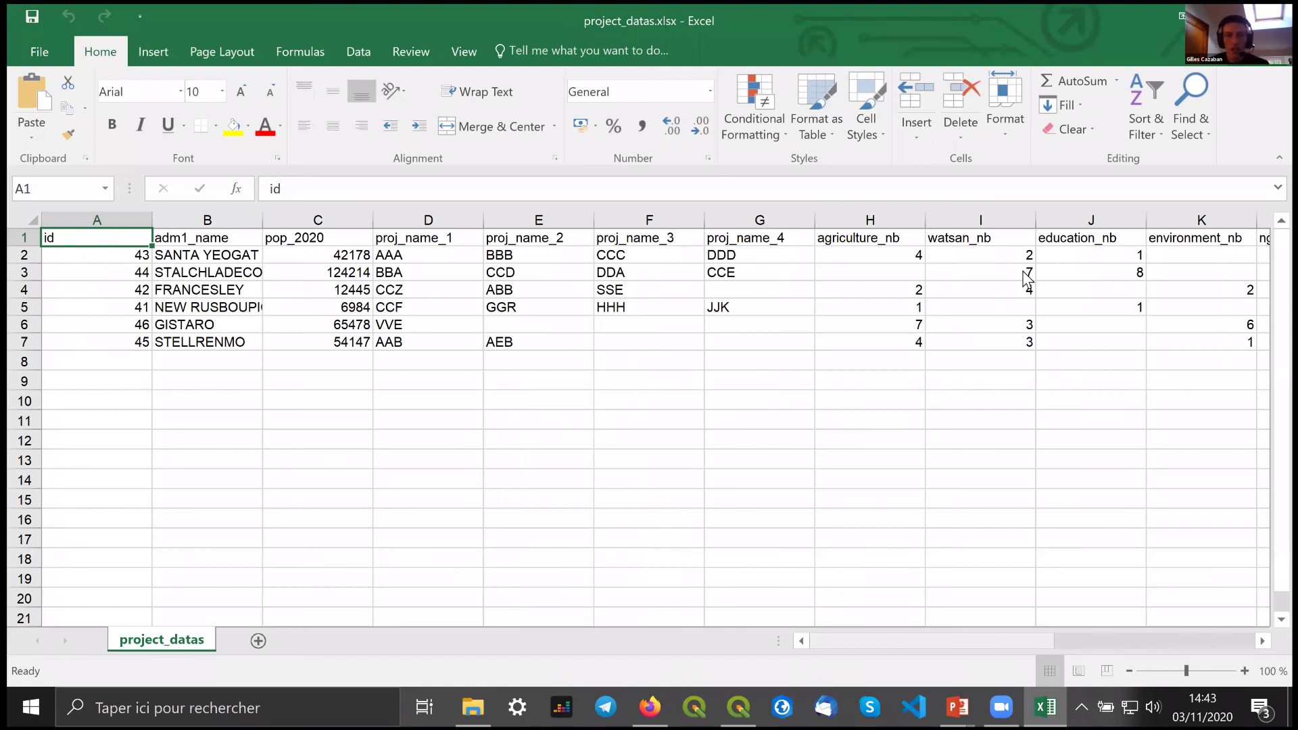
scroll(1027, 277, right, 4)
drag(1021, 641, 426, 342)
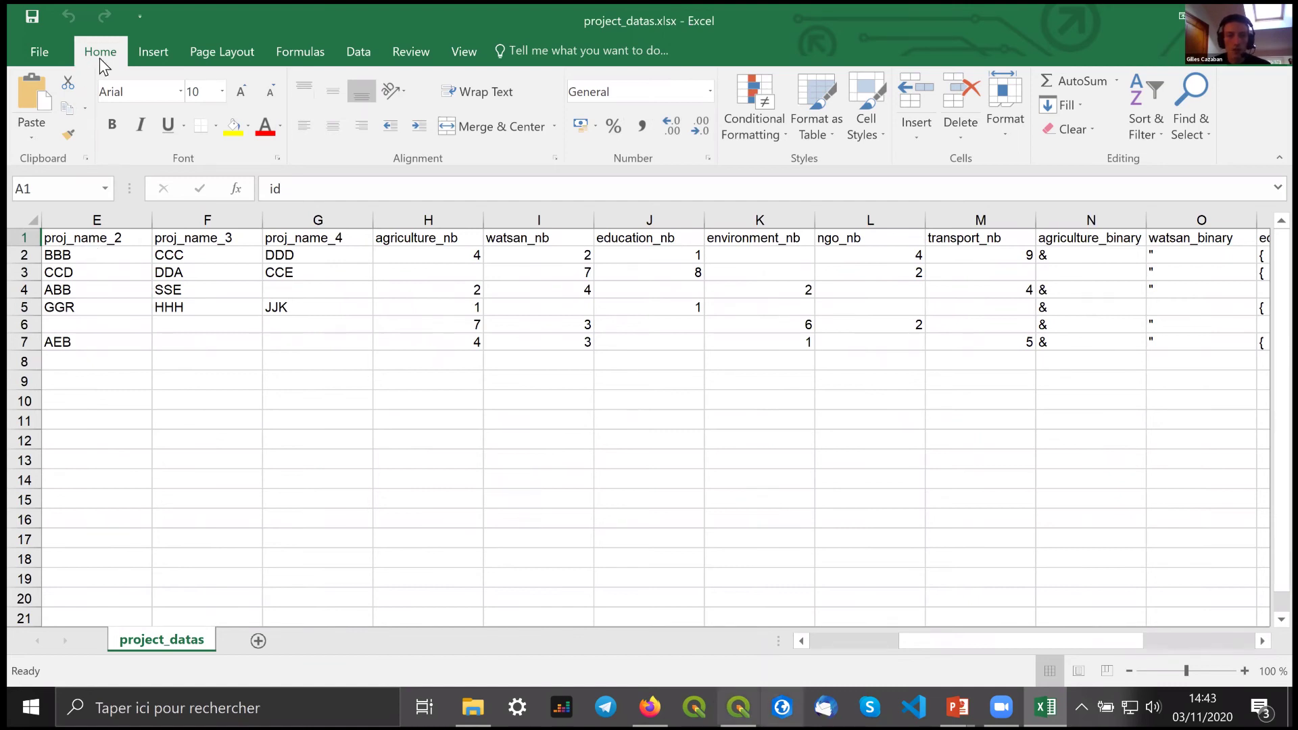
- Switch back to QGIS, save the 3W_workshop project and start a new empty project
key(alt+Tab)
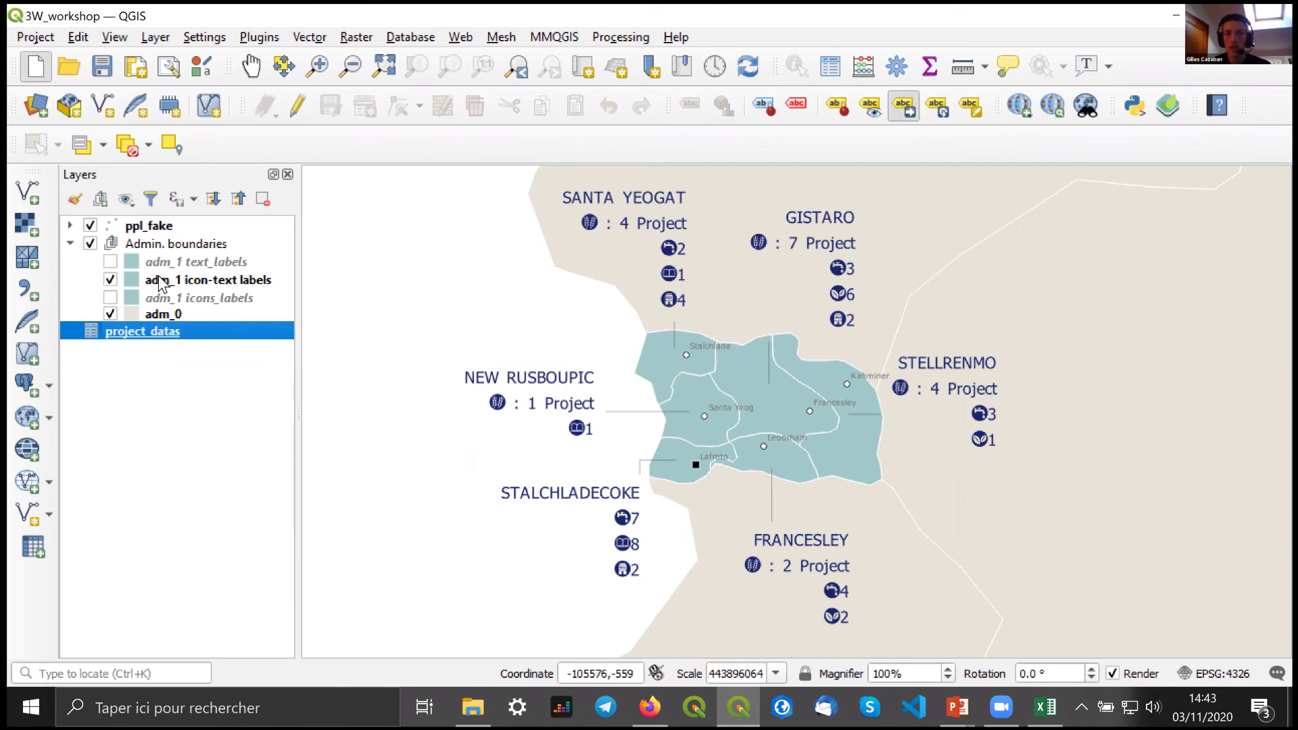
key(ctrl+n)
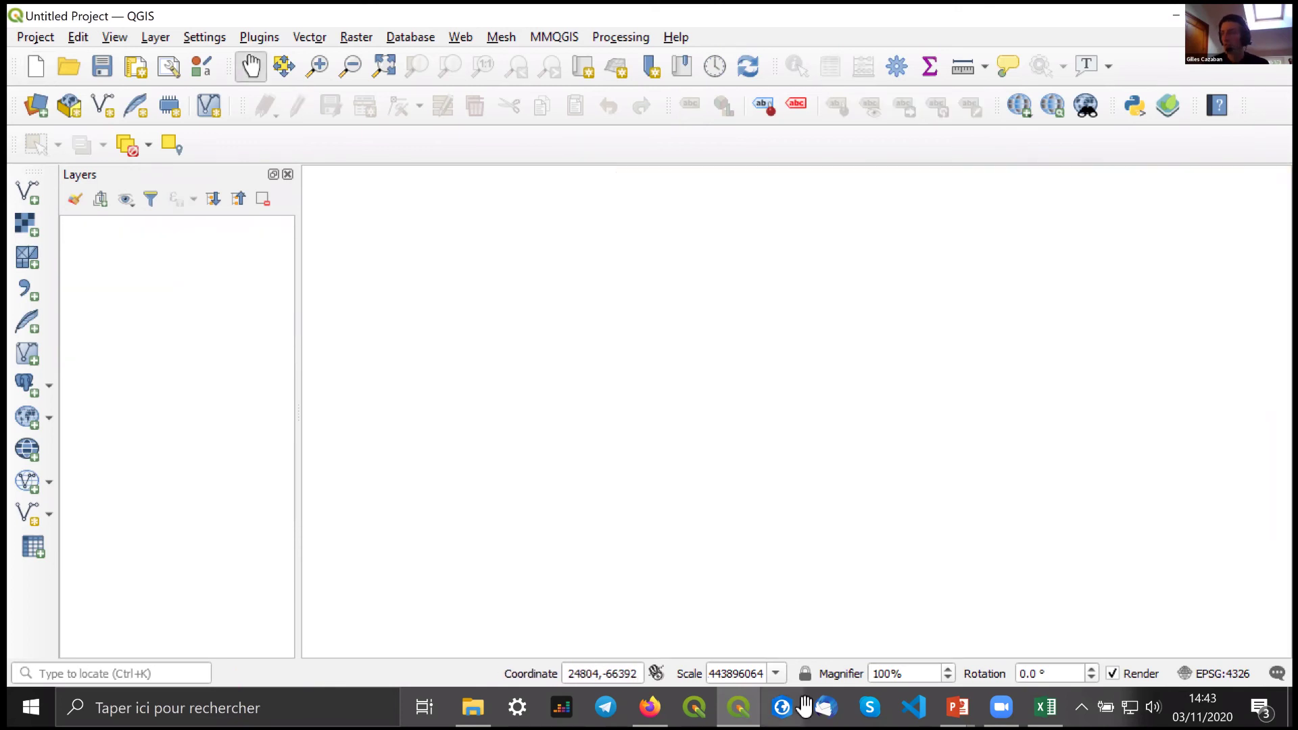
click(1046, 706)
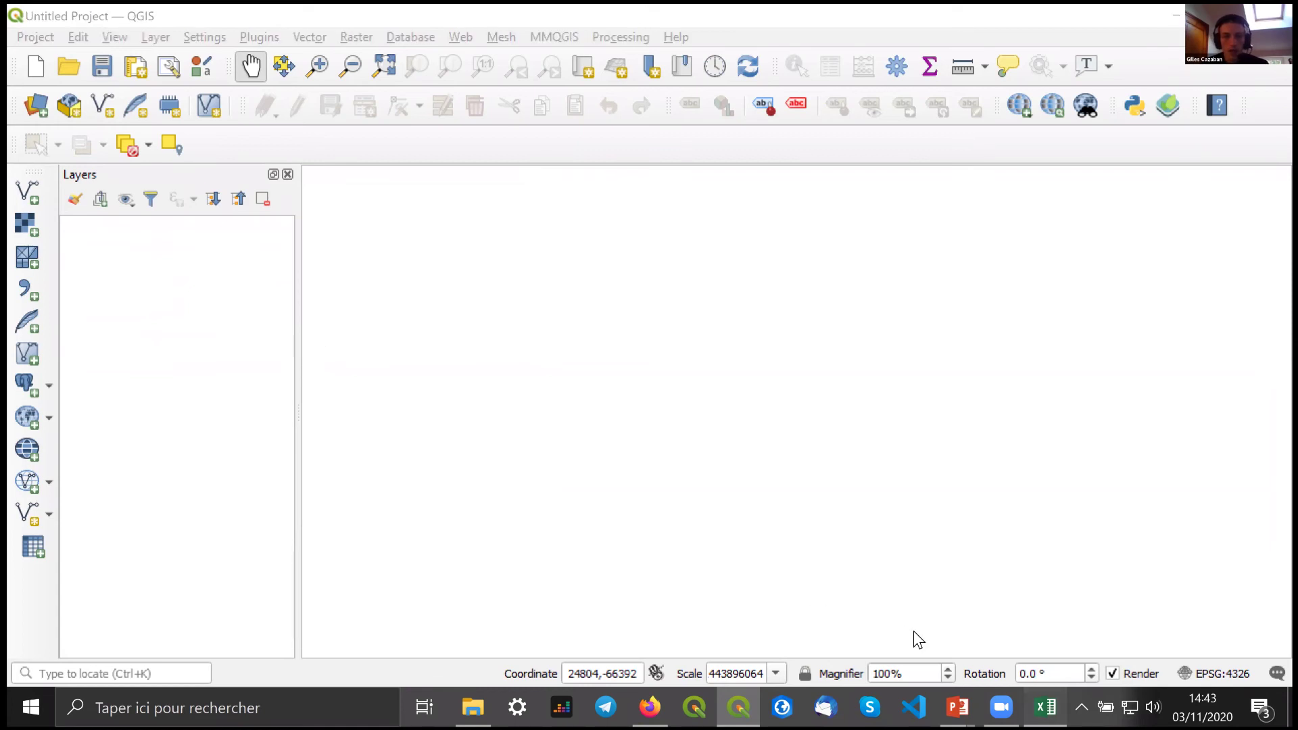
- Switch to the project_datas sheet in Excel and set agriculture_nb to 24, 12 and 12 in rows 2, 3 and 7, clearing rows 4 to 6
drag(907, 642, 918, 640)
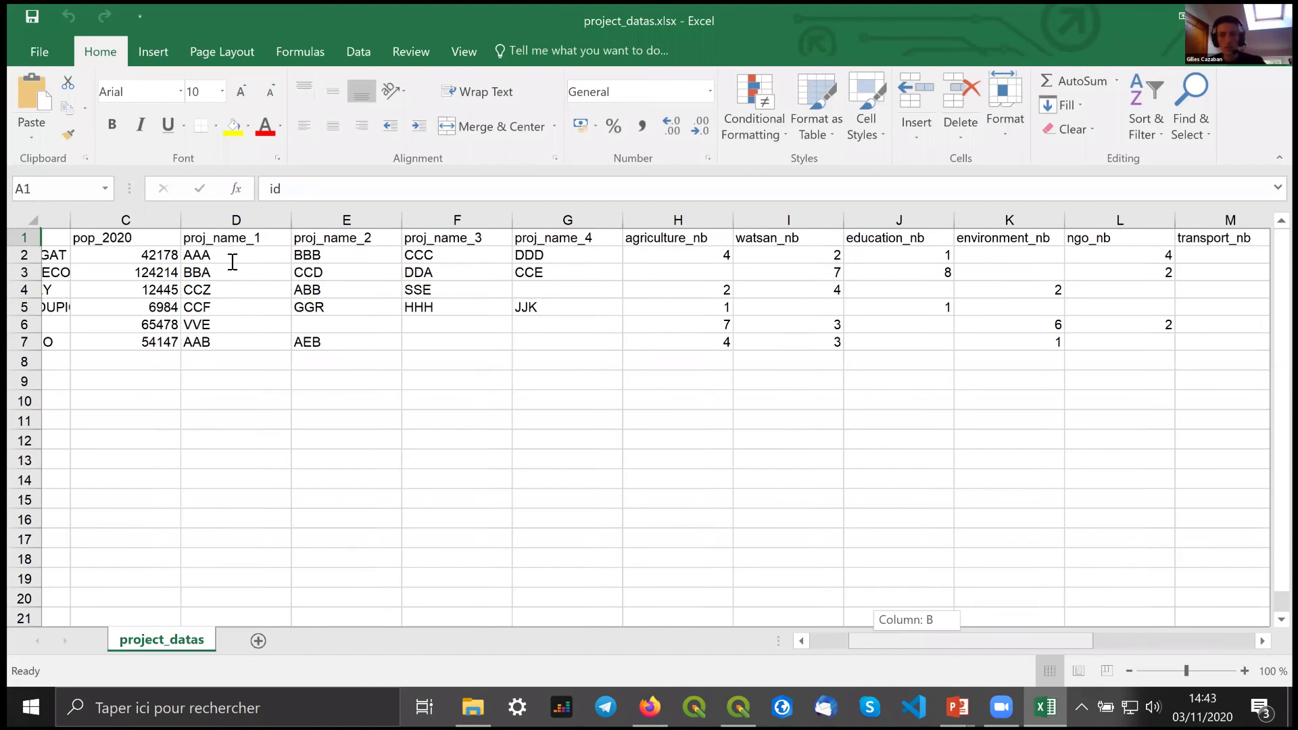
scroll(231, 261, right, 5)
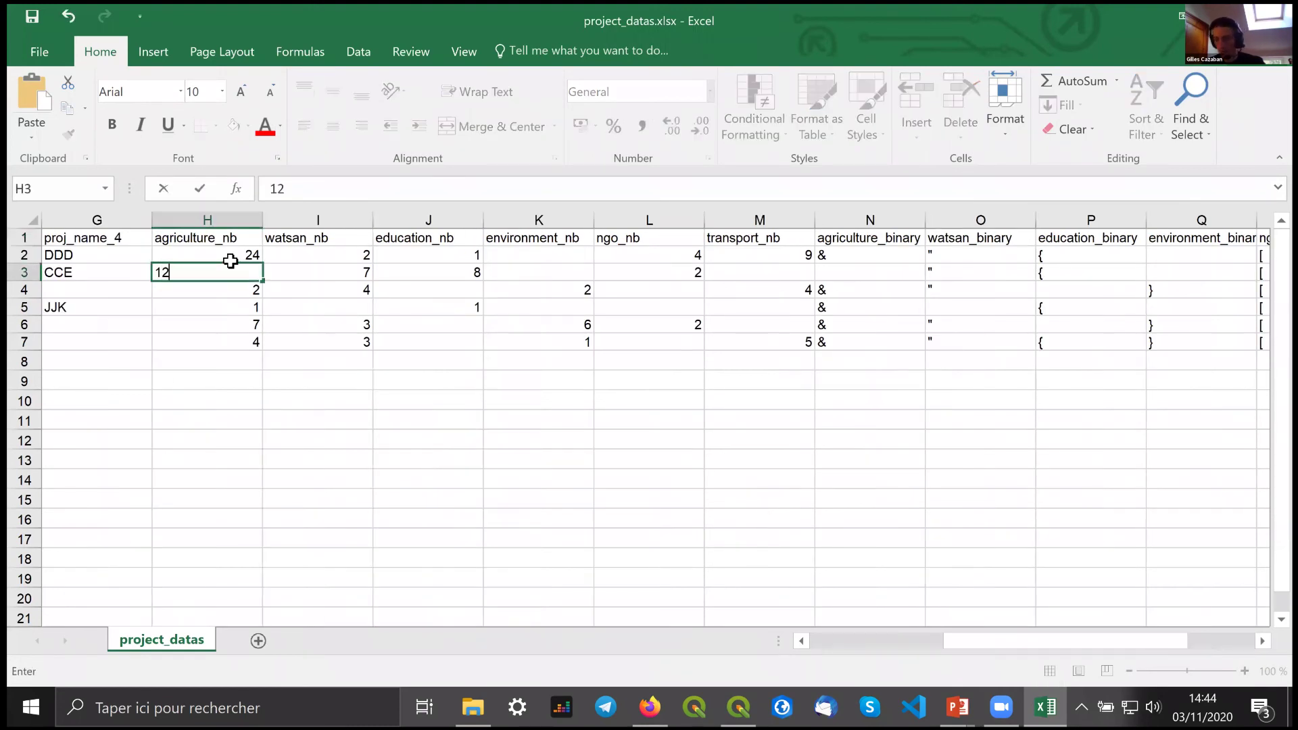
key(Return)
key(Down)
key(Down)
key(Down)
text(12)
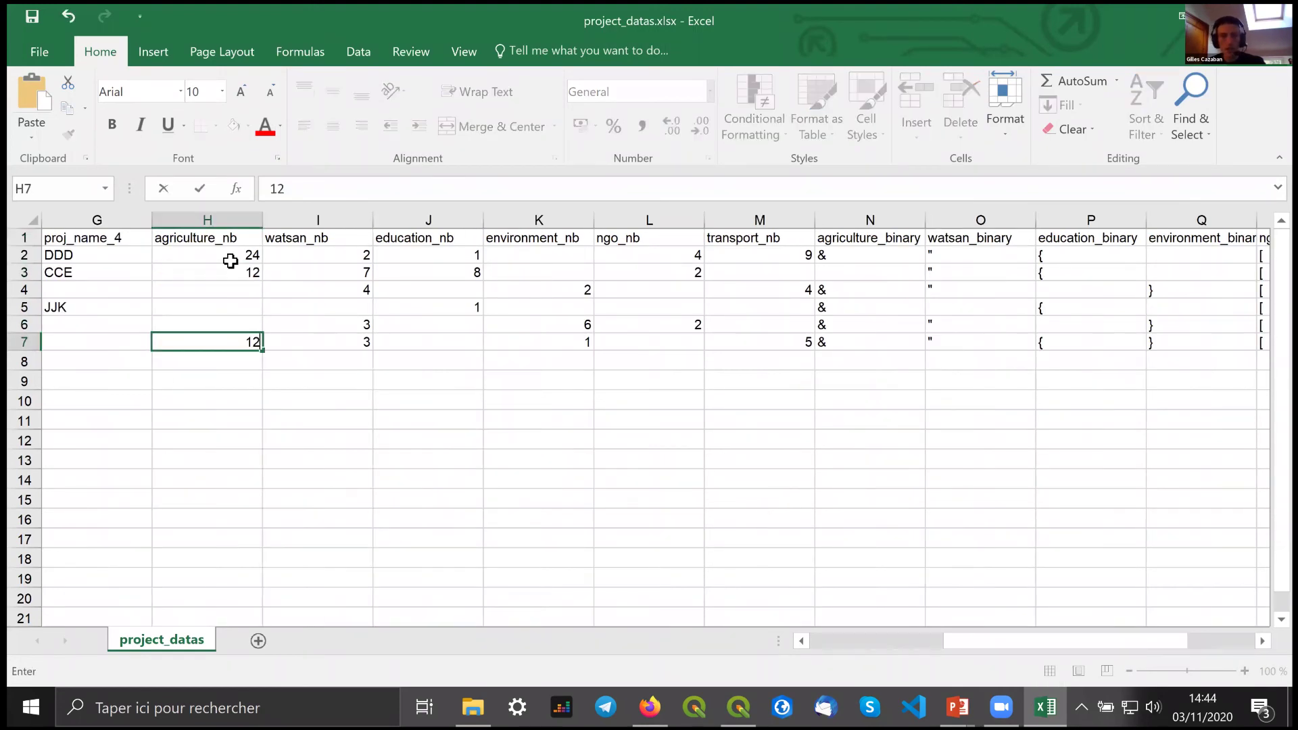
- Clear every value in the watsan_nb column from row 7 up to row 2
key(Right)
key(Delete)
key(Up)
key(Delete)
key(Up)
key(Up)
key(Delete)
key(Up)
key(Delete)
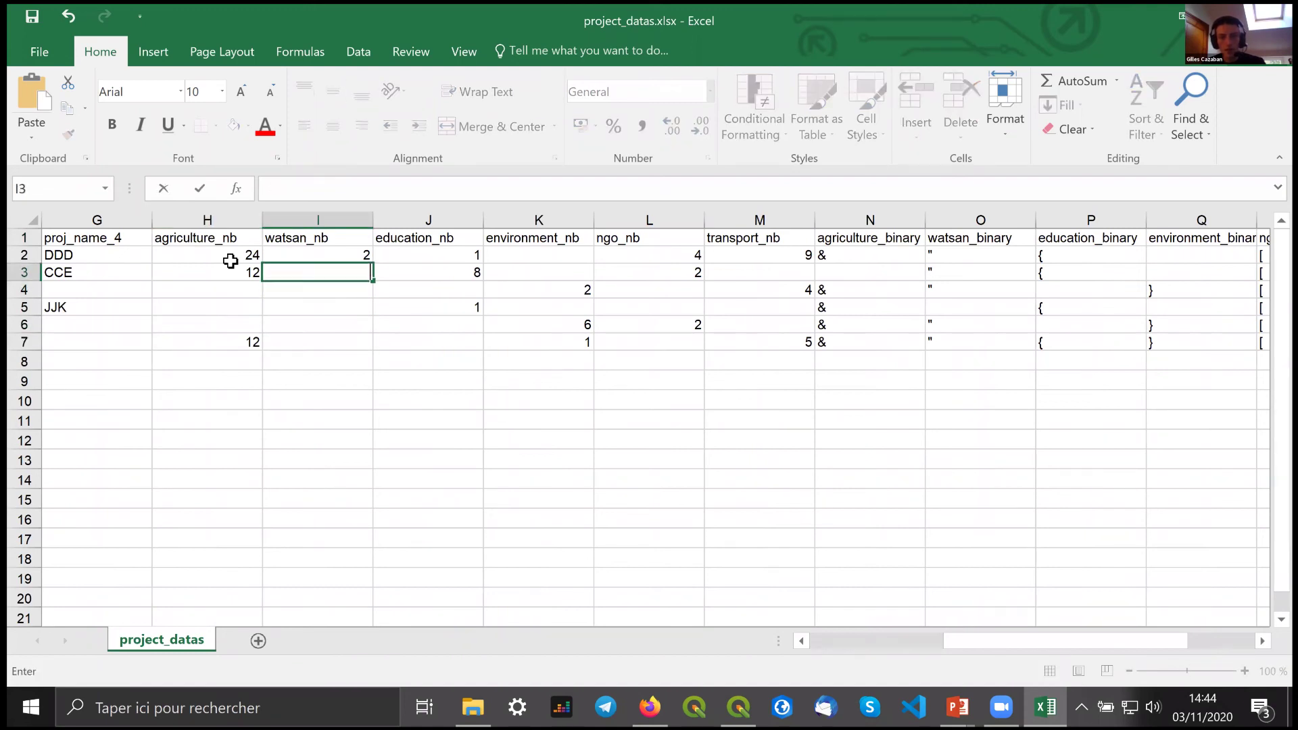
key(Up)
key(Delete)
- Set education_nb in row 2 to 11
key(Right)
text(11)
key(ctrl+Return)
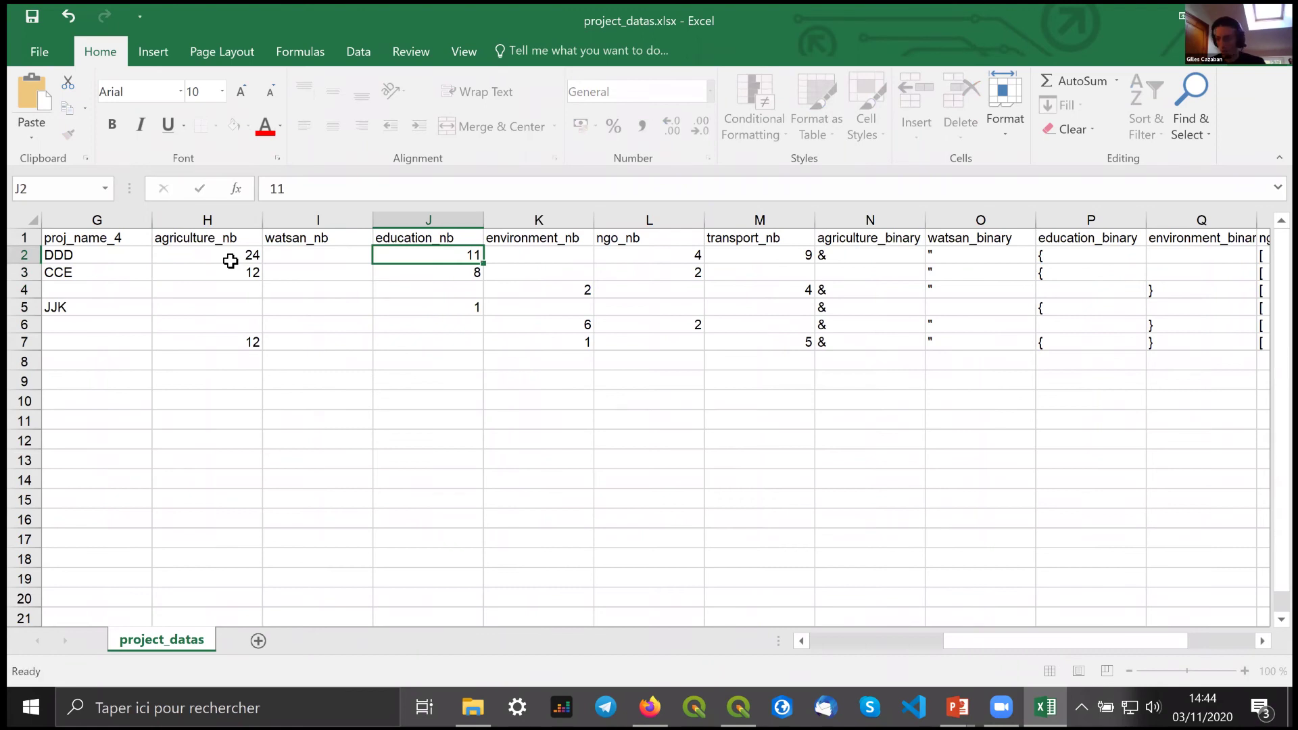
- Set environment_nb to 8 in row 3, 47 in row 4 and 8 in row 6
key(Right)
key(Down)
key(Down)
text(47)
key(Up)
text(8)
key(ctrl+Return)
key(Down)
key(Down)
key(Down)
text(8)
- Clear ngo_nb in row 6 and set ngo_nb in row 5 to 45
key(Tab)
key(BackSpace)
key(Up)
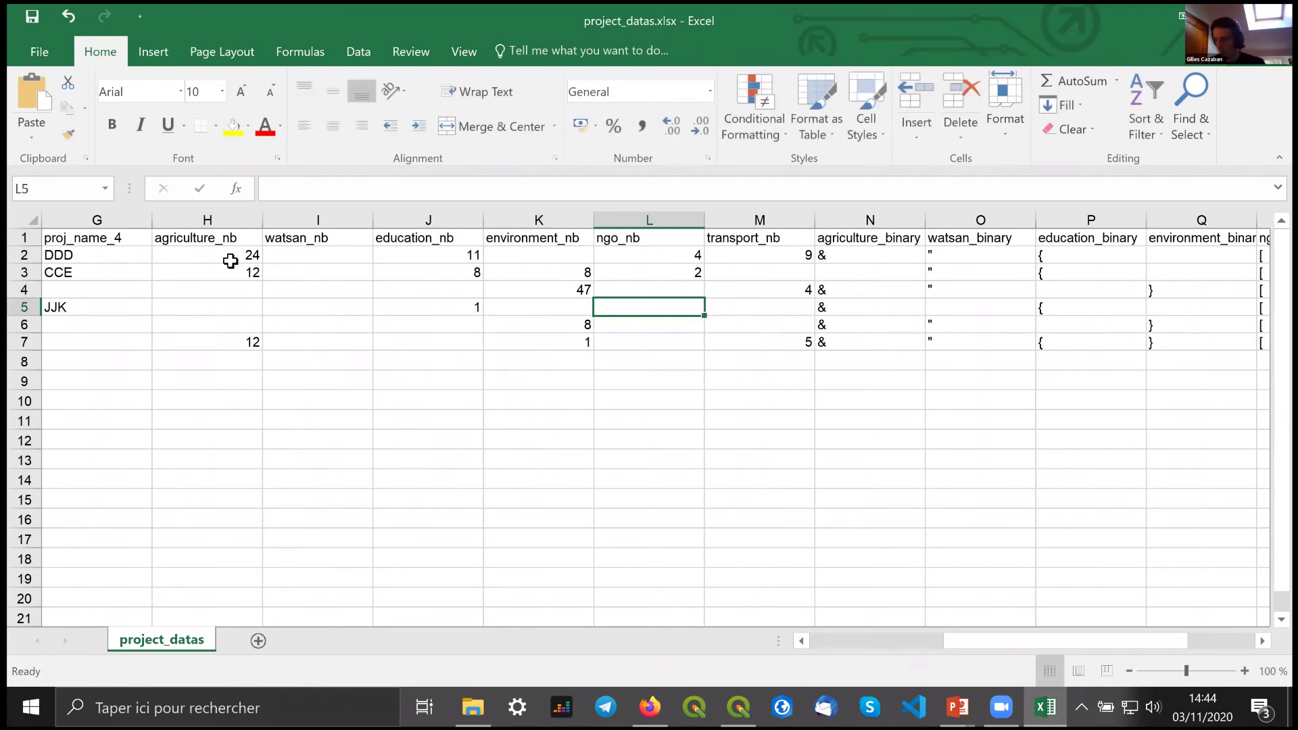
text(45)
key(ctrl+Return)
- Clear transport_nb in rows 2 and 4, and set it to 4 in row 7
key(Tab)
key(Up)
key(BackSpace)
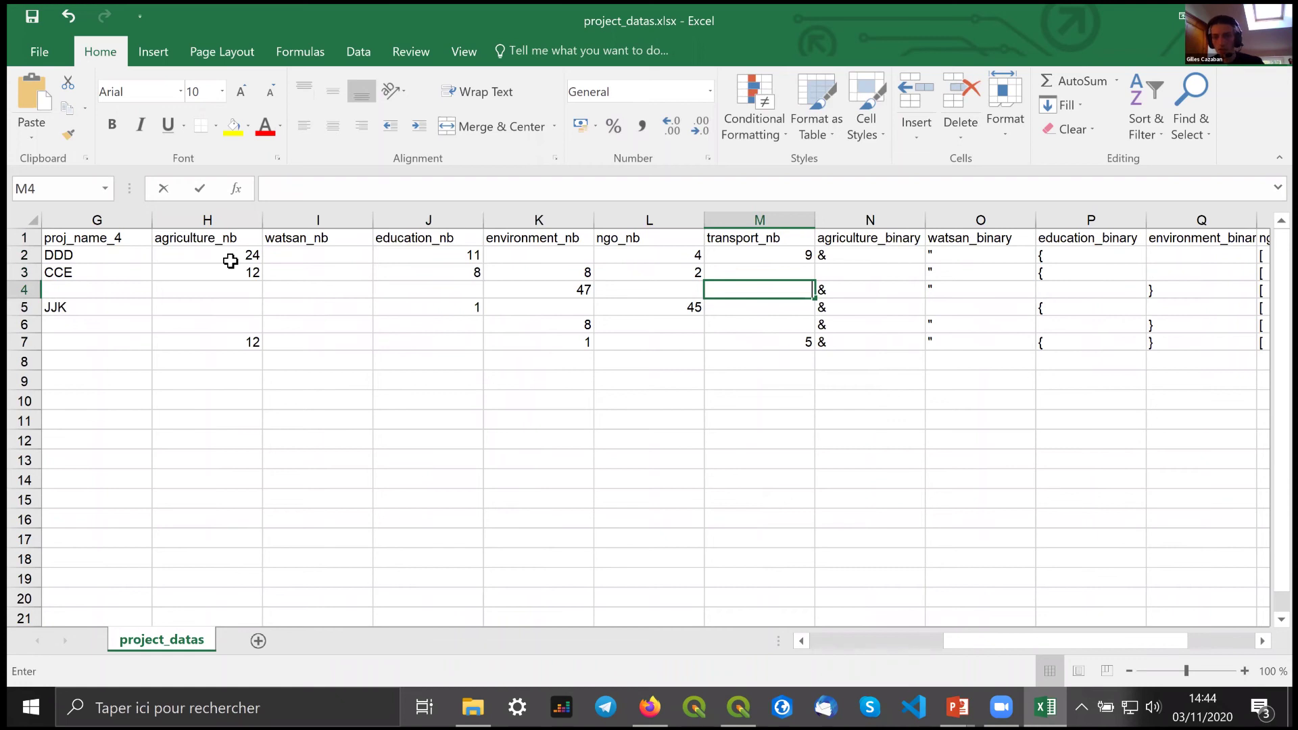
key(Return)
key(Down)
key(Down)
key(Delete)
text(4)
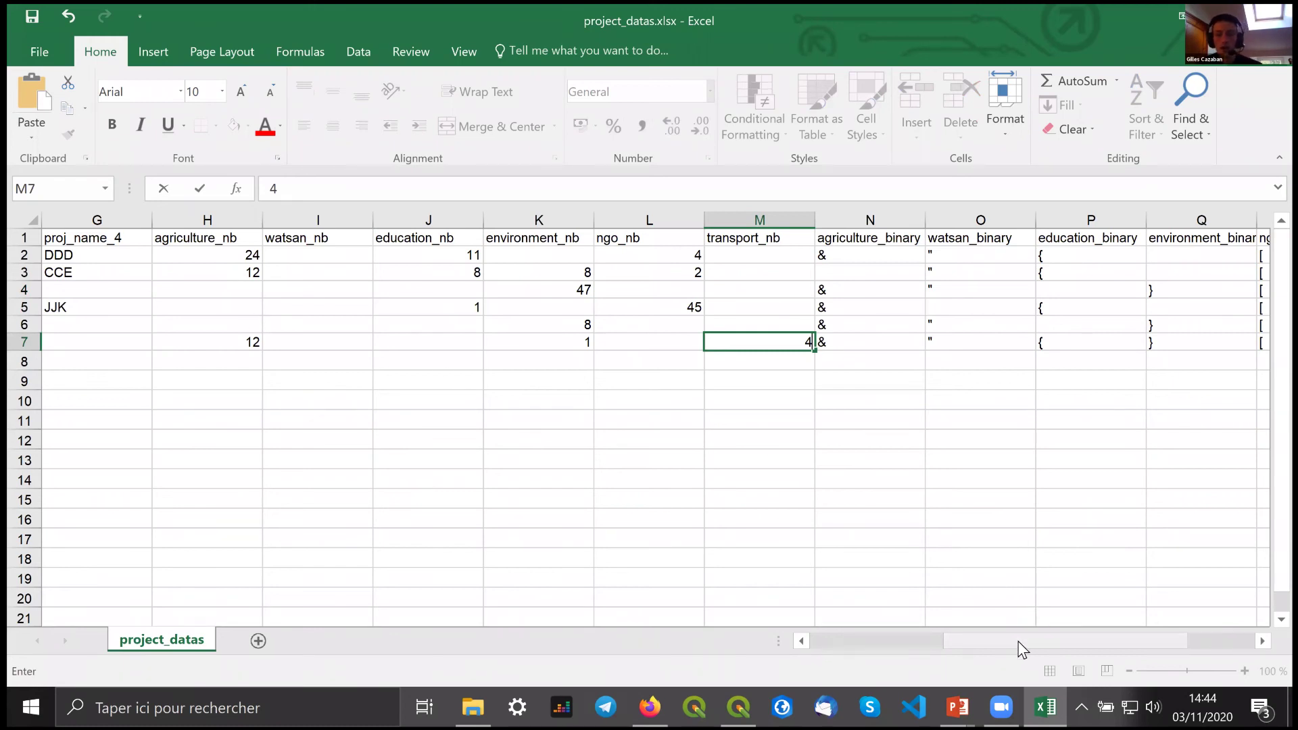
- Copy the & symbol into agriculture_binary row 3, clear its rows 4 to 6, and empty the watsan_binary column
drag(1060, 643, 690, 237)
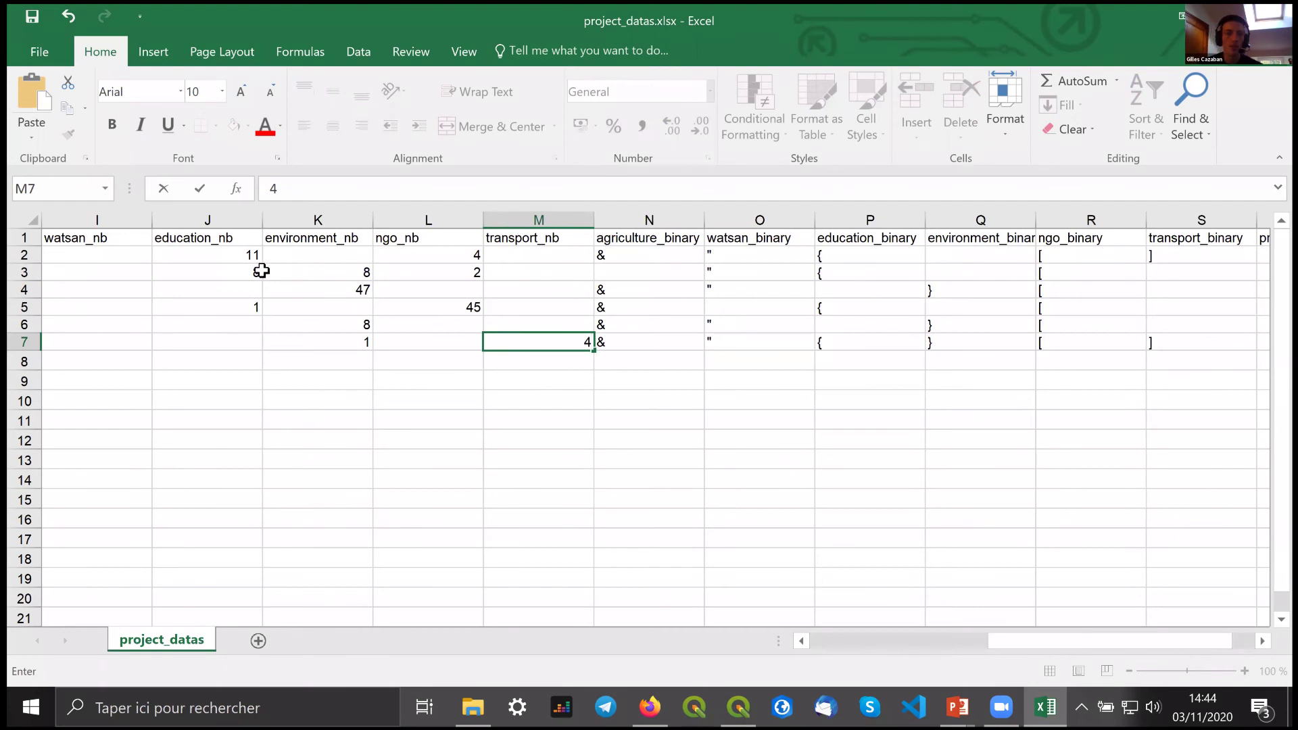
click(649, 255)
drag(1016, 647, 1053, 255)
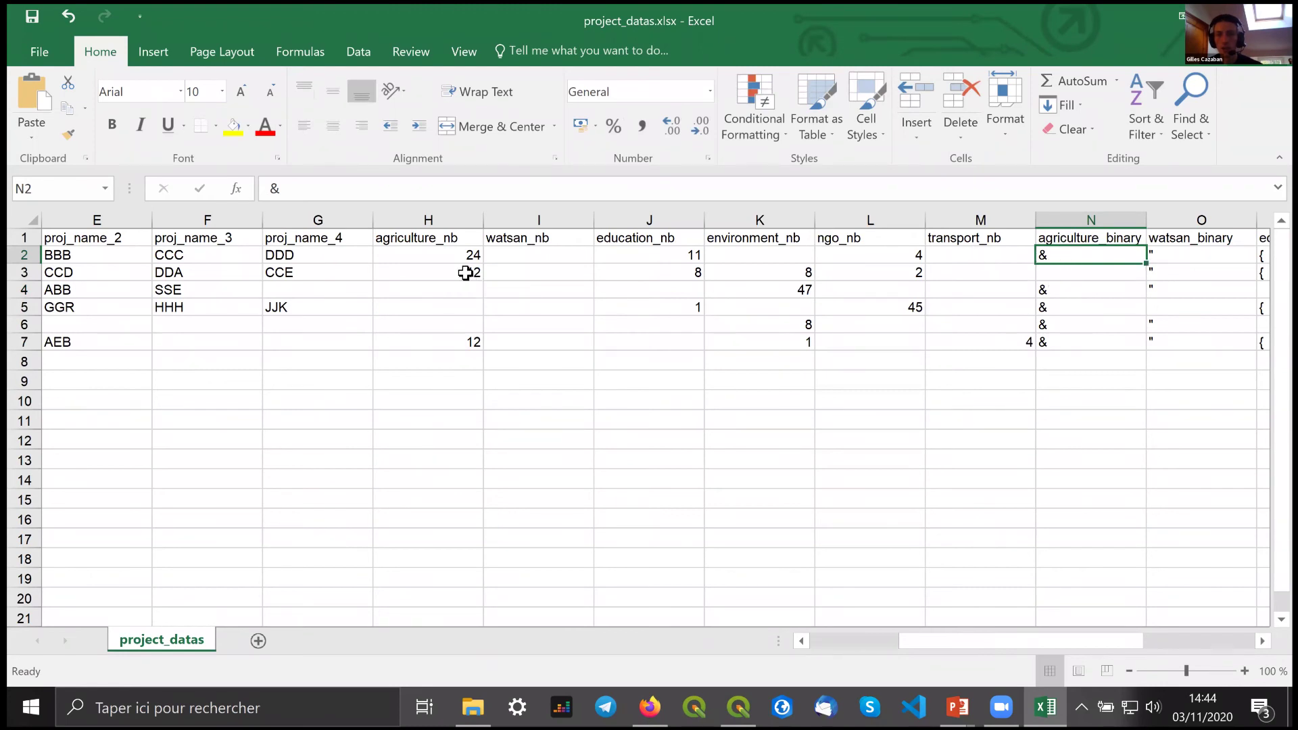
key(ctrl+c)
click(1047, 270)
key(ctrl+v)
key(Down)
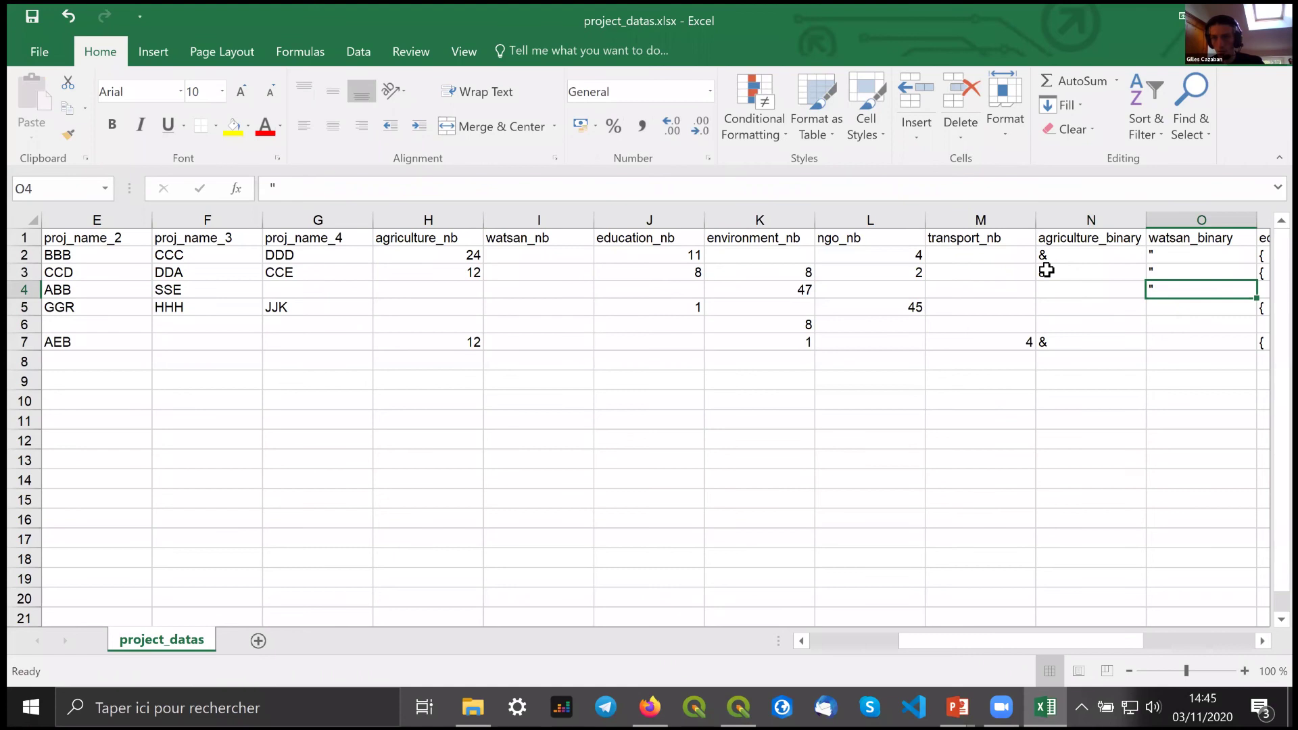
key(ctrl+z)
key(BackSpace)
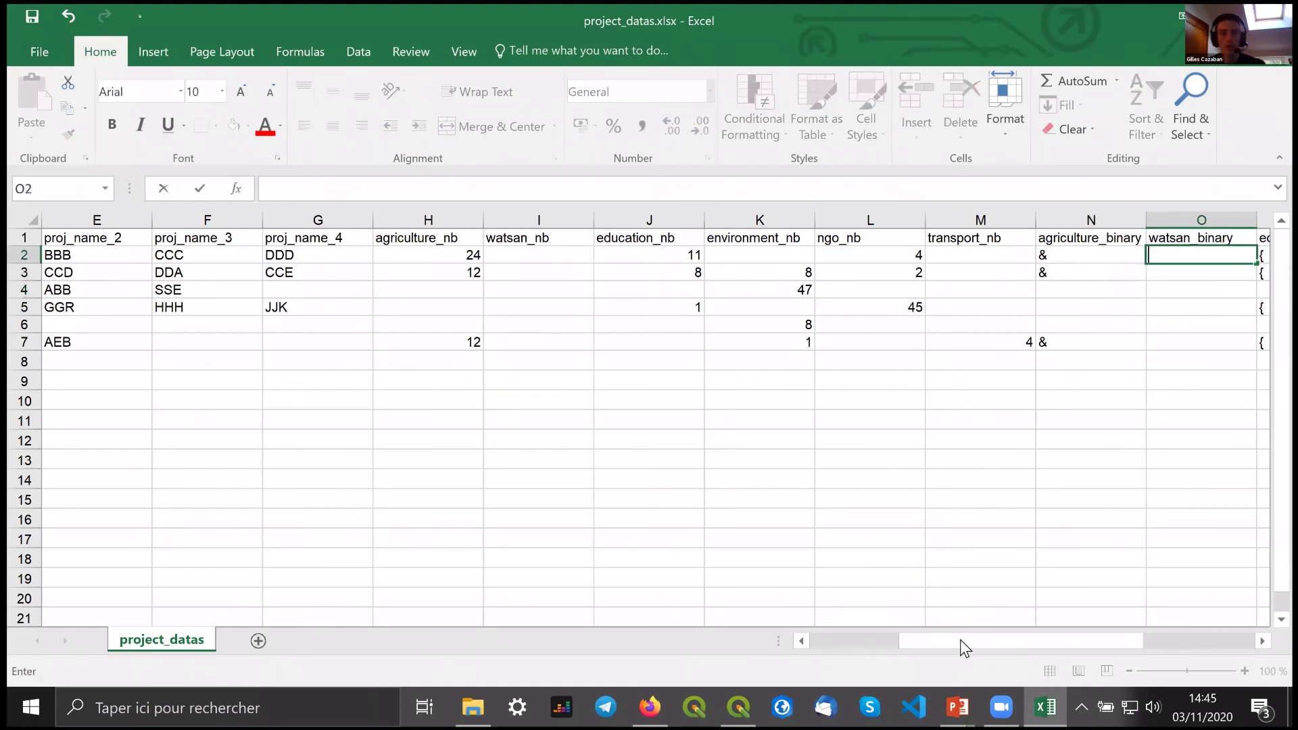
- Clear transport_binary in row 2, ngo_binary in rows 5 and 7 and environment_binary in row 7, and save the workbook
drag(1052, 644, 1028, 349)
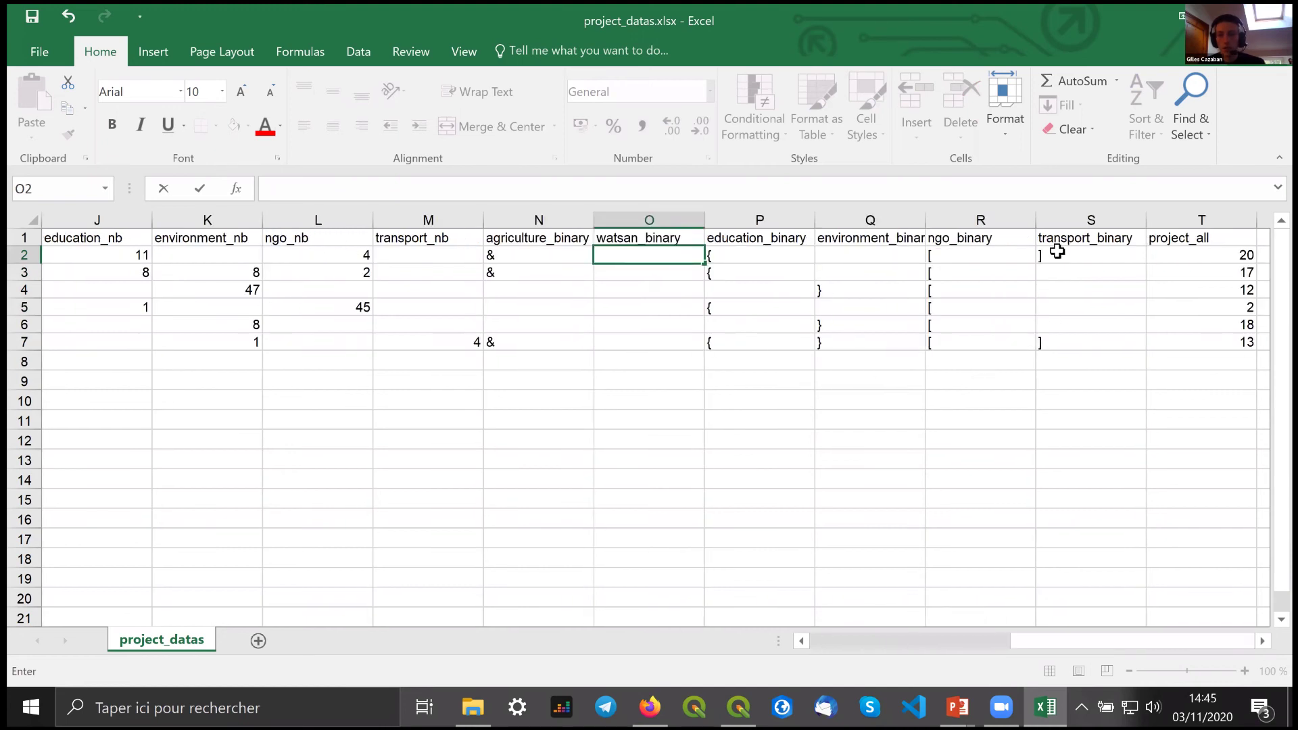
click(957, 331)
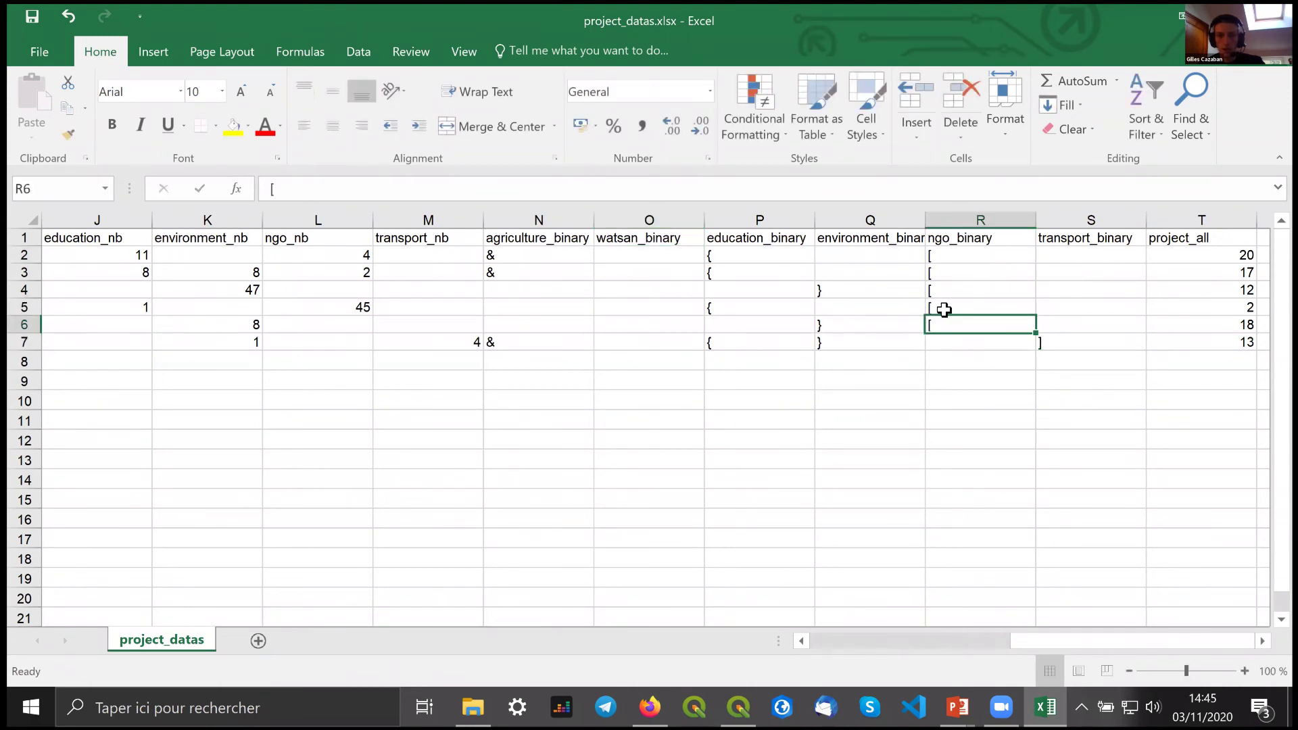
click(943, 311)
key(Delete)
click(845, 341)
key(BackSpace)
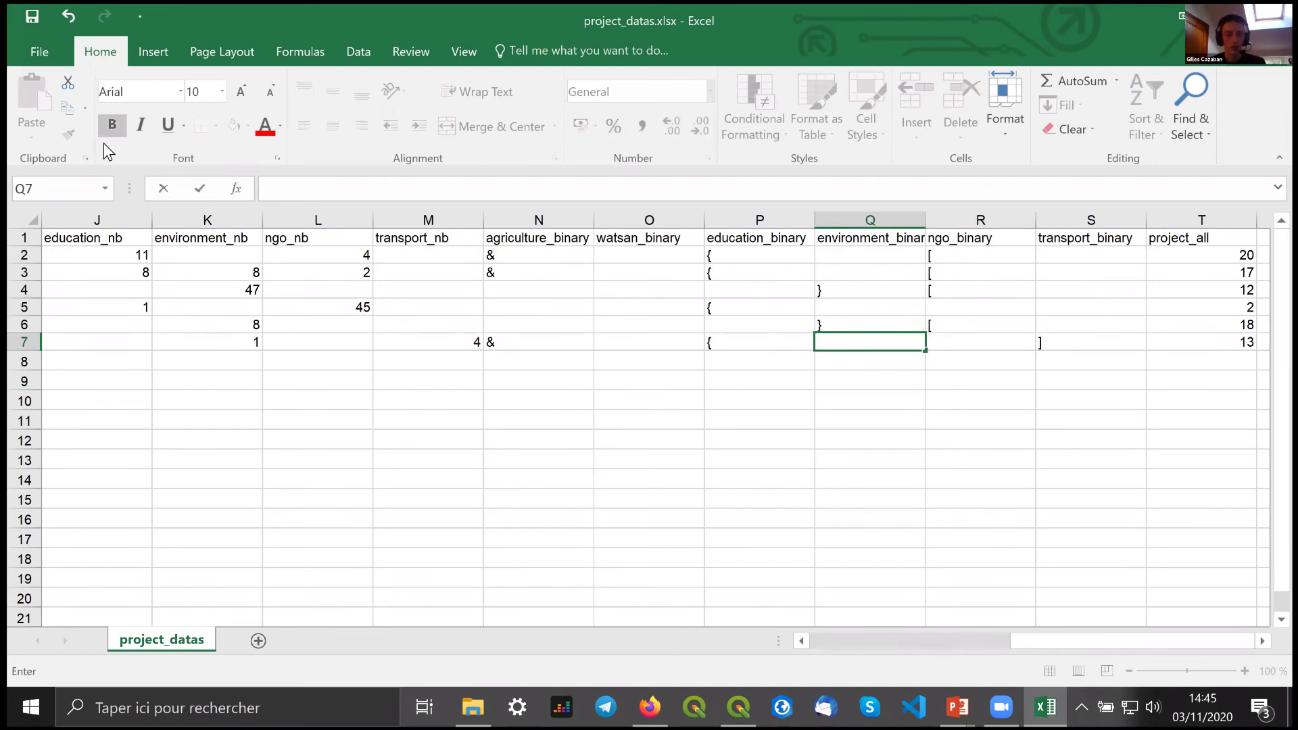
click(32, 18)
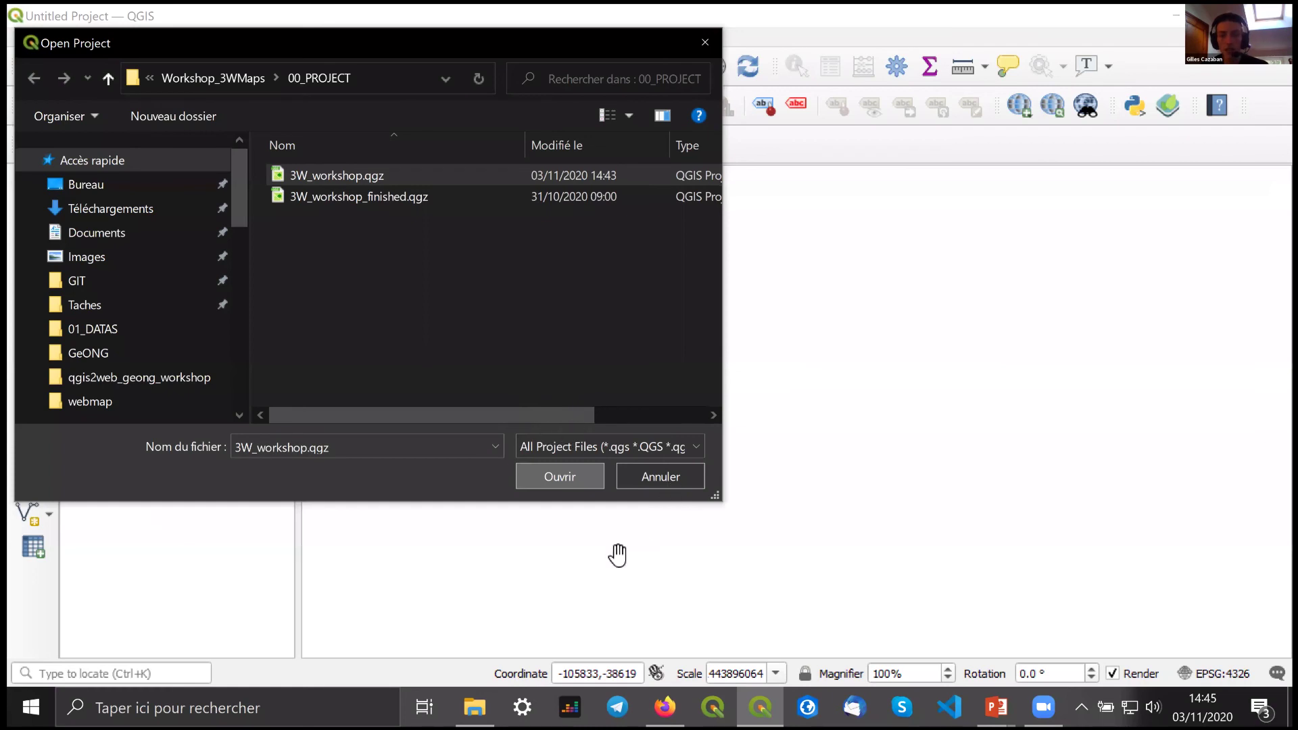
- Reopen the 3W_workshop.qgz project in QGIS and open its A4_Landscape_CartONG layout
key(Return)
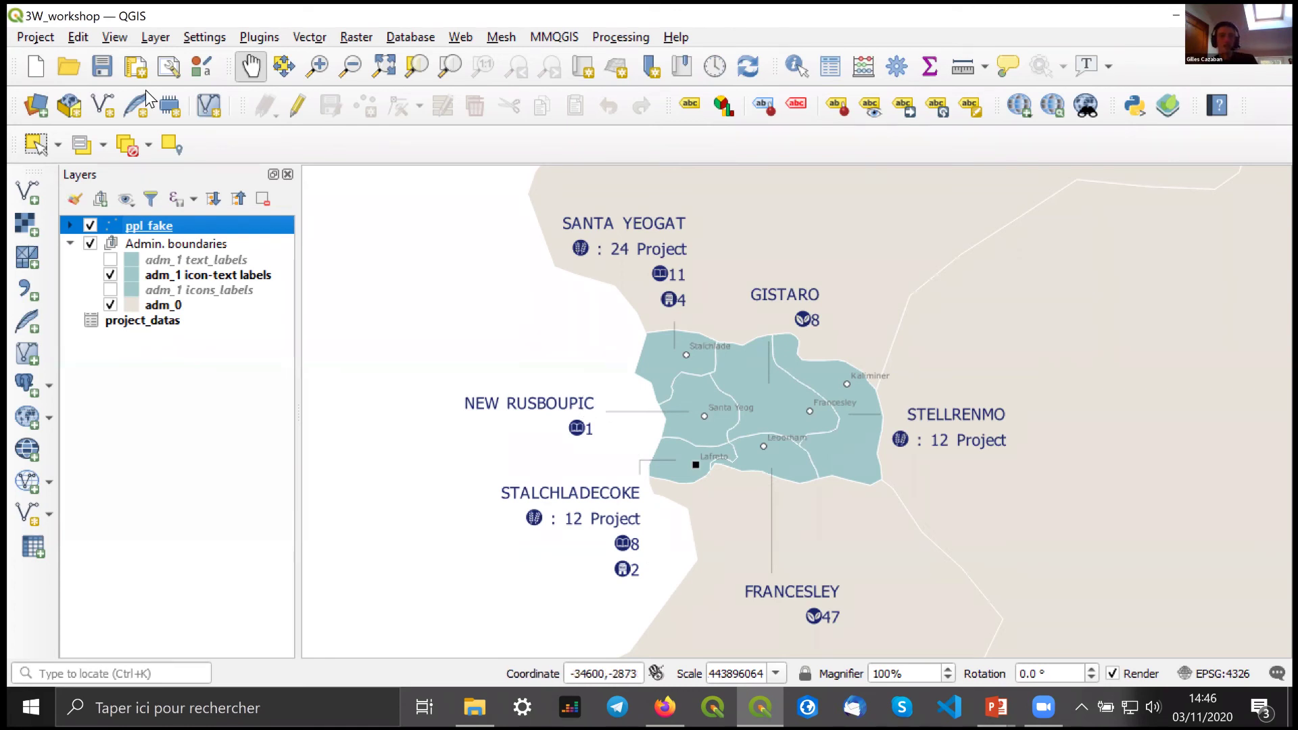
click(170, 70)
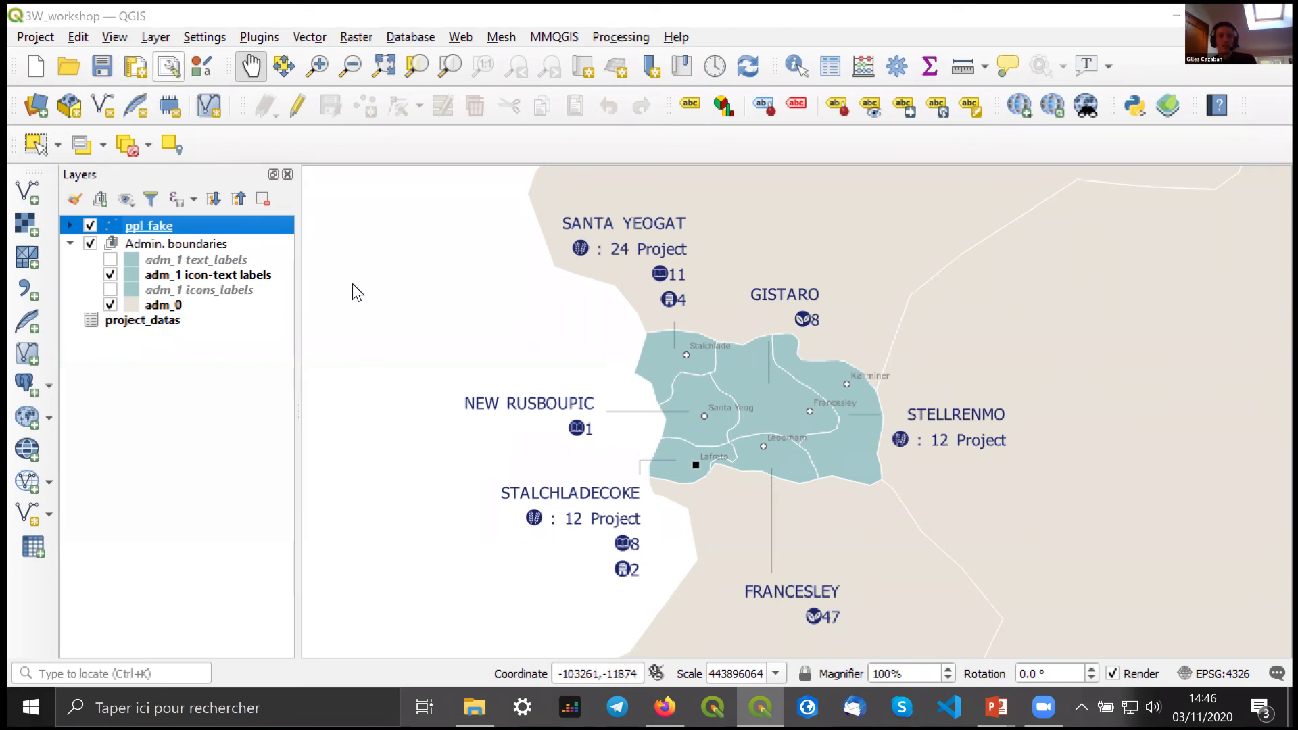
click(374, 253)
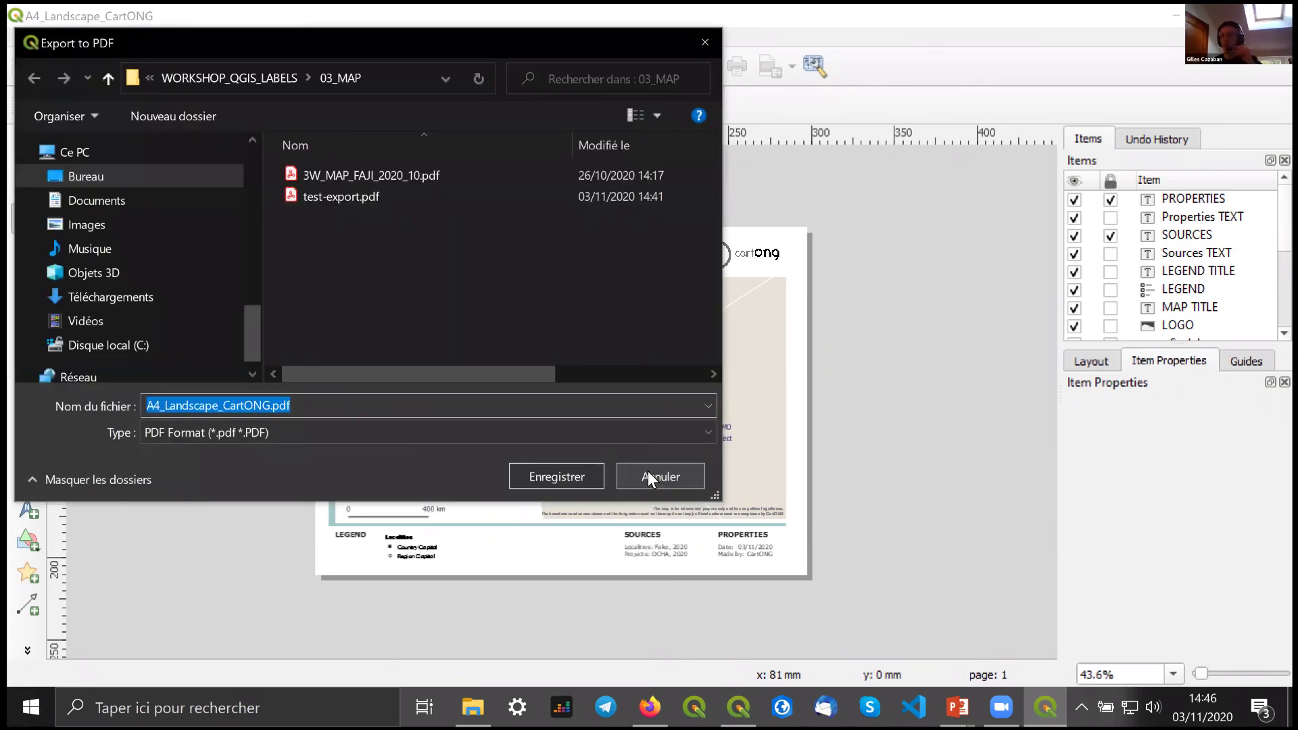
- Cancel the PDF export of the A4_Landscape_CartONG layout, review the map and close the layout
click(508, 484)
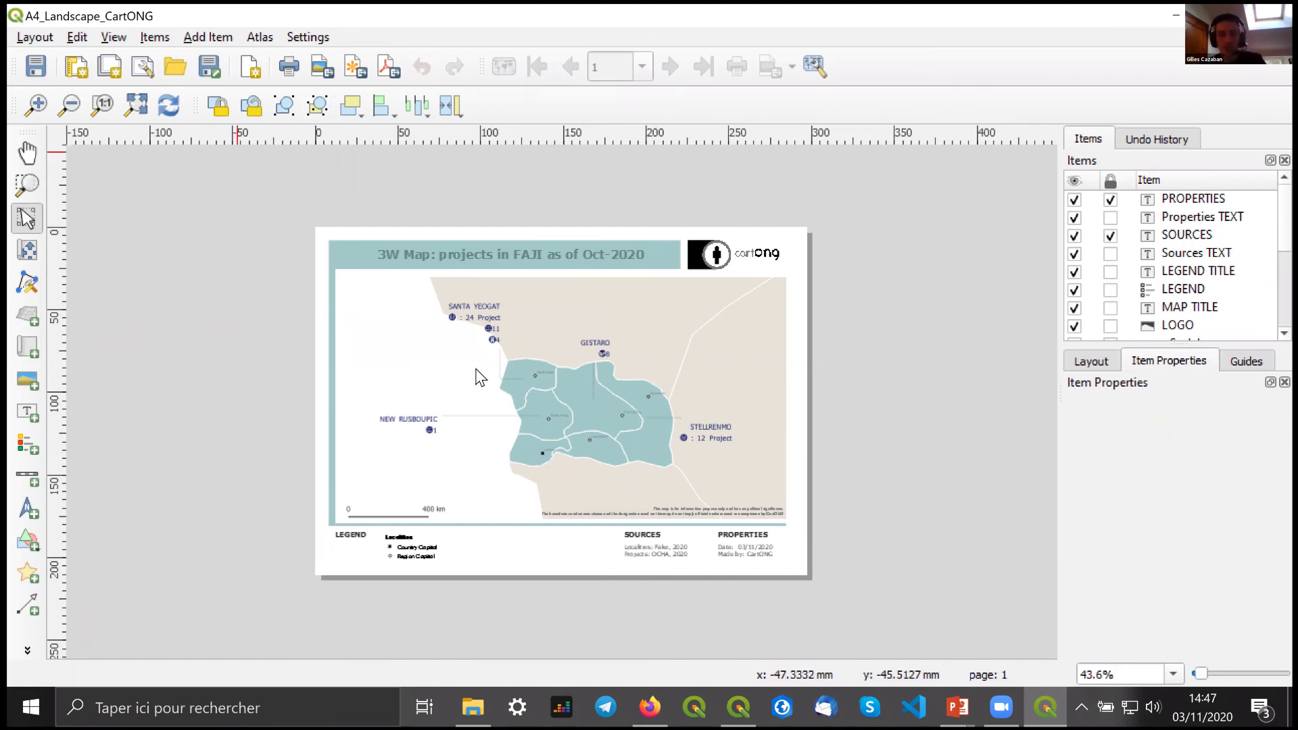
key(space)
key(ctrl+w)
key(Escape)
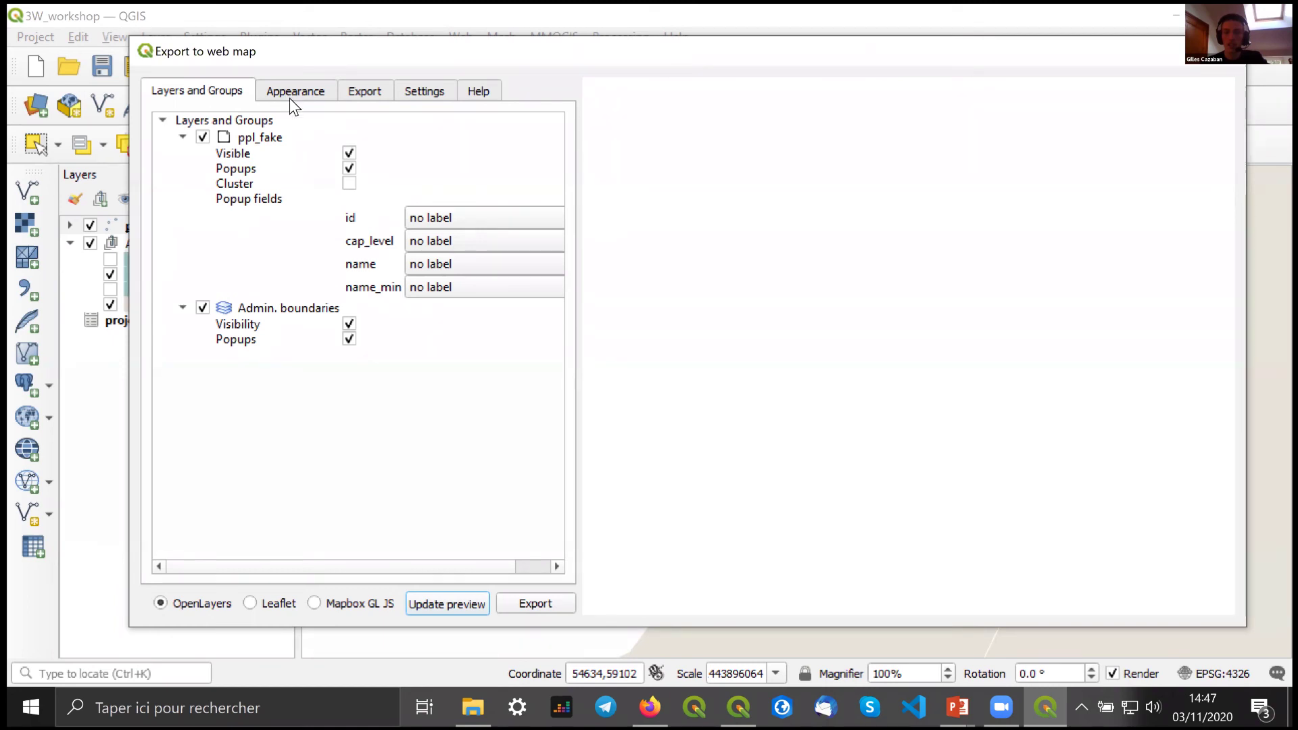
- Preview the web map export as a Leaflet map, examine its appearance settings and close the export dialog
click(250, 603)
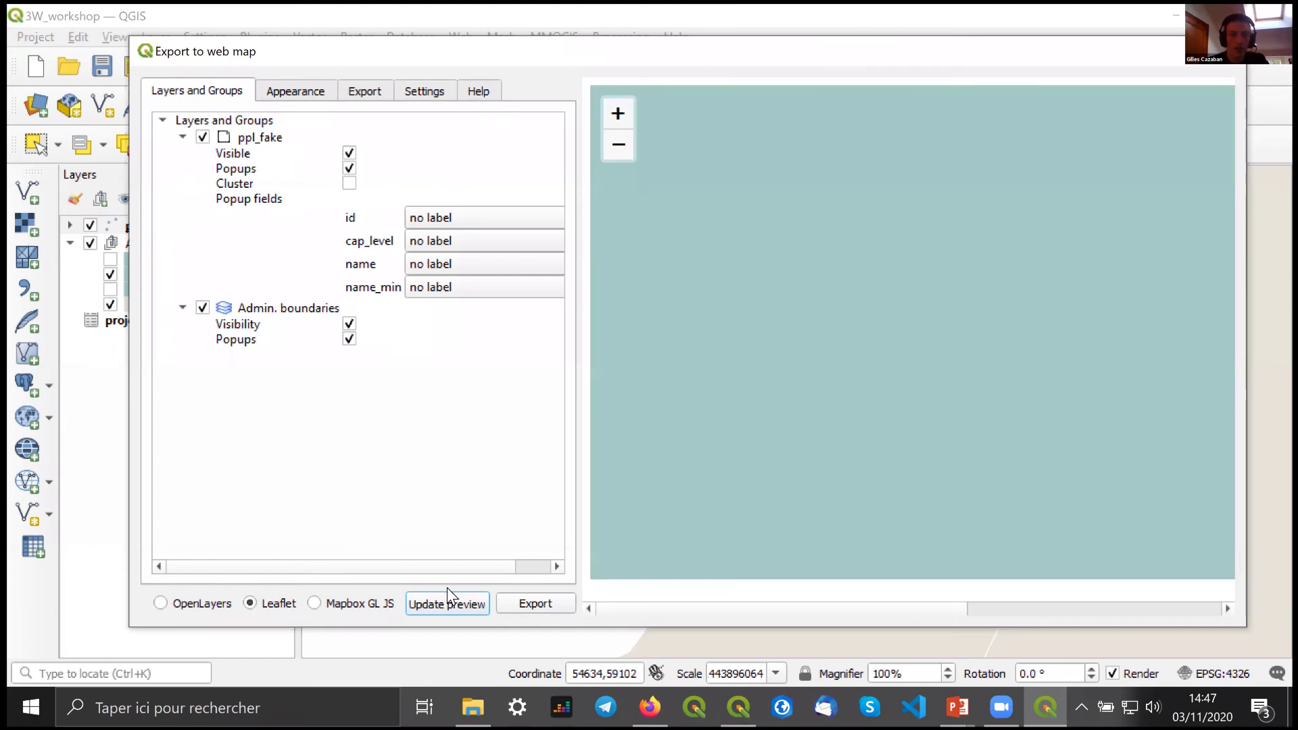
click(448, 603)
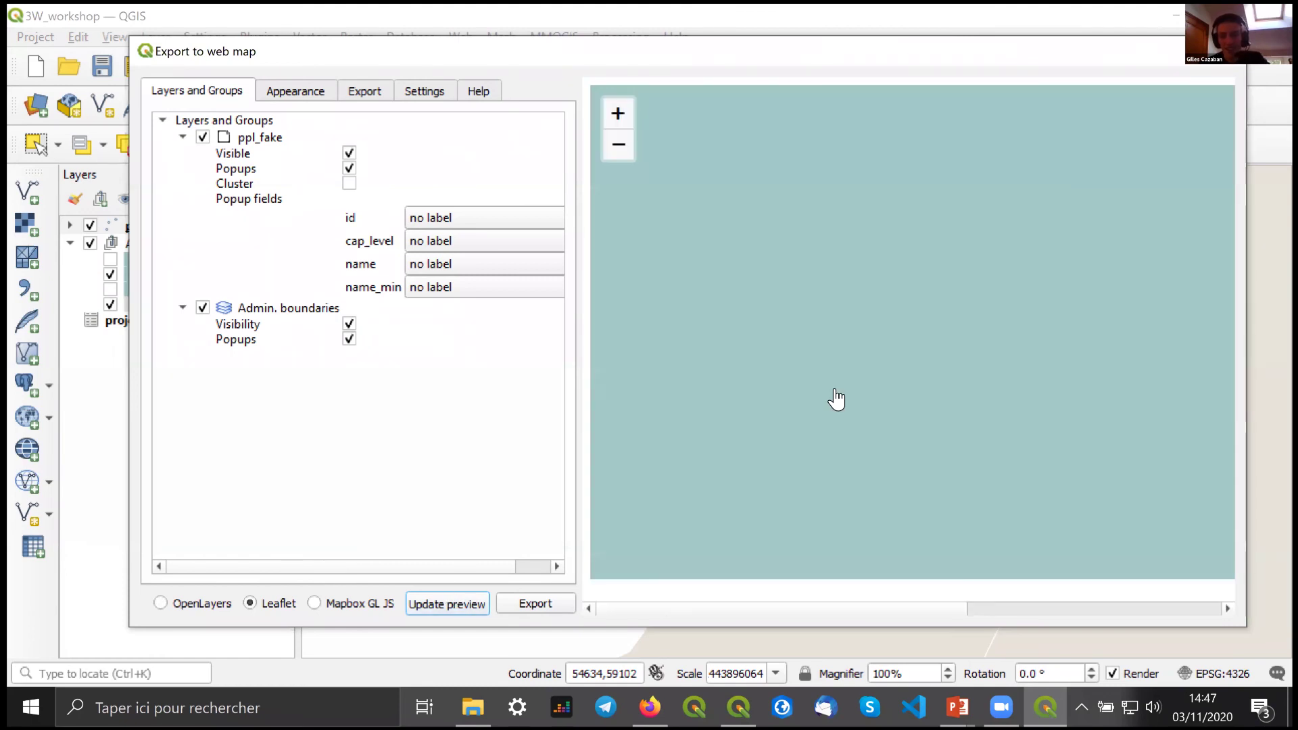
click(617, 147)
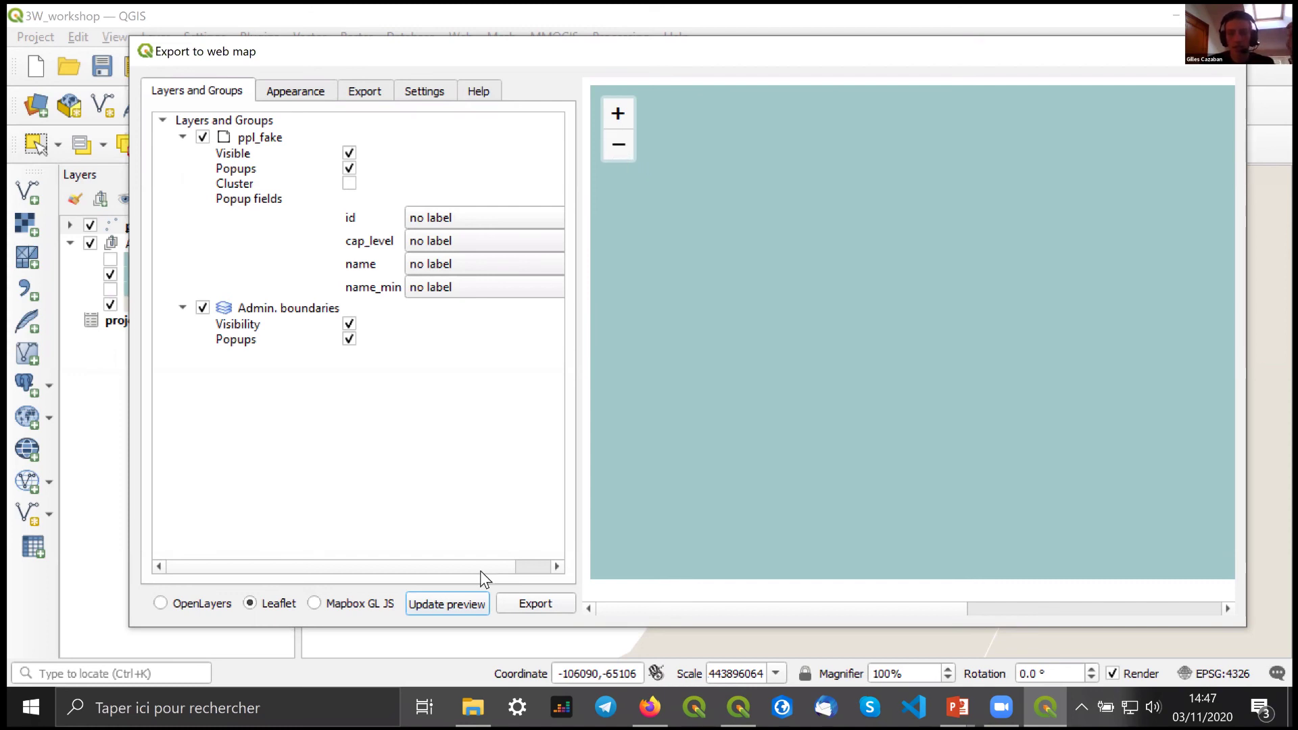
click(428, 606)
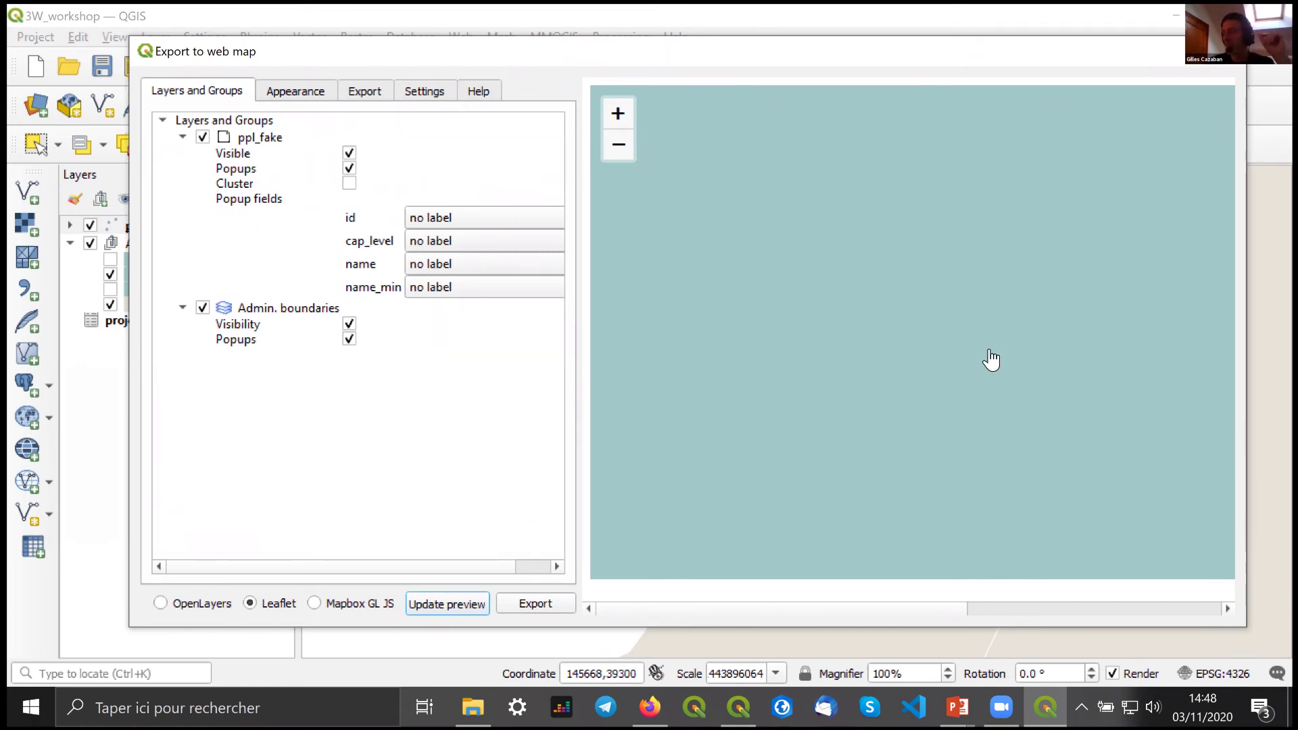
click(296, 91)
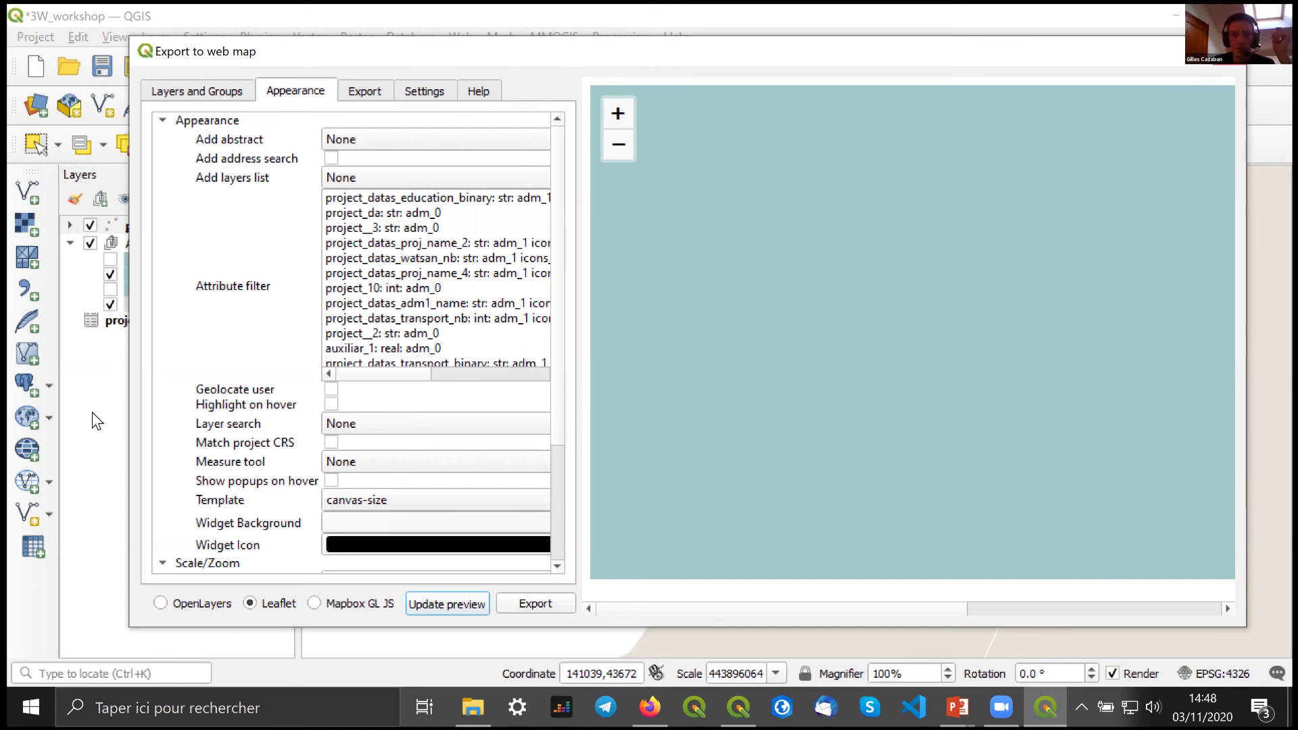
key(Escape)
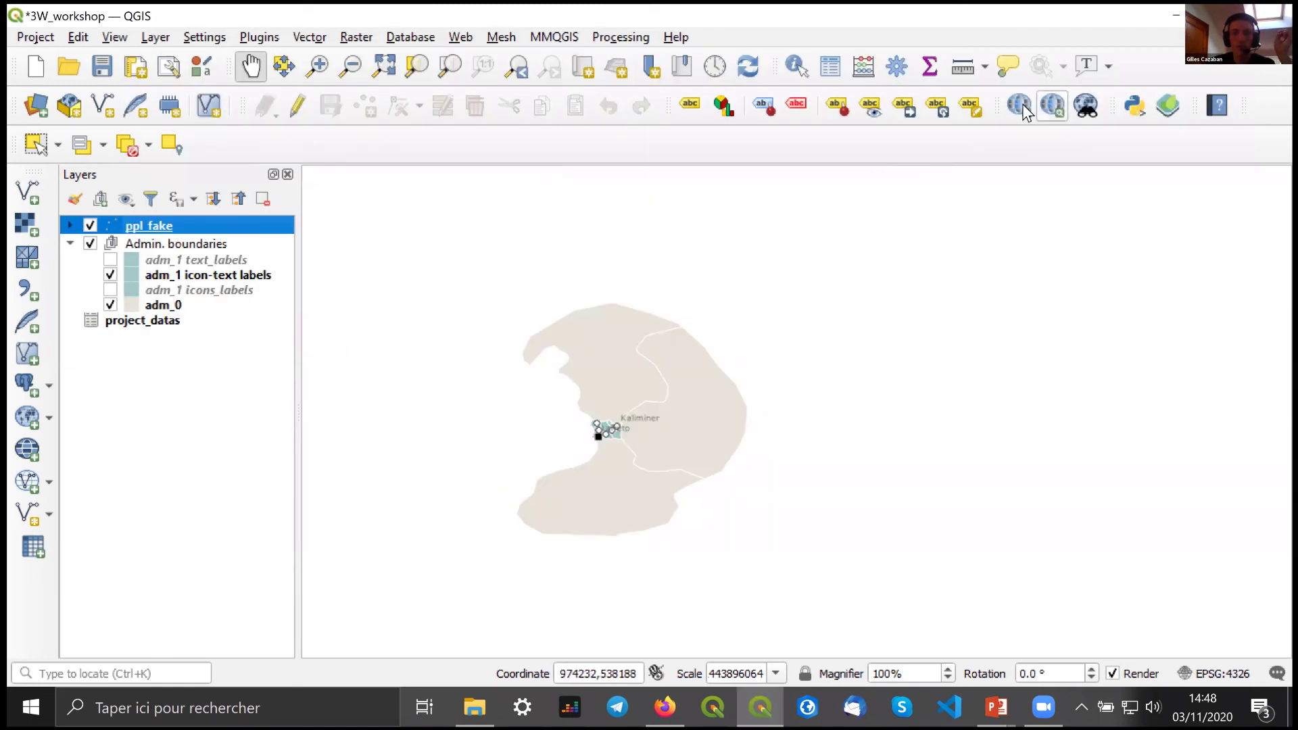
- Add the OSM Standard basemap to the project
click(1020, 105)
mouse_move(1067, 204)
click(885, 227)
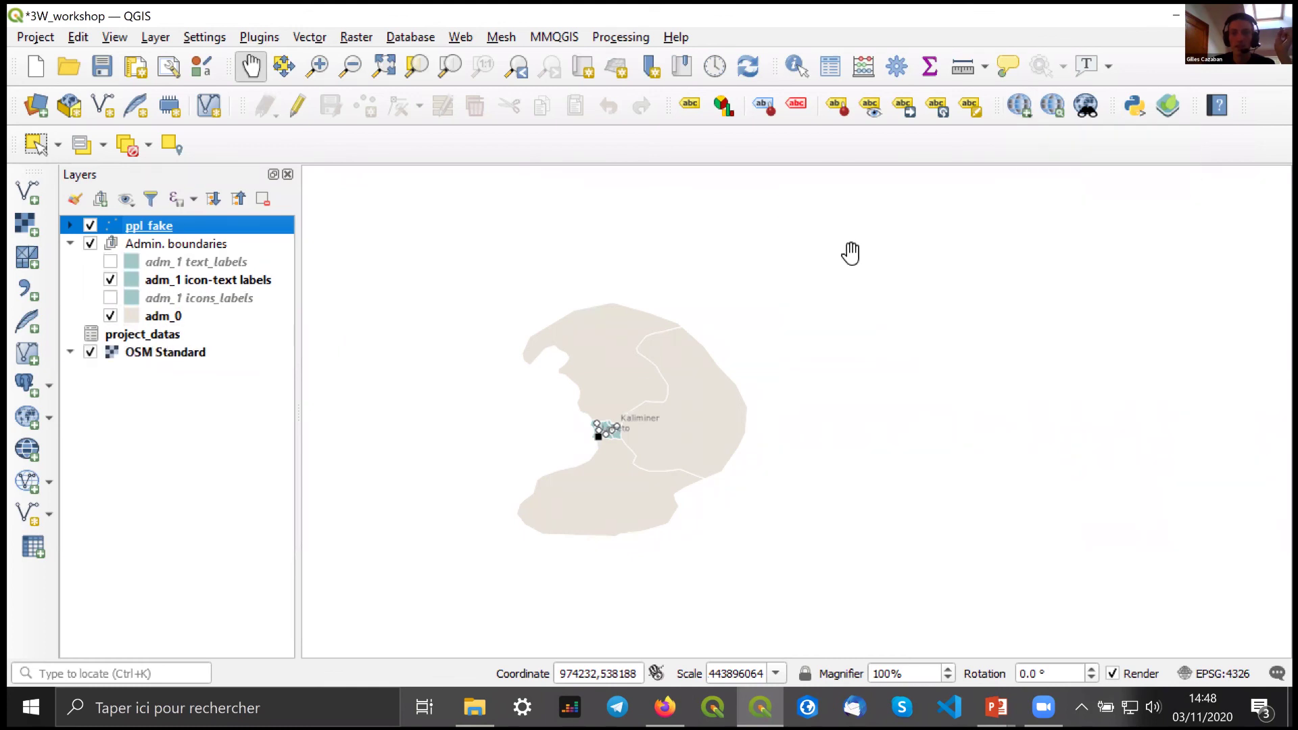
scroll(597, 441, up, 1)
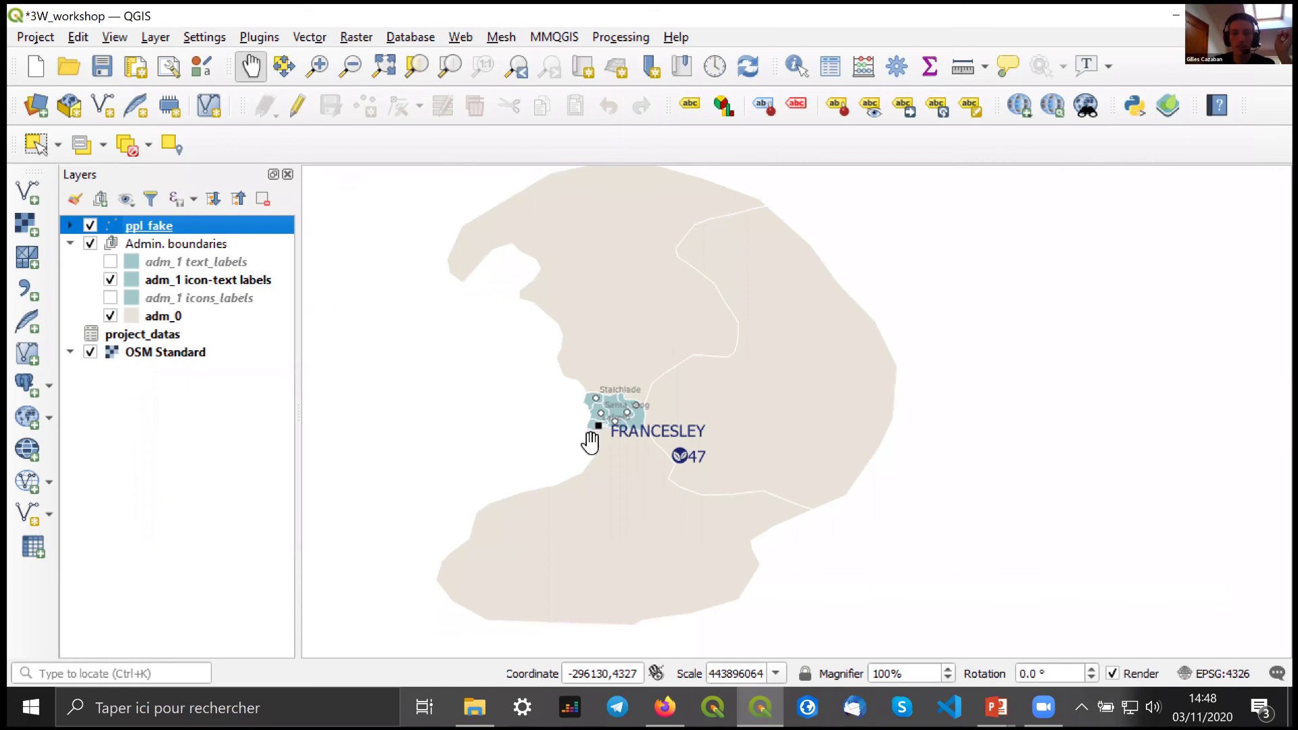
- Hide the Admin. boundaries group and zoom to the OSM Standard layer to compare its extent with the ppl_fake points
click(180, 351)
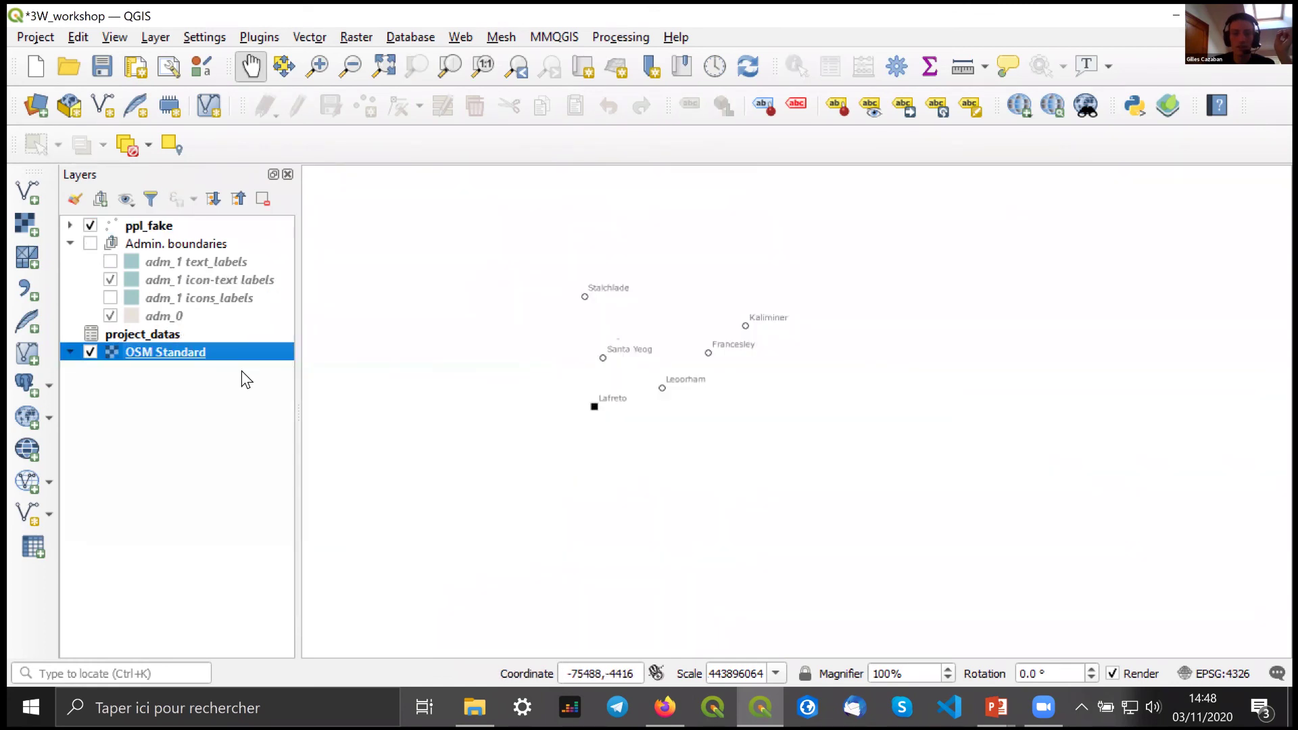
right_click(246, 363)
click(246, 363)
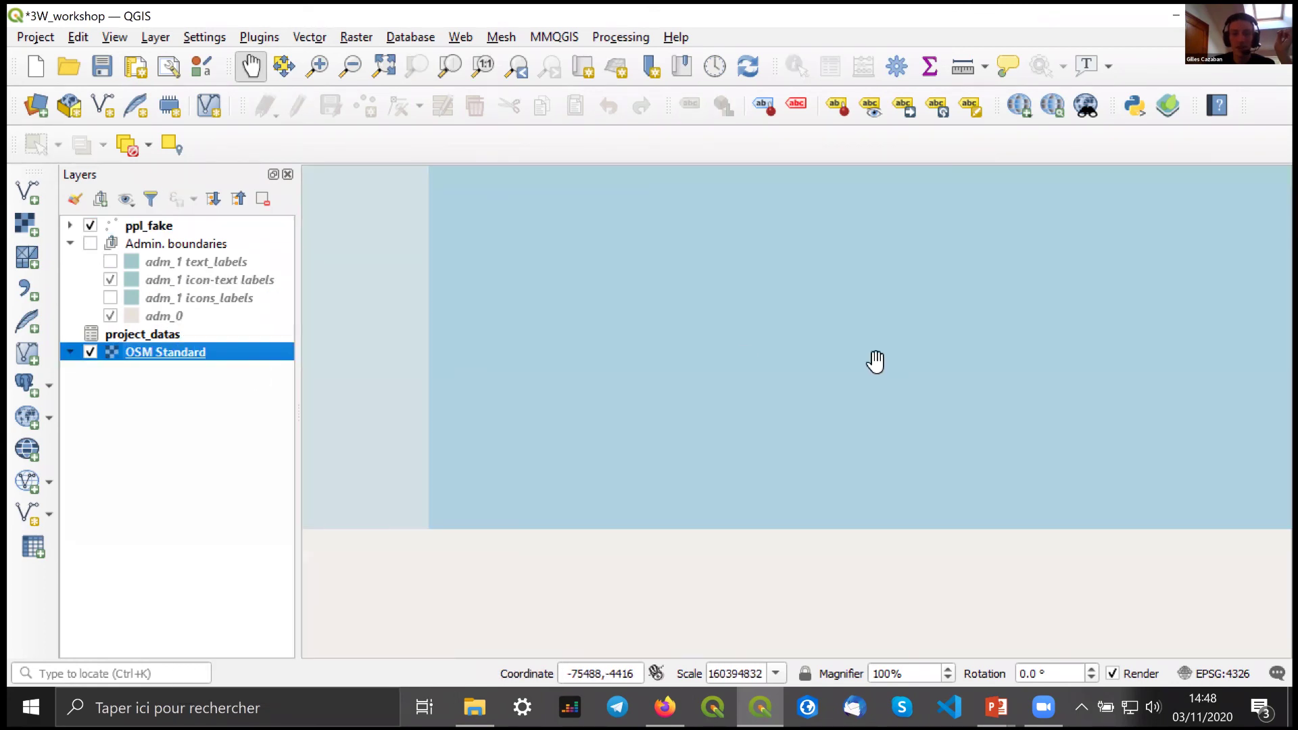
scroll(866, 365, down, 1)
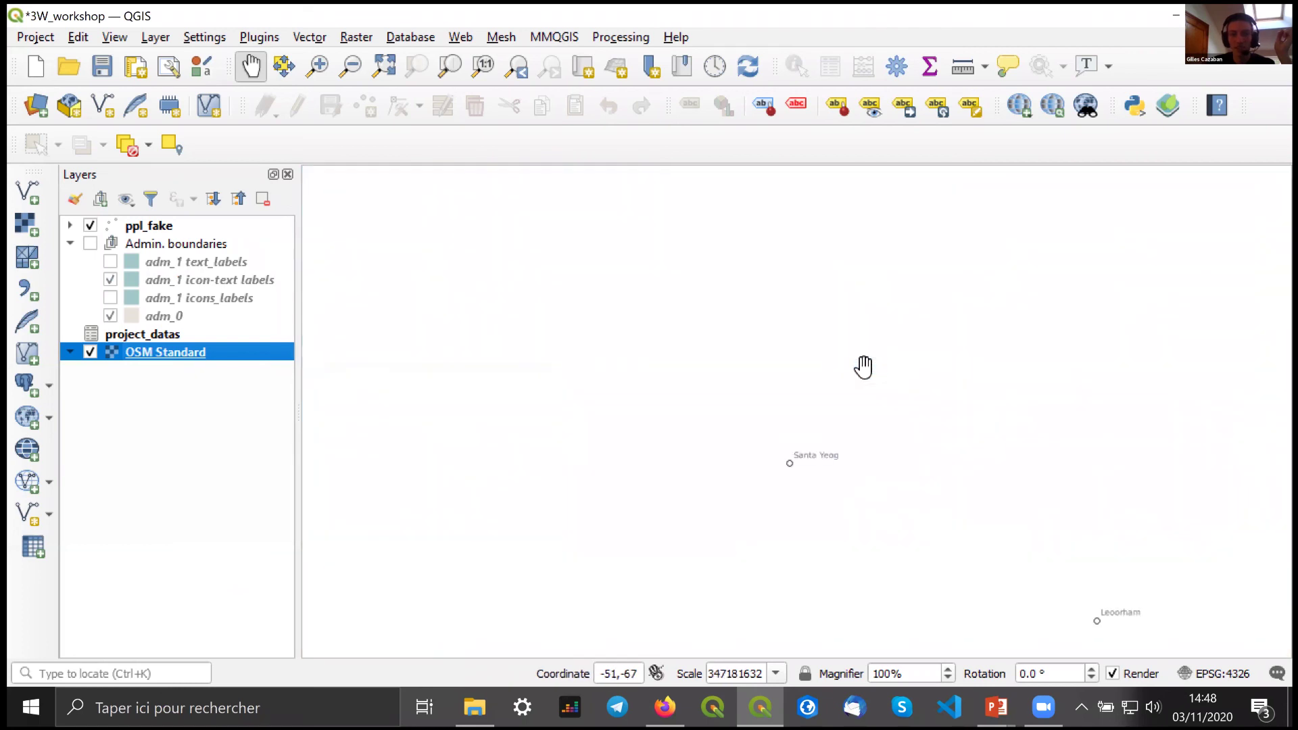
scroll(866, 377, up, 2)
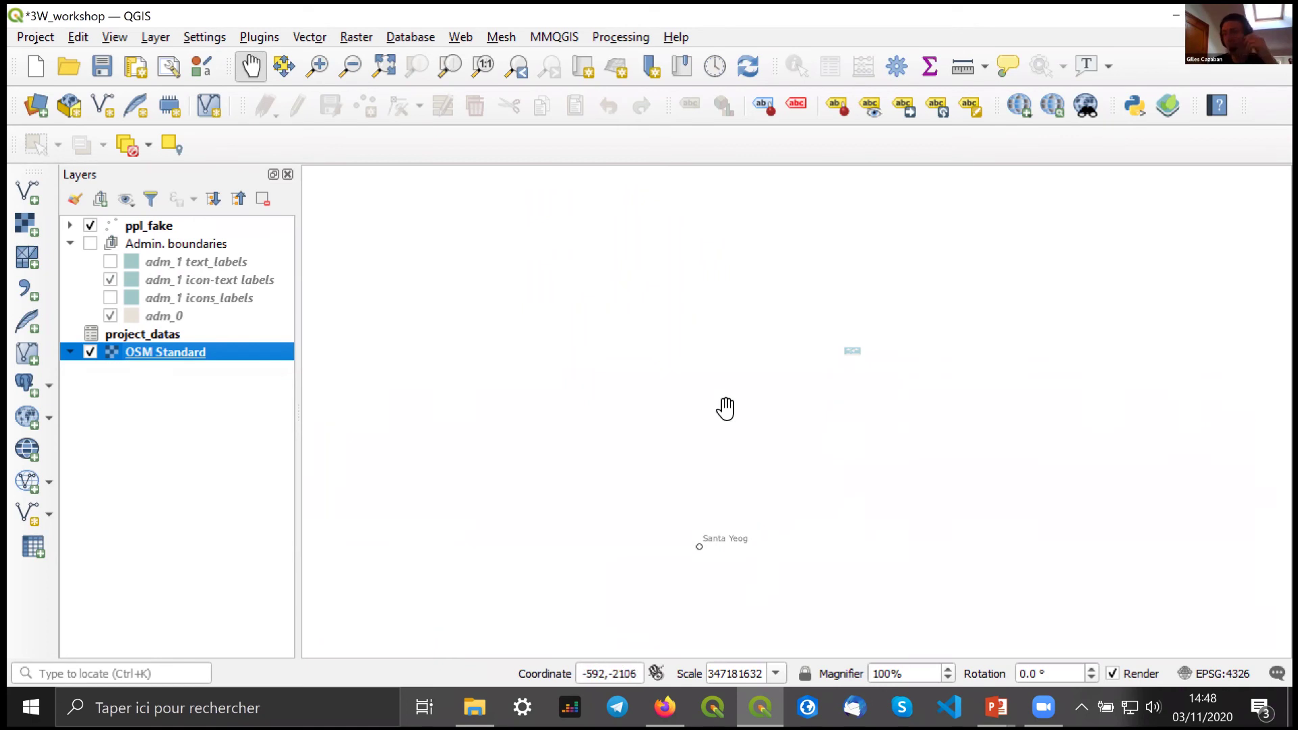
scroll(855, 355, up, 2)
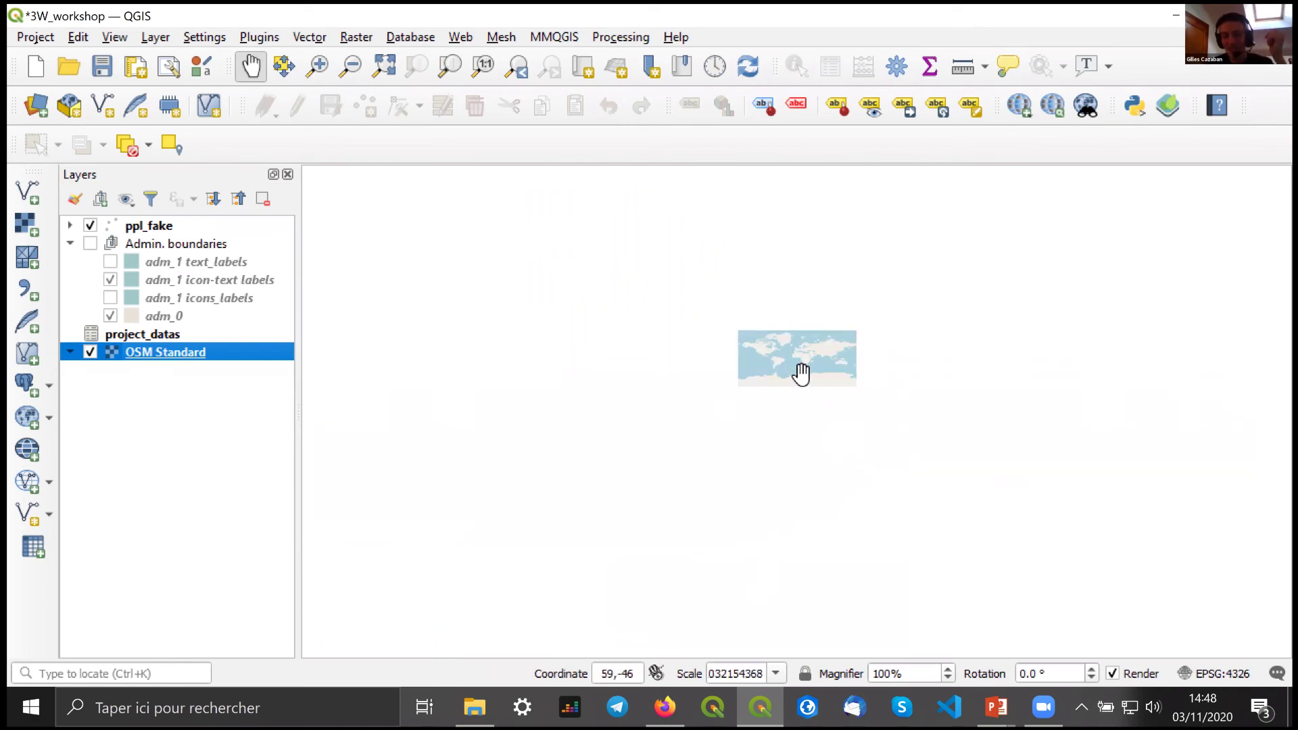
scroll(801, 374, down, 3)
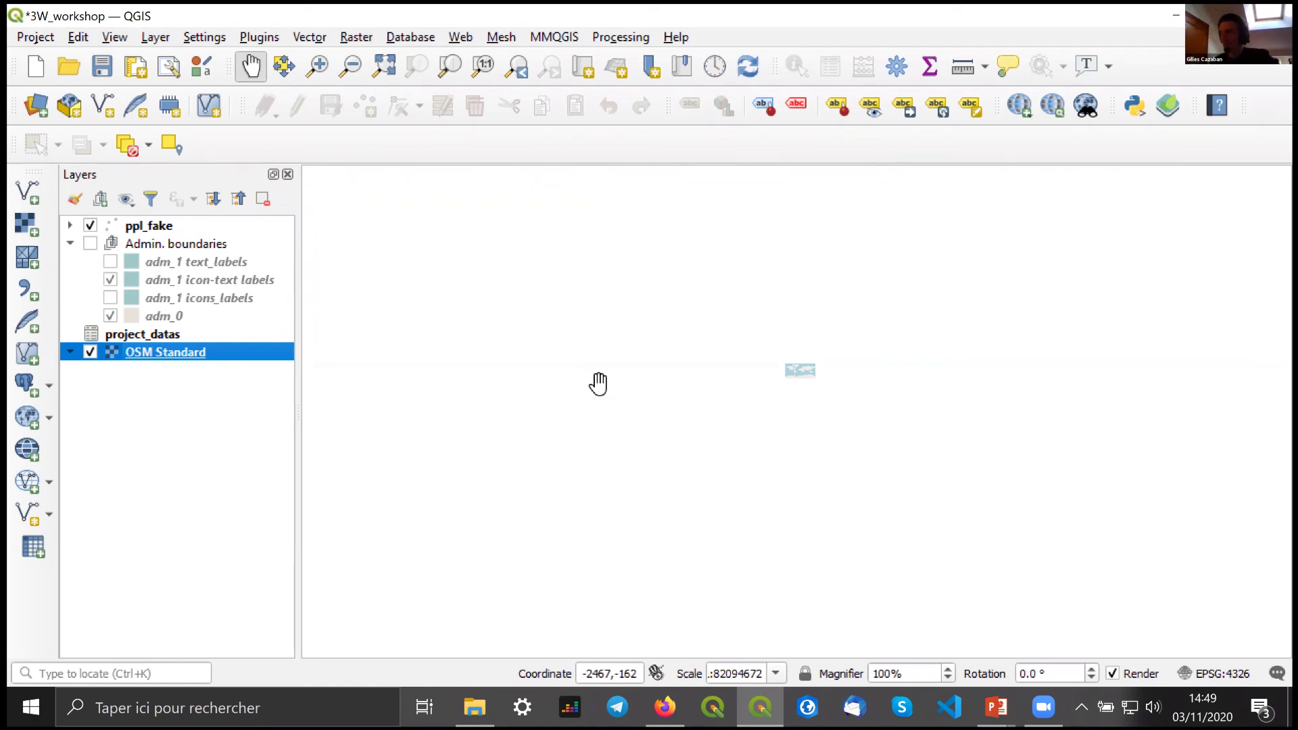
- Hide the OSM Standard basemap, show the Admin. boundaries group and bring the labelled regions into view
key(space)
click(88, 245)
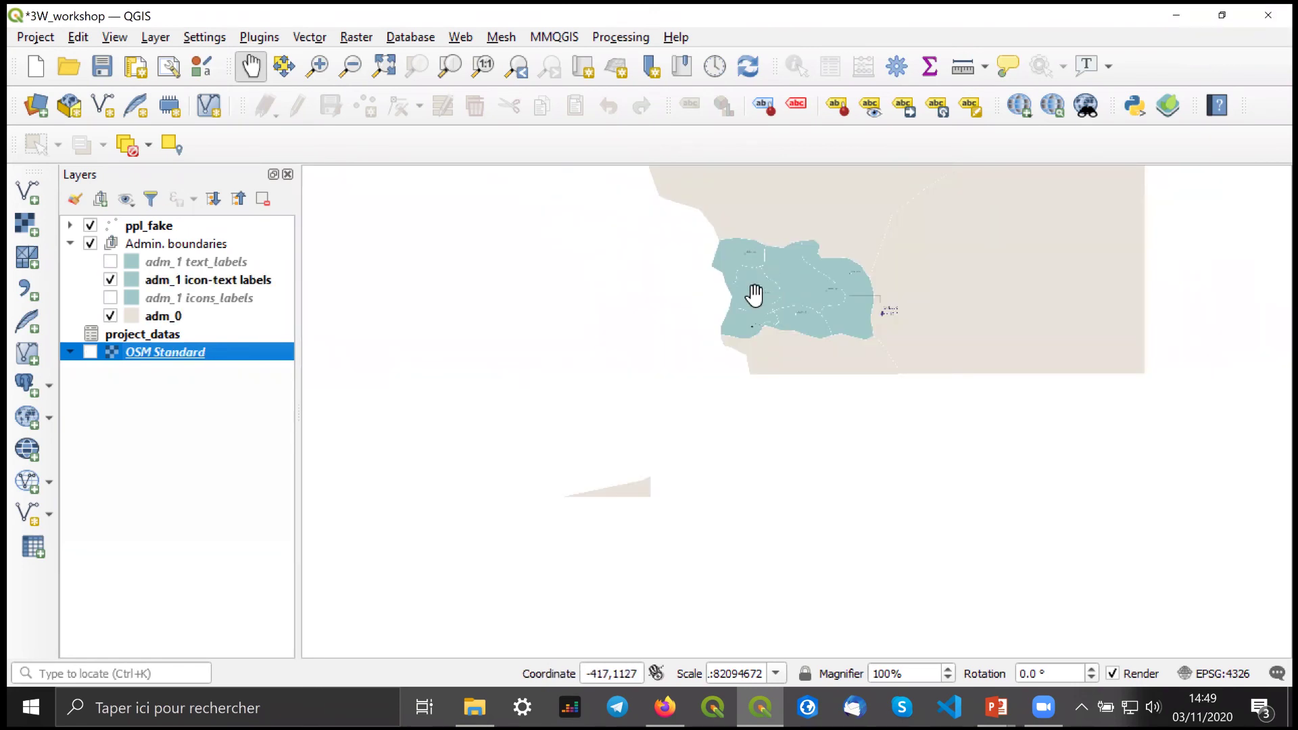
drag(660, 382, 668, 354)
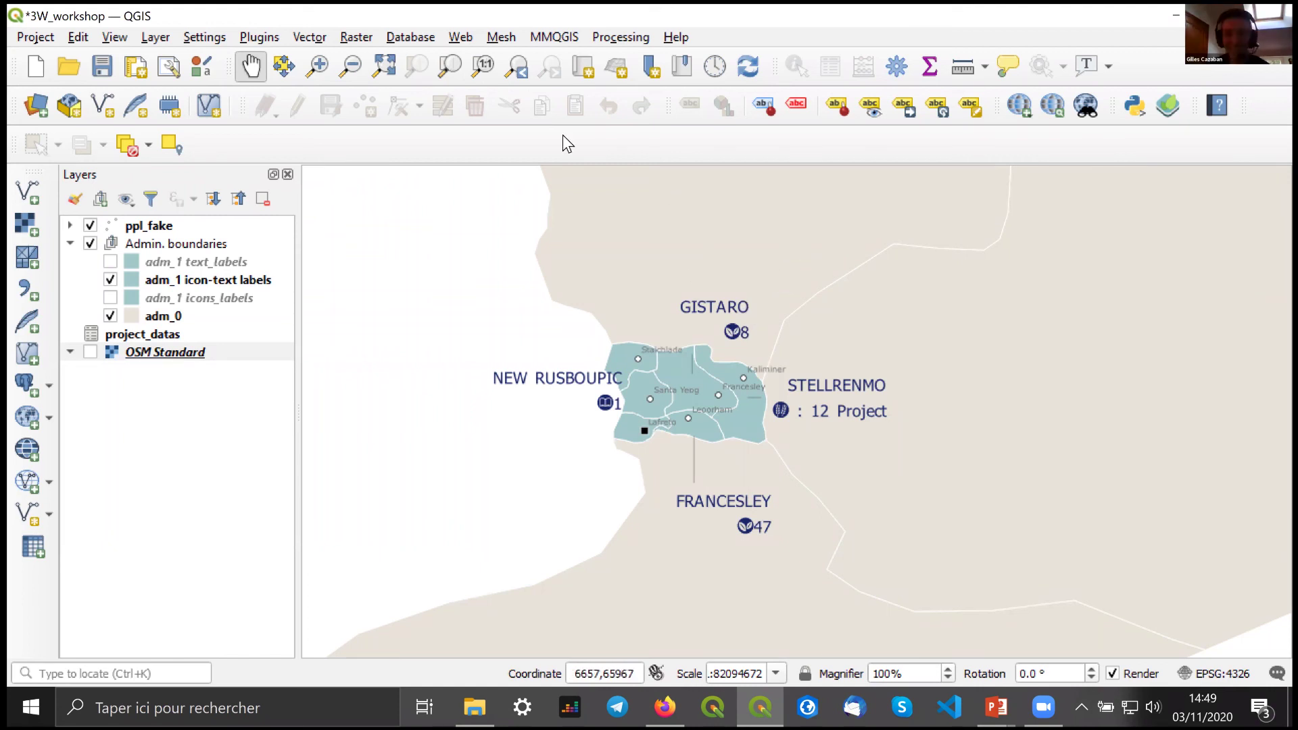
- Open the A4_Landscape_CartONG layout and examine its item list and the labels on the map
click(167, 67)
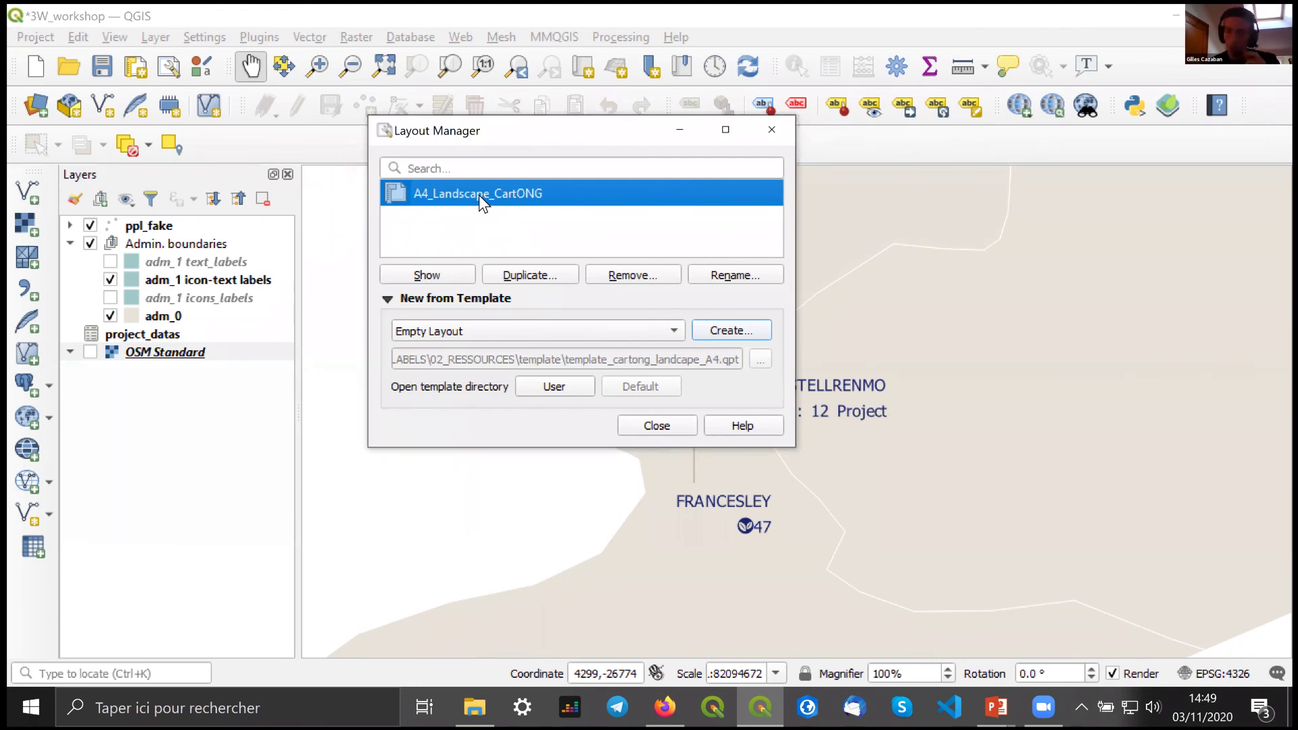
double_click(478, 195)
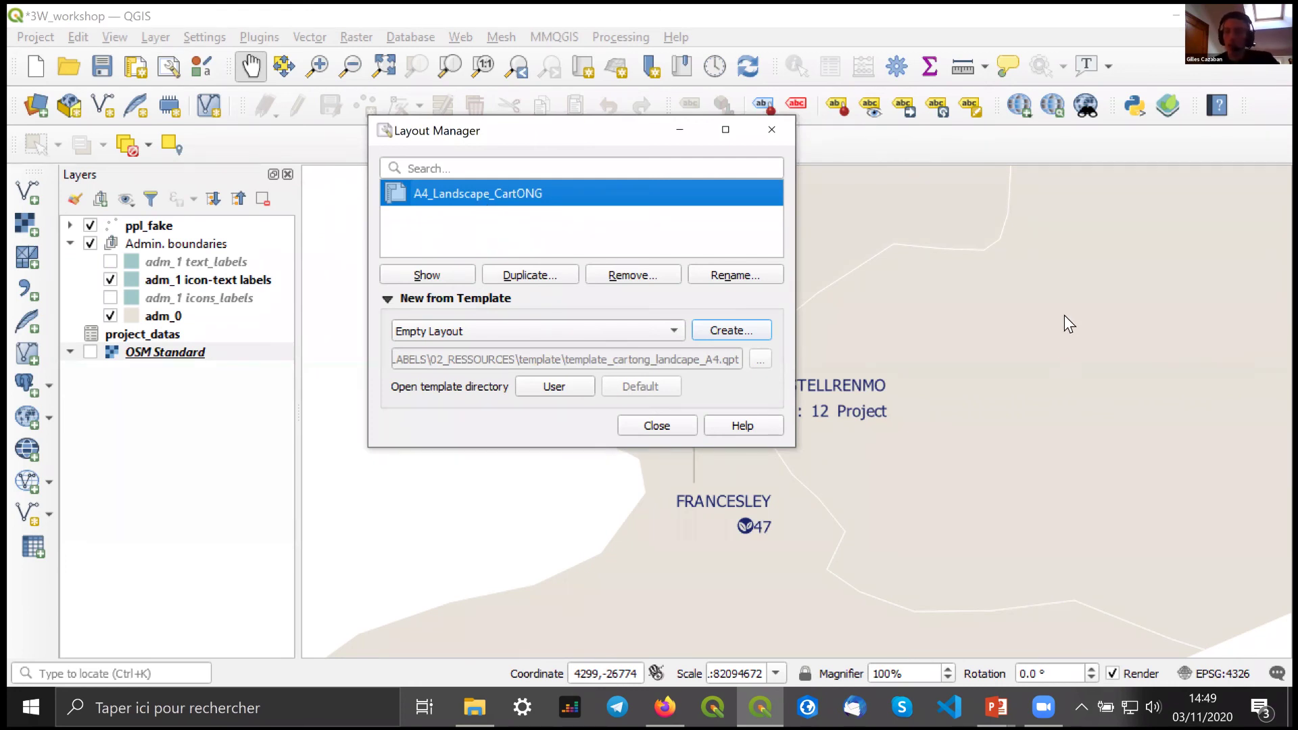
drag(1058, 316, 876, 318)
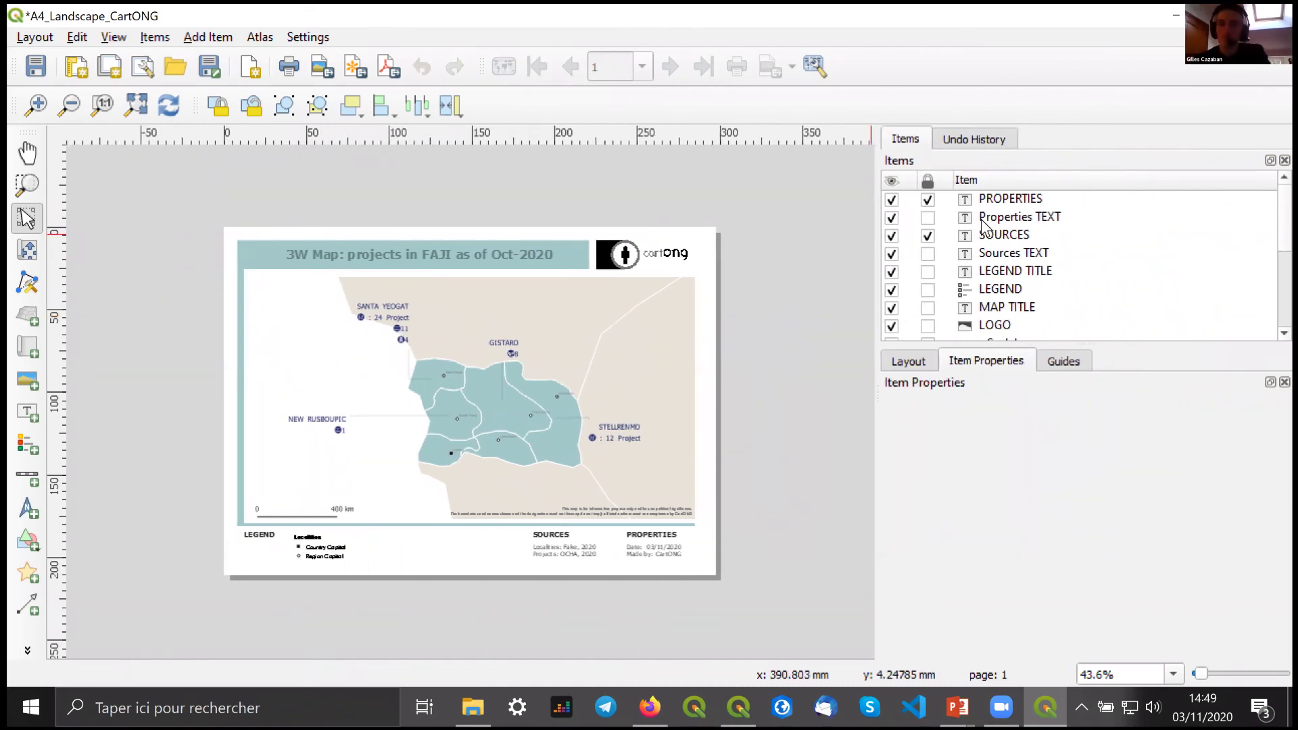
scroll(932, 331, down, 3)
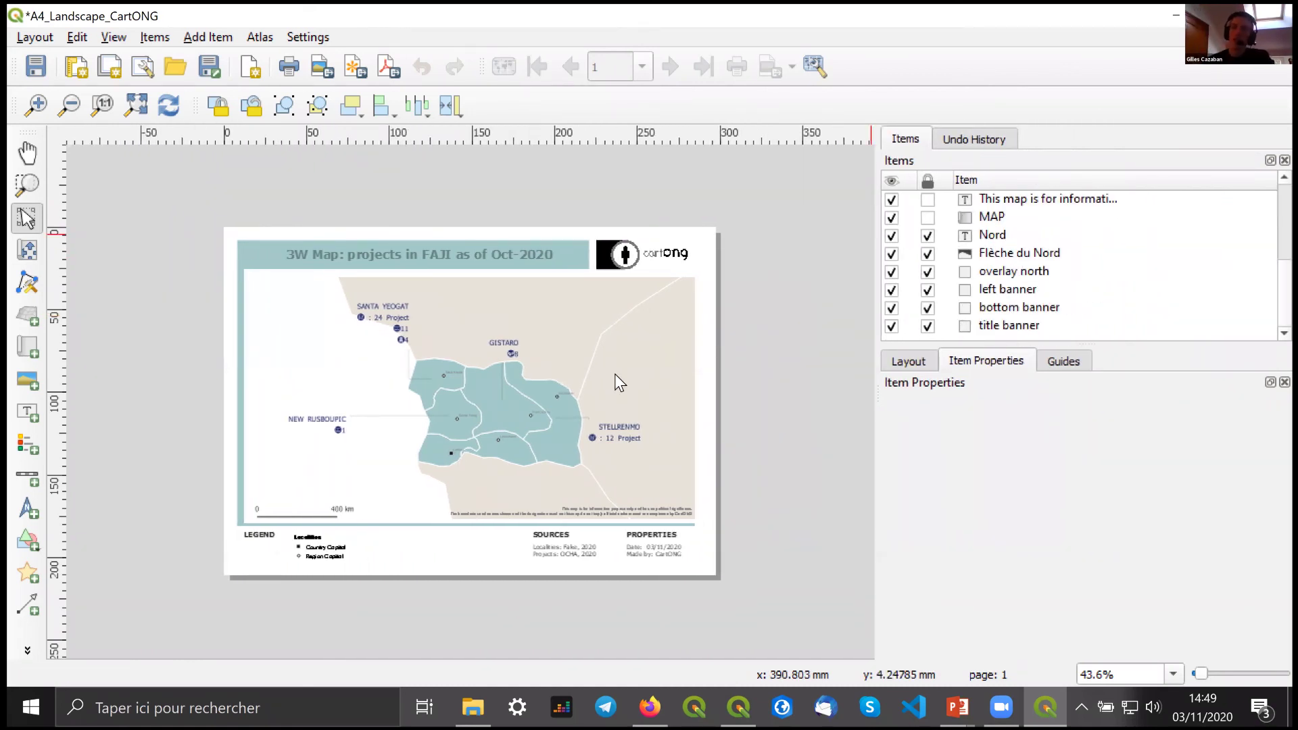
scroll(415, 374, up, 1)
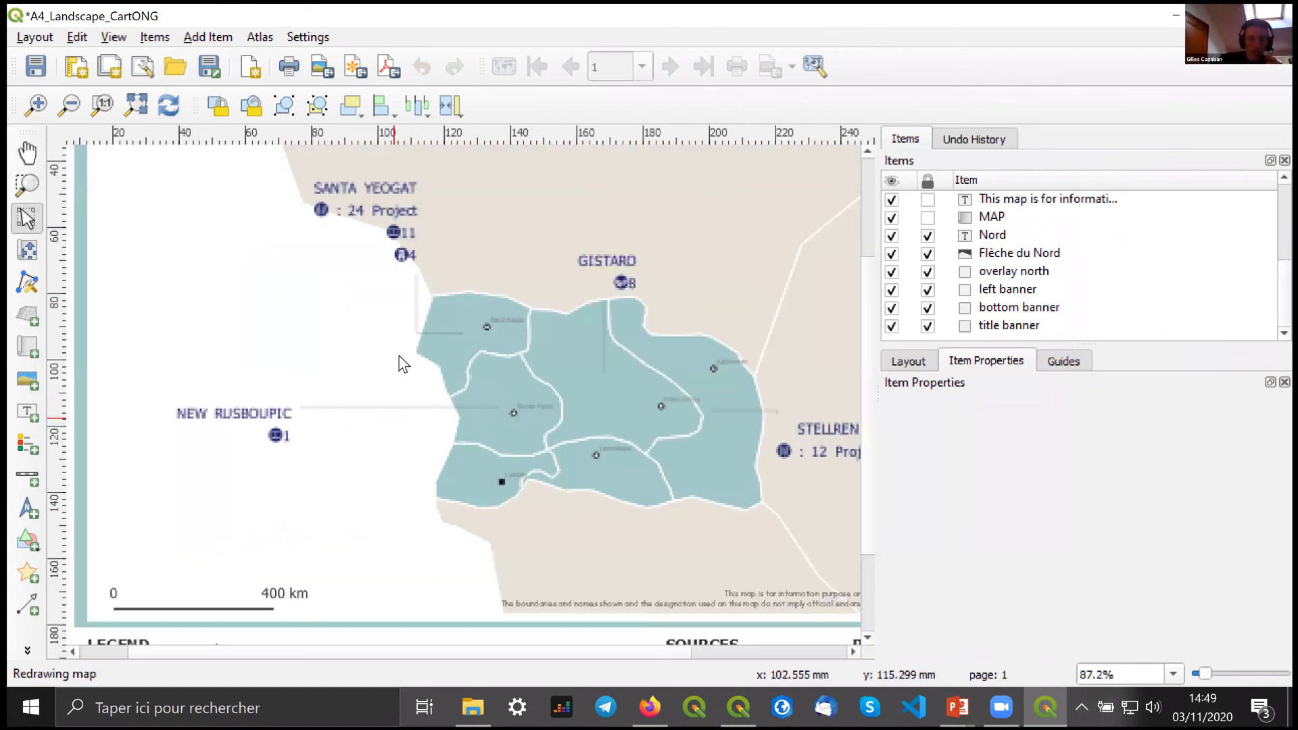
scroll(386, 368, down, 1)
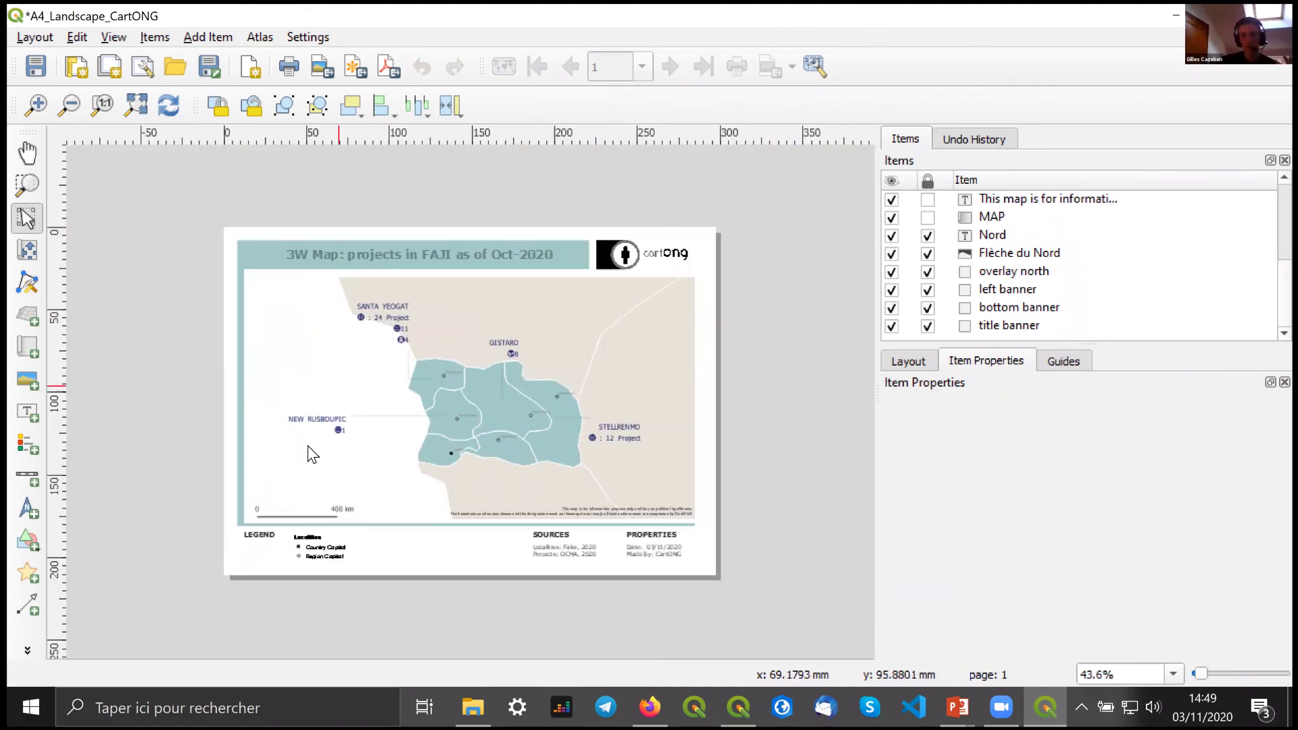
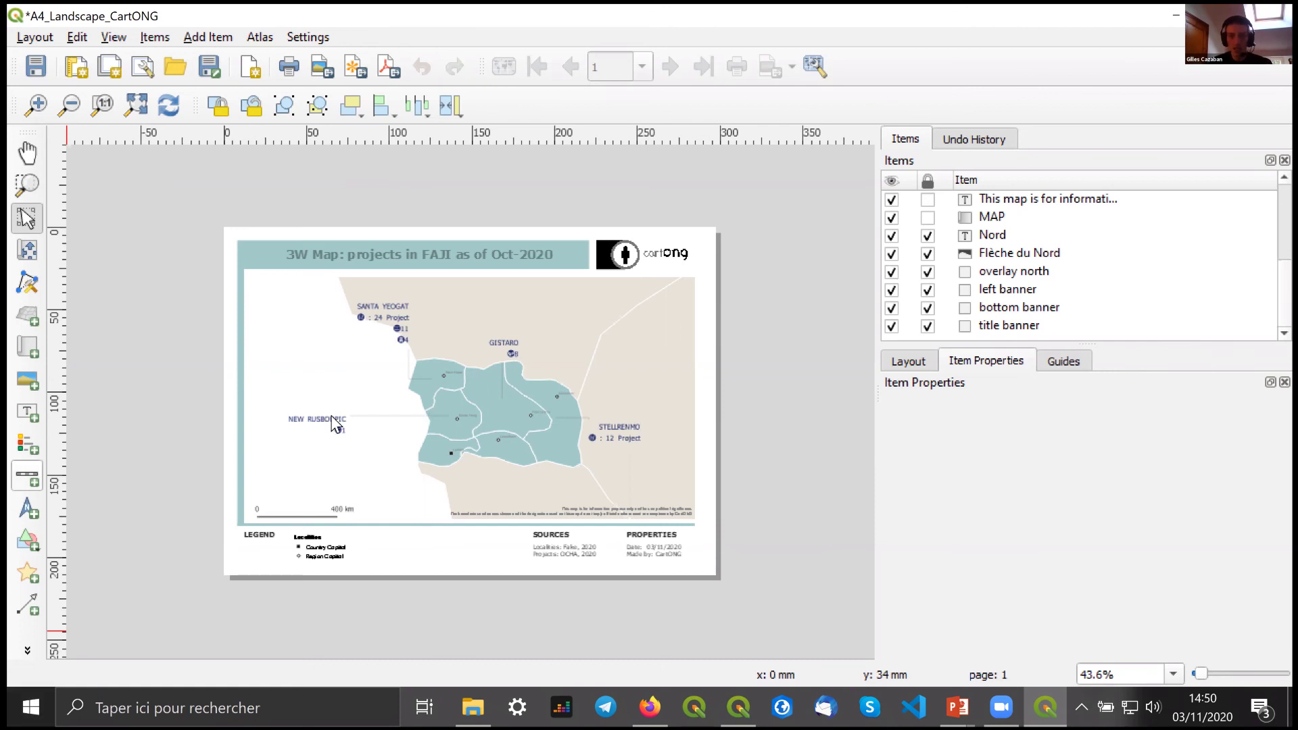
scroll(316, 396, up, 1)
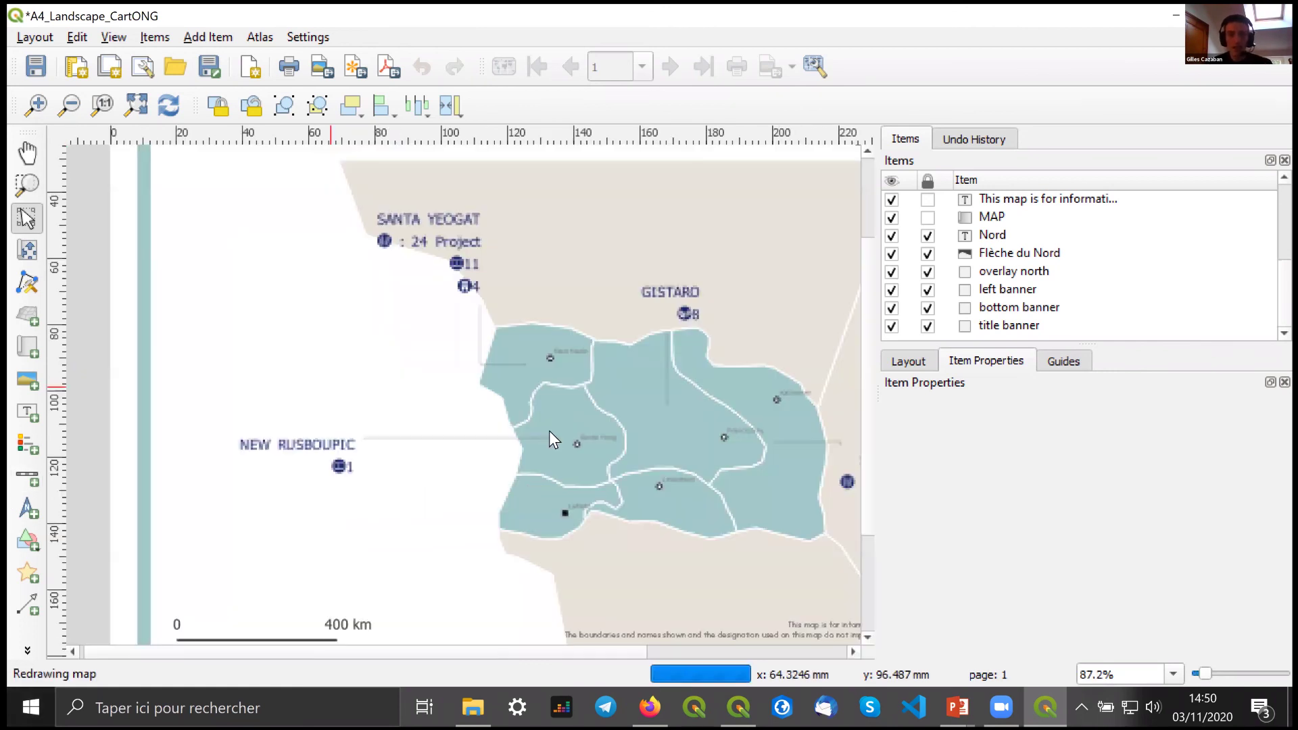
scroll(575, 438, down, 1)
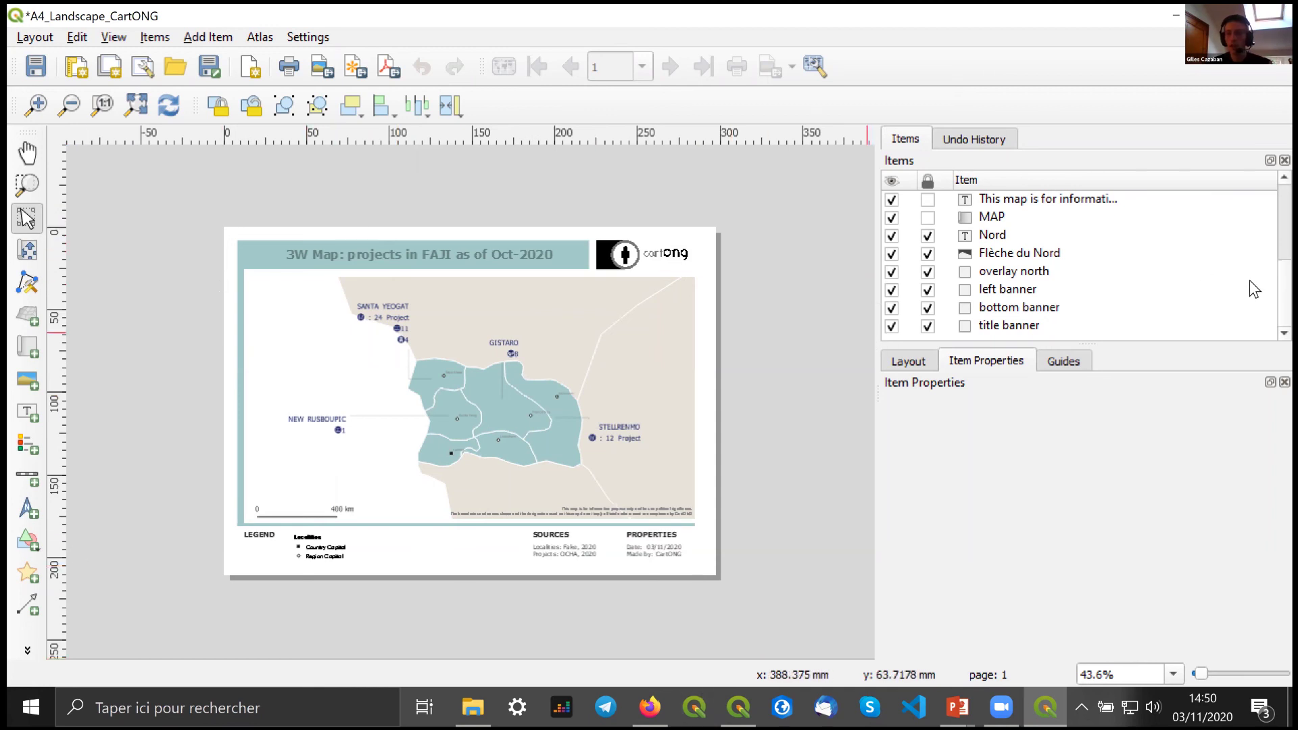
- Reorder the layout items so MAP sits beneath Nord and Flèche du Nord, and close the layout
scroll(1265, 274, up, 2)
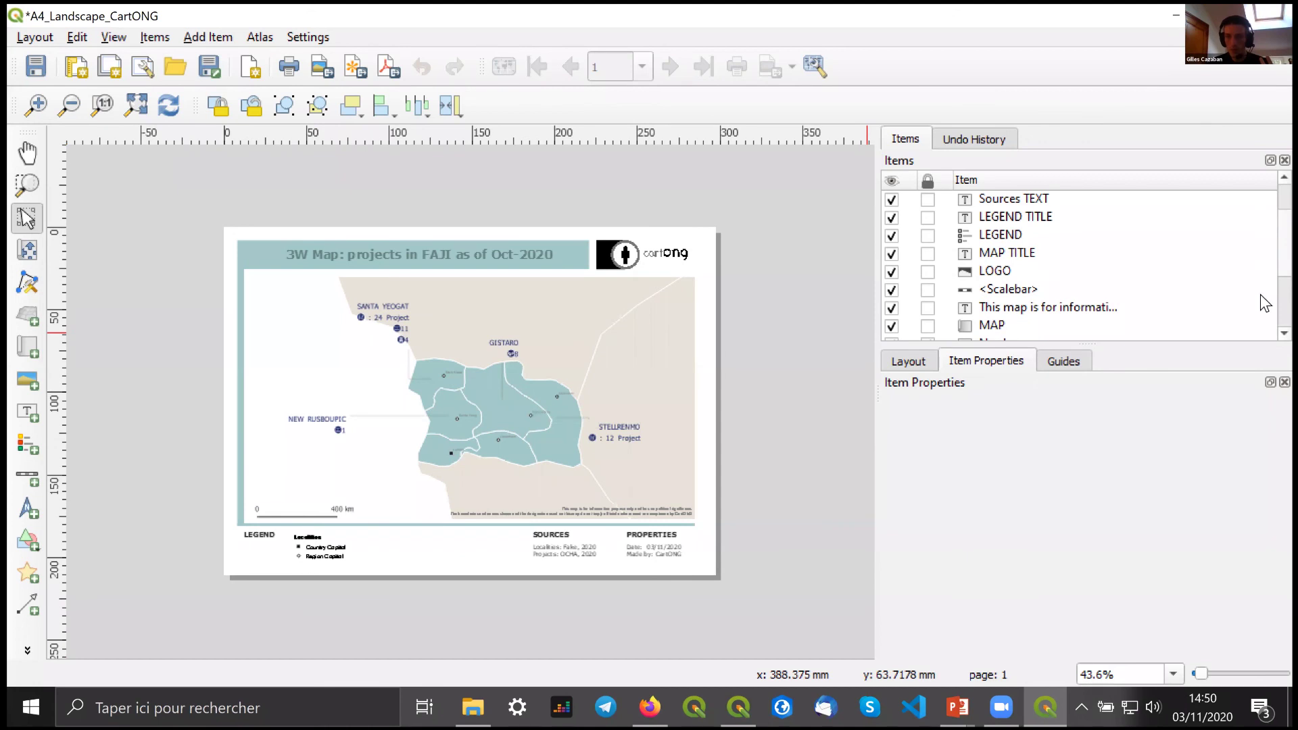
scroll(896, 223, up, 1)
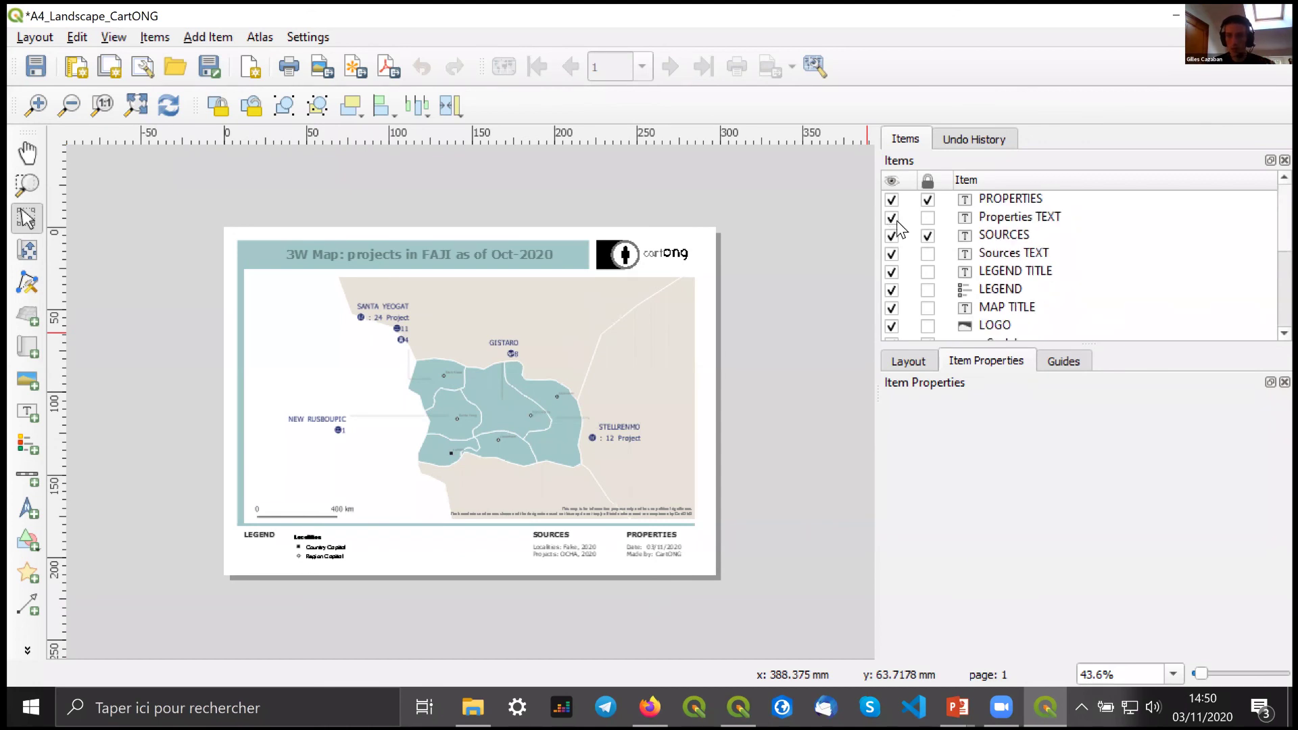
scroll(896, 223, down, 3)
click(900, 218)
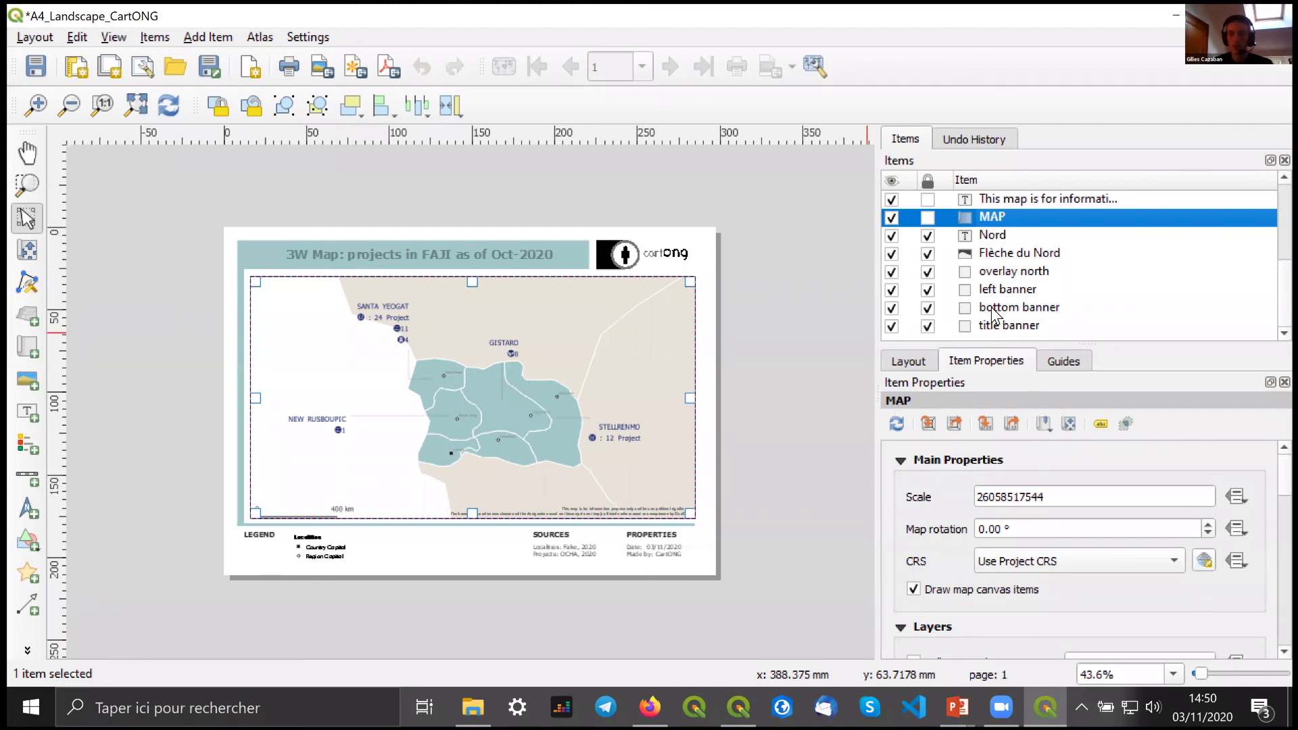
click(709, 380)
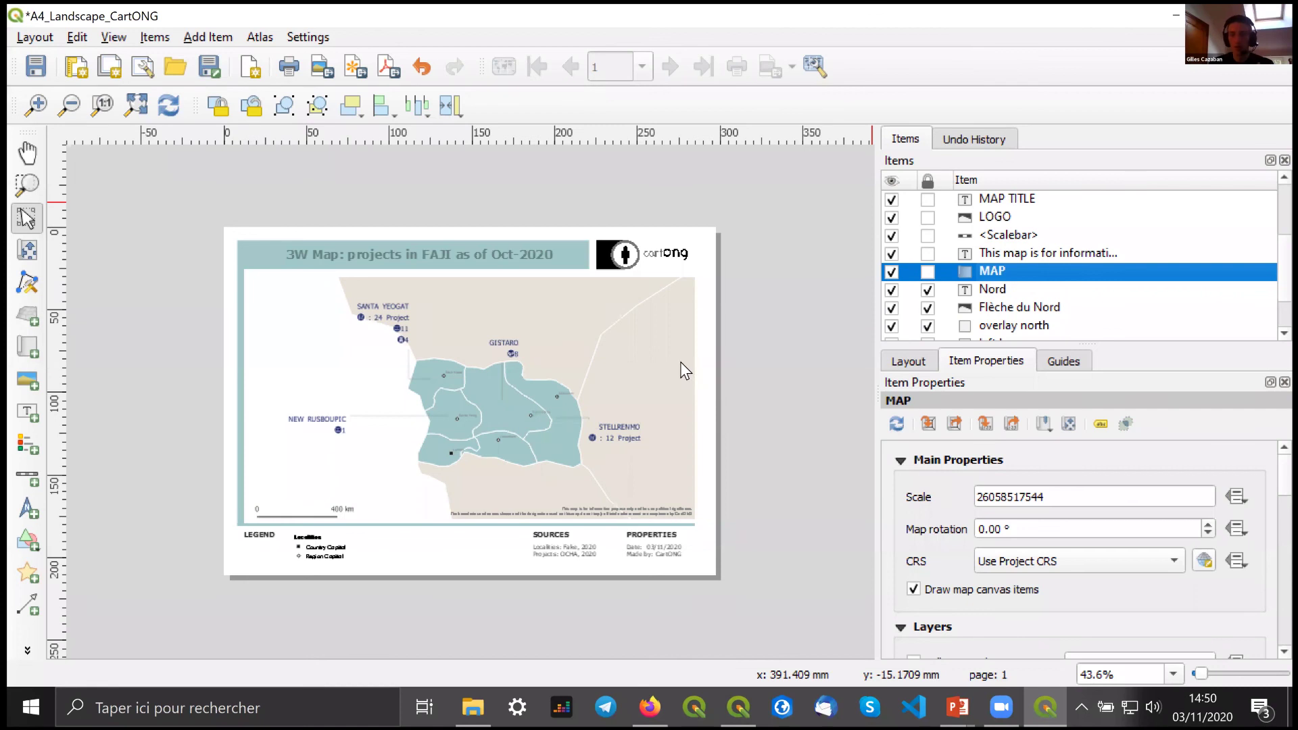
click(1060, 291)
scroll(1004, 332, down, 1)
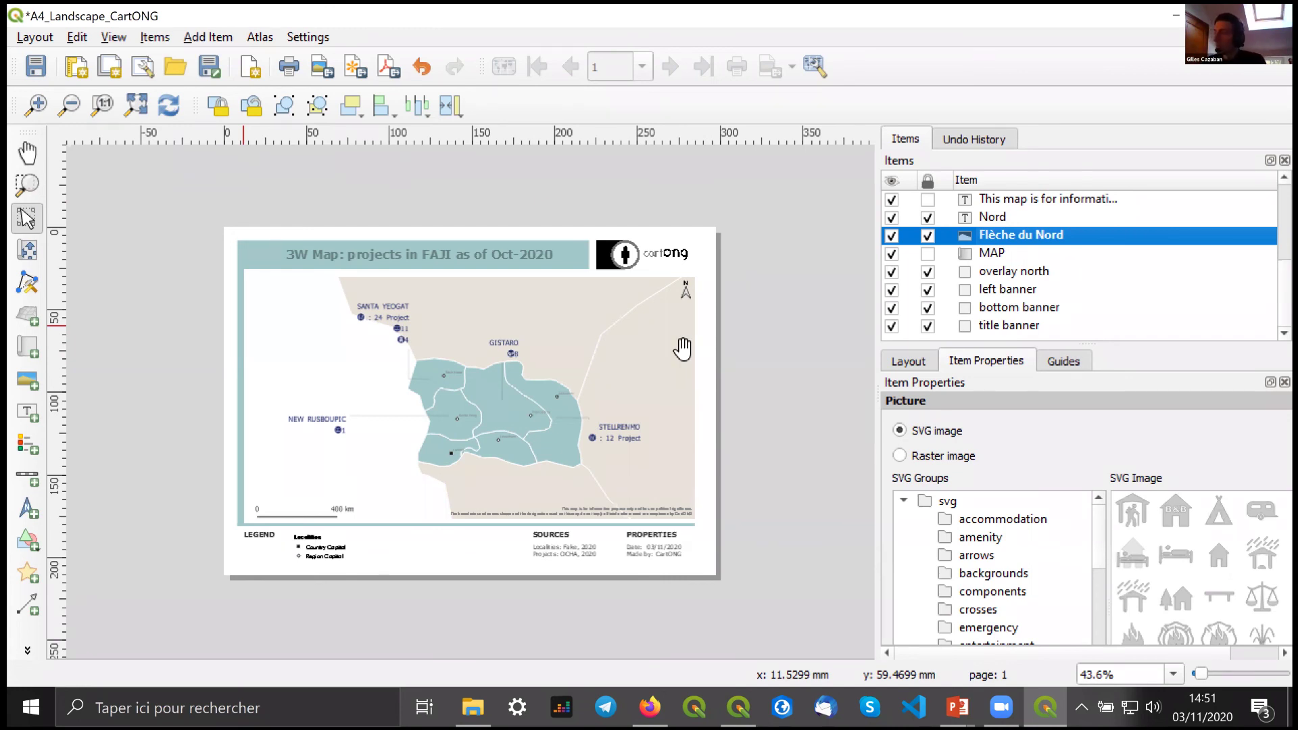
key(alt+F4)
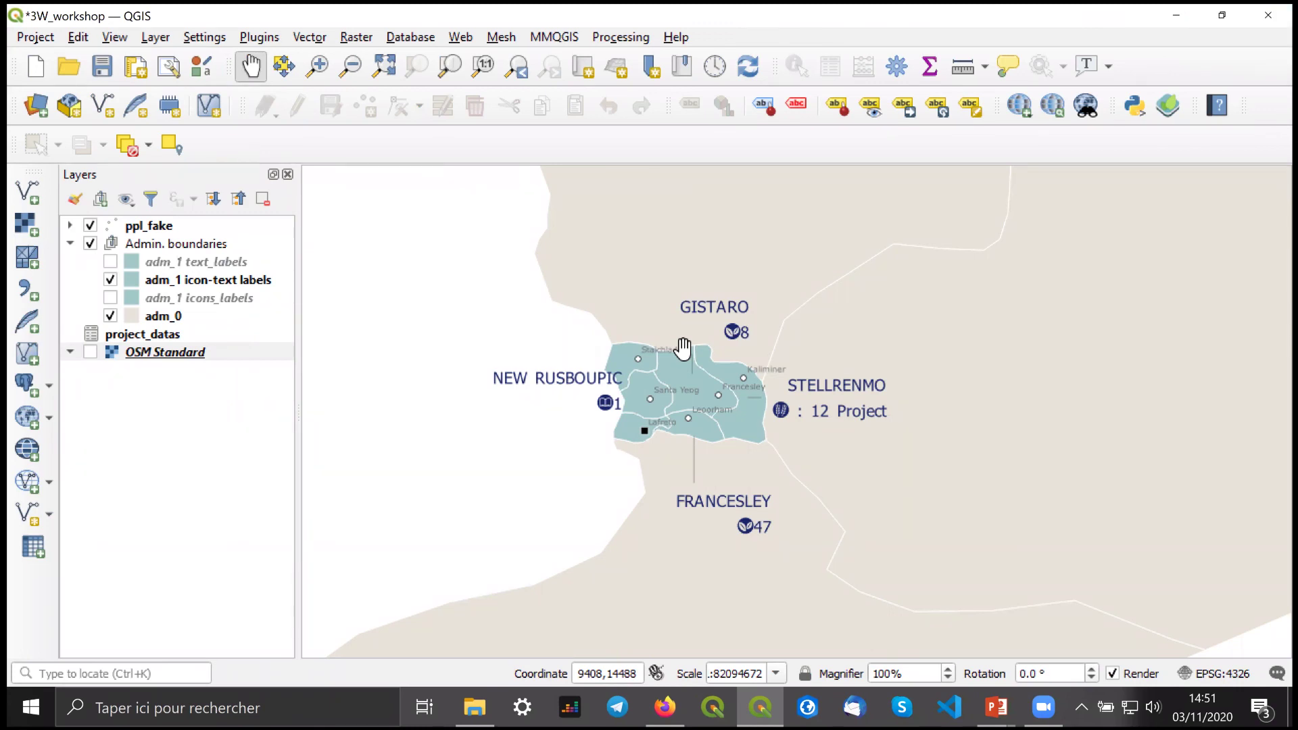
key(XF86AudioRaiseVolume)
key(XF86AudioRaiseVolume)
key(XF86AudioRaiseVolume)
key(XF86AudioRaiseVolume)
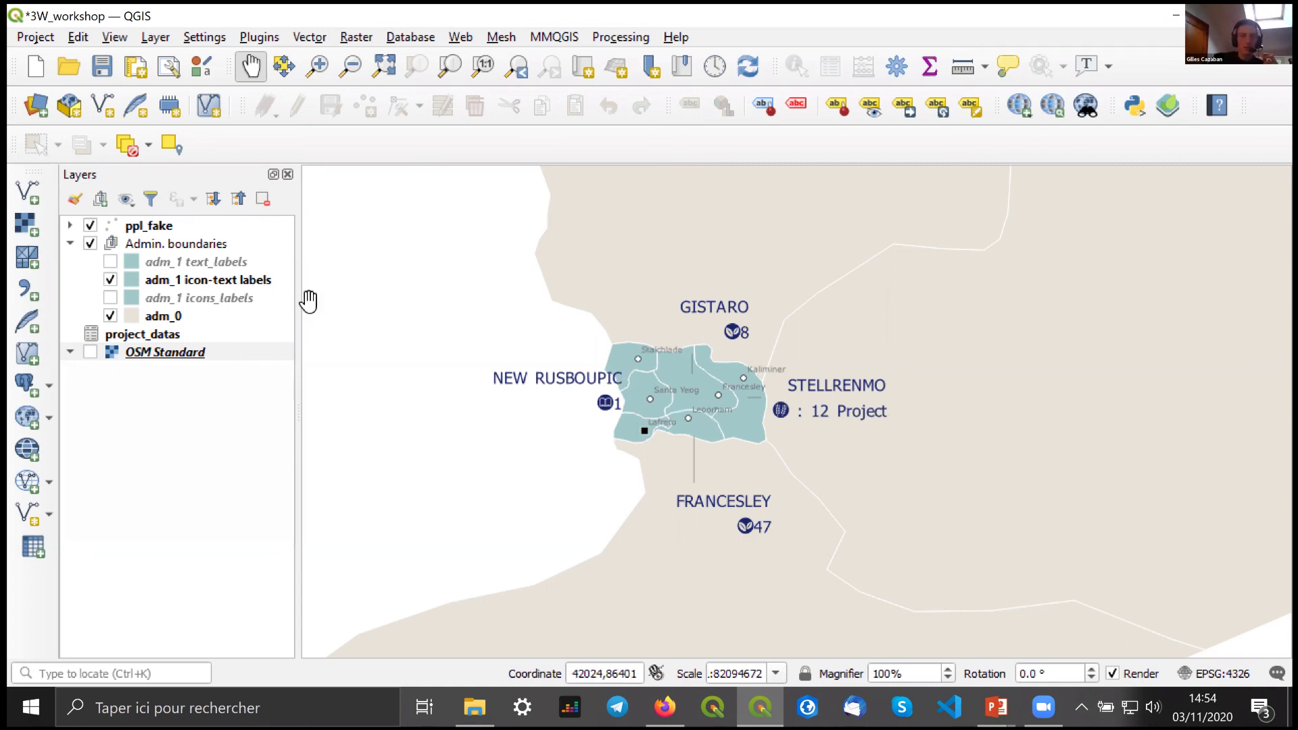
- Open the attribute table of the adm_1 icon-text labels layer and find the icn_concat column
click(200, 298)
click(185, 279)
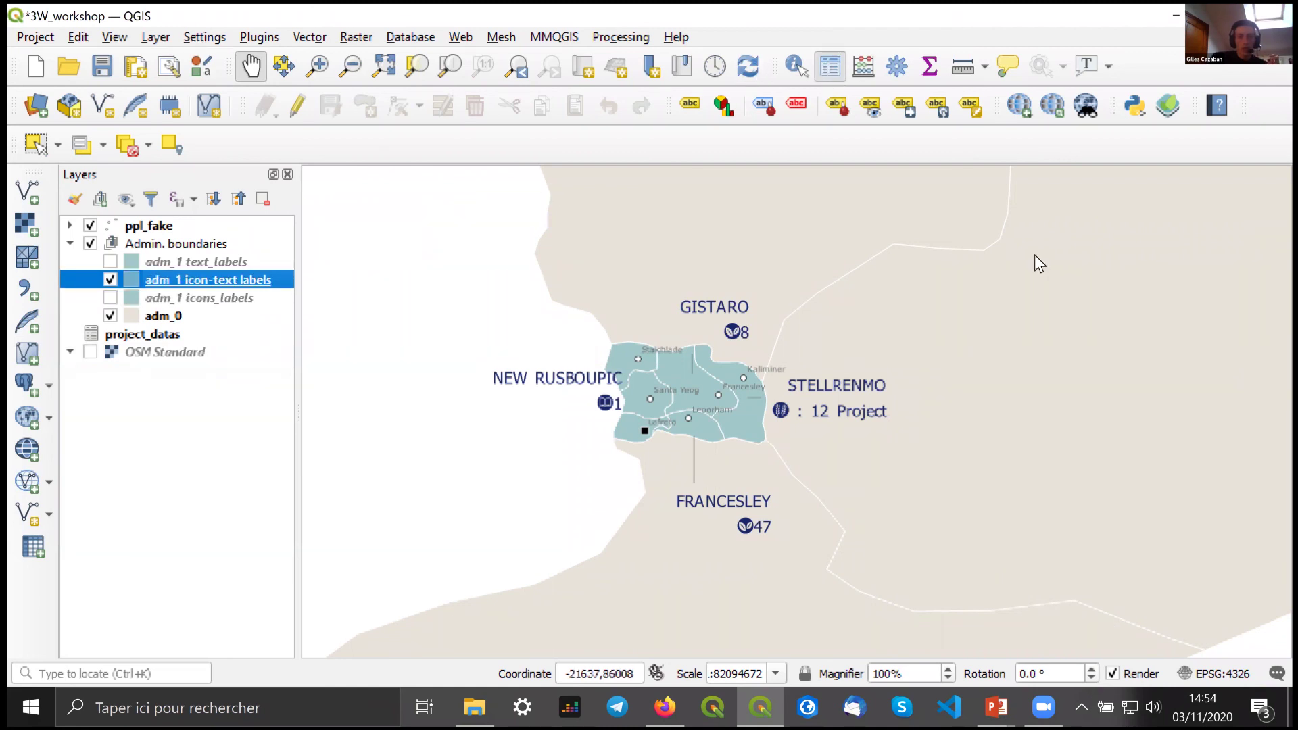
key(F6)
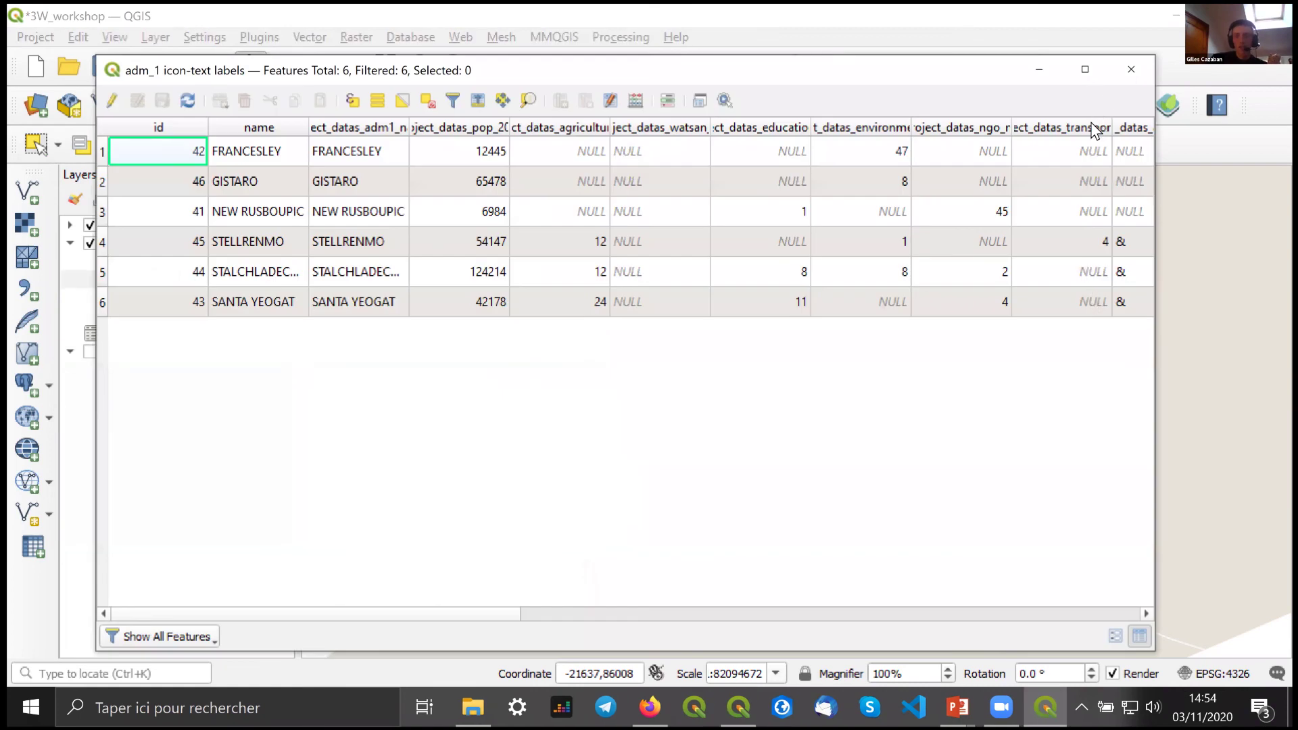
click(1132, 242)
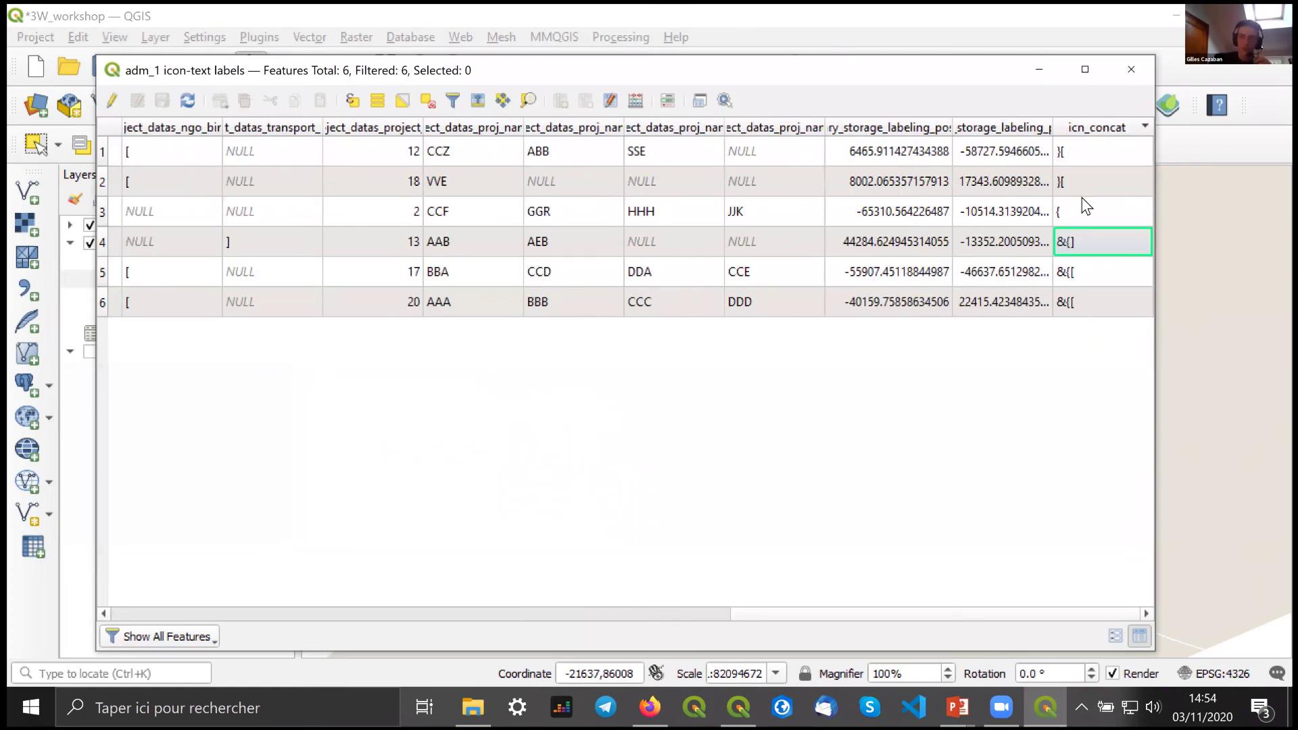
- Enable editing on the adm_1 icon-text labels layer and inspect the icn_concat values row by row
click(113, 103)
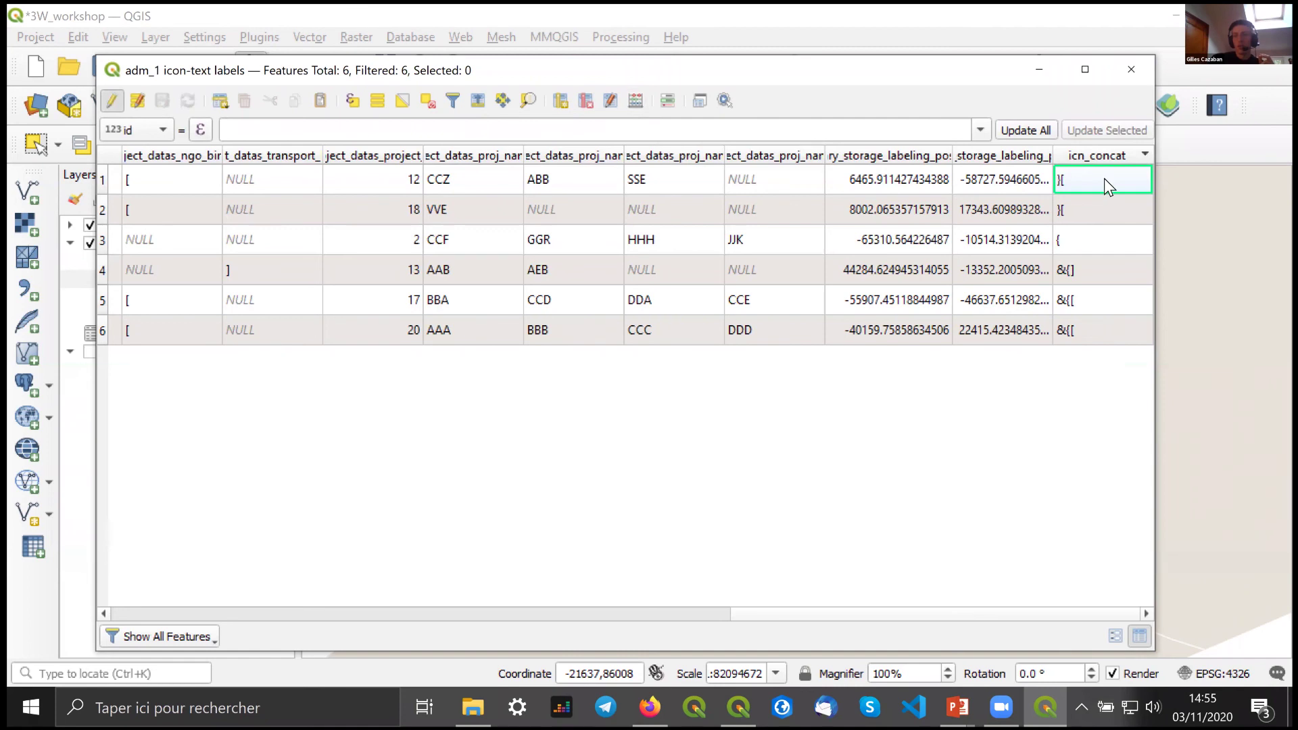
click(1064, 215)
click(1068, 251)
click(1066, 277)
click(1066, 299)
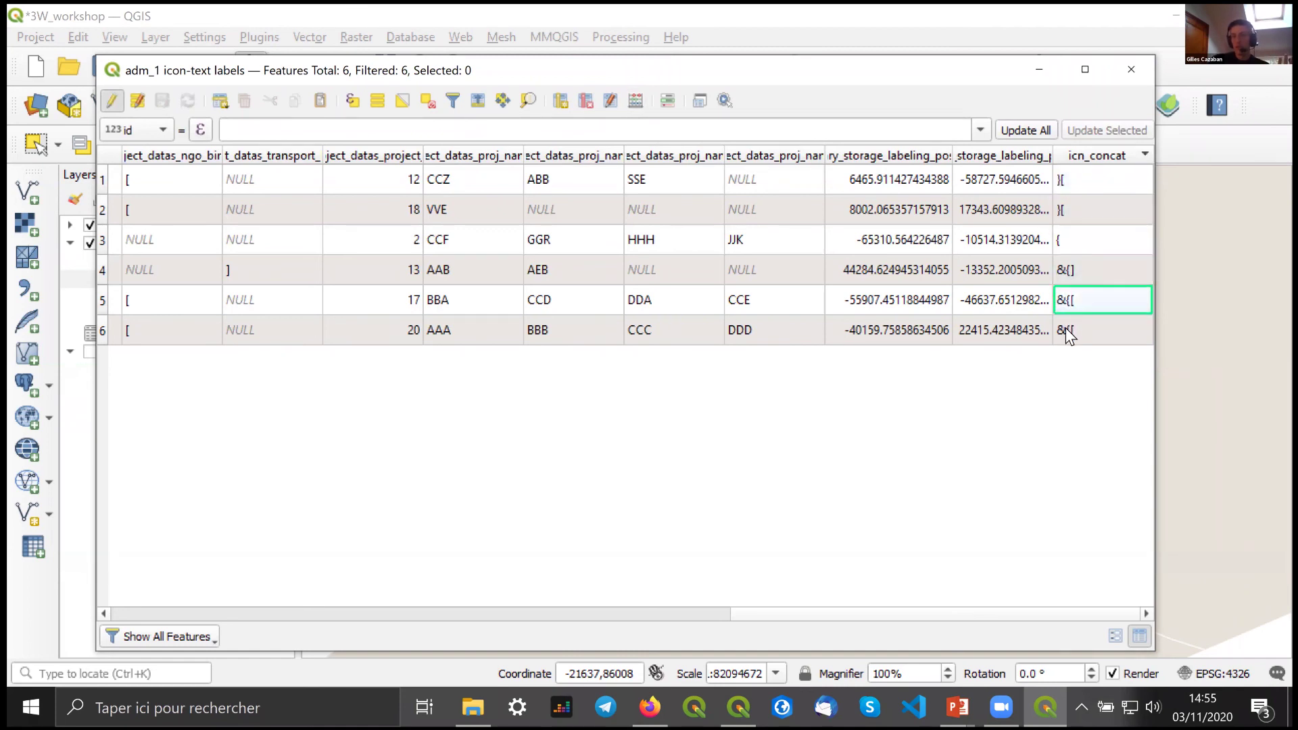
key(Down)
click(1074, 301)
click(1085, 270)
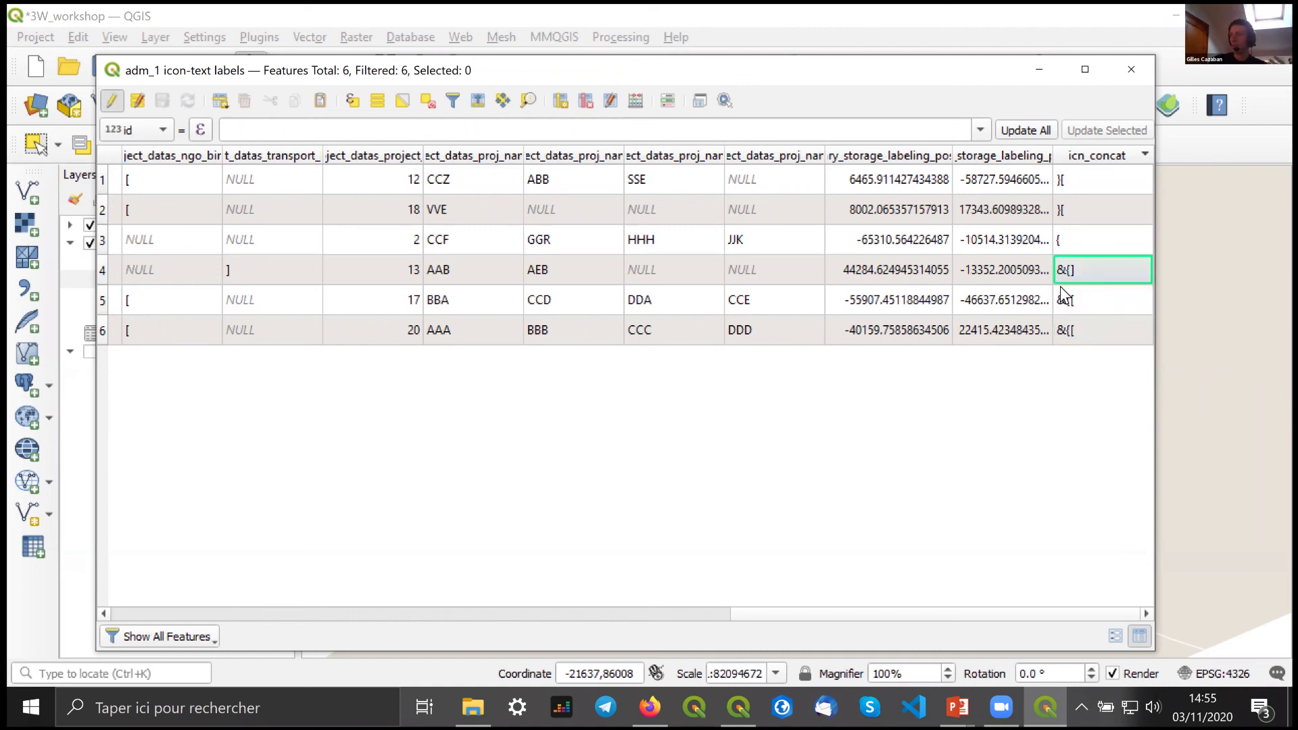
- Check in the Field Calculator which existing fields can be updated, and cancel without calculating anything
click(636, 101)
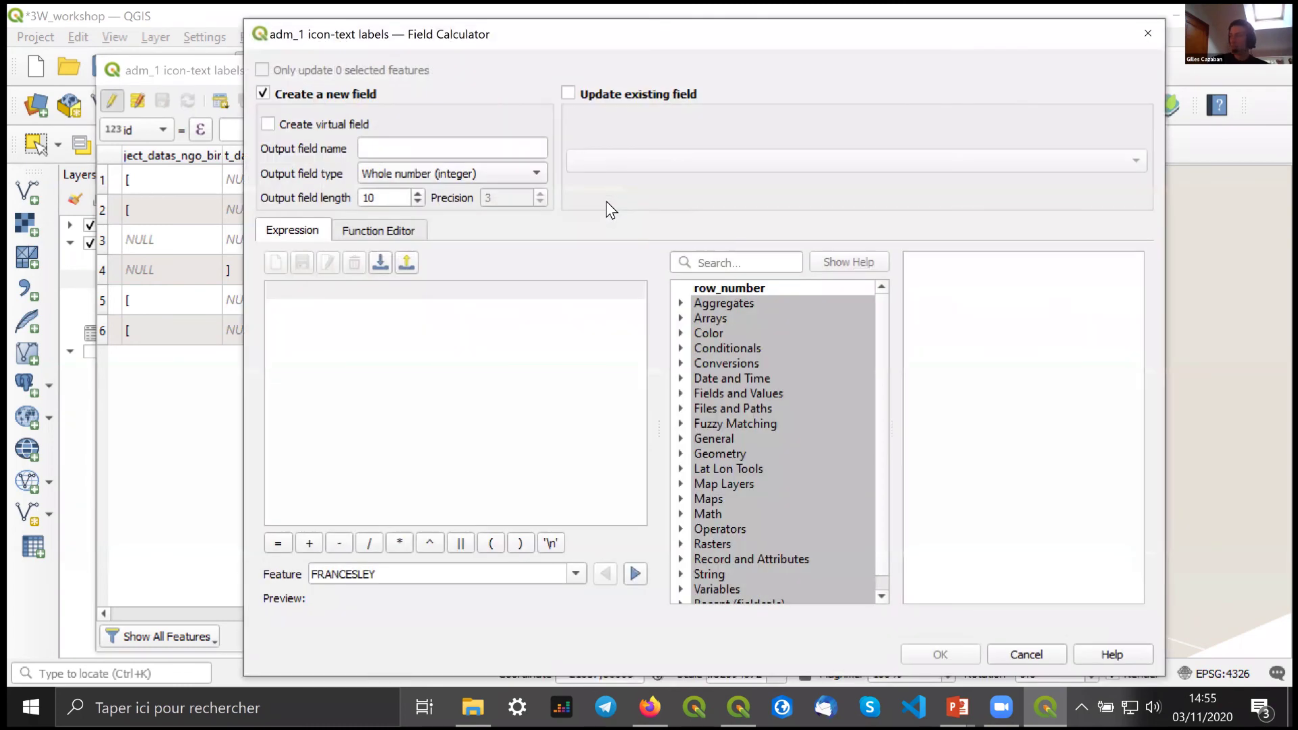
click(609, 130)
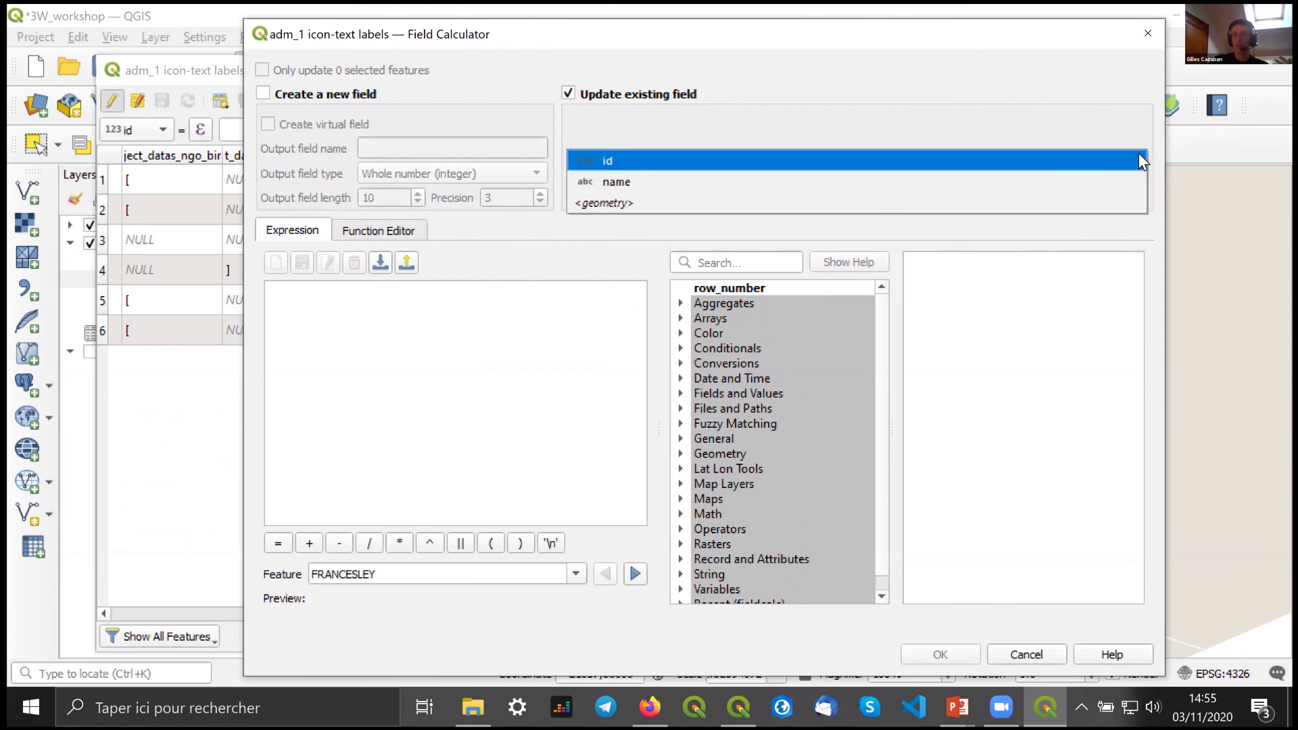
click(1089, 137)
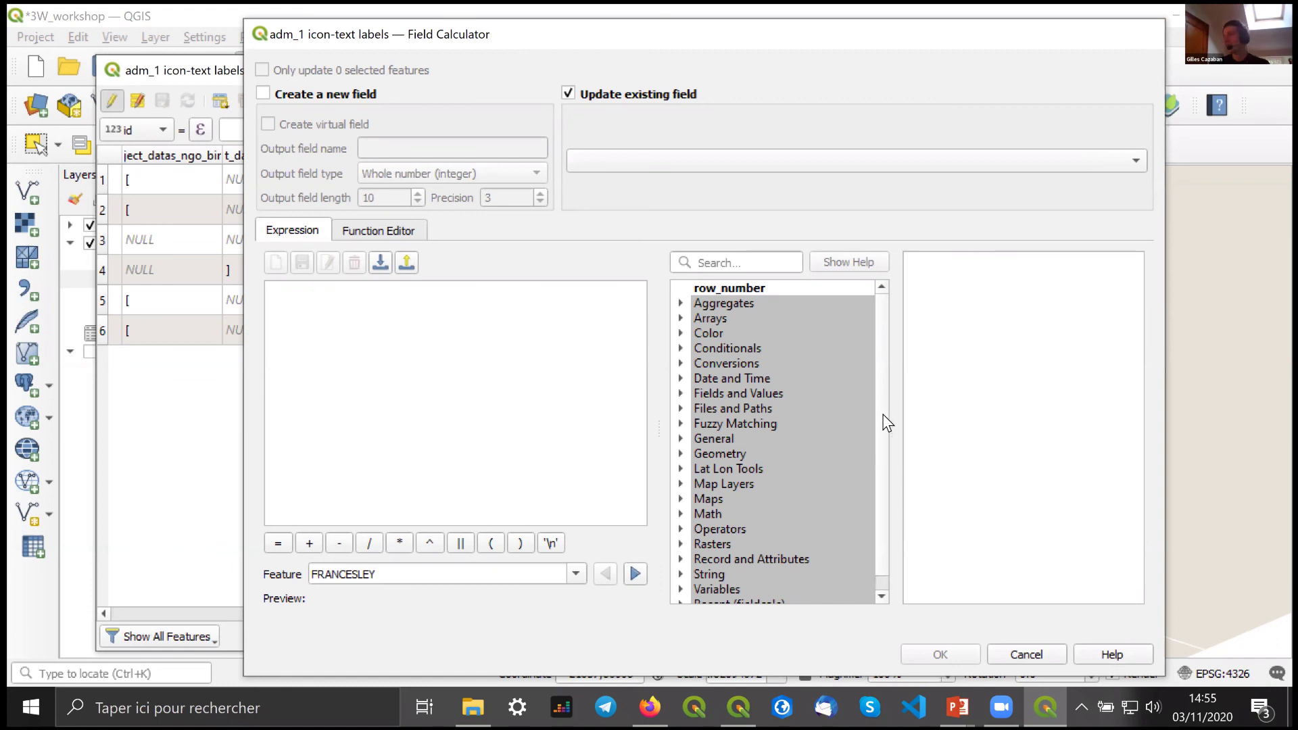
key(Escape)
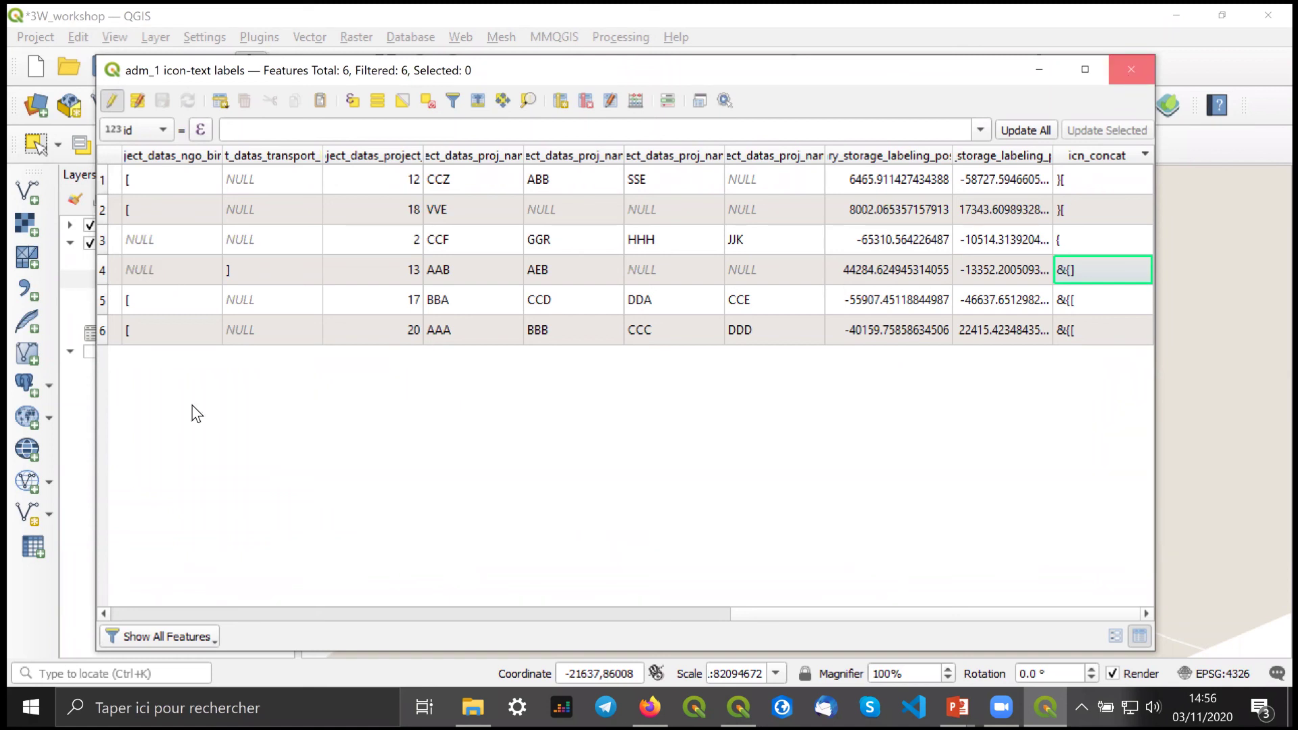
- Review the concat expression behind the icn_concat virtual field in the layer's field properties and close the expression builder
key(Escape)
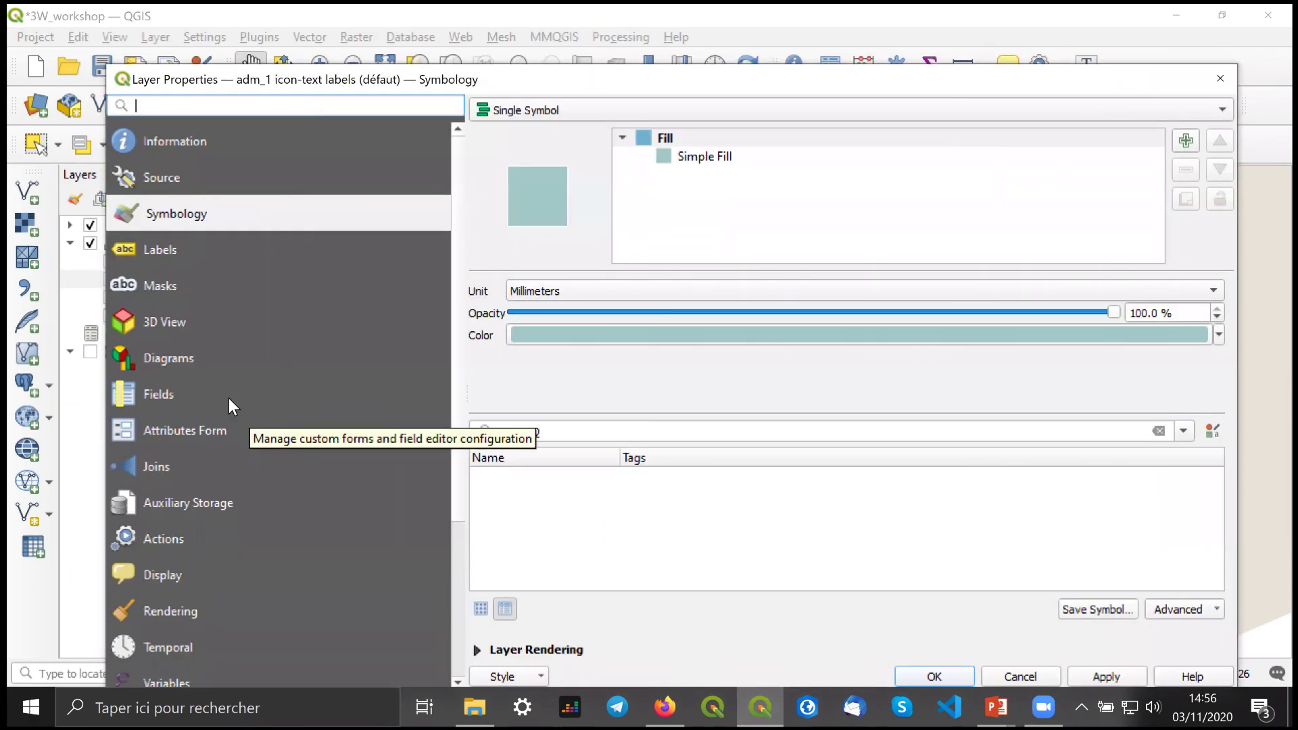
scroll(229, 399, down, 1)
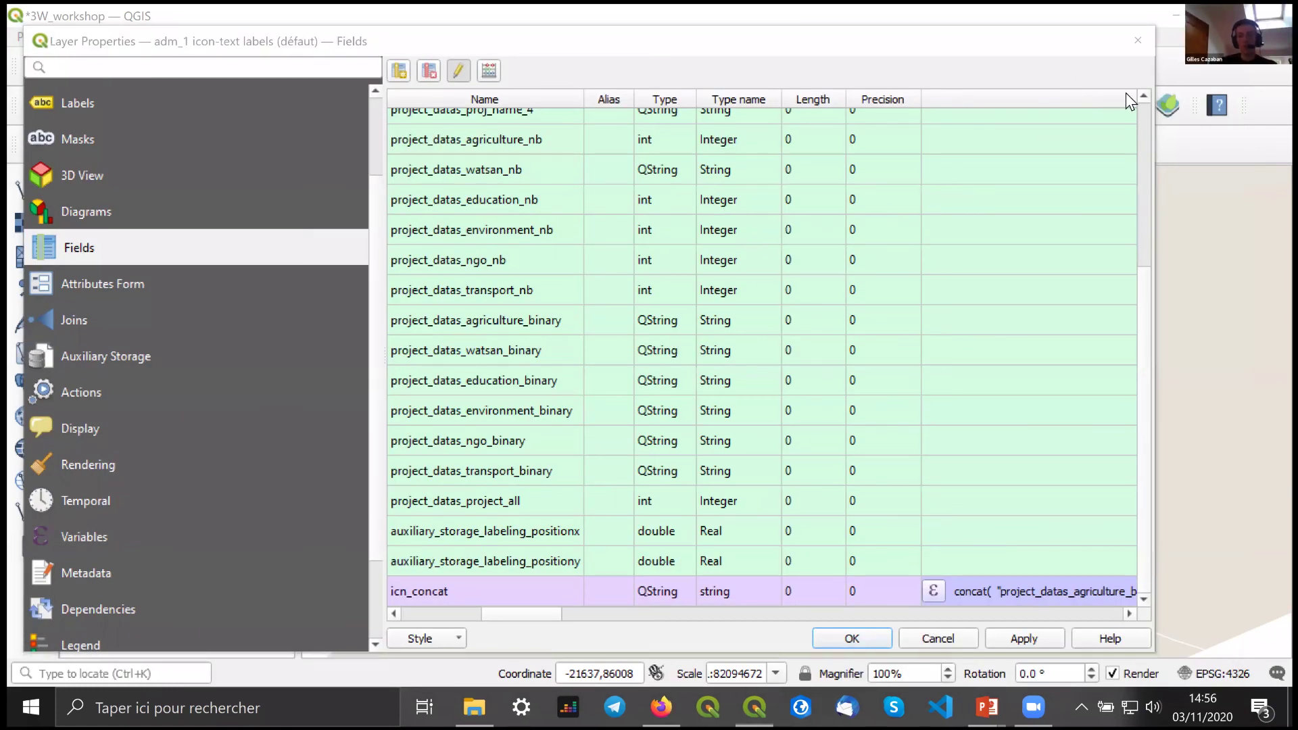
click(934, 591)
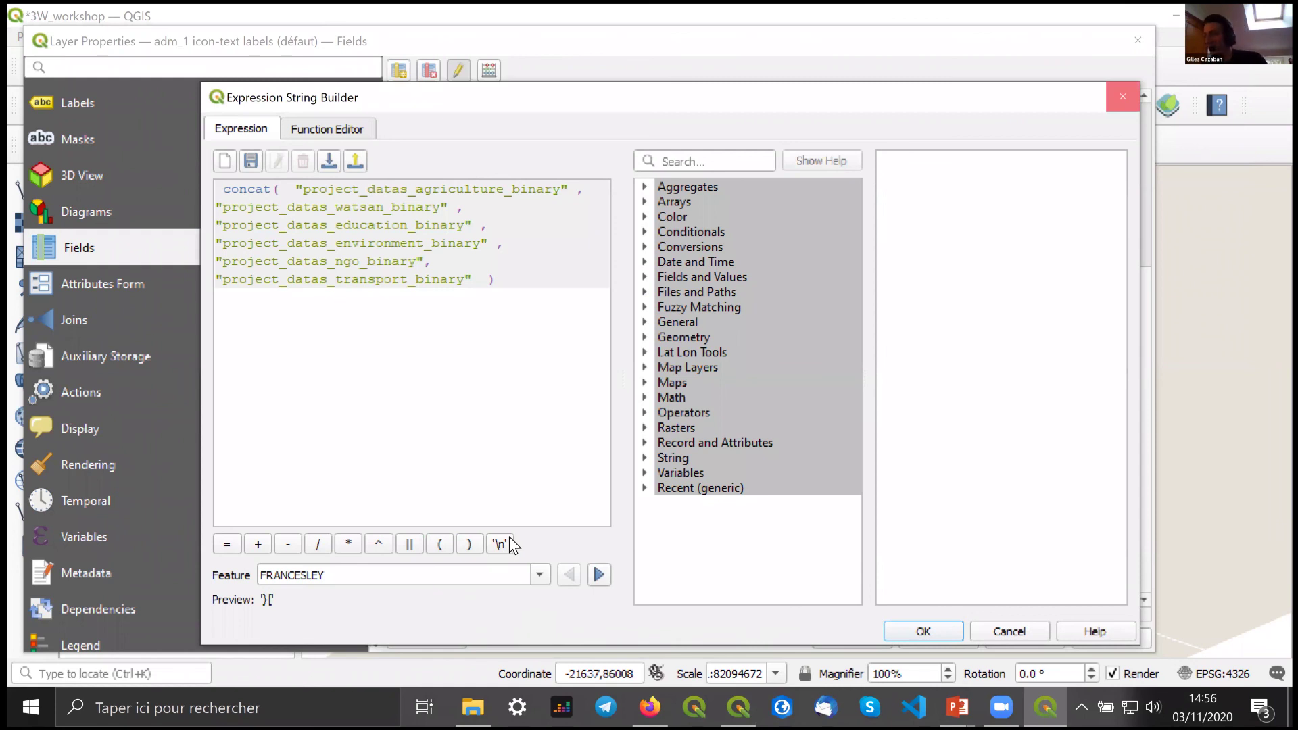
click(924, 631)
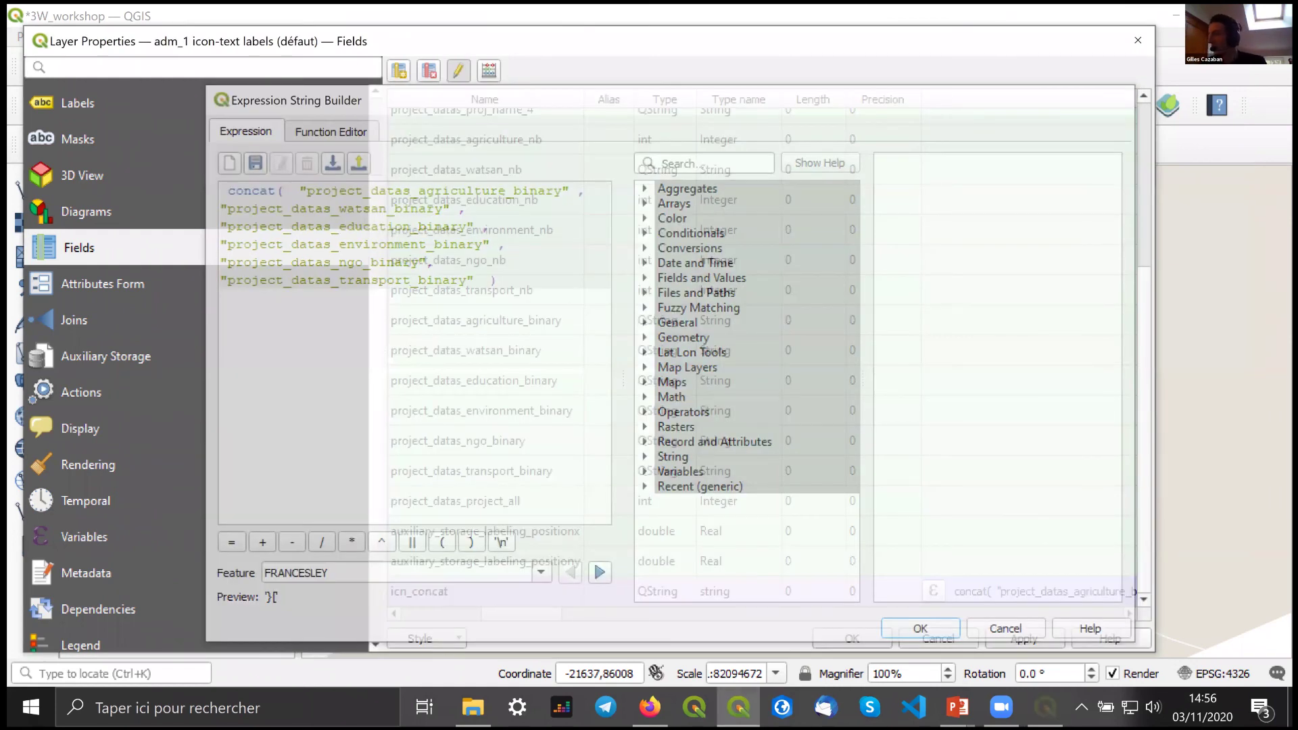